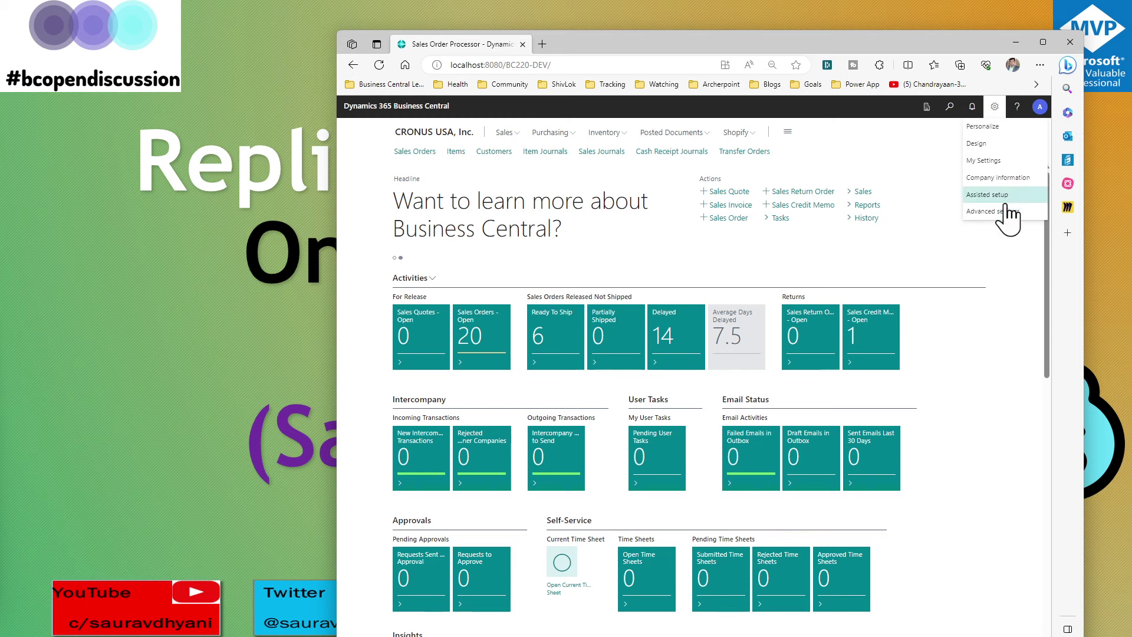
pyautogui.click(1016, 107)
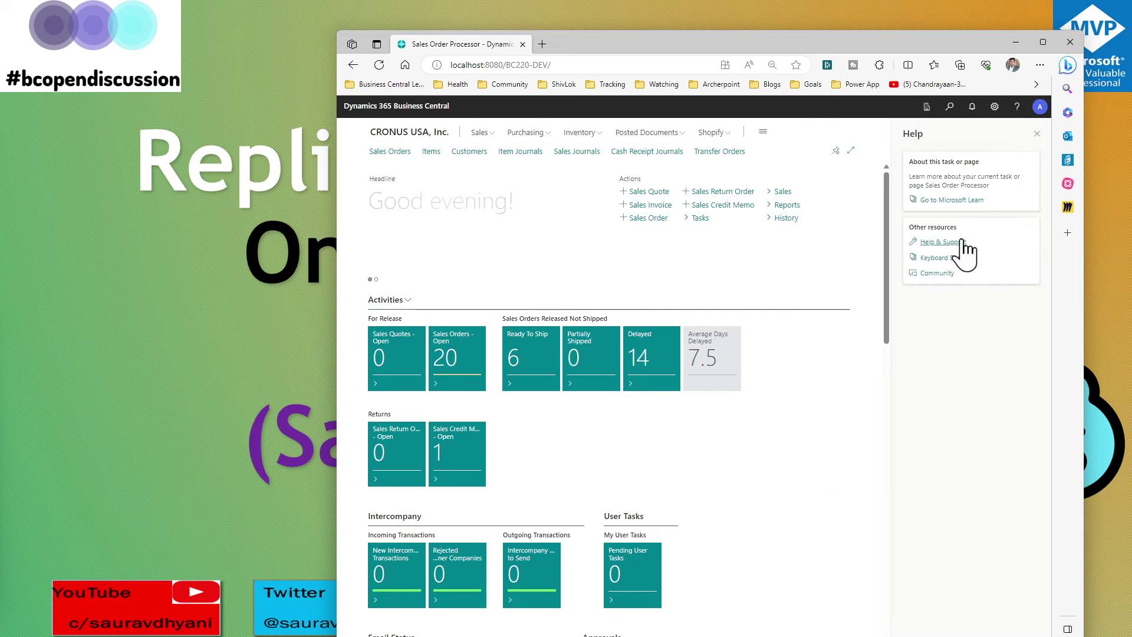
pyautogui.click(948, 243)
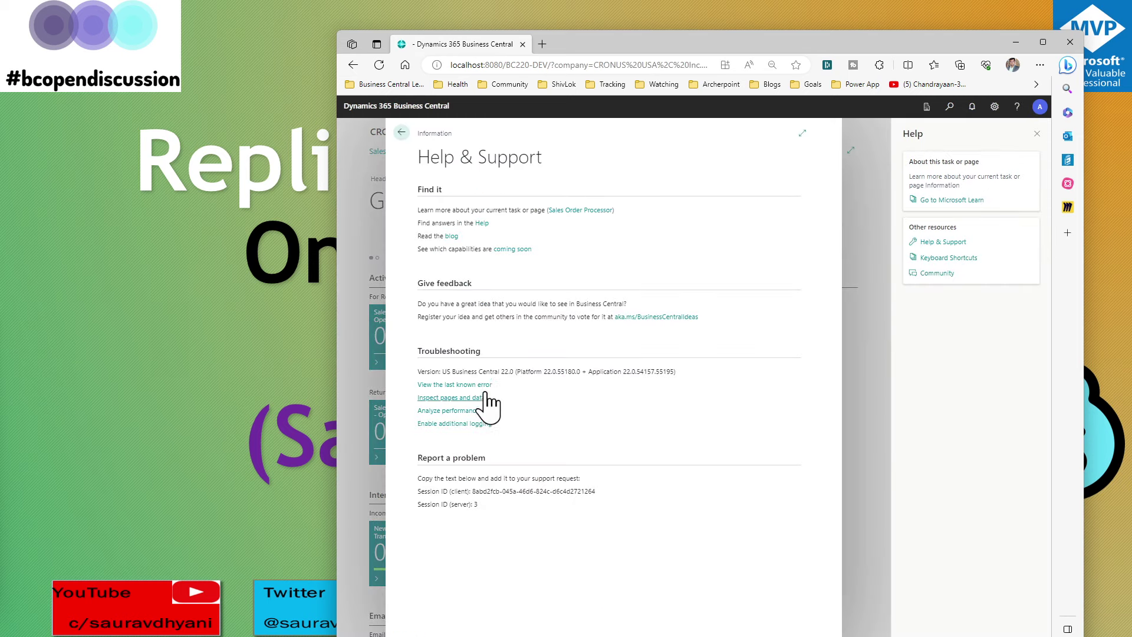
pyautogui.moveTo(501, 371); pyautogui.dragTo(542, 384)
pyautogui.click(561, 379)
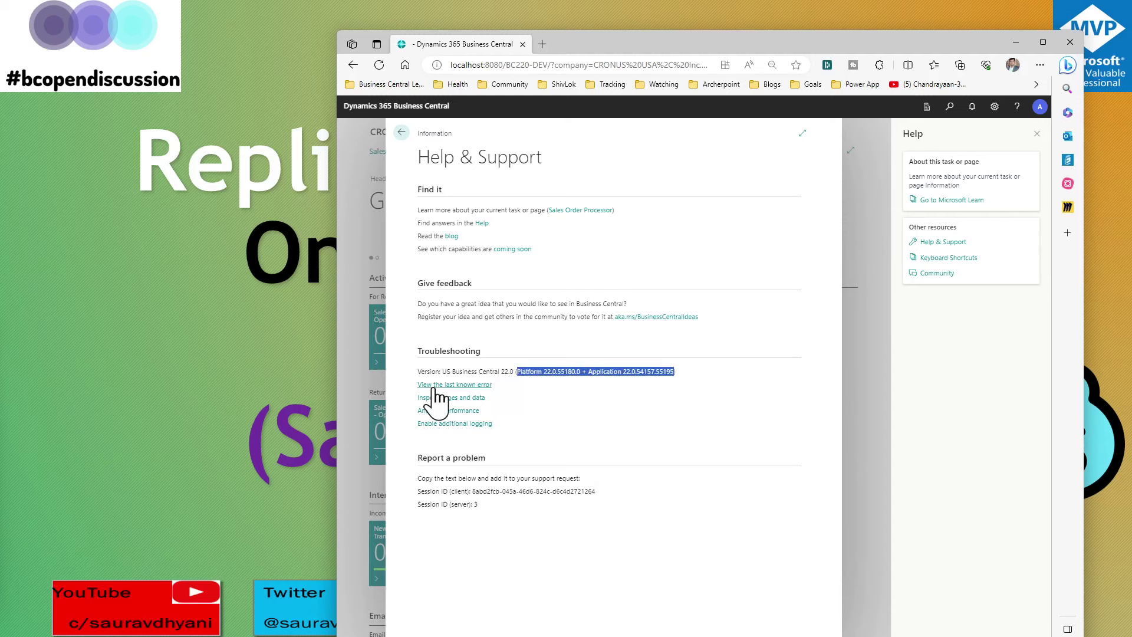
pyautogui.doubleClick(447, 371)
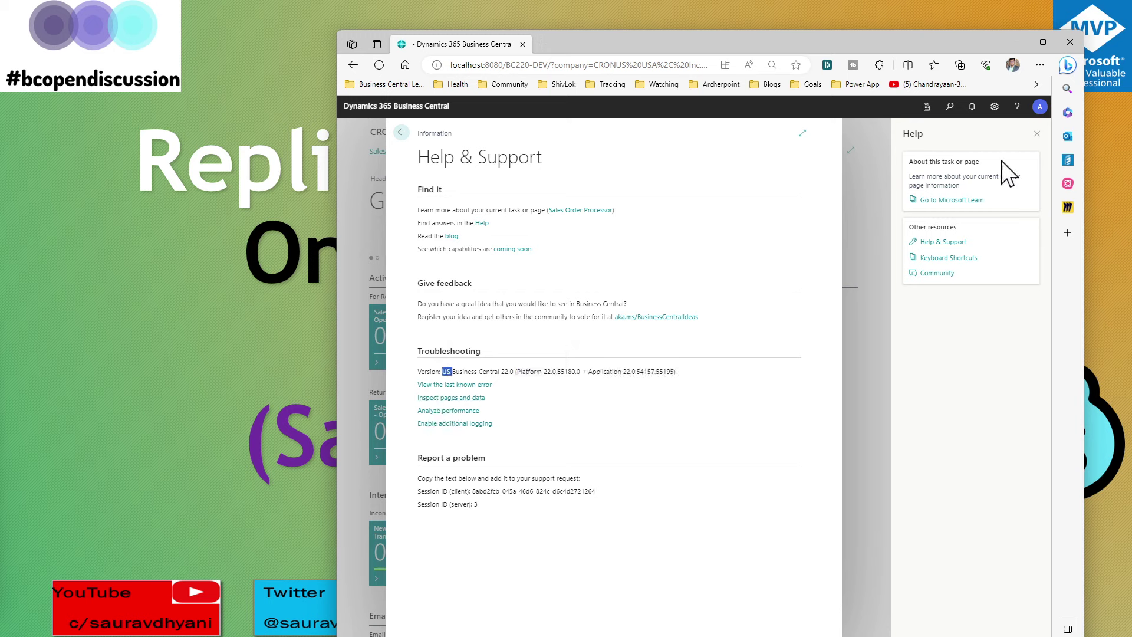
pyautogui.click(1037, 134)
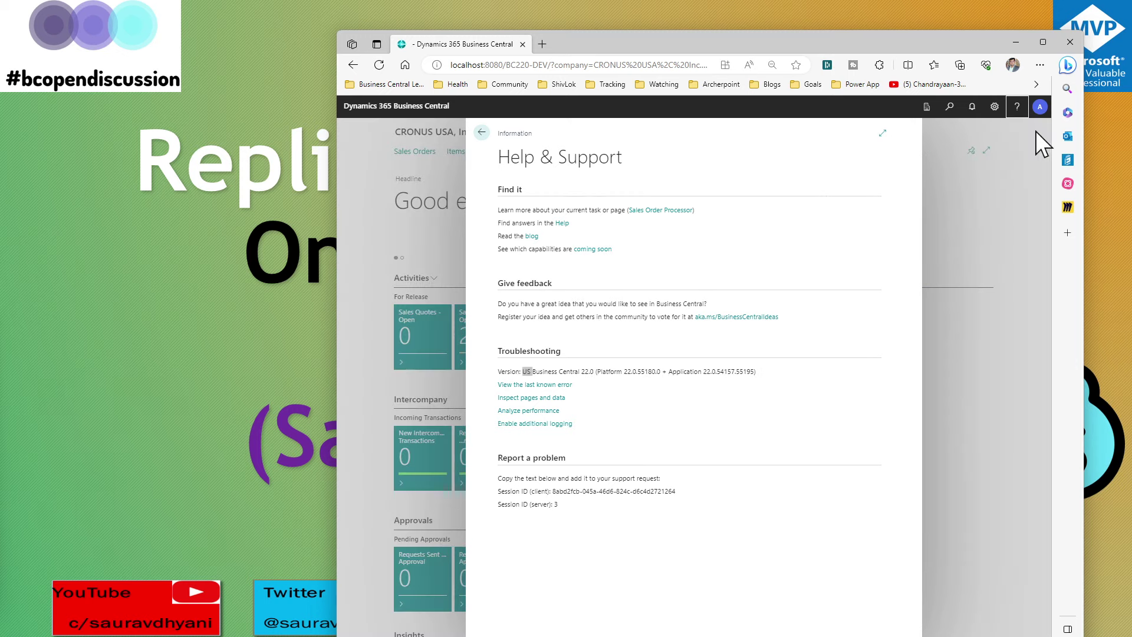
pyautogui.click(482, 134)
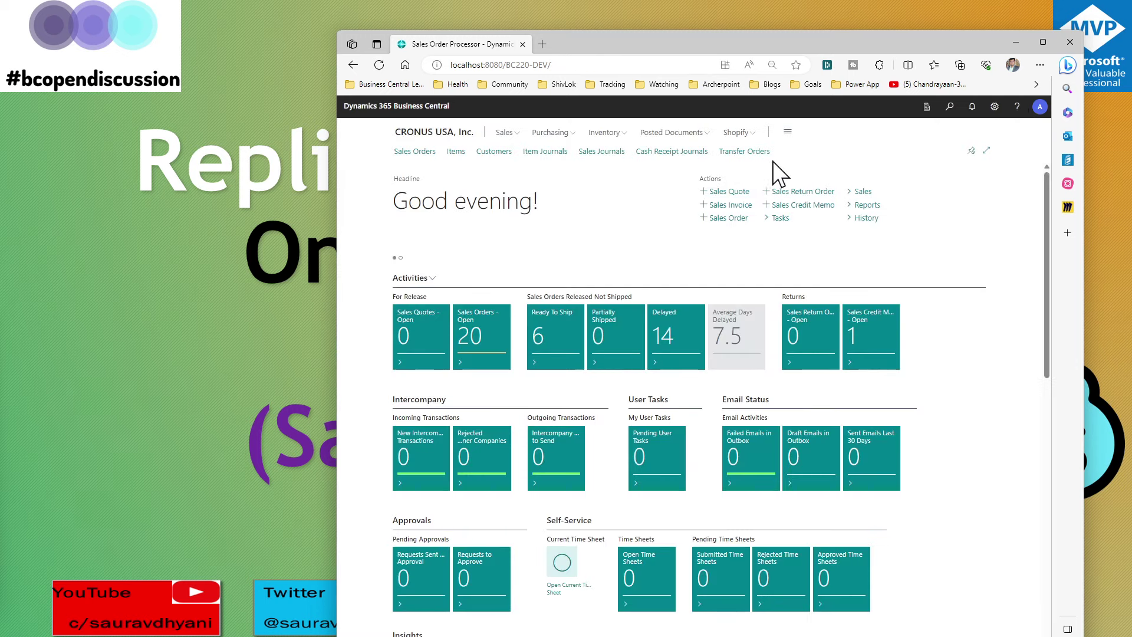
# Search Tell Me for 'extension ma' and open Extension Management
pyautogui.click(950, 109)
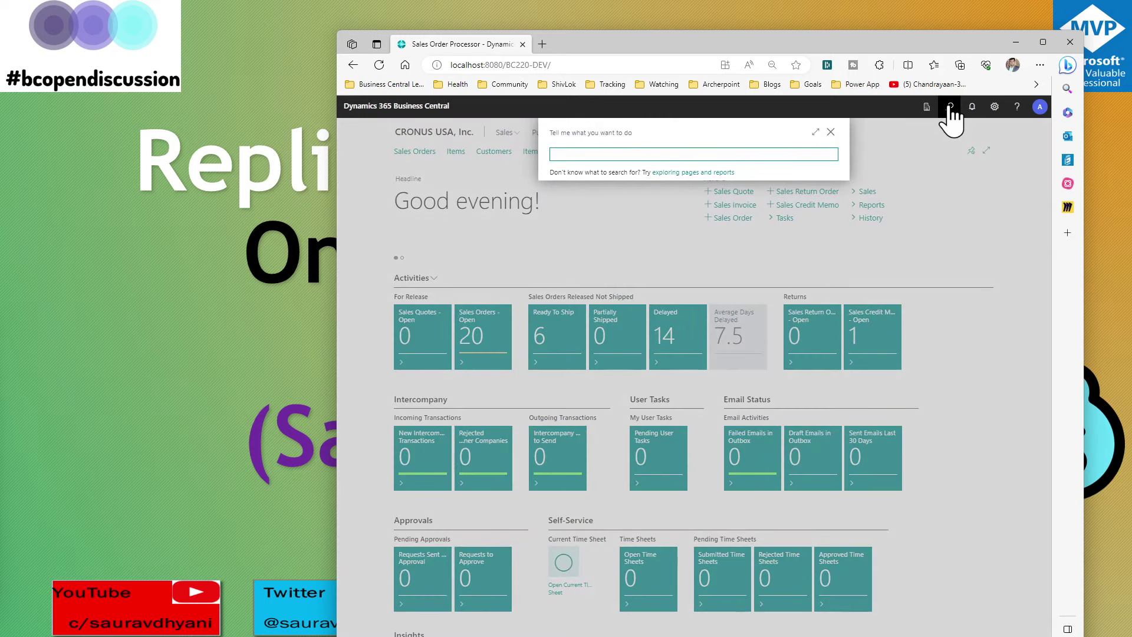
pyautogui.write('ex')
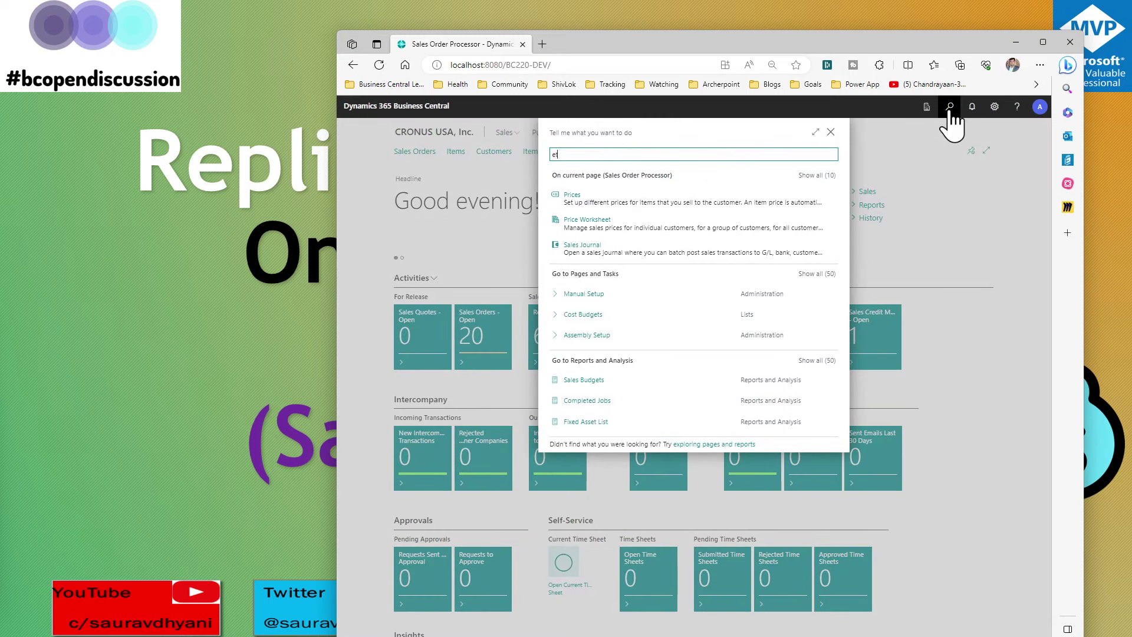
pyautogui.write('tension ma')
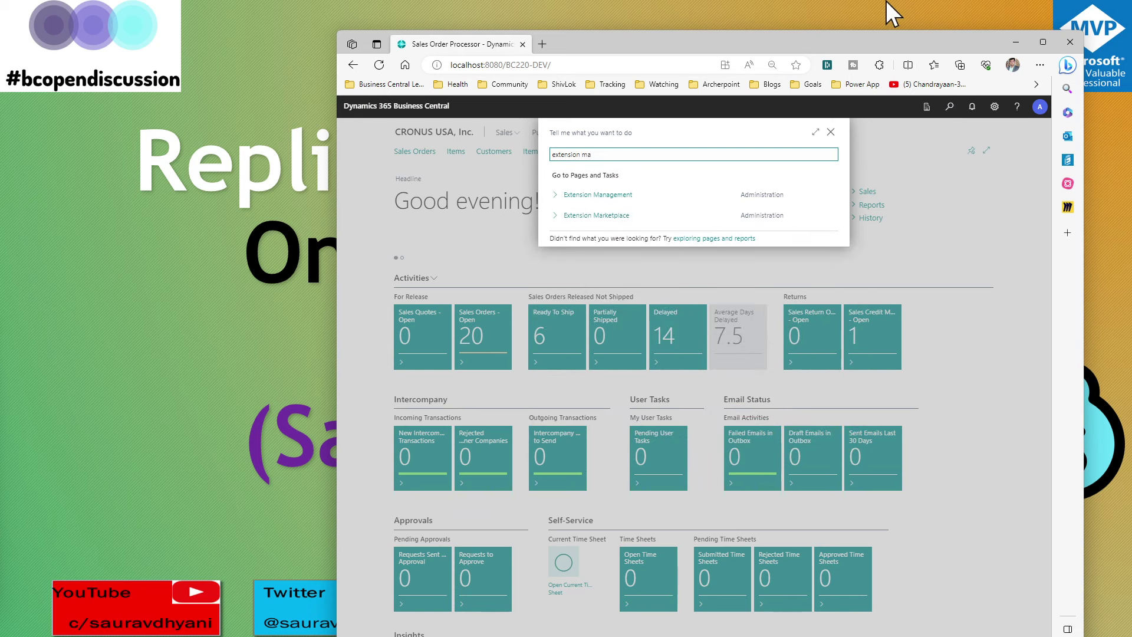
pyautogui.click(628, 196)
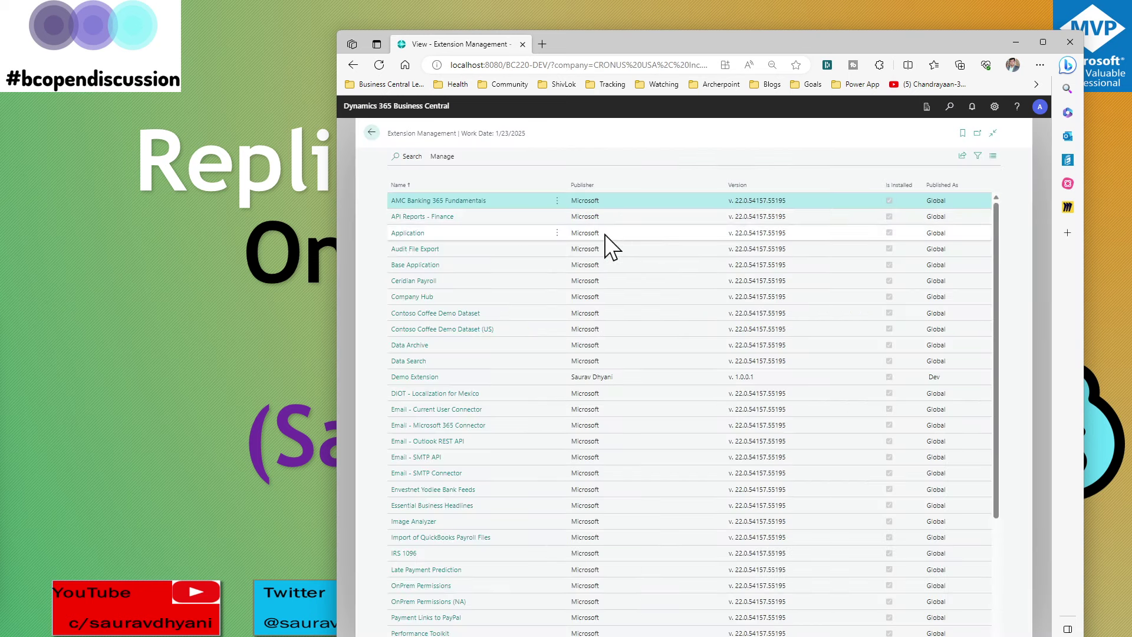
# Sort extensions by Publisher descending so Demo Extension comes first, with the page zoomed to 175%
pyautogui.hotkey('ctrl', '-')
pyautogui.hotkey('ctrl', '+')
pyautogui.hotkey('ctrl', '+')
pyautogui.hotkey('ctrl', '+')
pyautogui.hotkey('ctrl', '+')
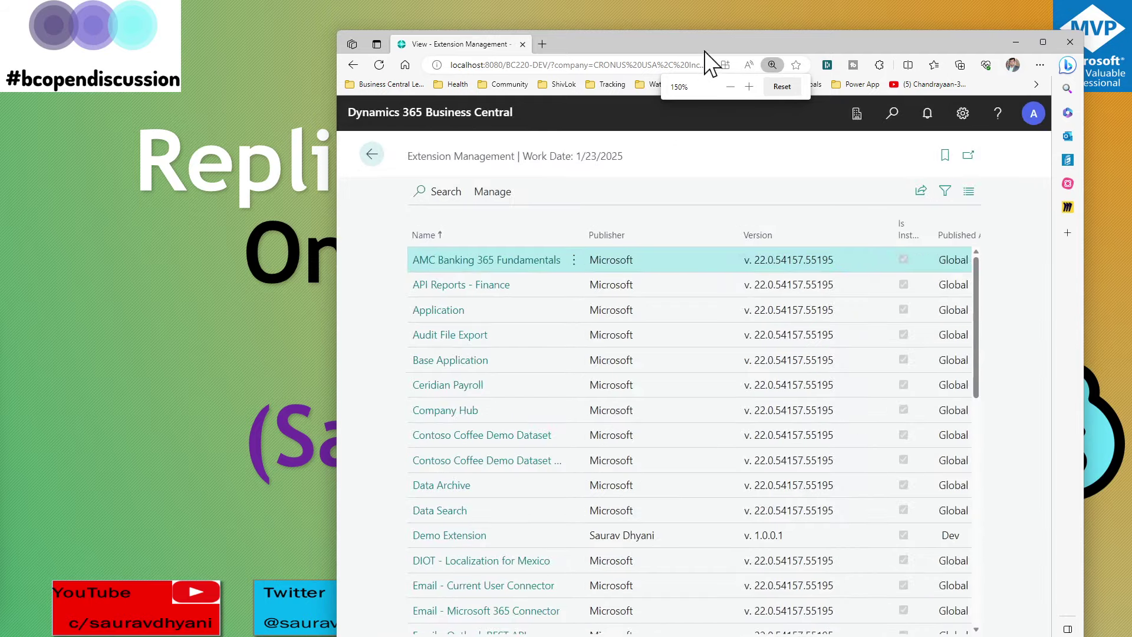
pyautogui.doubleClick(707, 47)
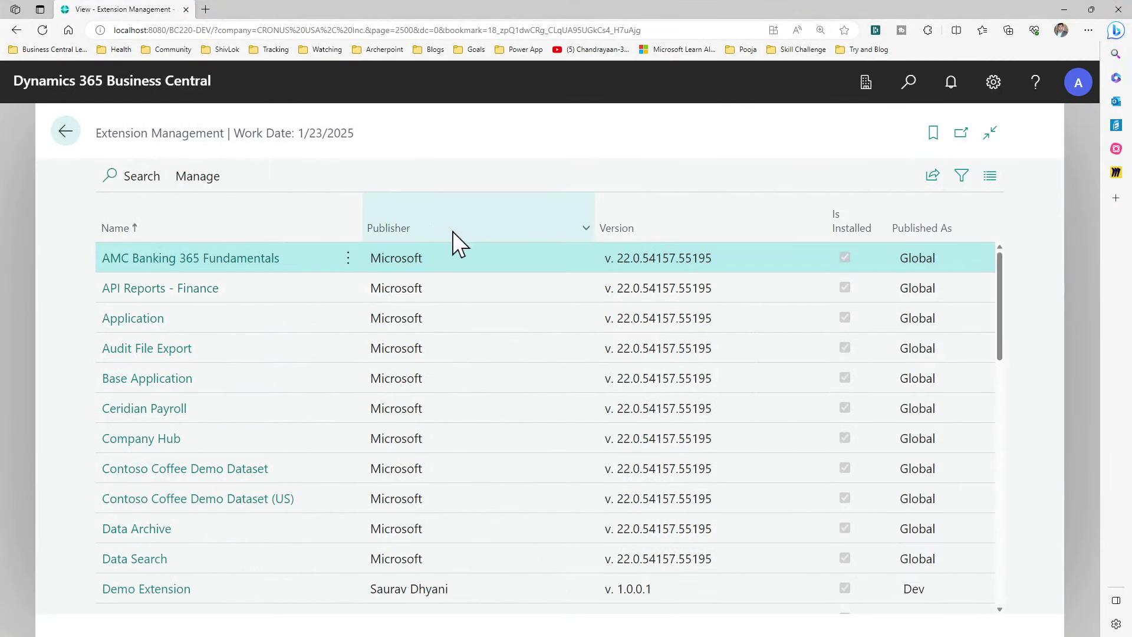
pyautogui.click(407, 233)
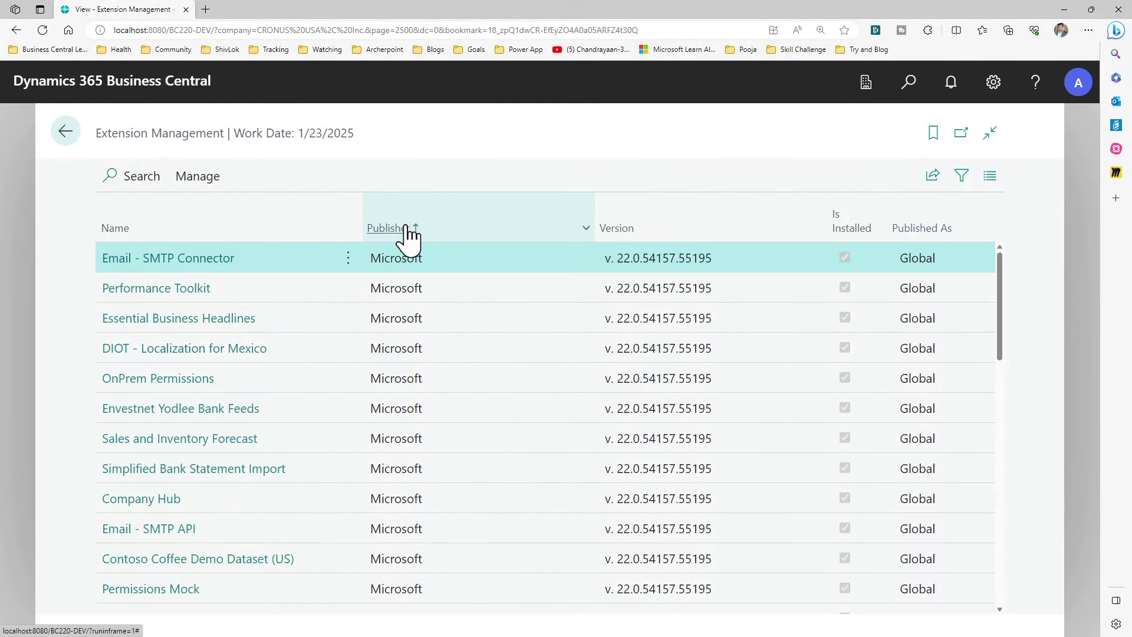
pyautogui.click(405, 234)
pyautogui.hotkey('ctrl', '+')
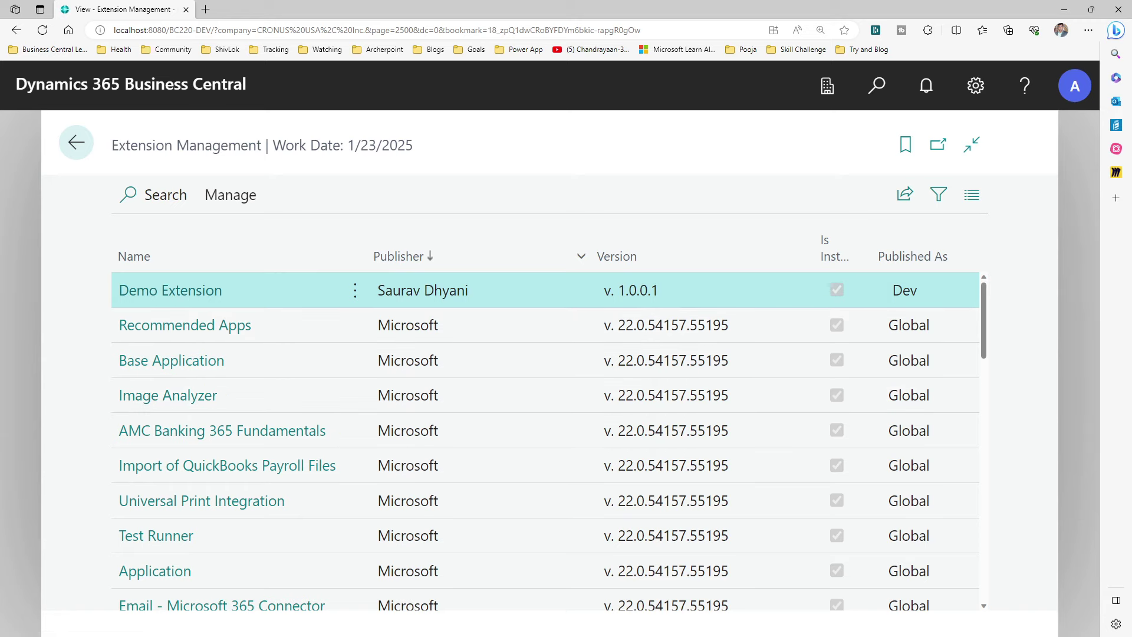
pyautogui.moveTo(3, 51); pyautogui.dragTo(601, 55)
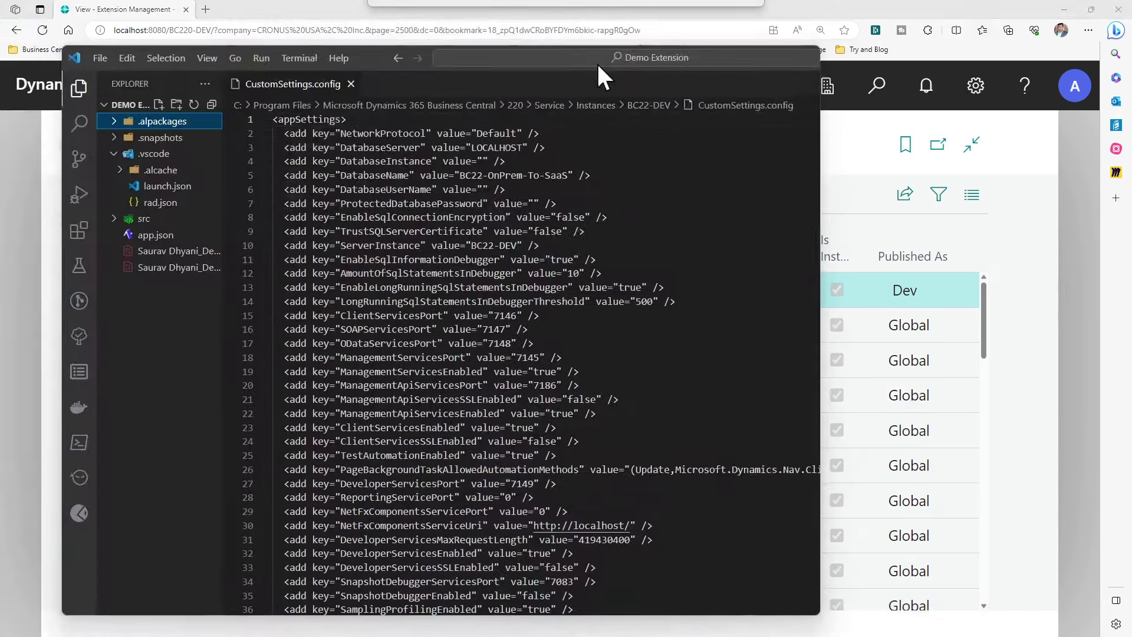
pyautogui.doubleClick(411, 127)
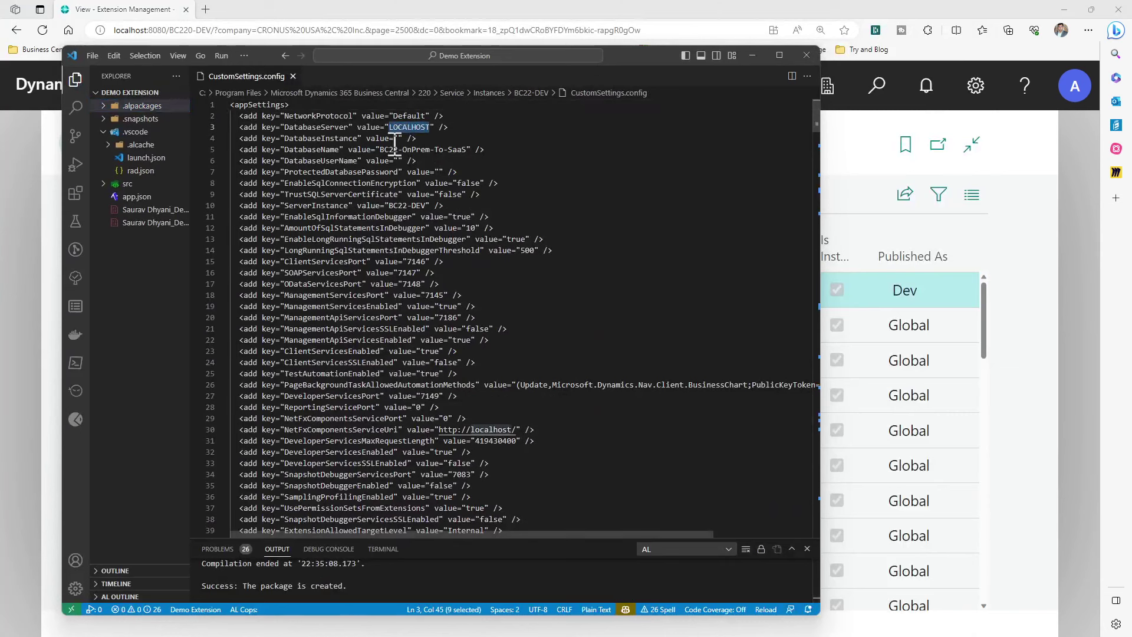
pyautogui.moveTo(380, 149); pyautogui.dragTo(471, 151)
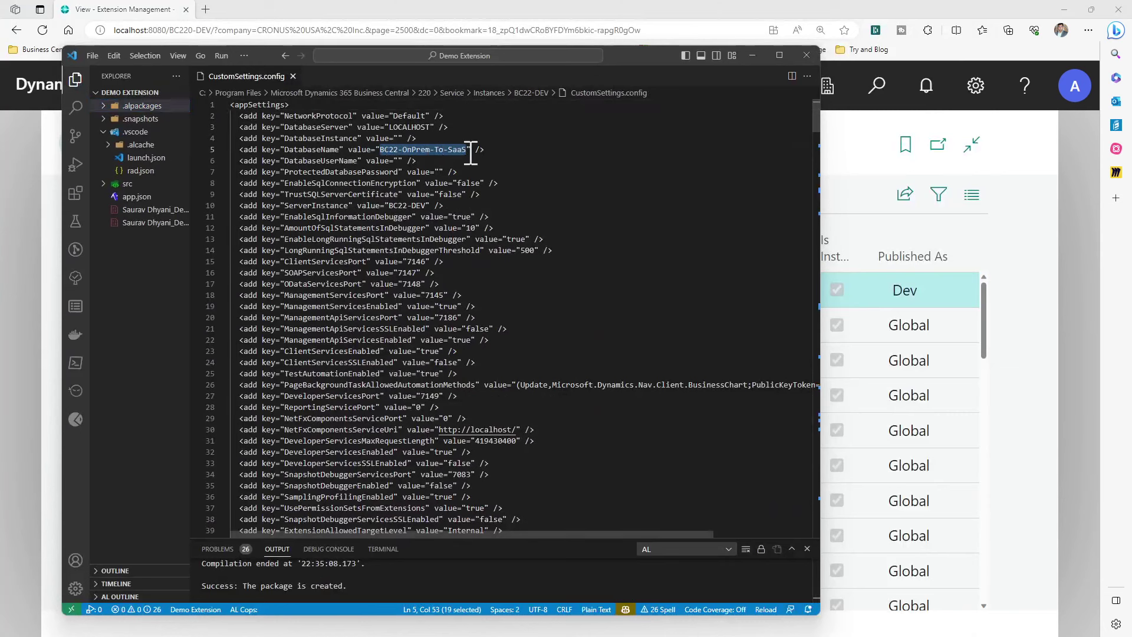
pyautogui.hotkey('alt', 'Tab')
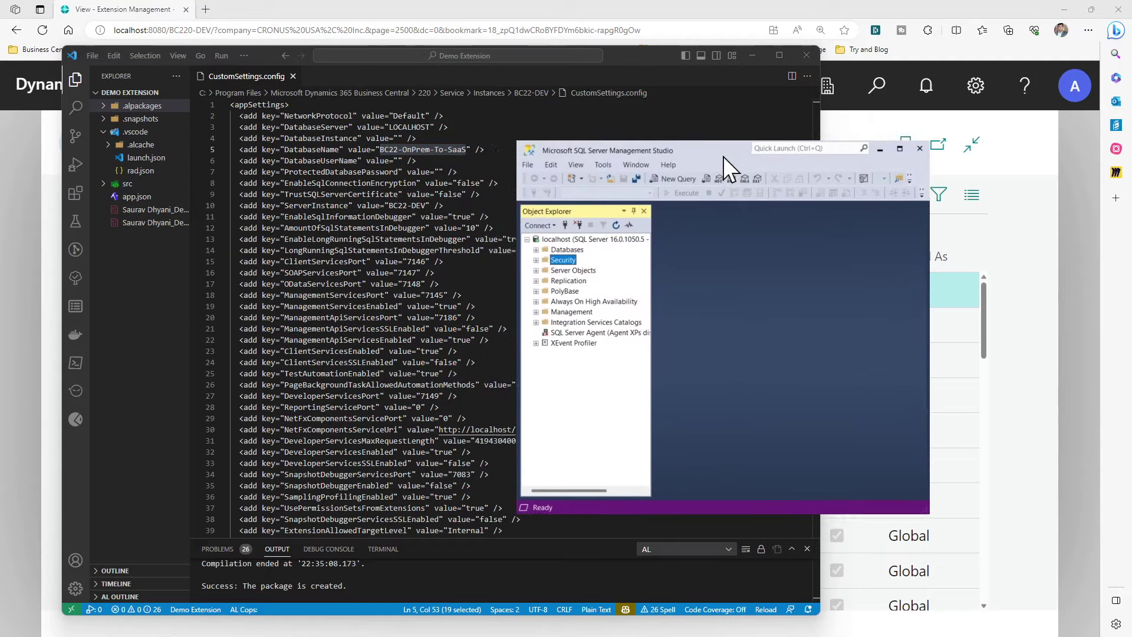
pyautogui.moveTo(723, 157); pyautogui.dragTo(620, 206)
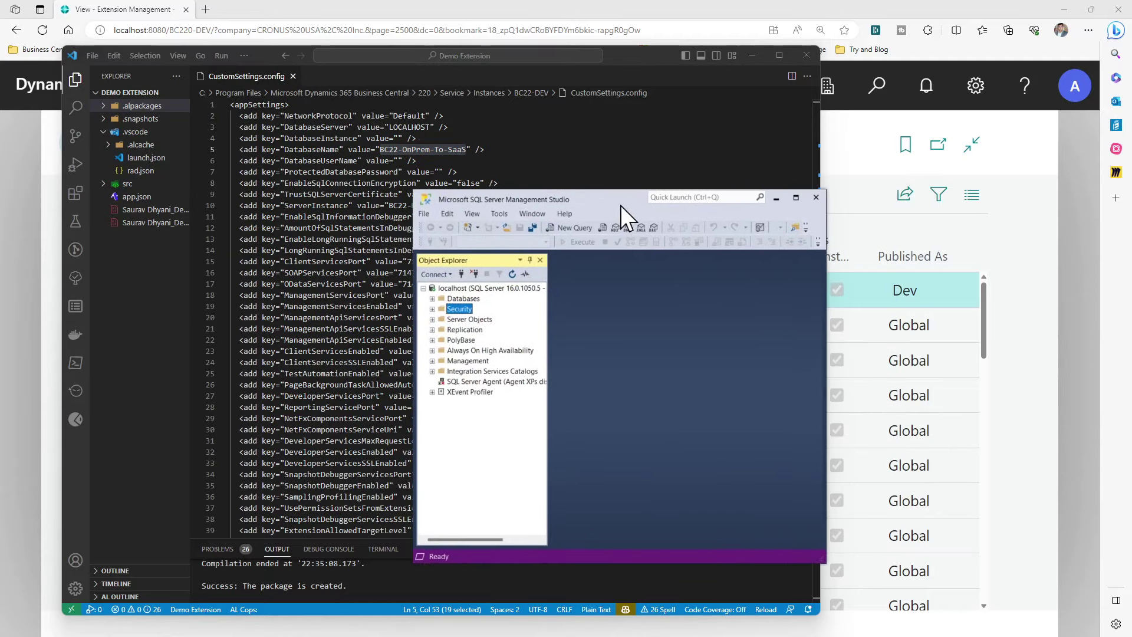
pyautogui.click(433, 309)
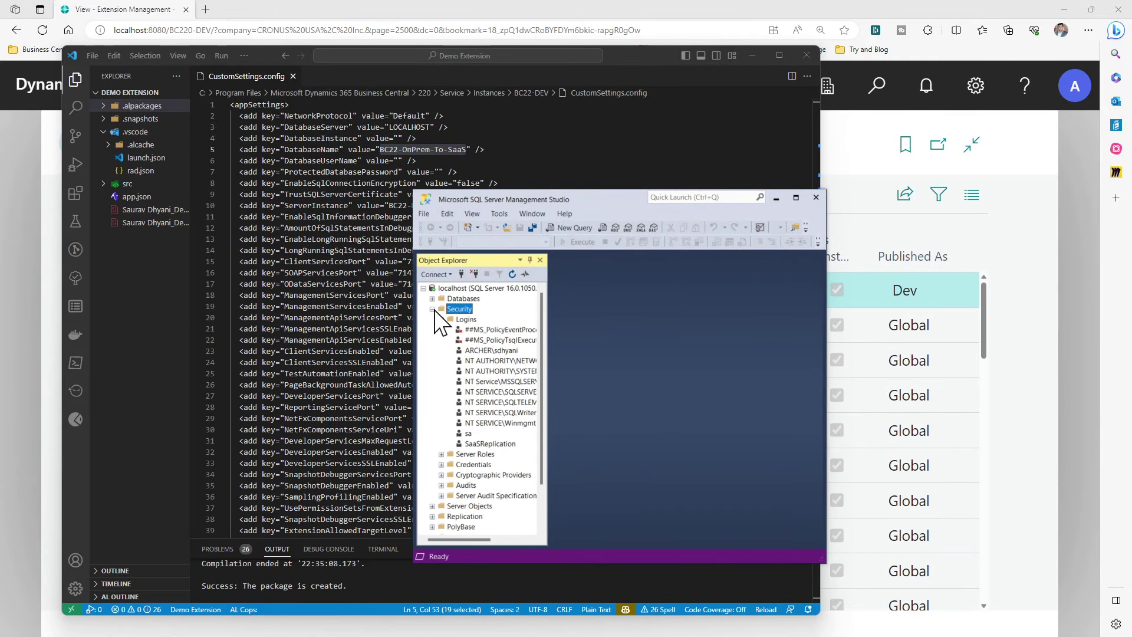
pyautogui.click(432, 309)
pyautogui.click(433, 298)
pyautogui.click(491, 391)
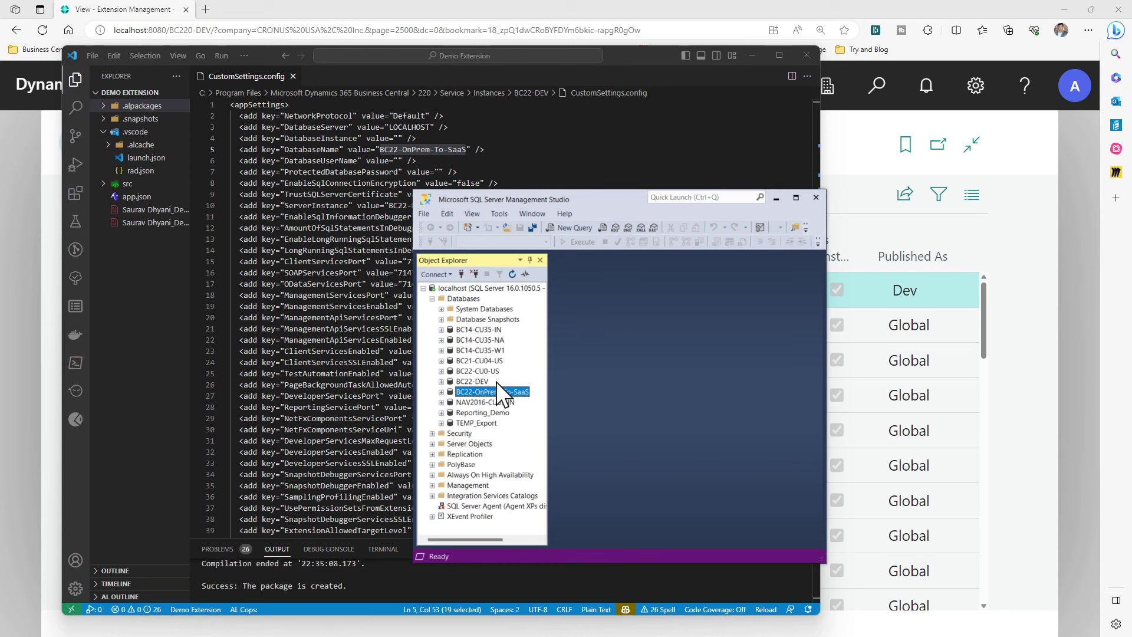
pyautogui.moveTo(615, 196); pyautogui.dragTo(402, 252)
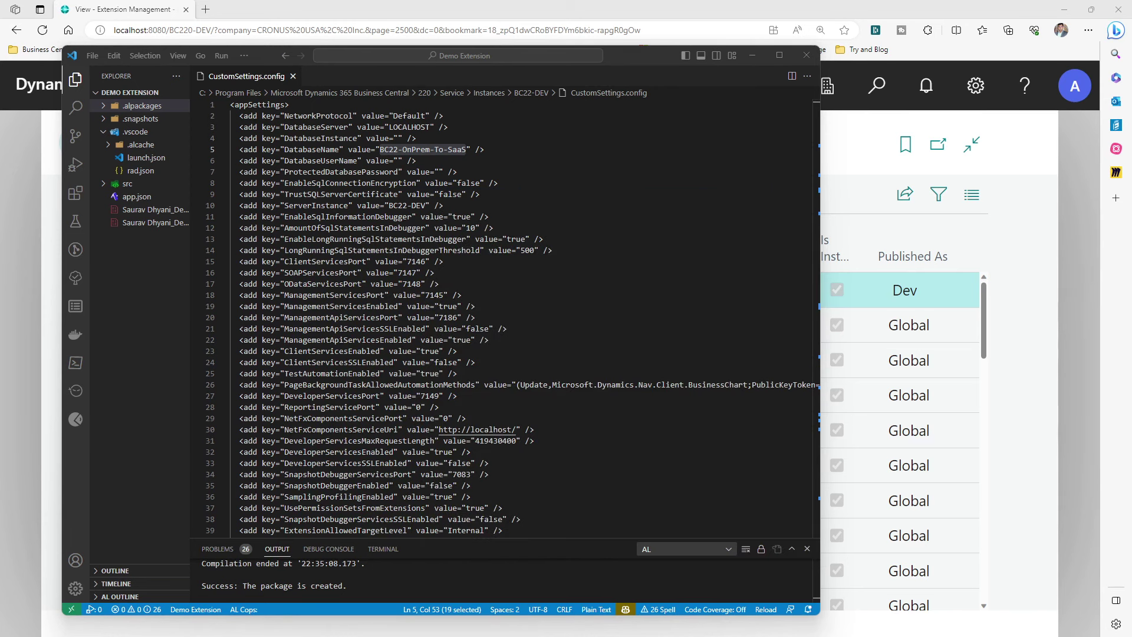
pyautogui.moveTo(644, 57); pyautogui.dragTo(638, 59)
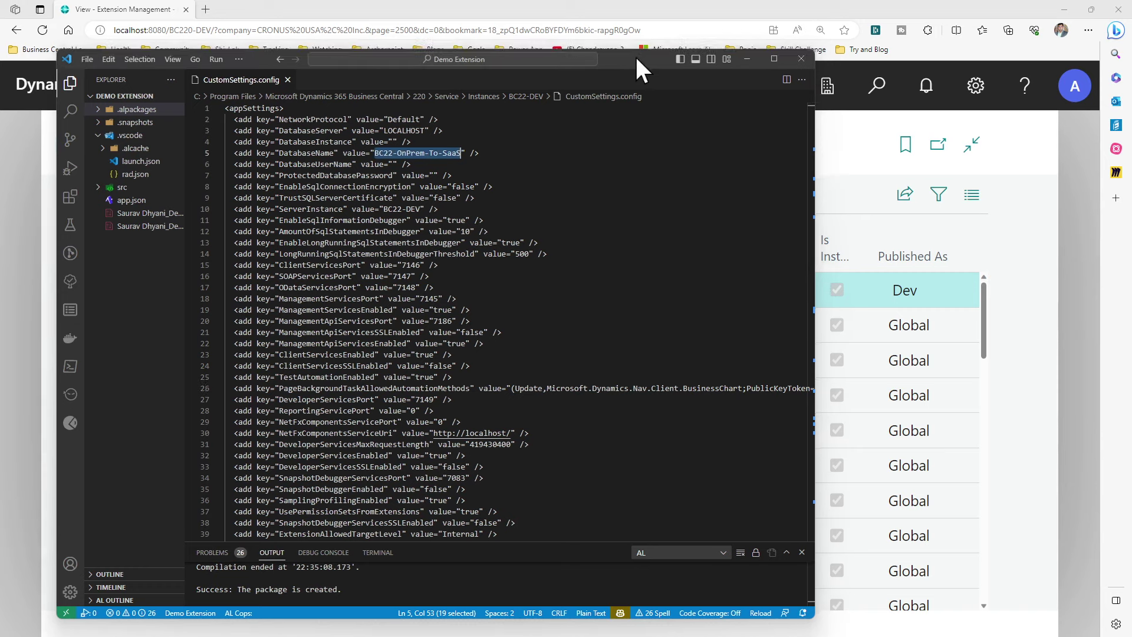
pyautogui.hotkey('alt', 'Tab')
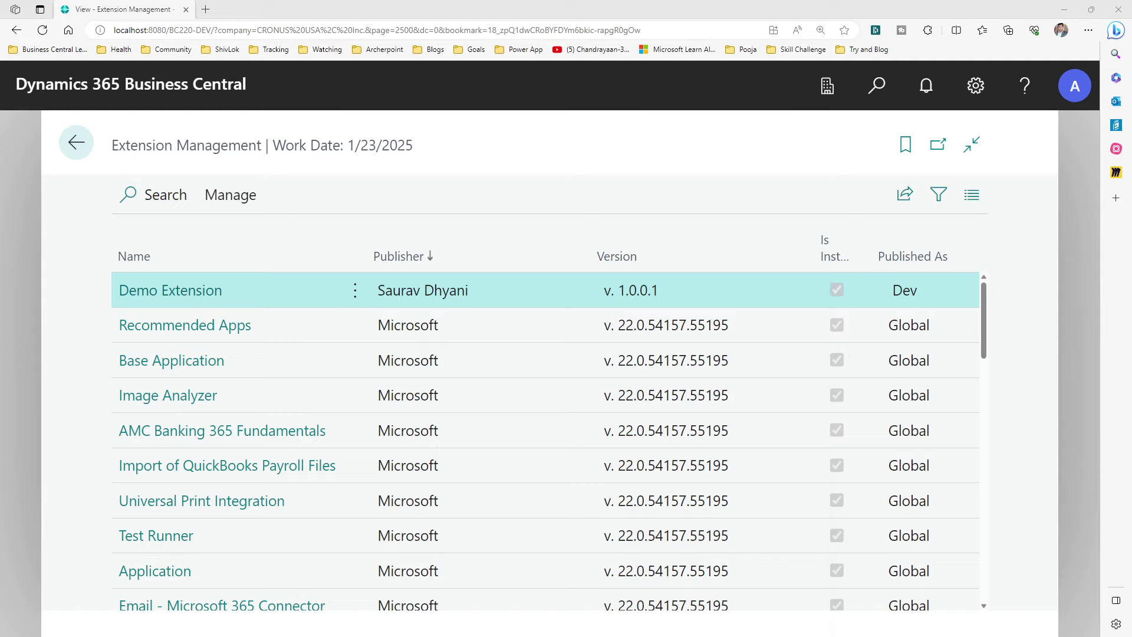
# Enlarge the VS Code interface and widen the Explorer so full .app names show
pyautogui.hotkey('alt', 'Tab')
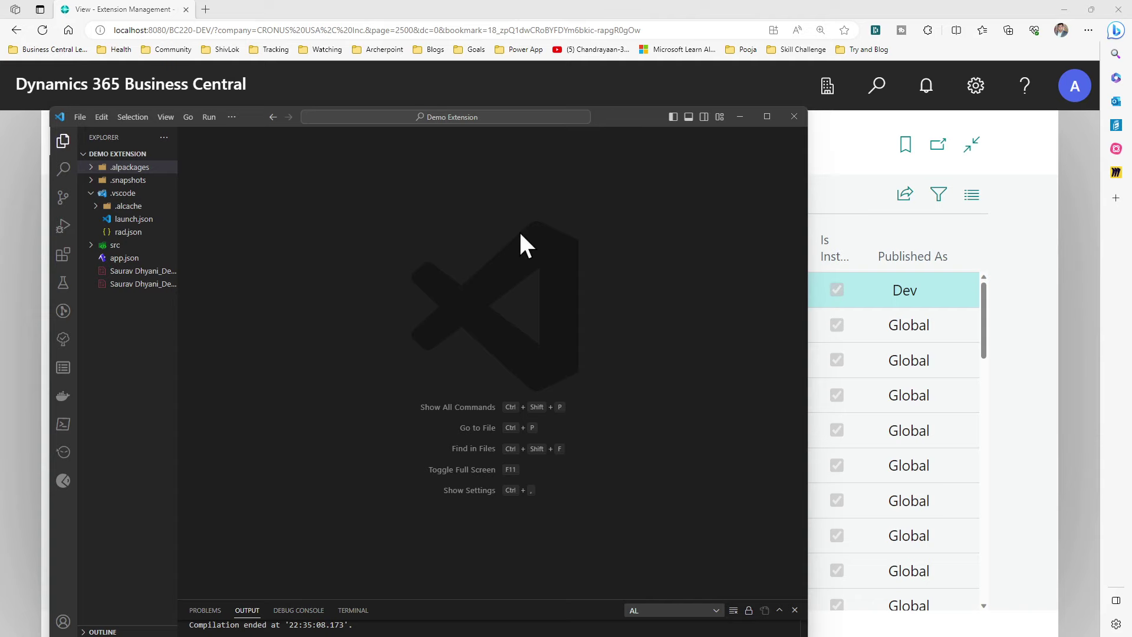
pyautogui.hotkey('ctrl', '=')
pyautogui.hotkey('ctrl', '=')
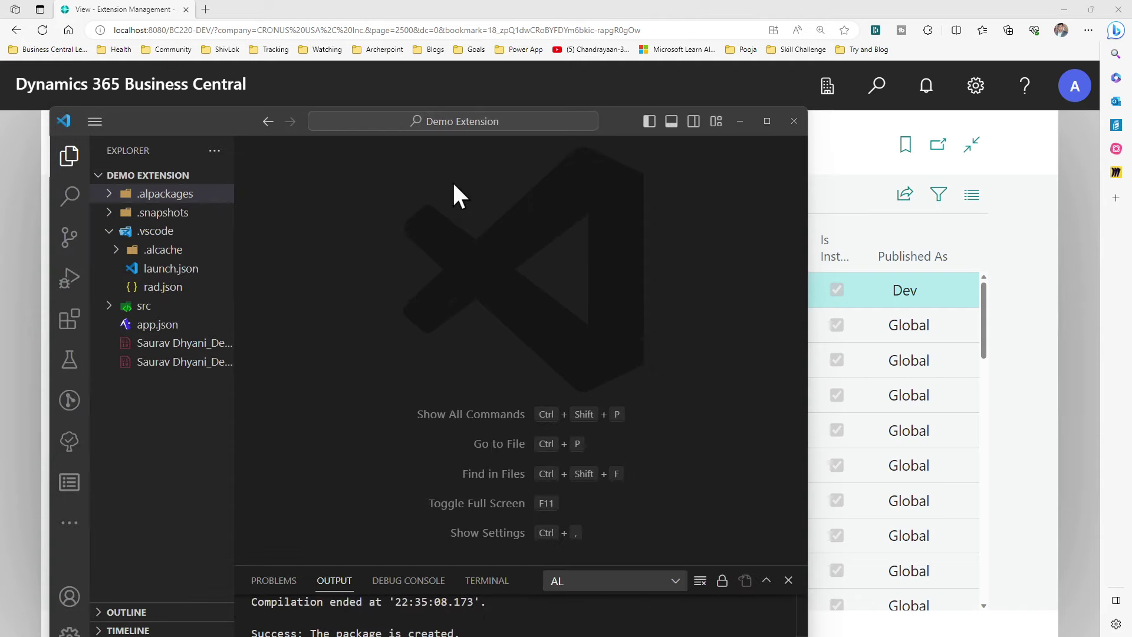
pyautogui.moveTo(233, 255); pyautogui.dragTo(345, 246)
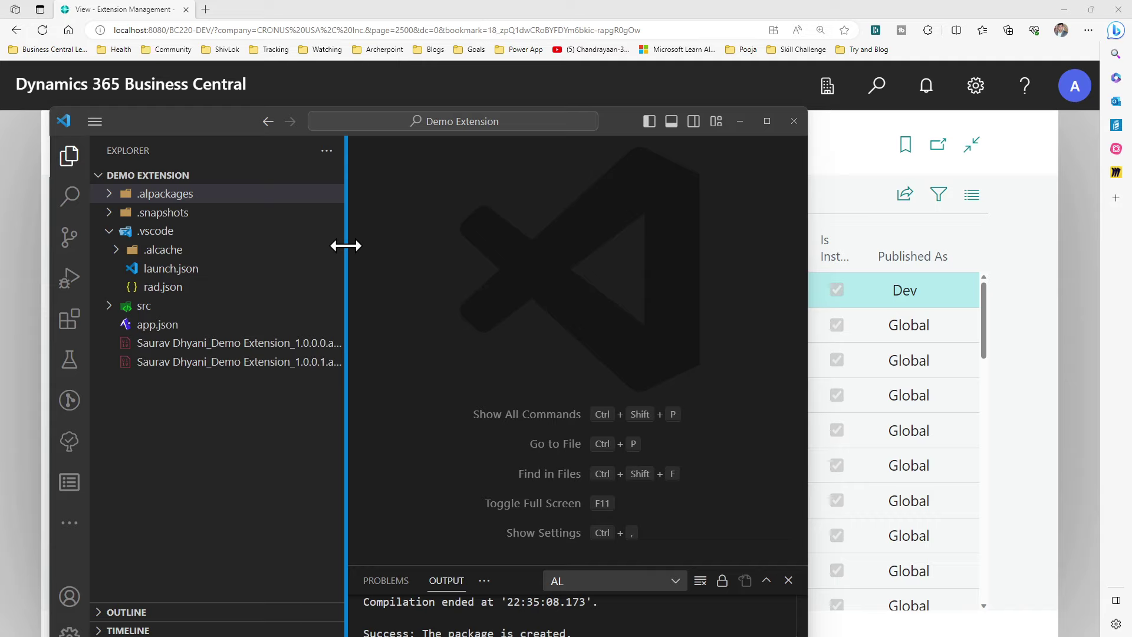
pyautogui.moveTo(345, 246); pyautogui.dragTo(388, 251)
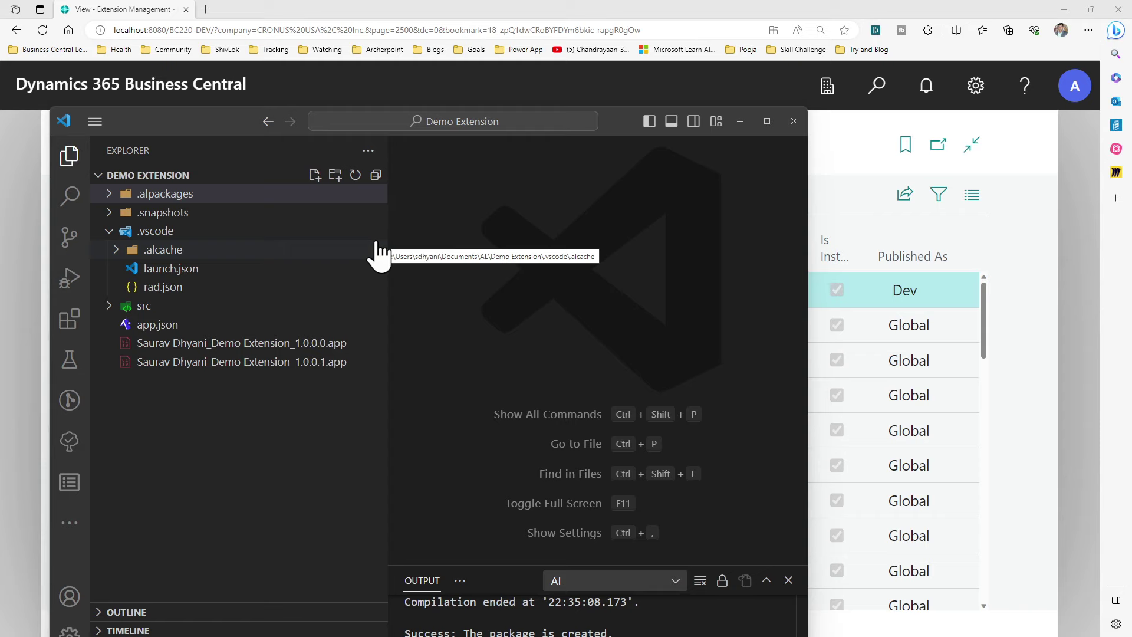
# Open Microsoft_Base Application_22.0.54157.55195.app from .alpackages in a maximized editor
pyautogui.click(171, 195)
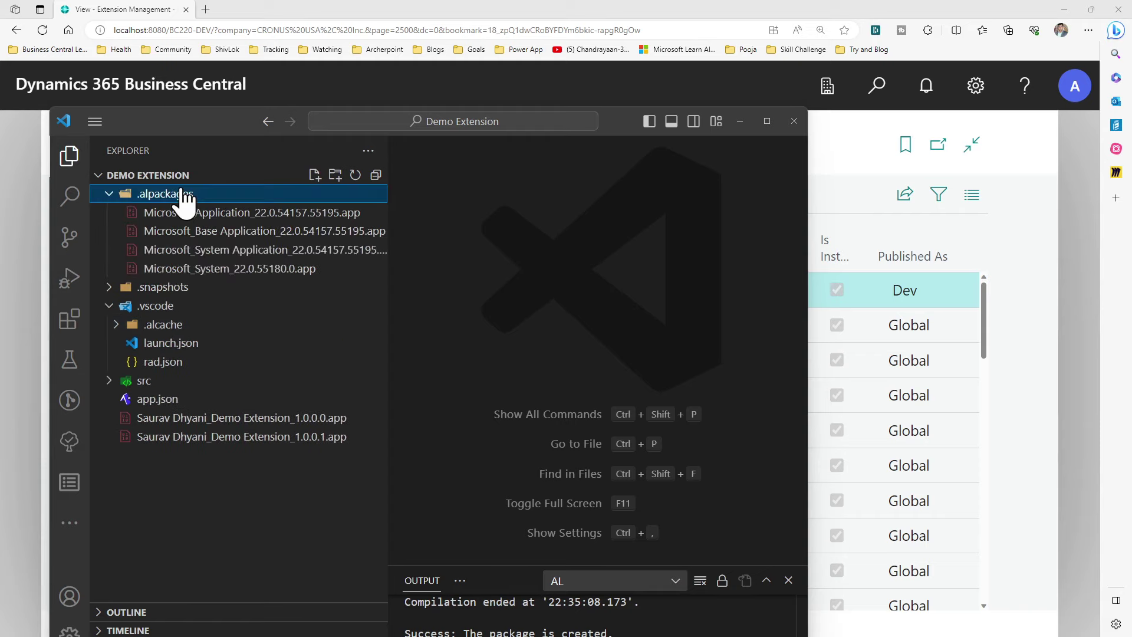
pyautogui.click(199, 232)
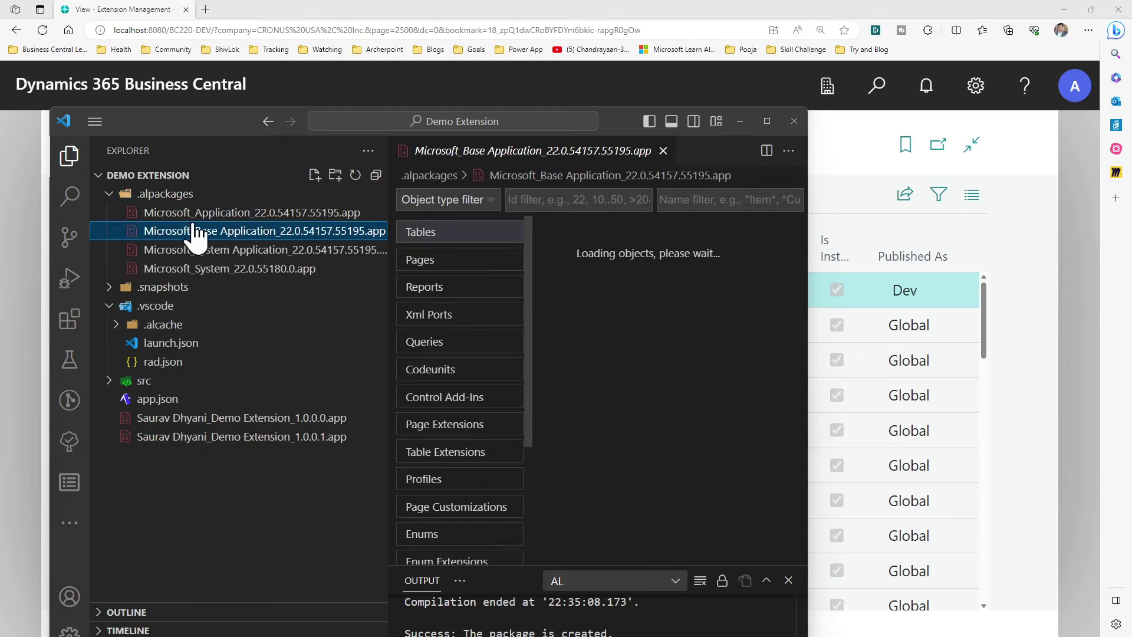
pyautogui.click(766, 119)
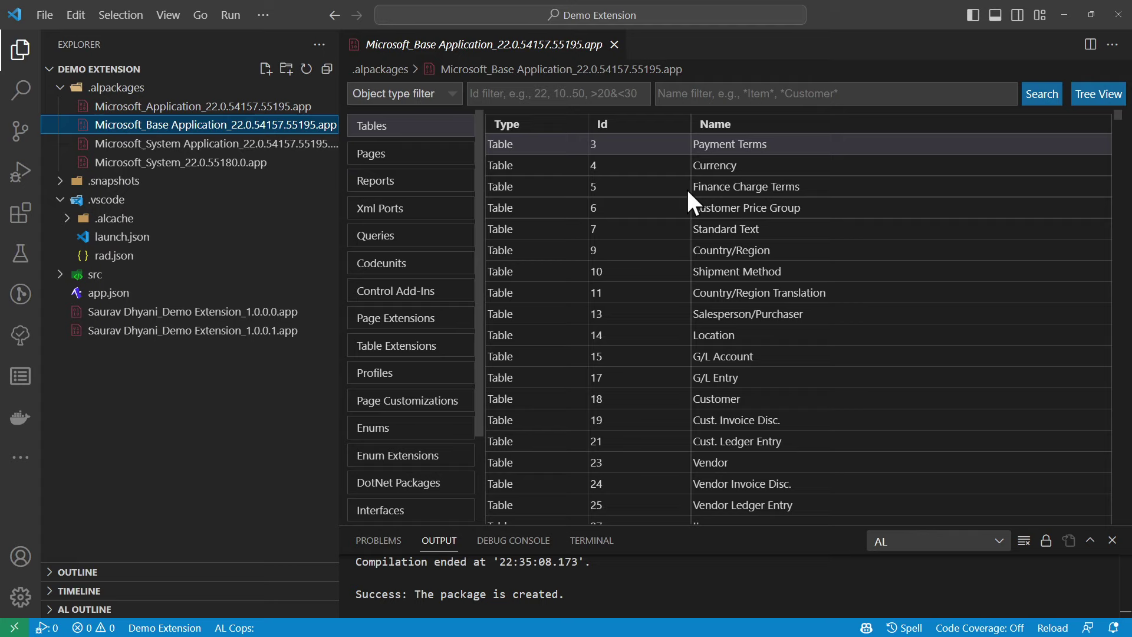
# Filter the Base Application tables by name 'User*', then clear the name filter
pyautogui.click(704, 97)
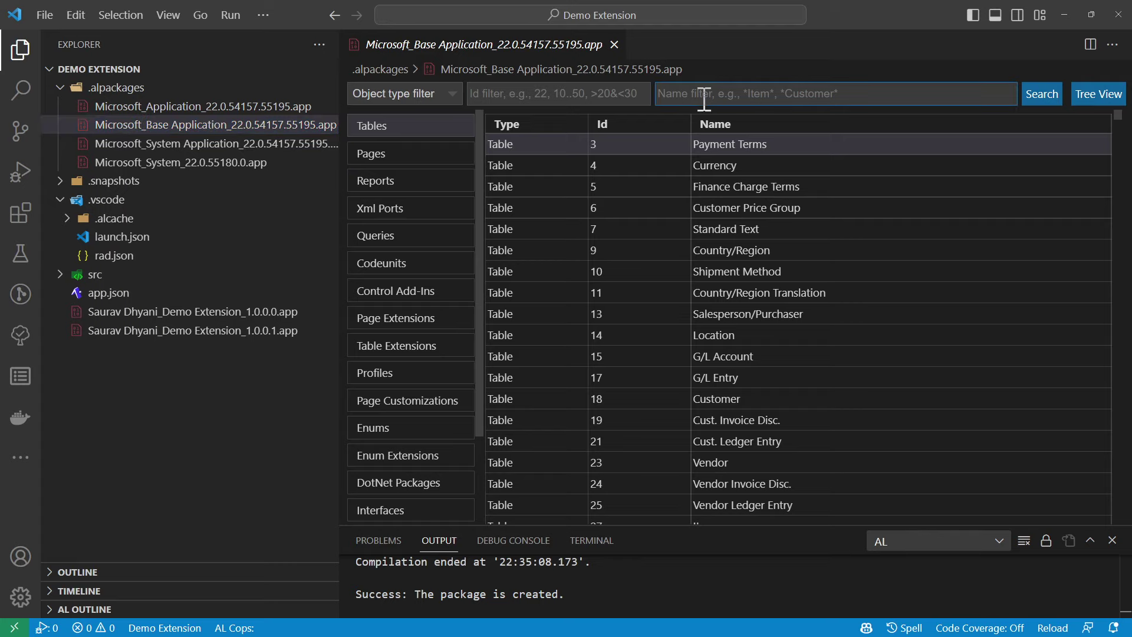
pyautogui.write('User(')
pyautogui.press('BackSpace')
pyautogui.write('*')
pyautogui.press('Return')
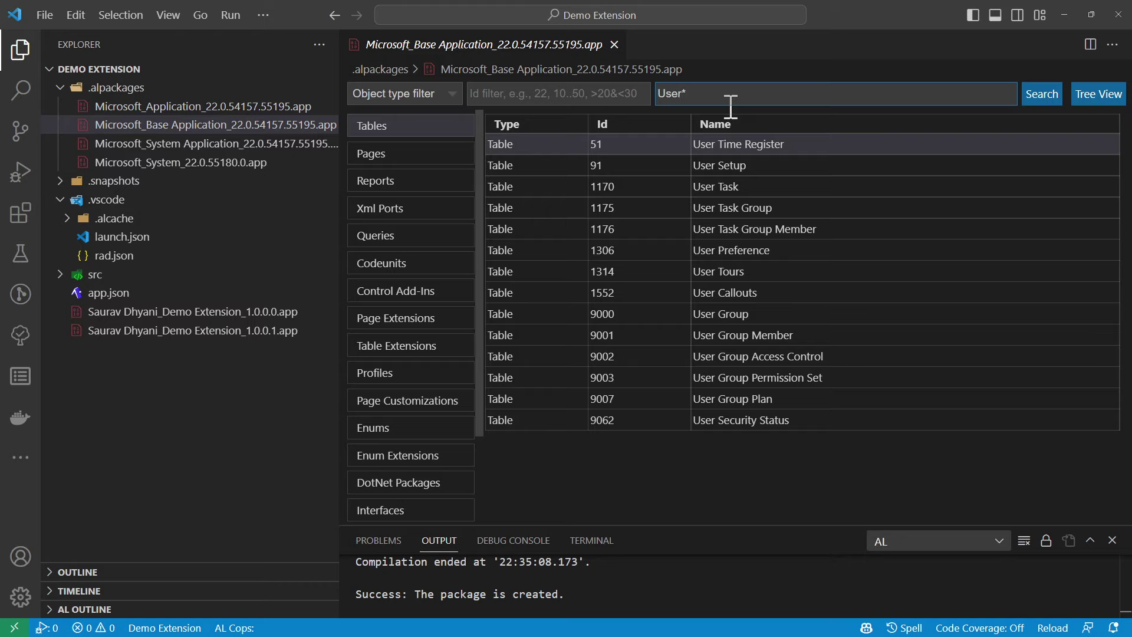
pyautogui.press('BackSpace')
pyautogui.press('Return')
pyautogui.tripleClick(635, 93)
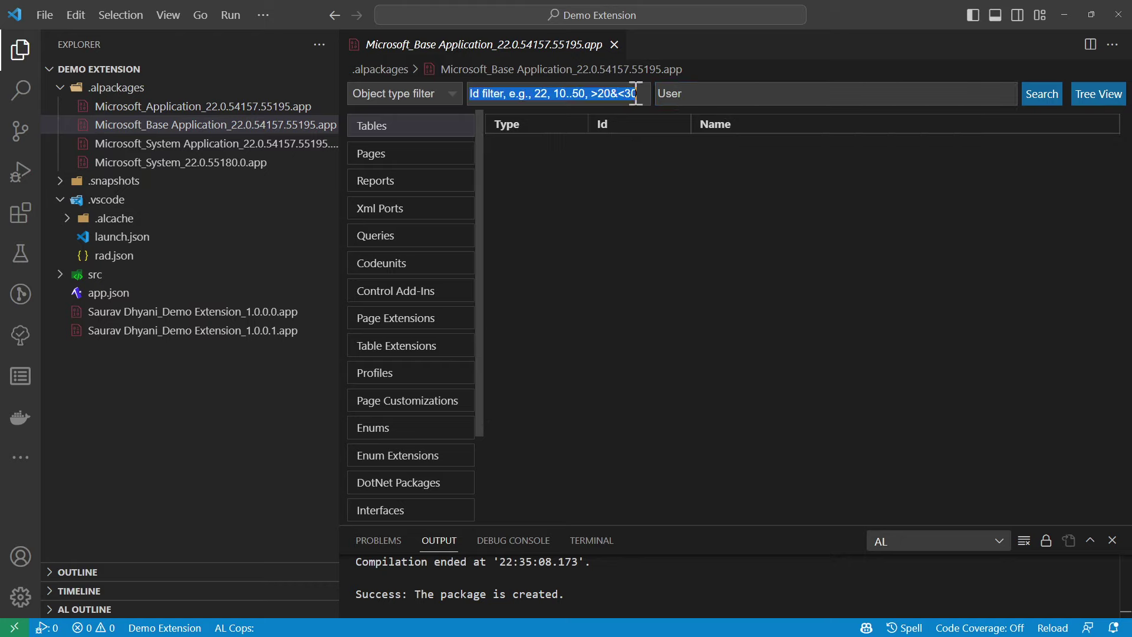
pyautogui.click(663, 94)
pyautogui.doubleClick(666, 93)
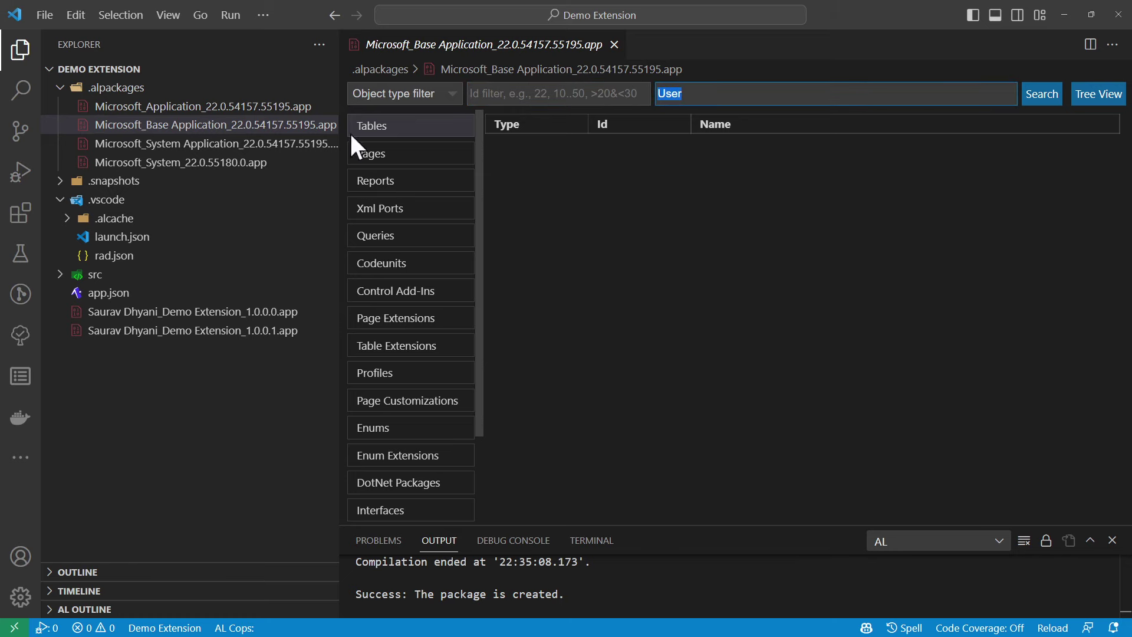
pyautogui.press('BackSpace')
# Search System Application, then Microsoft_System_22.0.55180.0.app, for 'User' and open the User table
pyautogui.click(232, 146)
pyautogui.click(682, 93)
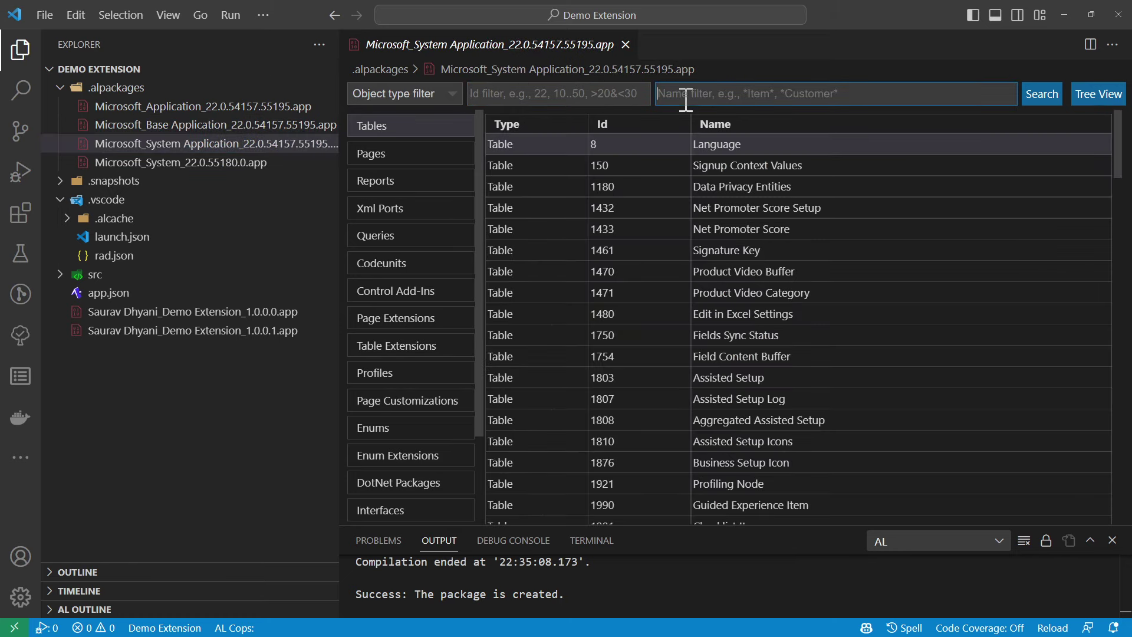
pyautogui.write('User')
pyautogui.click(1050, 94)
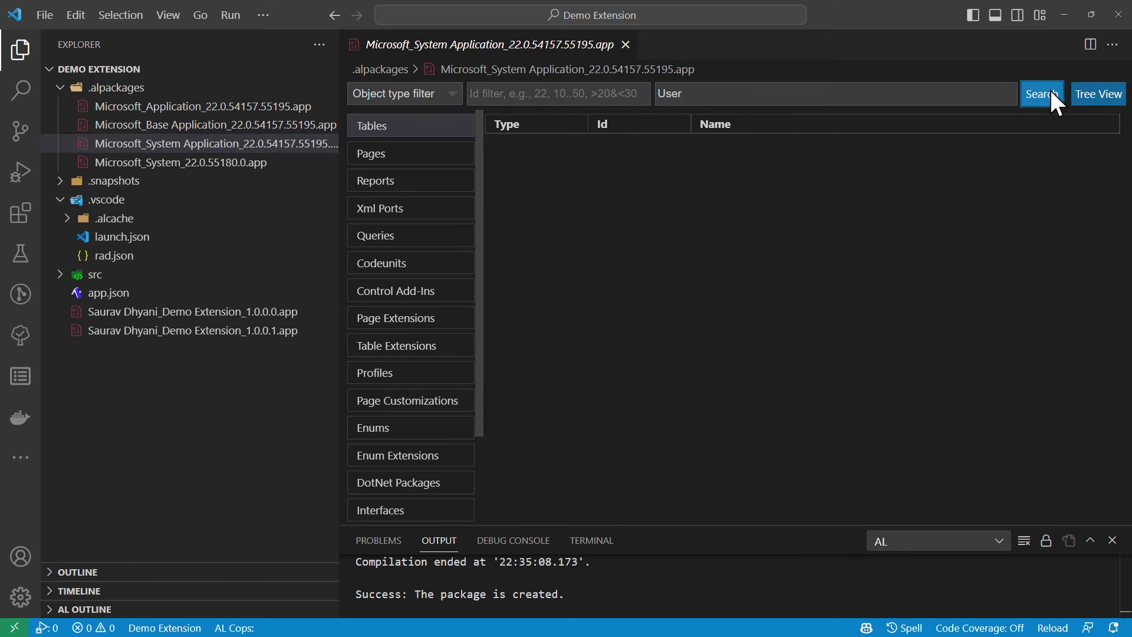
pyautogui.click(213, 163)
pyautogui.click(739, 94)
pyautogui.write('User')
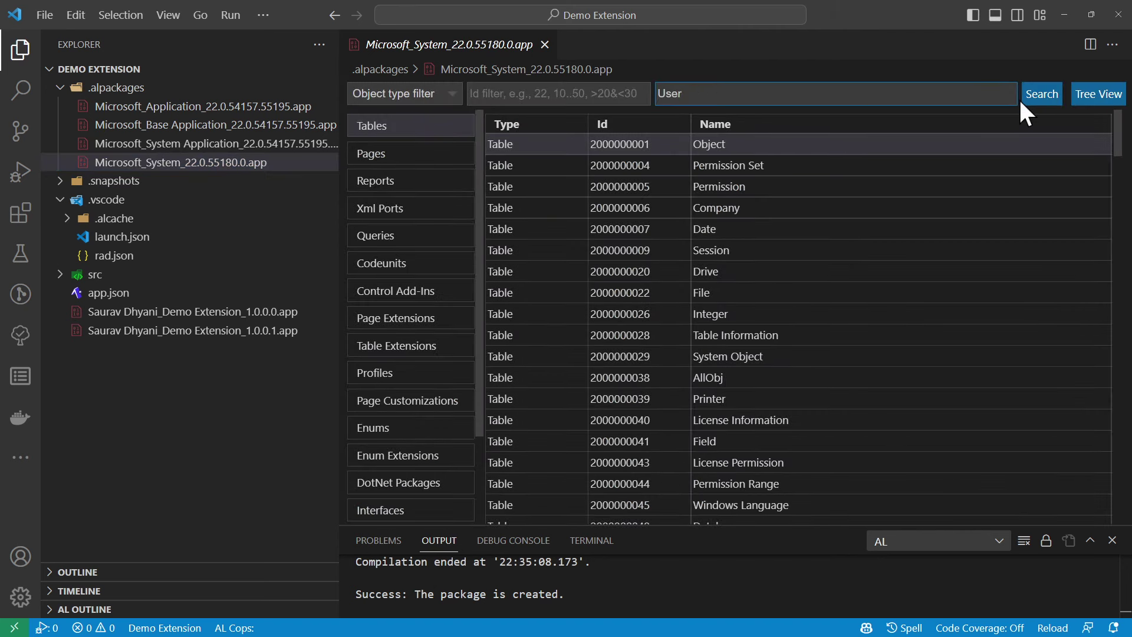
pyautogui.click(1042, 94)
pyautogui.doubleClick(624, 143)
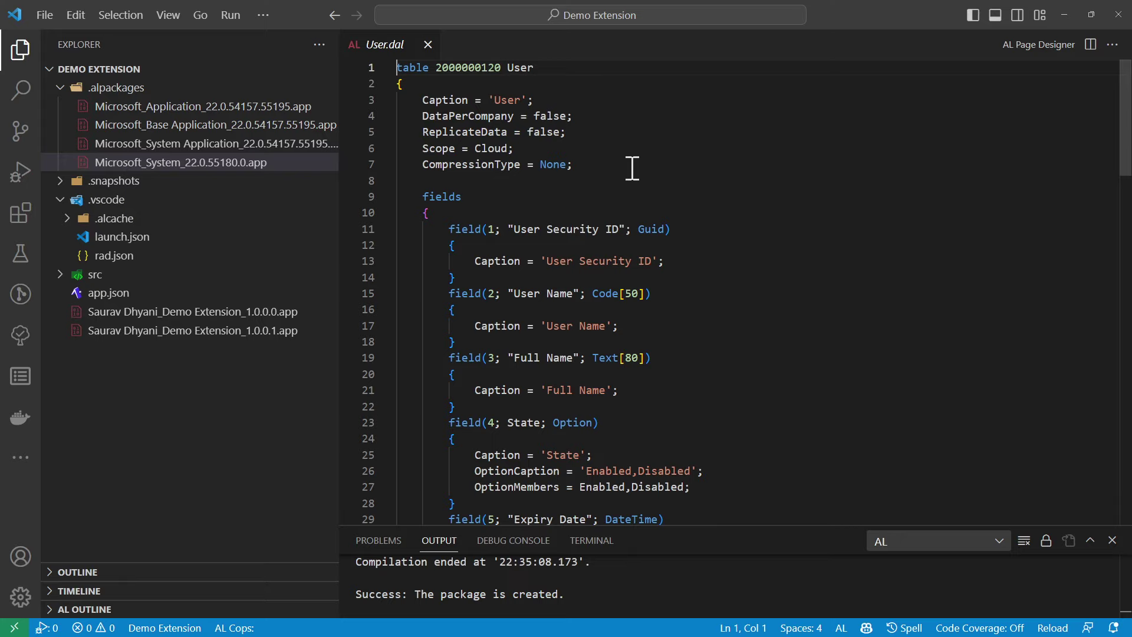
# Highlight 'ReplicateData = false;' on line 5 of User.dal, then close the User.dal tab
pyautogui.doubleClick(485, 131)
pyautogui.keyDown('shift'); pyautogui.click(605, 131); pyautogui.keyUp('shift')
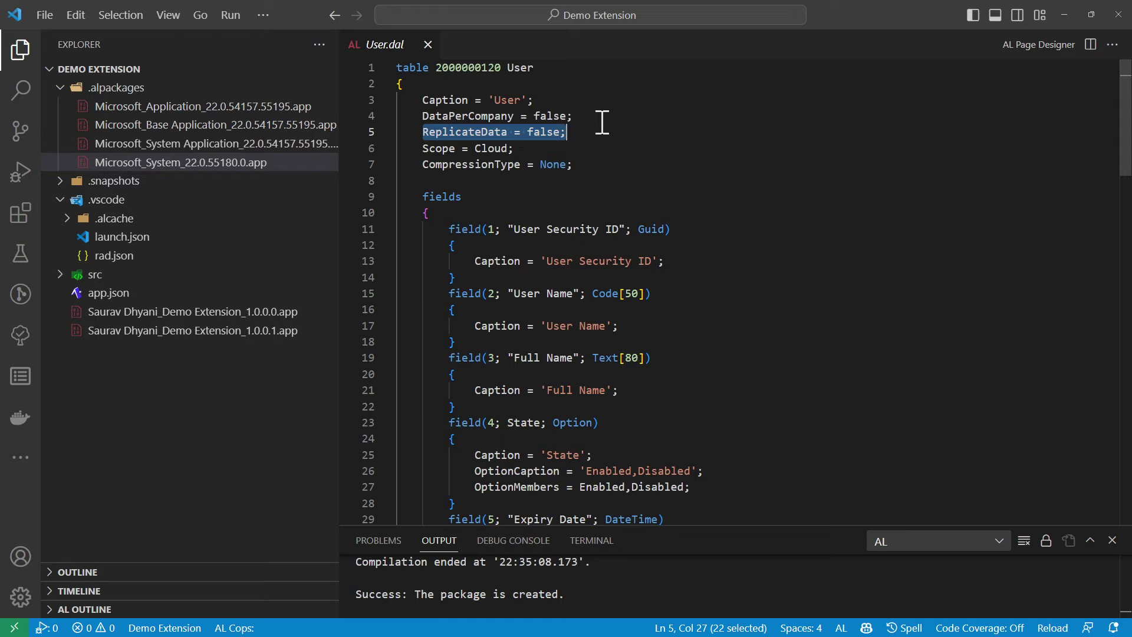
pyautogui.doubleClick(490, 133)
pyautogui.doubleClick(540, 132)
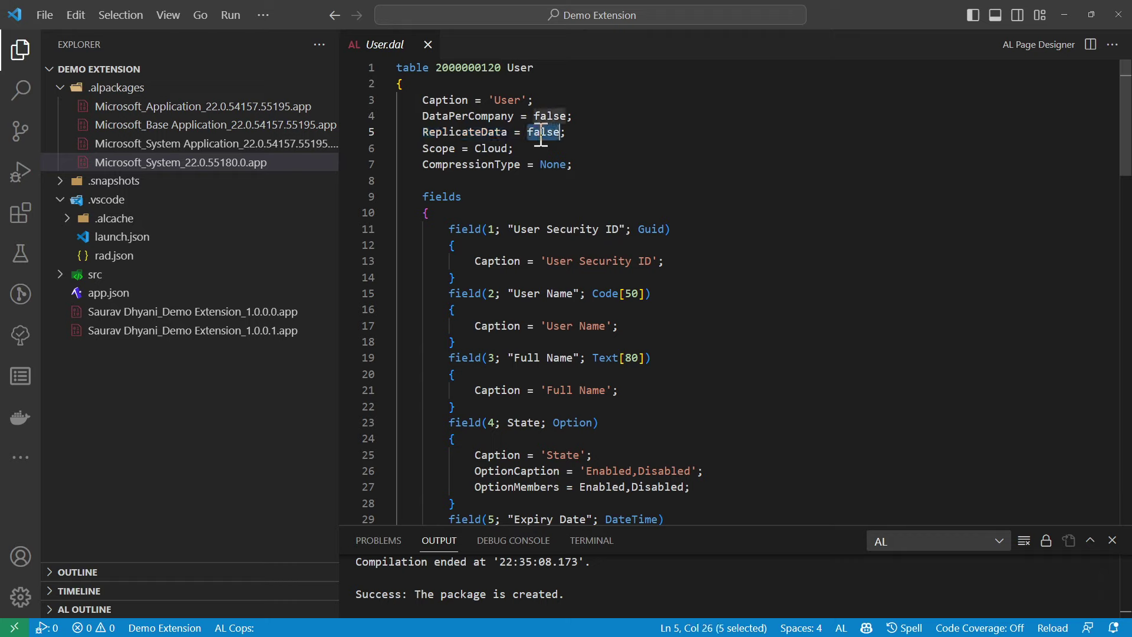
pyautogui.moveTo(539, 132); pyautogui.dragTo(626, 135)
pyautogui.doubleClick(485, 132)
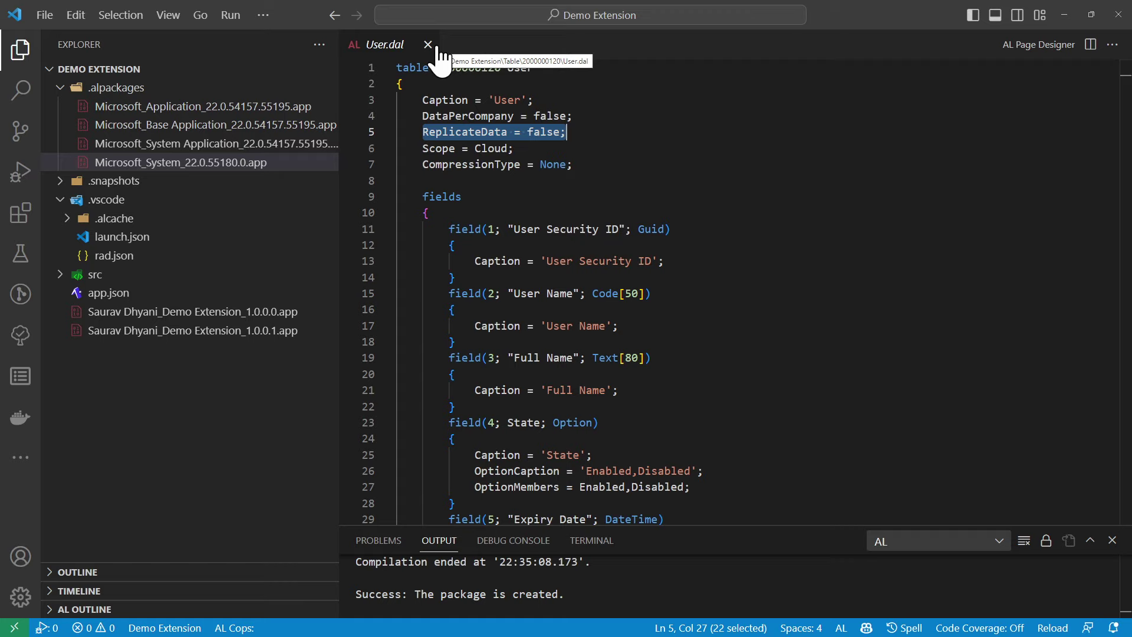
pyautogui.click(429, 45)
# Reopen the Base Application package, filter tables by 'Change *', and open Change Log Entry
pyautogui.click(275, 124)
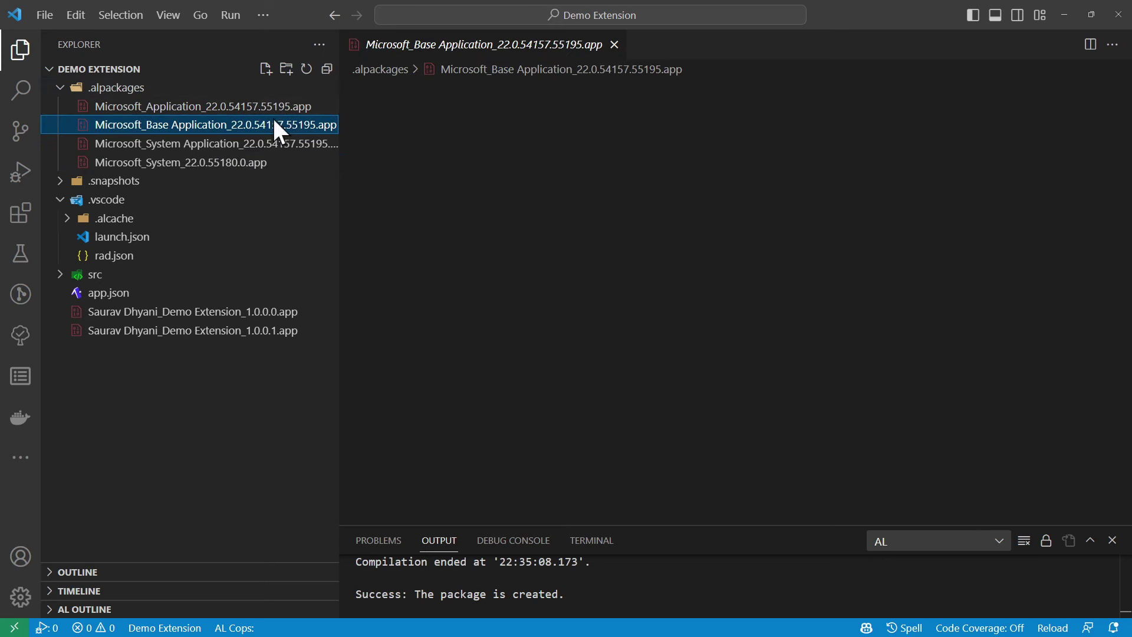
pyautogui.click(705, 93)
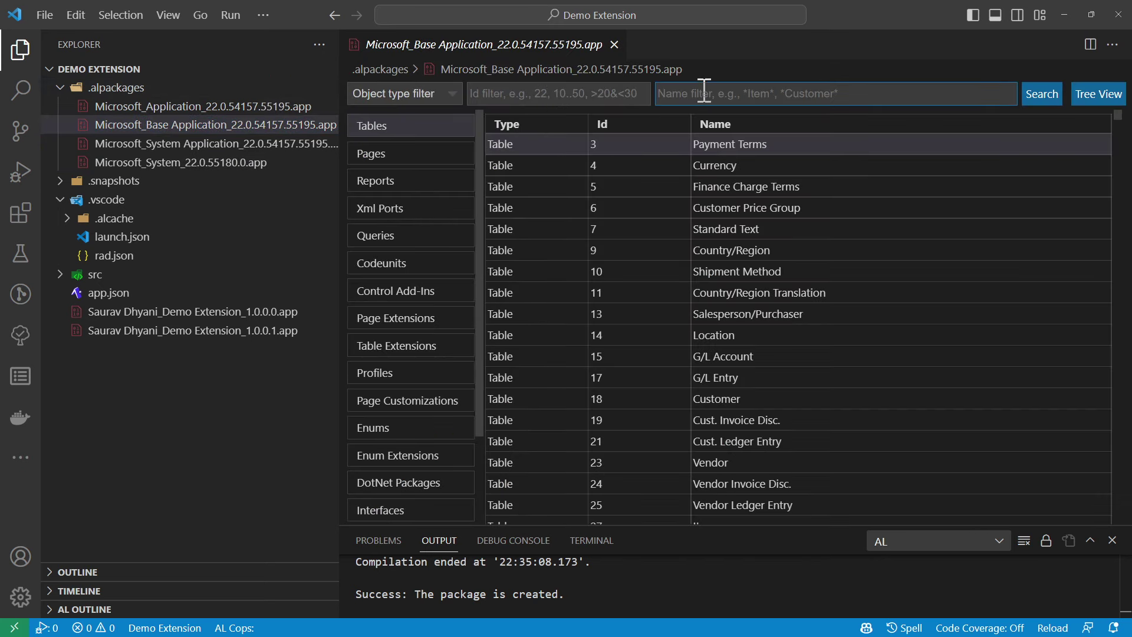
pyautogui.write('Changes')
pyautogui.press('BackSpace')
pyautogui.write('*')
pyautogui.press('Return')
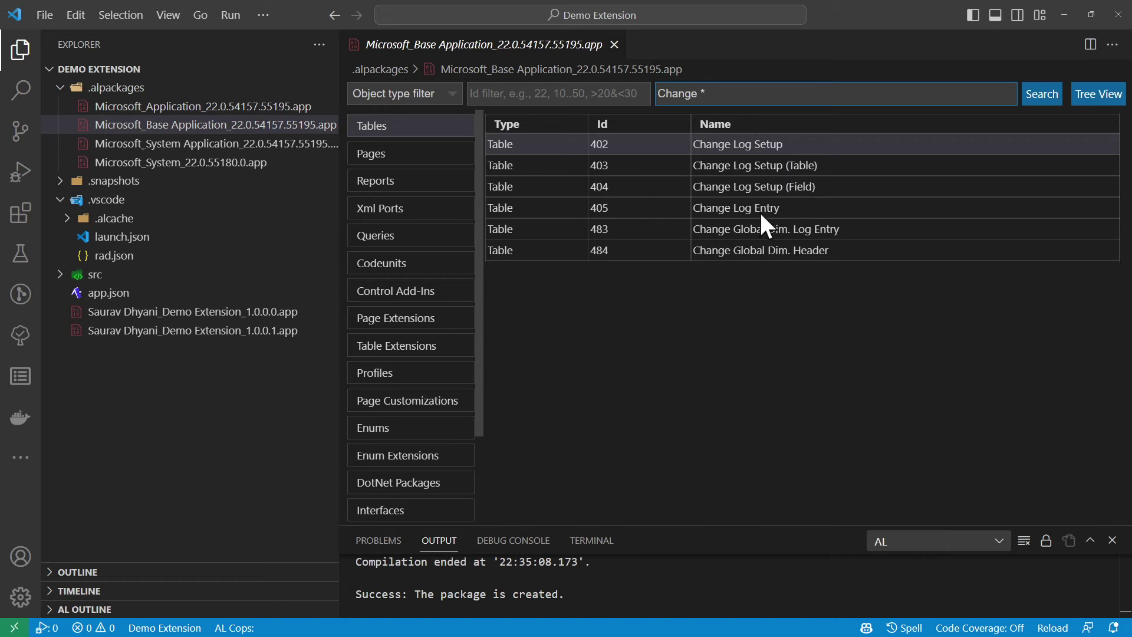
pyautogui.doubleClick(762, 207)
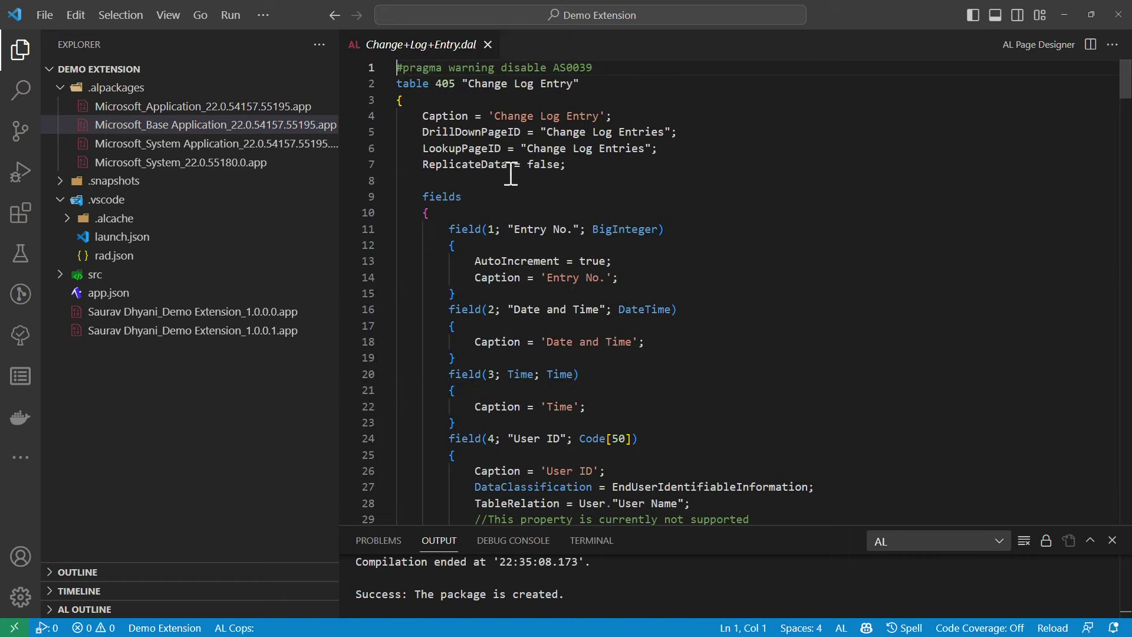
# Highlight ReplicateData = false on line 7, close Change Log Entry, and readjust the sidebar width
pyautogui.moveTo(423, 164); pyautogui.dragTo(645, 171)
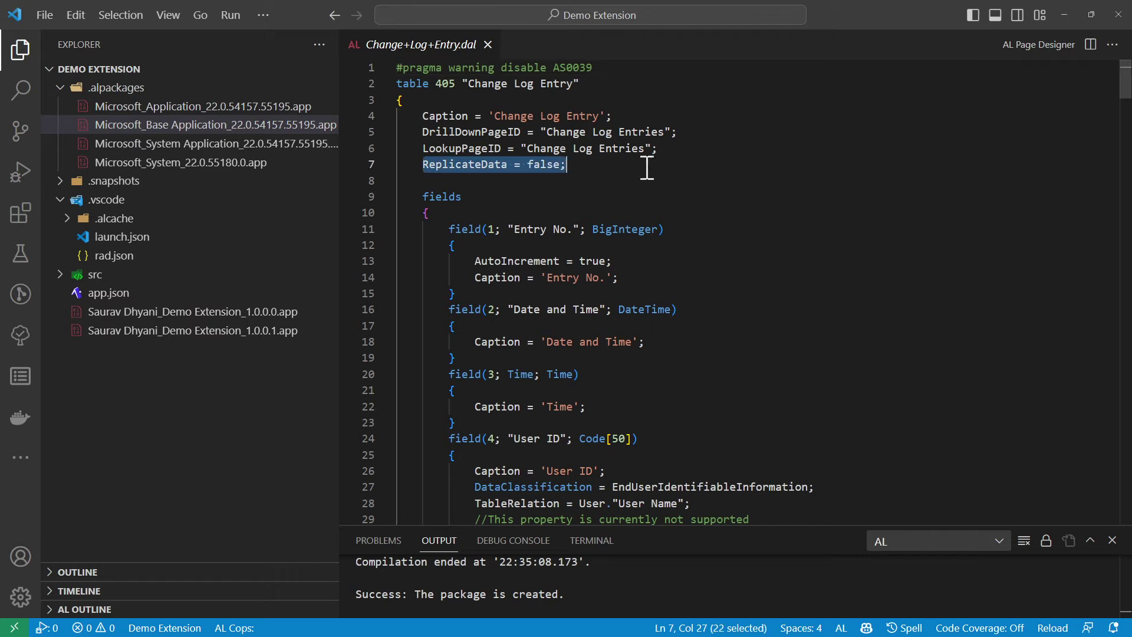
pyautogui.click(487, 44)
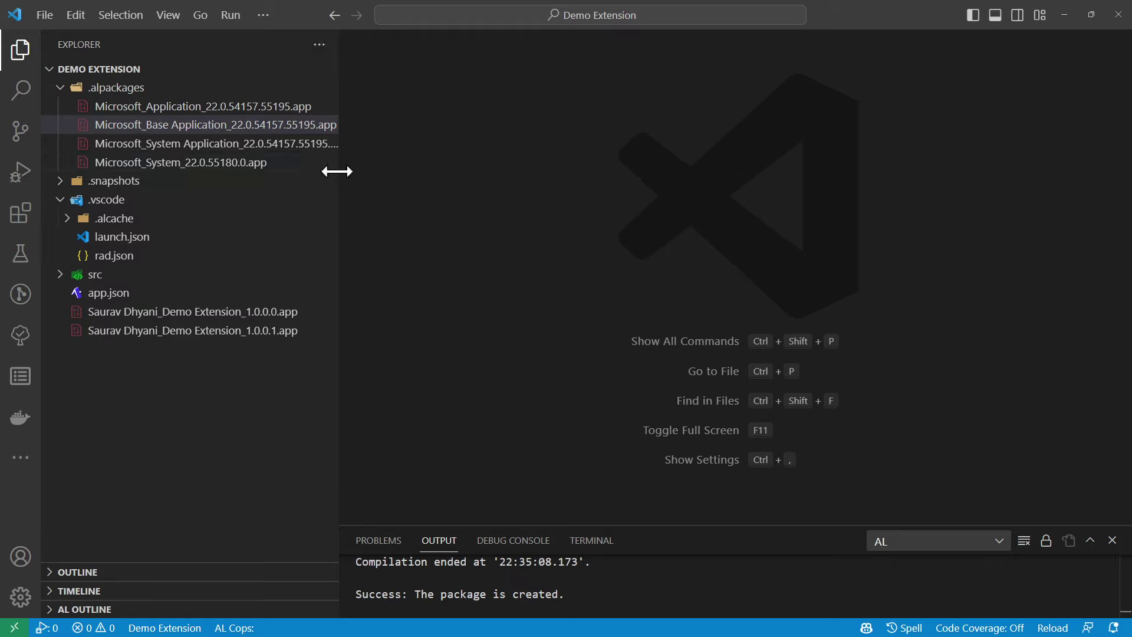
pyautogui.moveTo(339, 171); pyautogui.dragTo(434, 175)
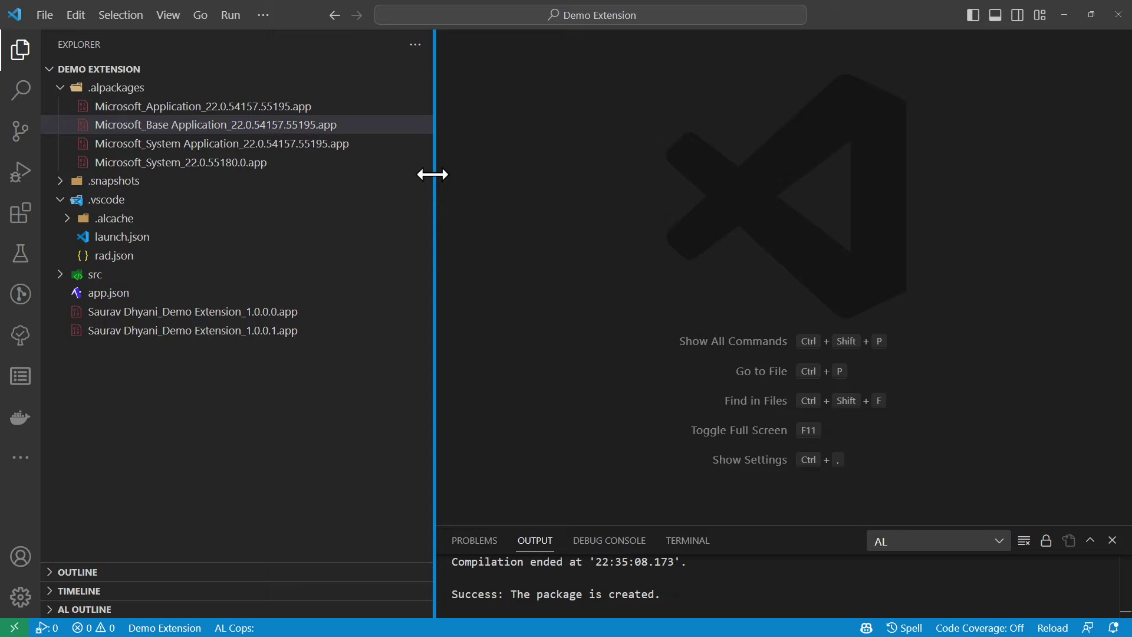
pyautogui.moveTo(433, 174); pyautogui.dragTo(350, 172)
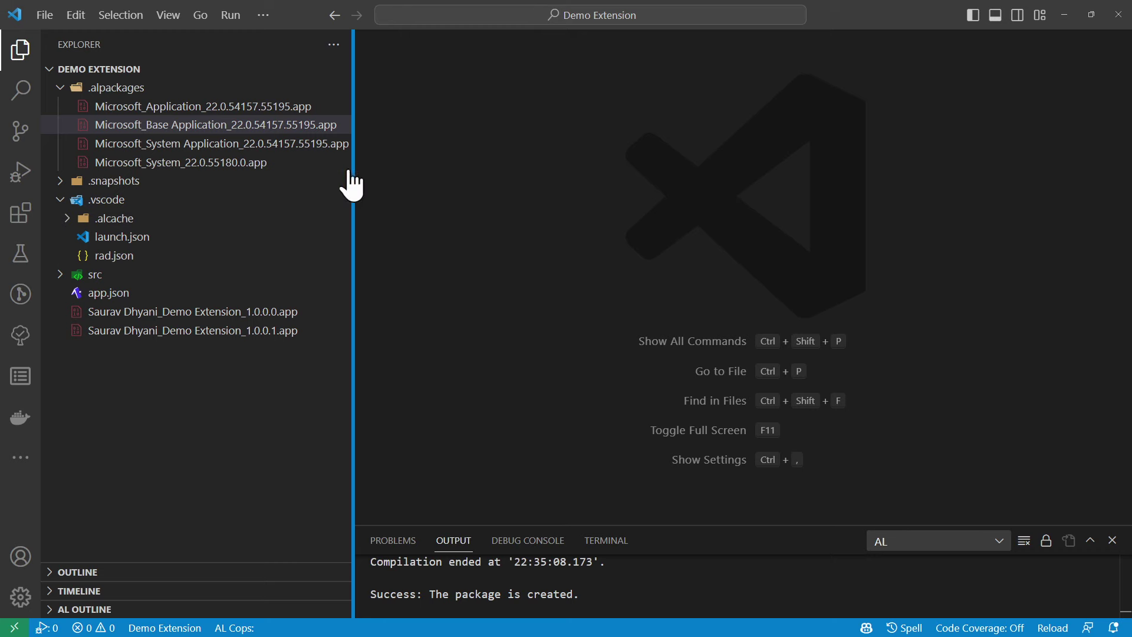
# Return Business Central to its home page and show the admin center's Environments list maximized
pyautogui.click(1073, 12)
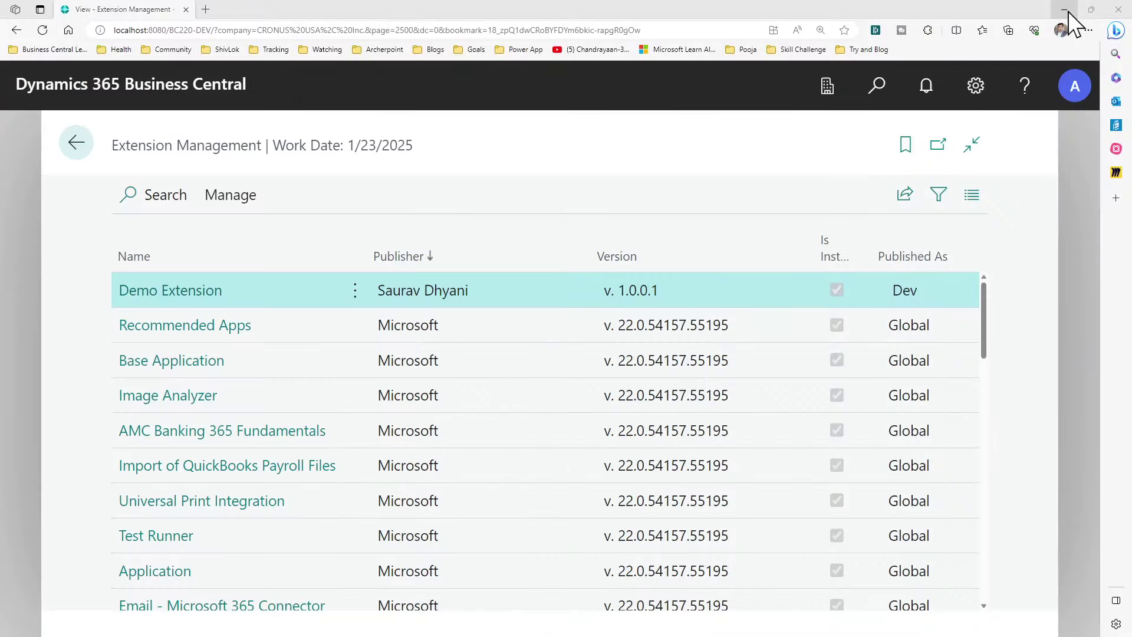
pyautogui.click(73, 146)
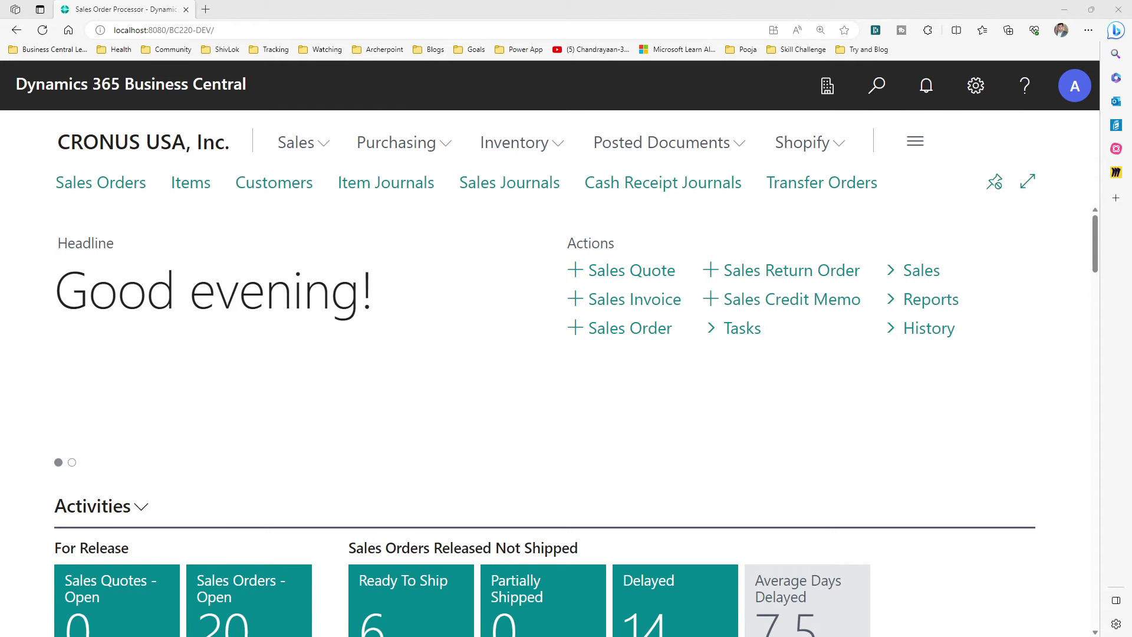
pyautogui.hotkey('alt', 'Tab')
pyautogui.doubleClick(562, 73)
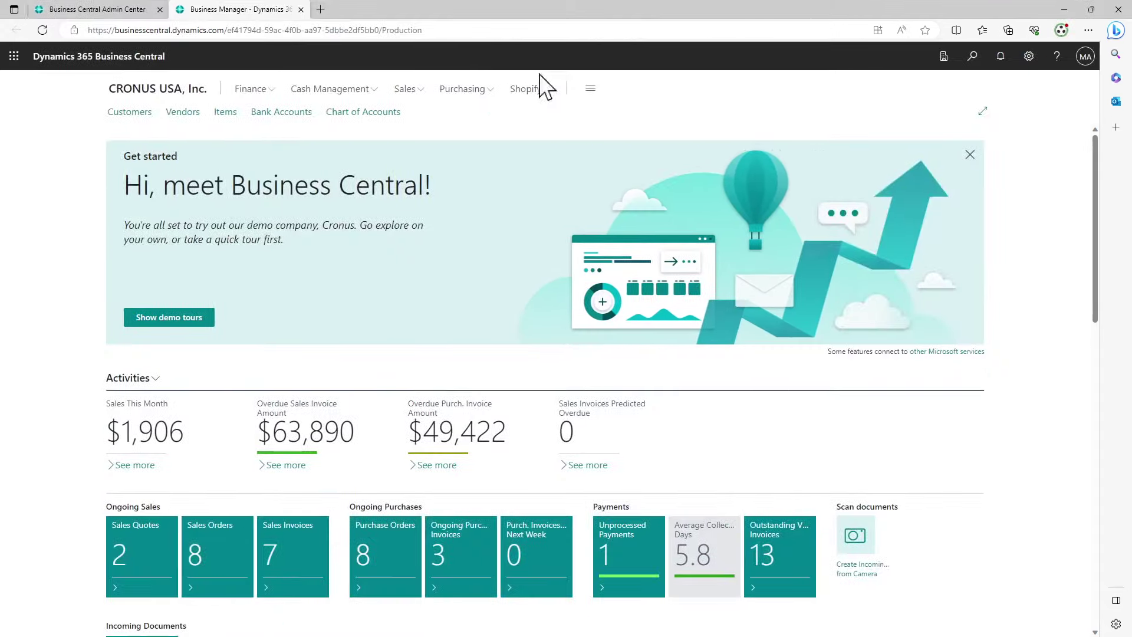
pyautogui.click(100, 9)
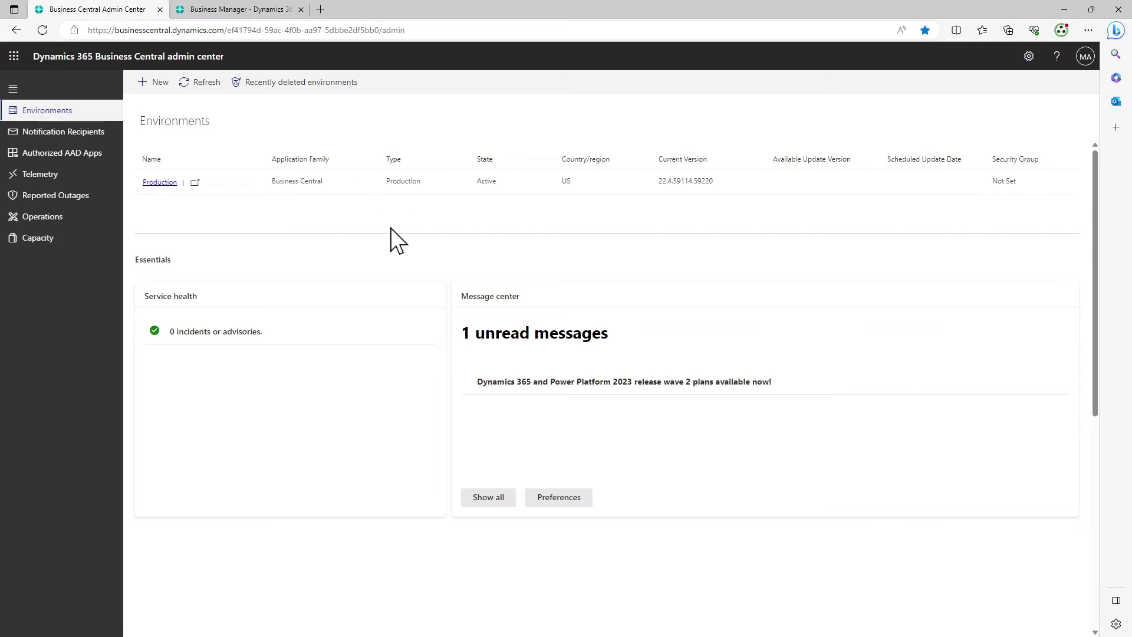
# Zoom the admin center to 110% and select Production's version 22.4.59114.59220
pyautogui.hotkey('ctrl', '+')
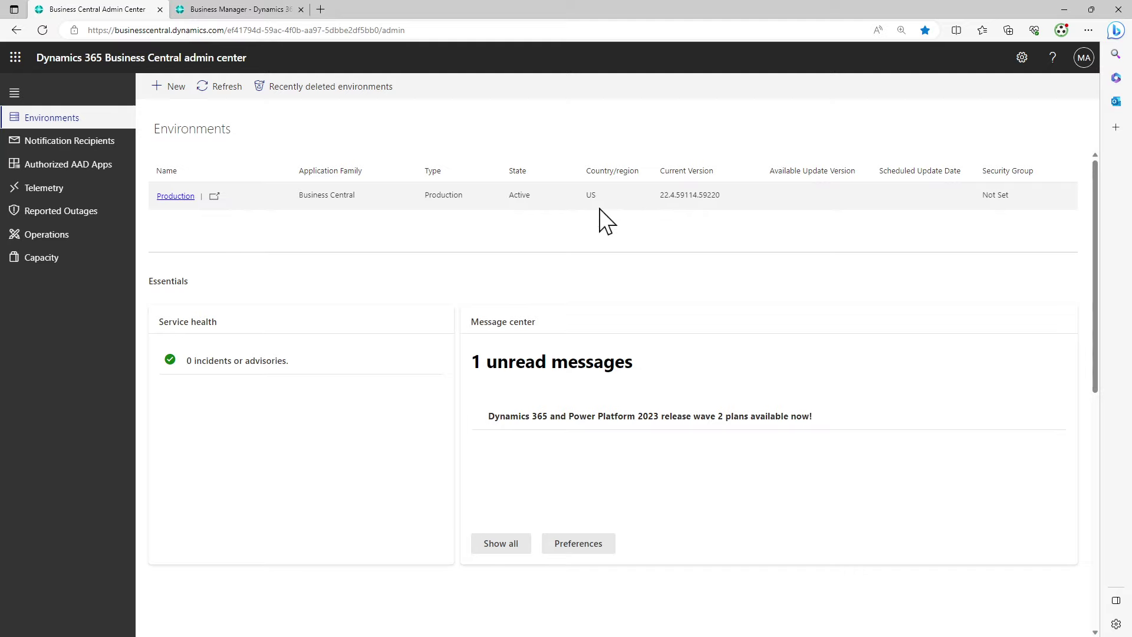
pyautogui.moveTo(585, 196); pyautogui.dragTo(598, 196)
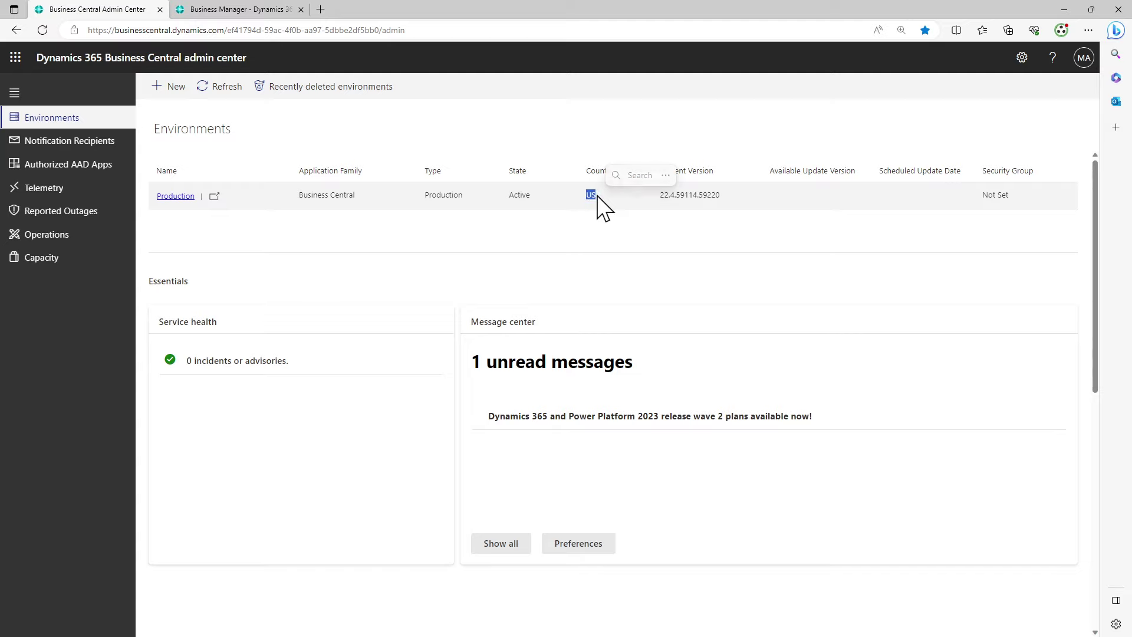
pyautogui.doubleClick(670, 196)
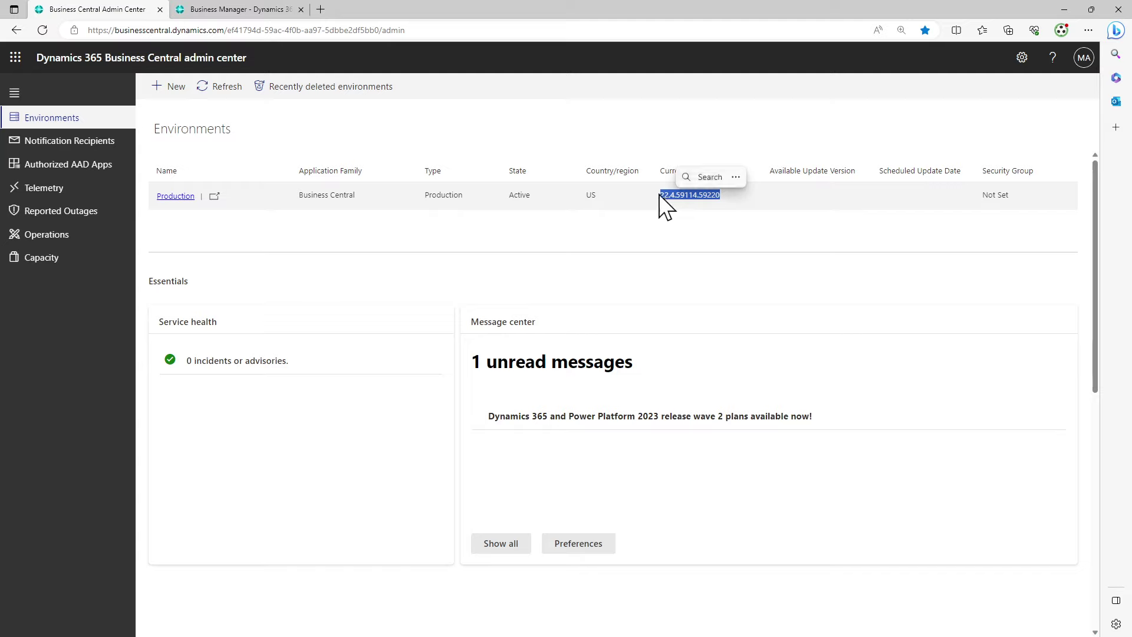
pyautogui.click(664, 195)
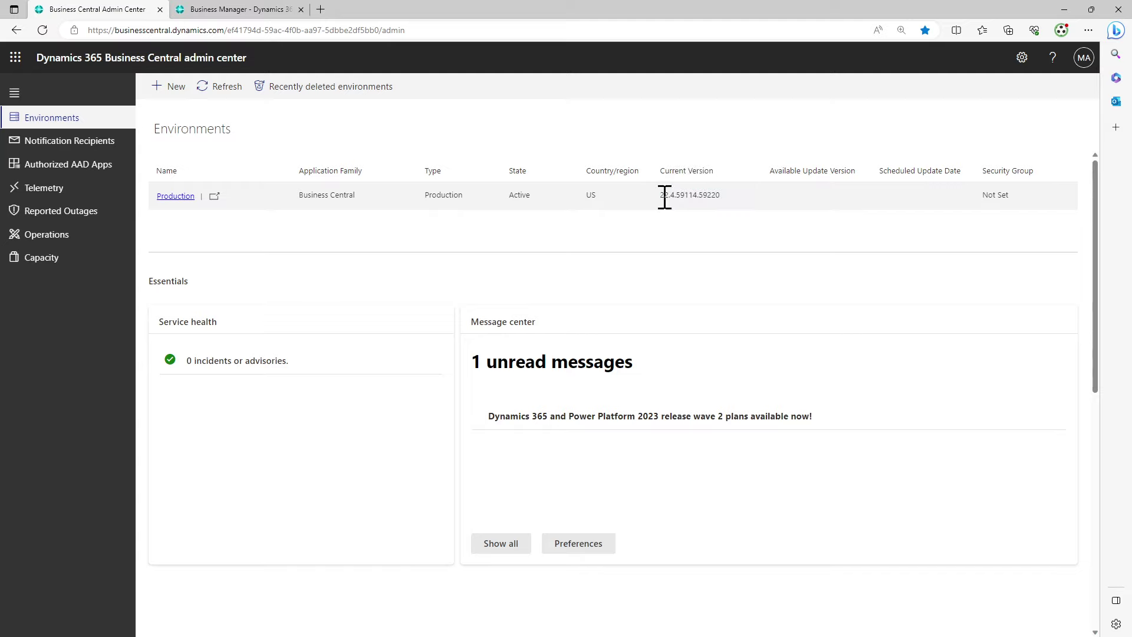
pyautogui.moveTo(665, 196); pyautogui.dragTo(673, 196)
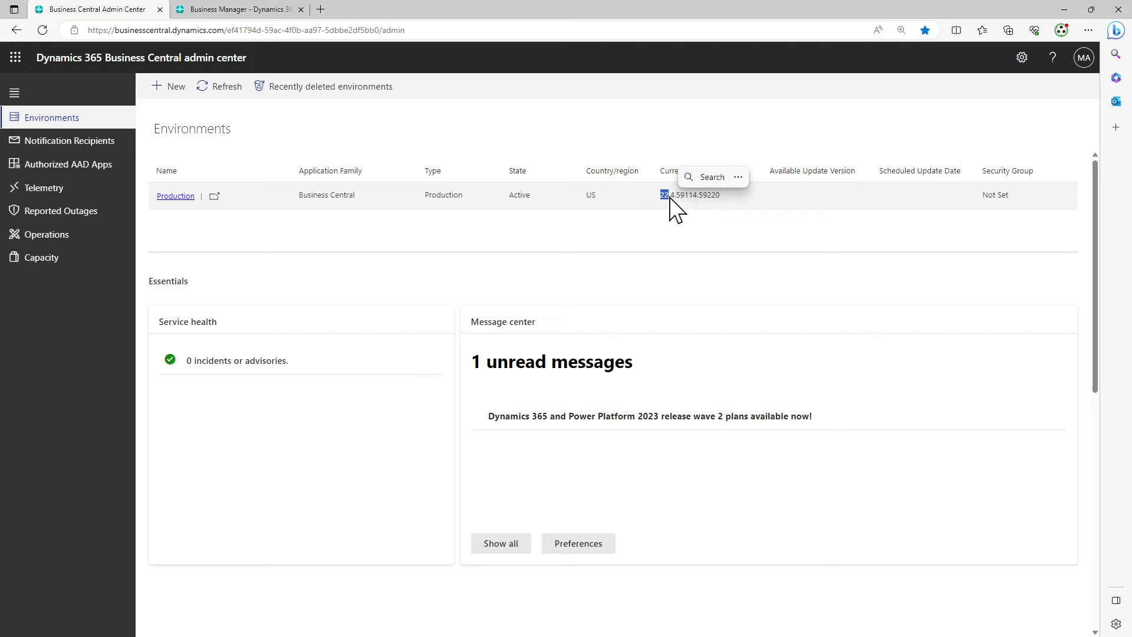
pyautogui.doubleClick(672, 196)
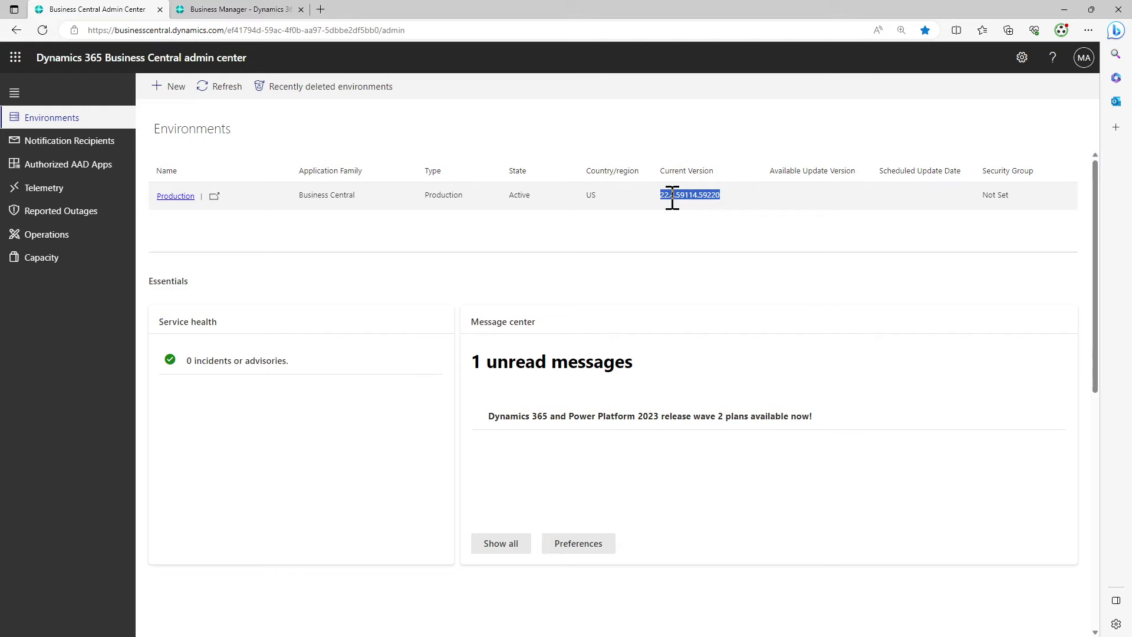
pyautogui.moveTo(654, 10); pyautogui.dragTo(622, 236)
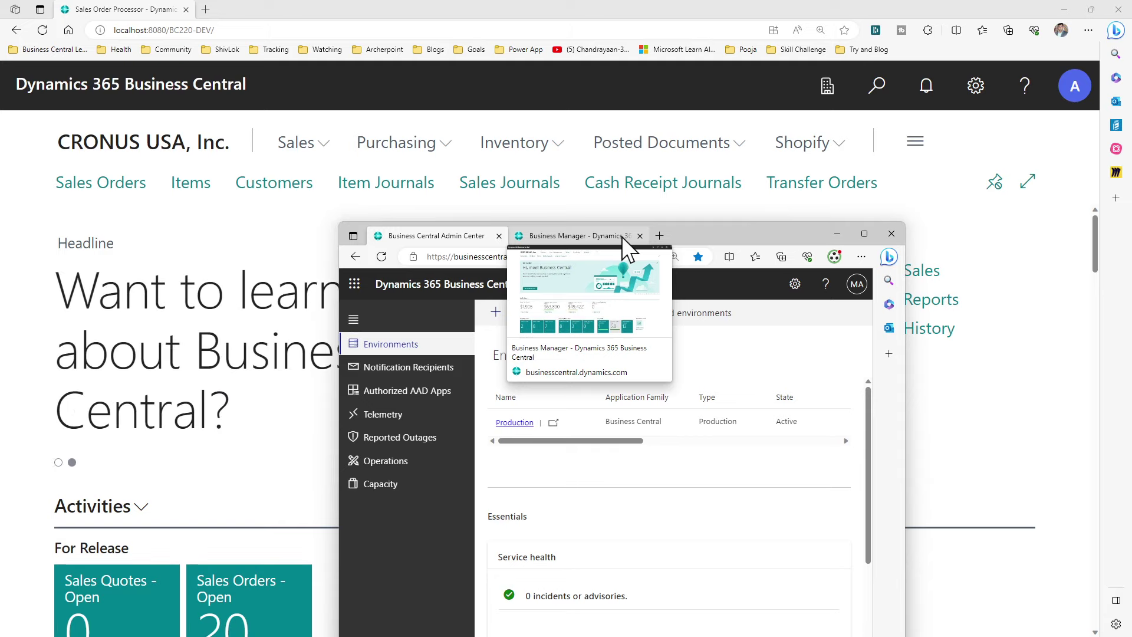
pyautogui.click(865, 234)
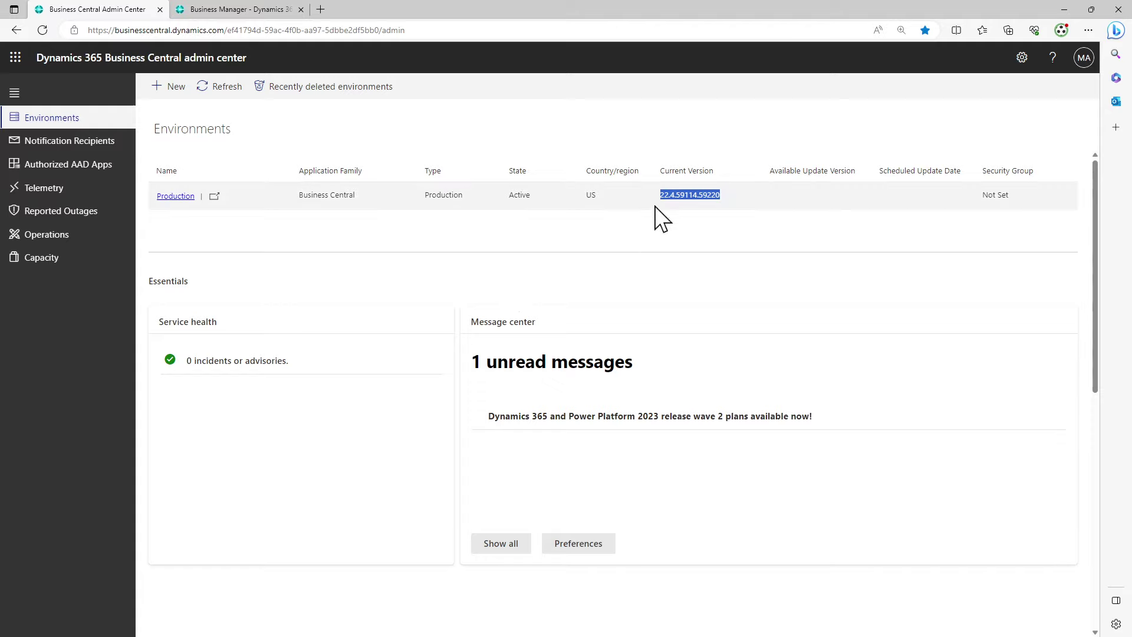
pyautogui.click(665, 195)
# Read the local version in Help & Support: Business Central 22.0, Platform 22.0.55180.0
pyautogui.moveTo(717, 9); pyautogui.dragTo(687, 193)
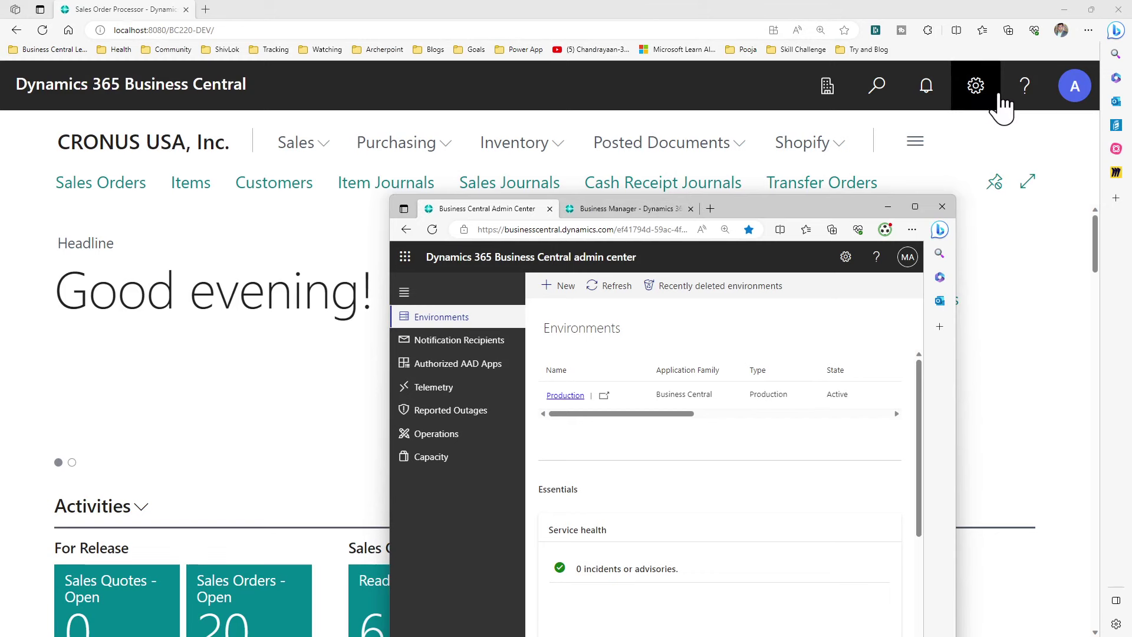
pyautogui.click(1024, 90)
pyautogui.click(854, 380)
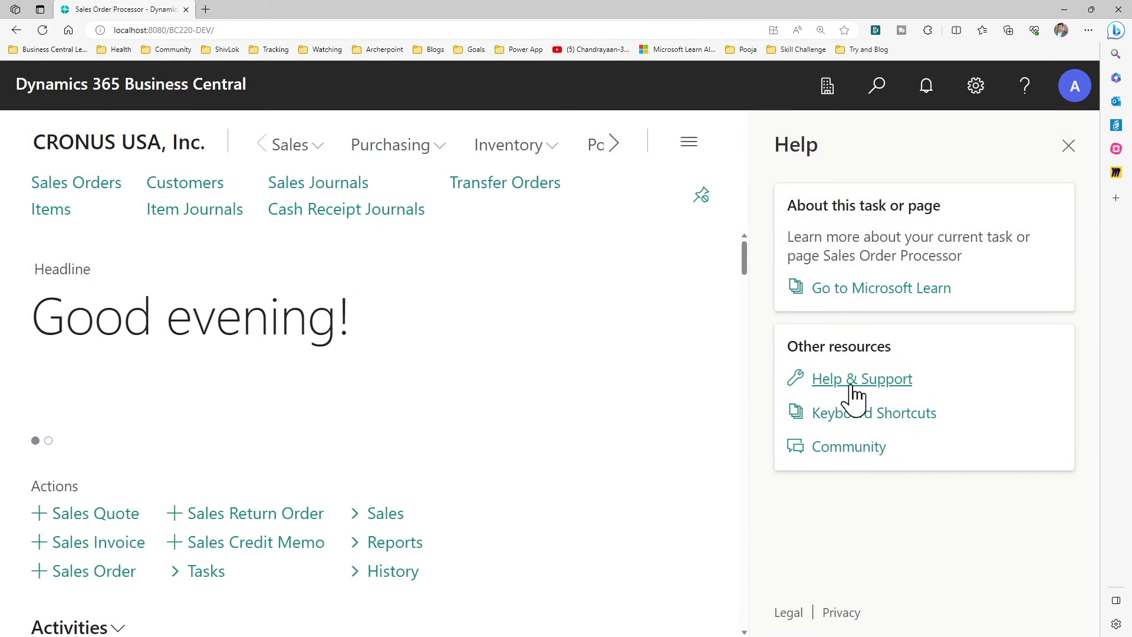
pyautogui.scroll(-3, 363, 437)
pyautogui.scroll(-1, 362, 422)
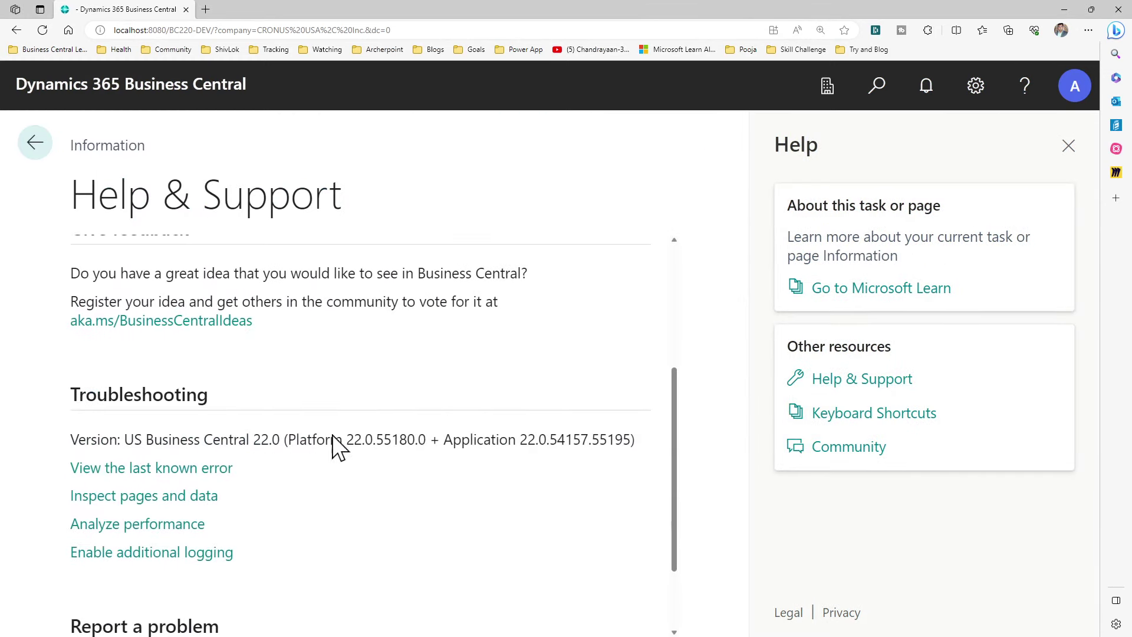
pyautogui.moveTo(297, 440); pyautogui.dragTo(481, 458)
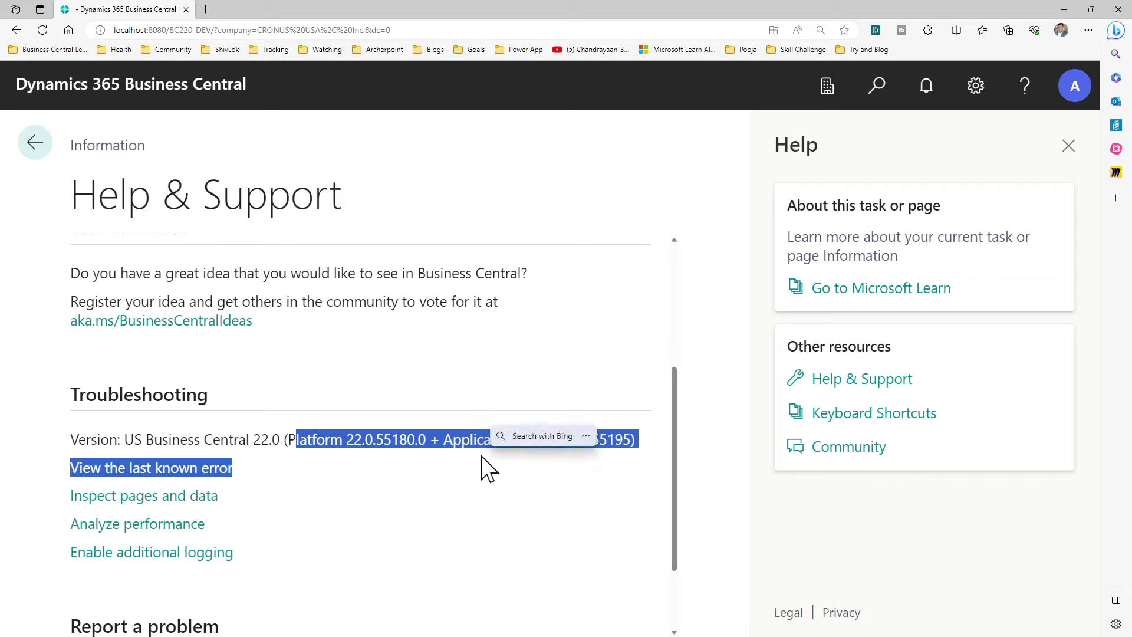
pyautogui.click(469, 463)
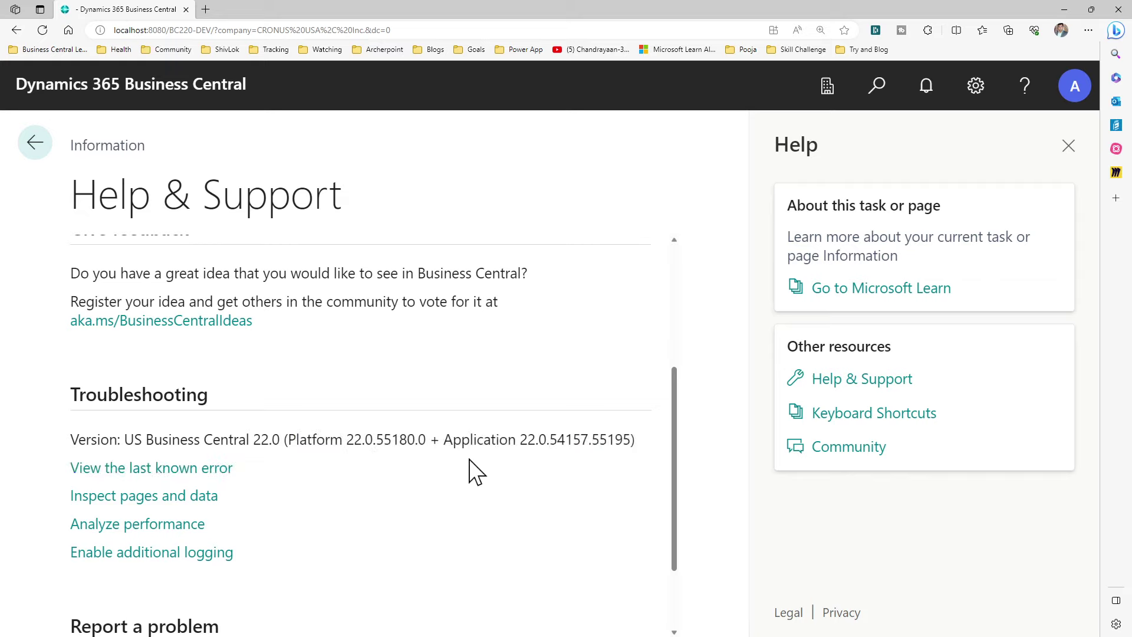
# Close help, return to the CRONUS role center, and bring up the online Business Manager tab
pyautogui.click(1069, 146)
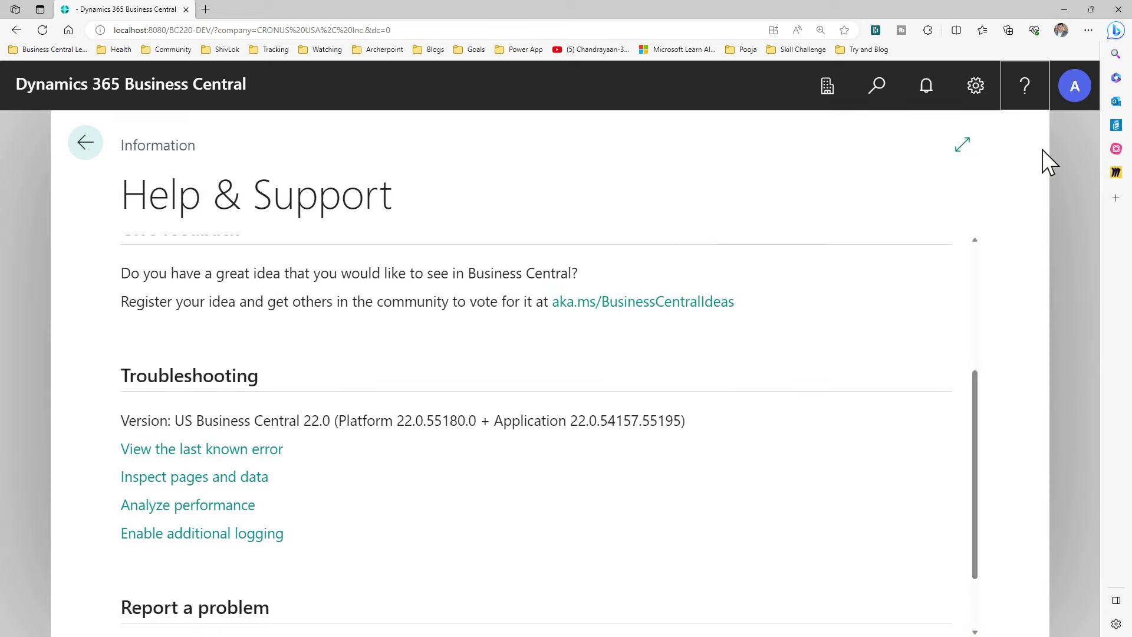
pyautogui.click(86, 149)
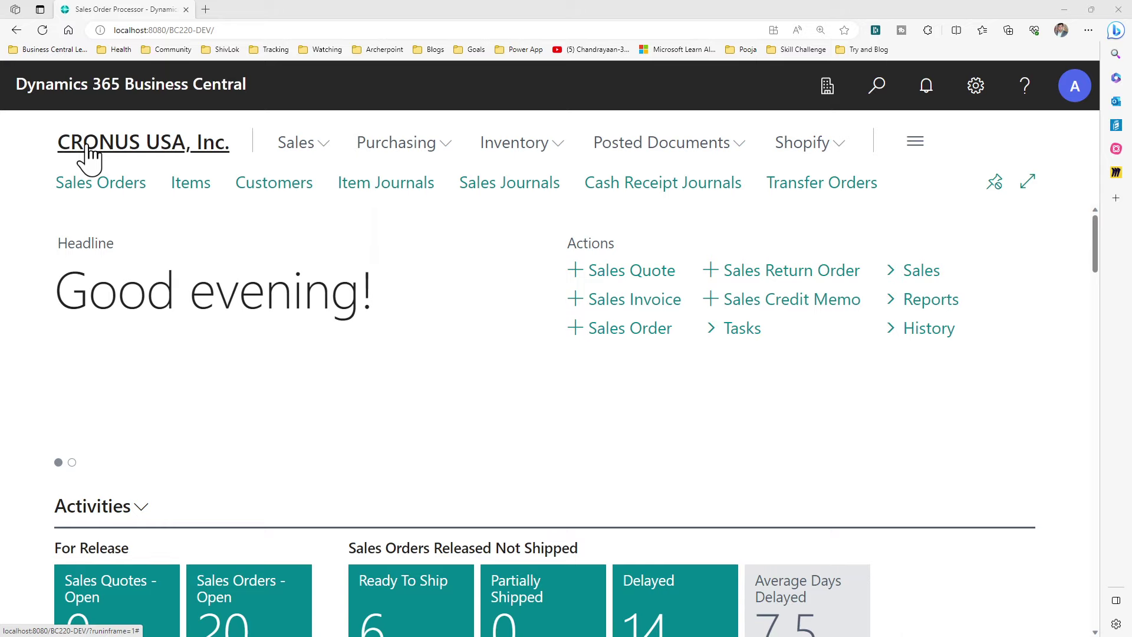
pyautogui.hotkey('alt', 'Tab')
pyautogui.click(606, 209)
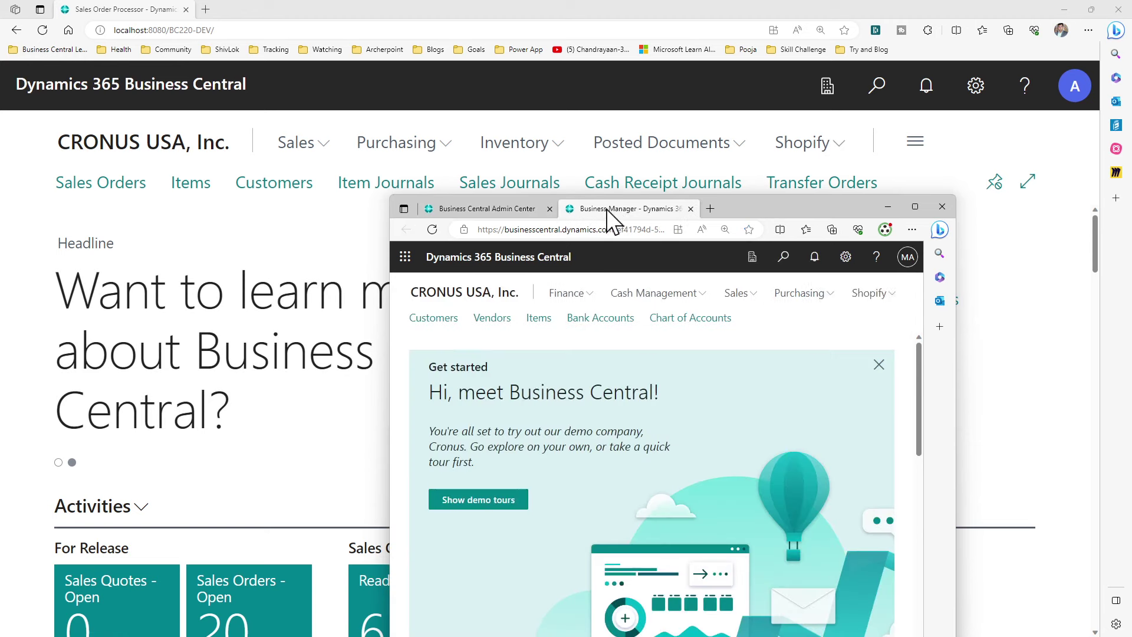
# Maximize the online window and search 'extension' to open the Installed Extensions list
pyautogui.doubleClick(752, 207)
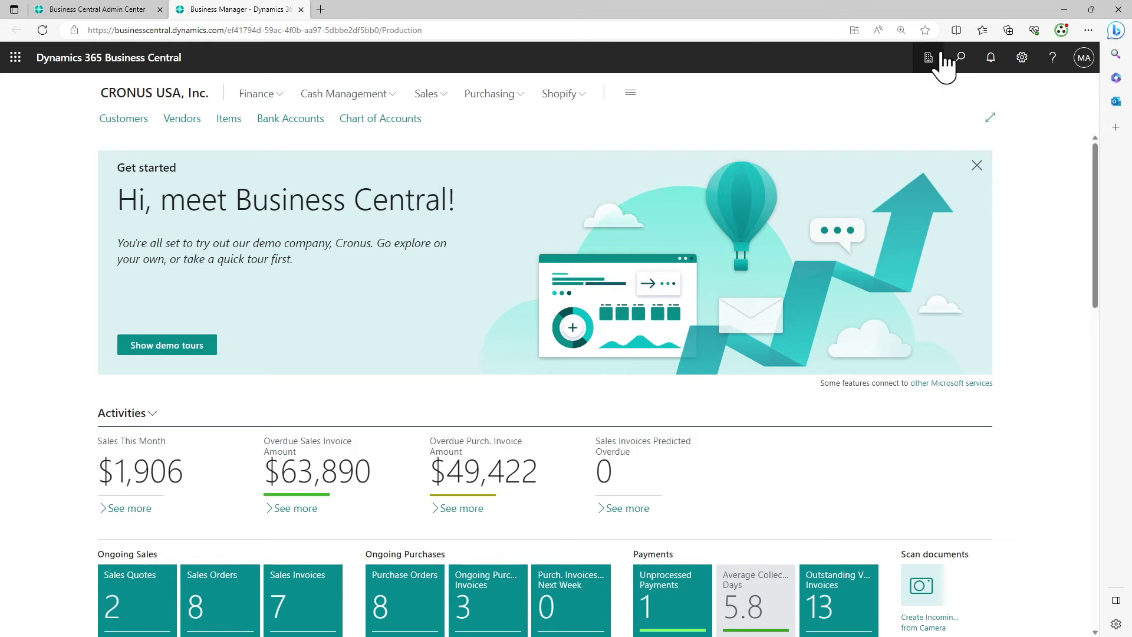
pyautogui.click(965, 63)
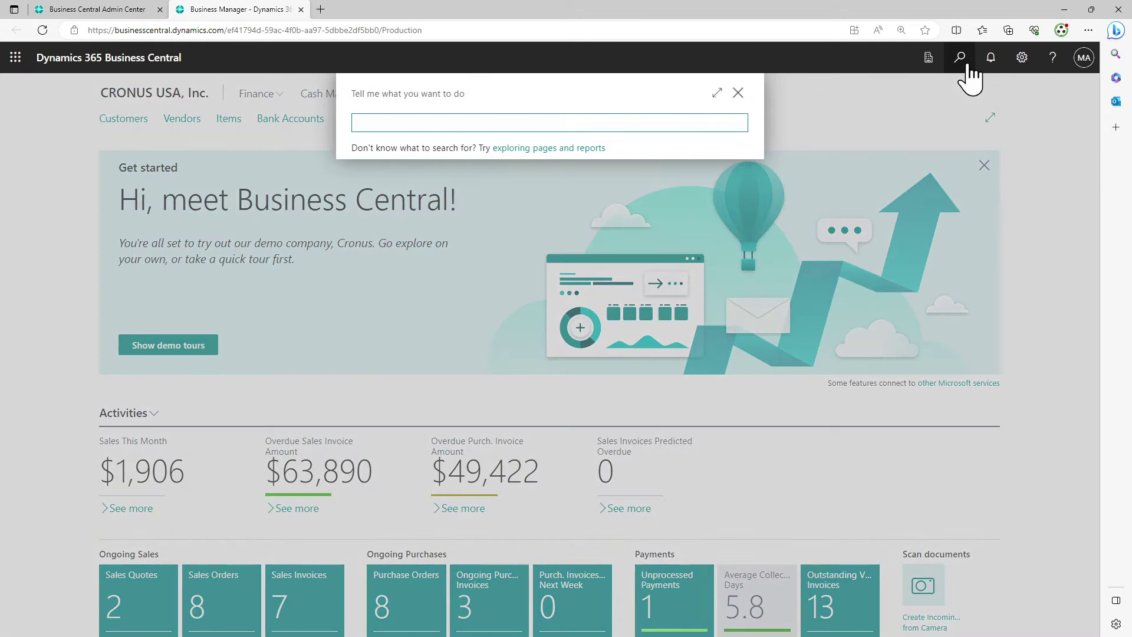
pyautogui.write('exrte')
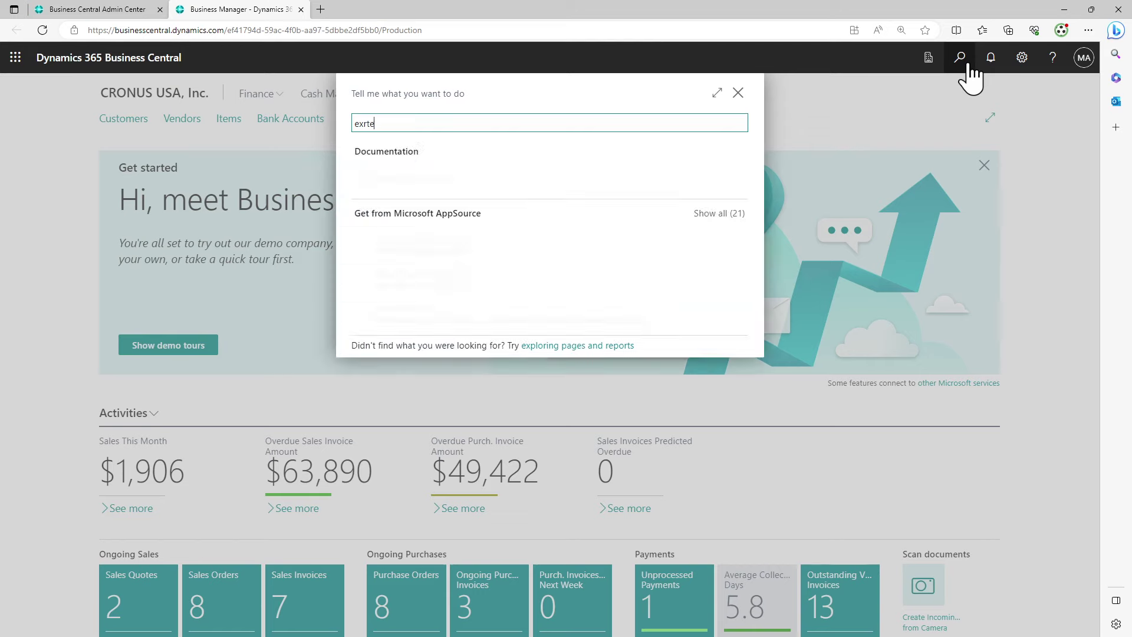
pyautogui.write('nsiomn')
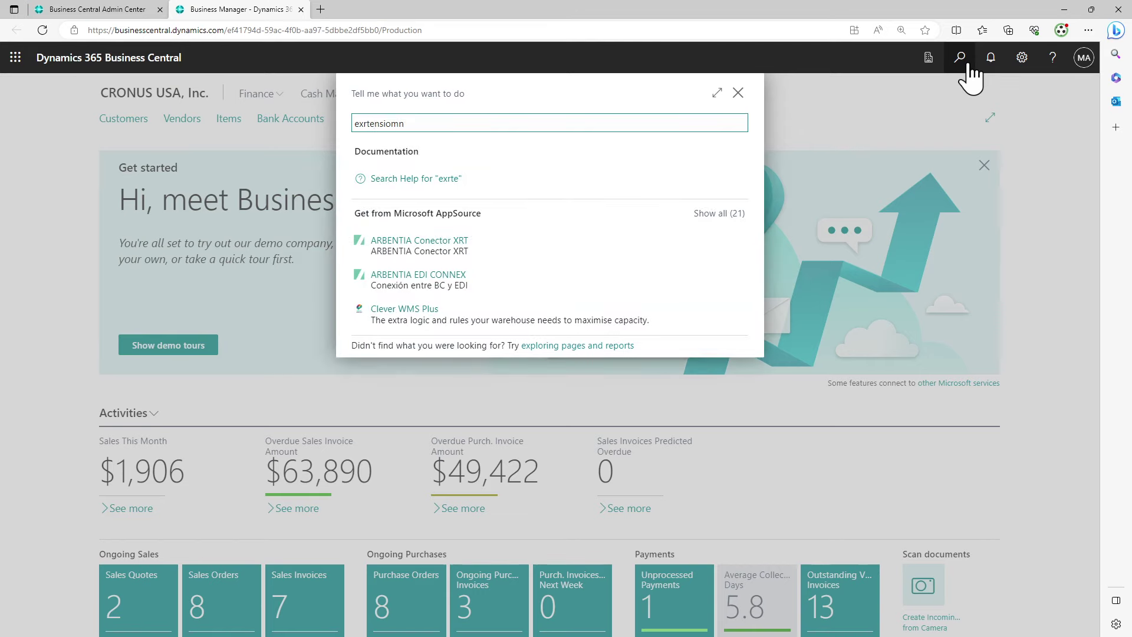
pyautogui.press('BackSpace')
pyautogui.press('BackSpace')
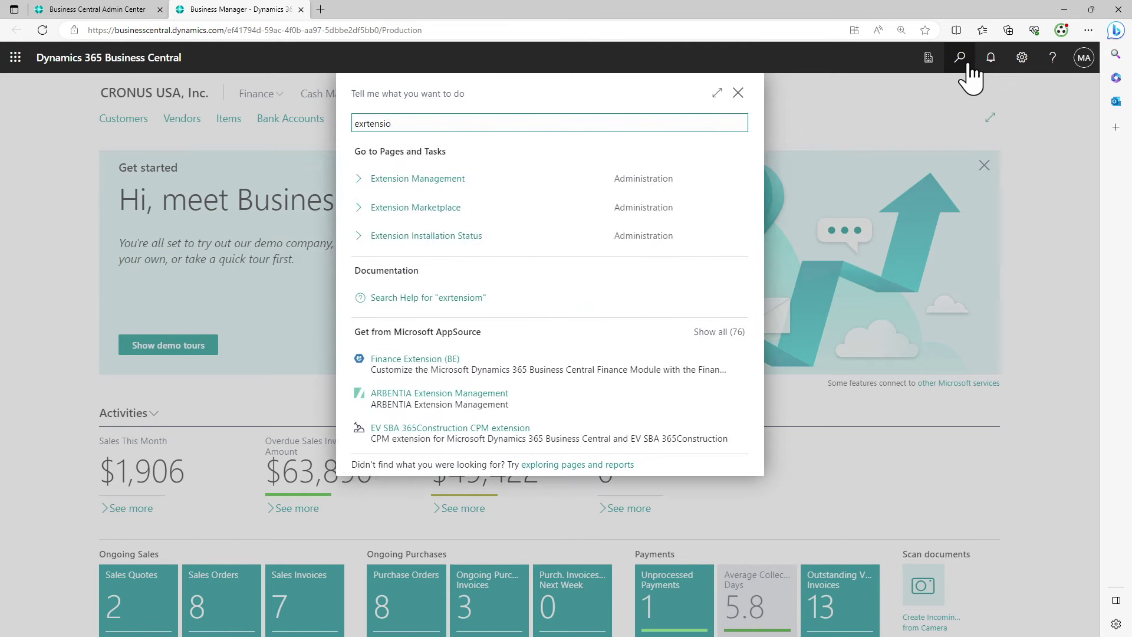
pyautogui.write('n')
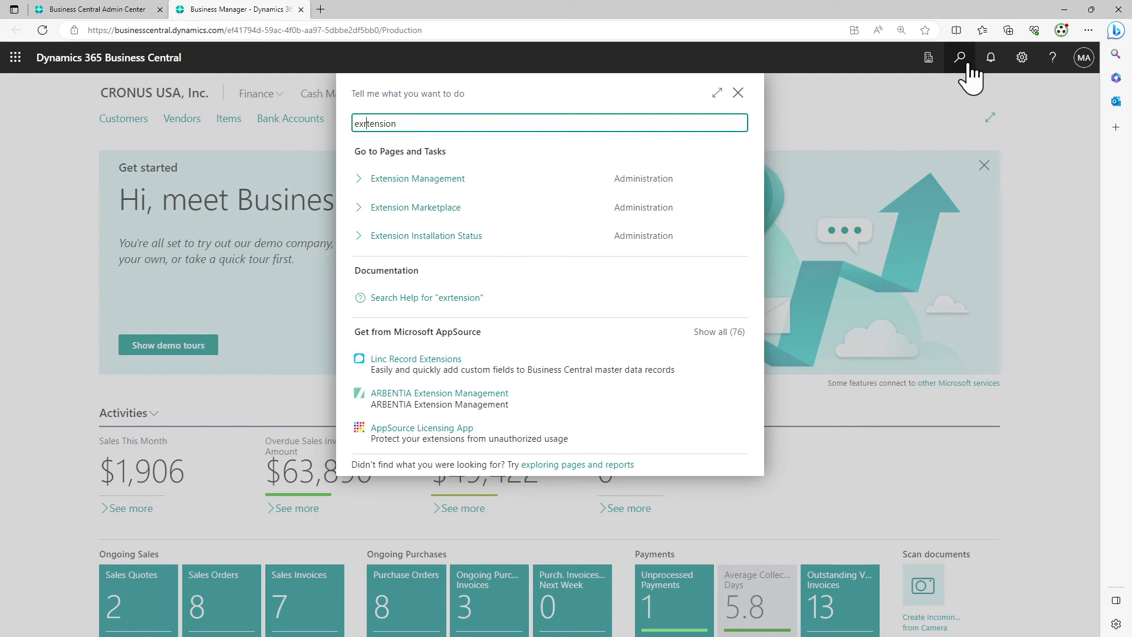
pyautogui.press('Left')
pyautogui.press('Left')
pyautogui.press('Left')
pyautogui.press('Left')
pyautogui.press('Left')
pyautogui.press('Left')
pyautogui.press('Left')
pyautogui.press('BackSpace')
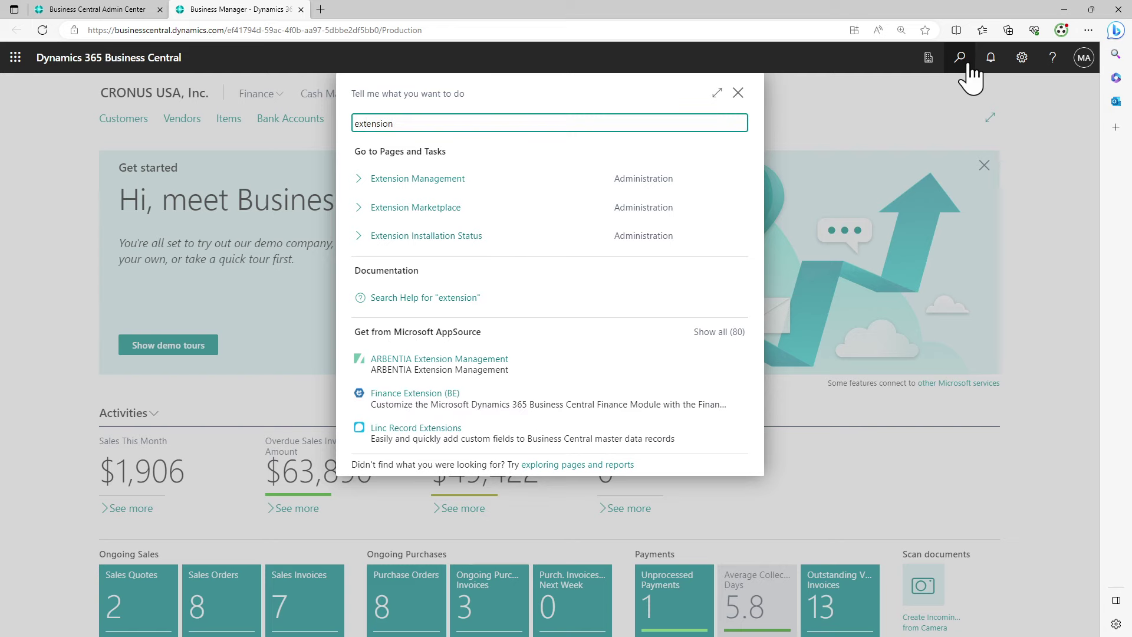
pyautogui.click(459, 187)
pyautogui.click(458, 180)
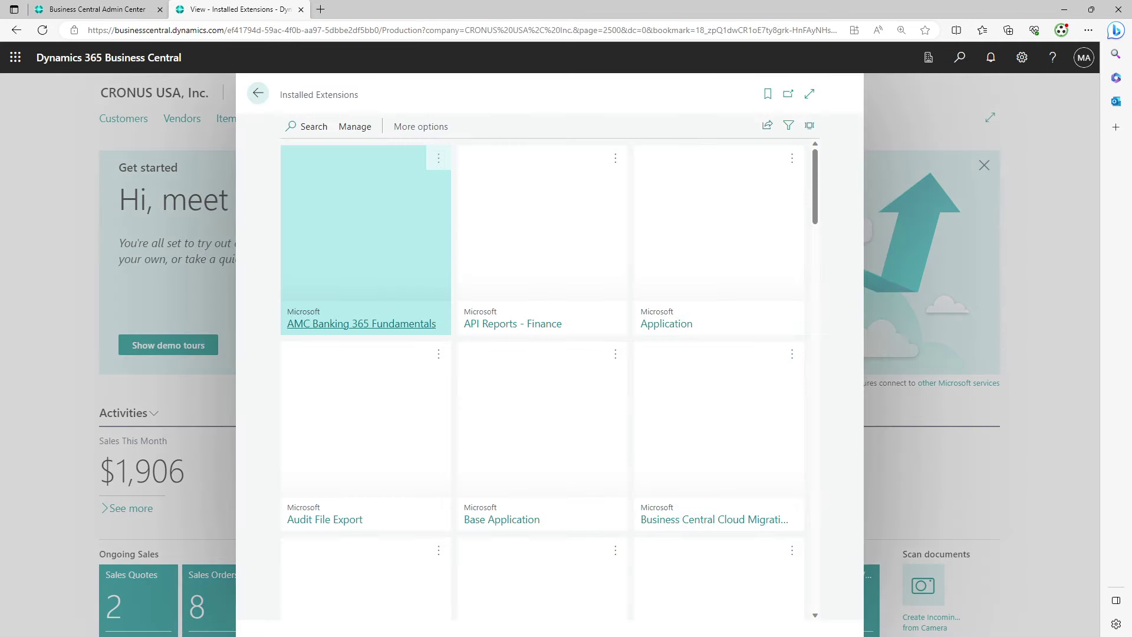
# Reveal the 1.0.0.1 .app package in File Explorer, then minimize VS Code
pyautogui.hotkey('alt', 'Tab')
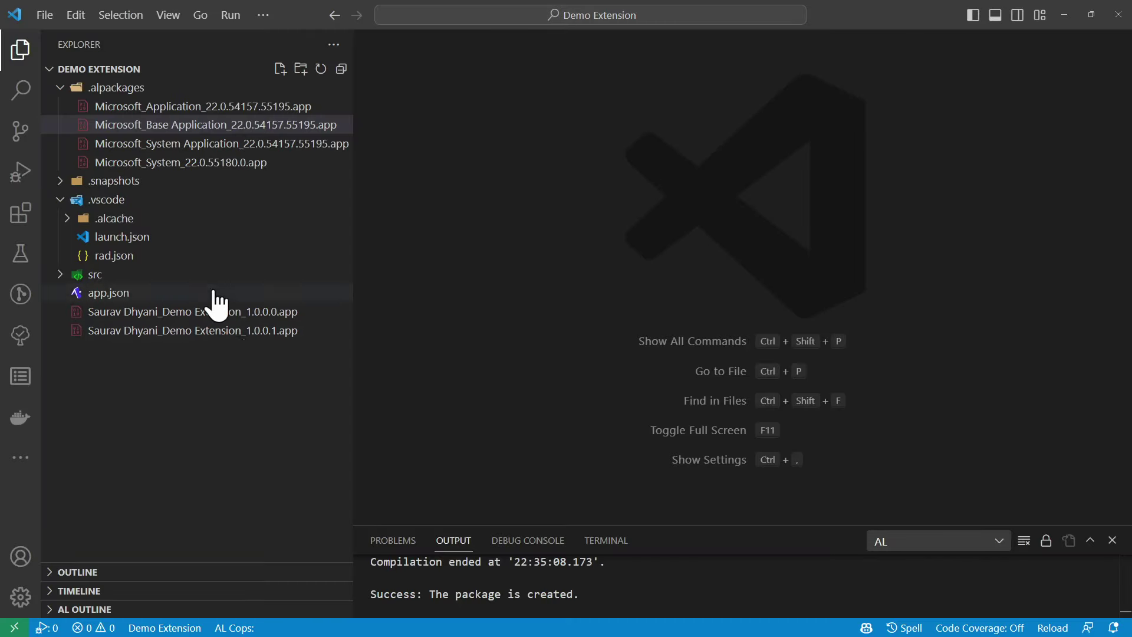
pyautogui.rightClick(245, 334)
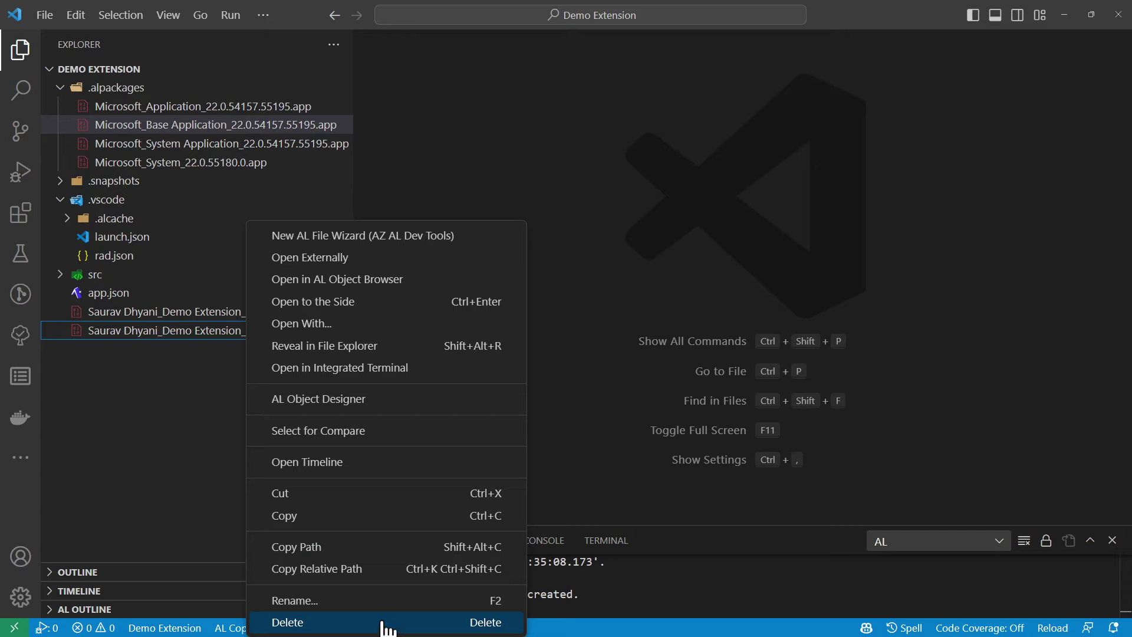
pyautogui.click(382, 348)
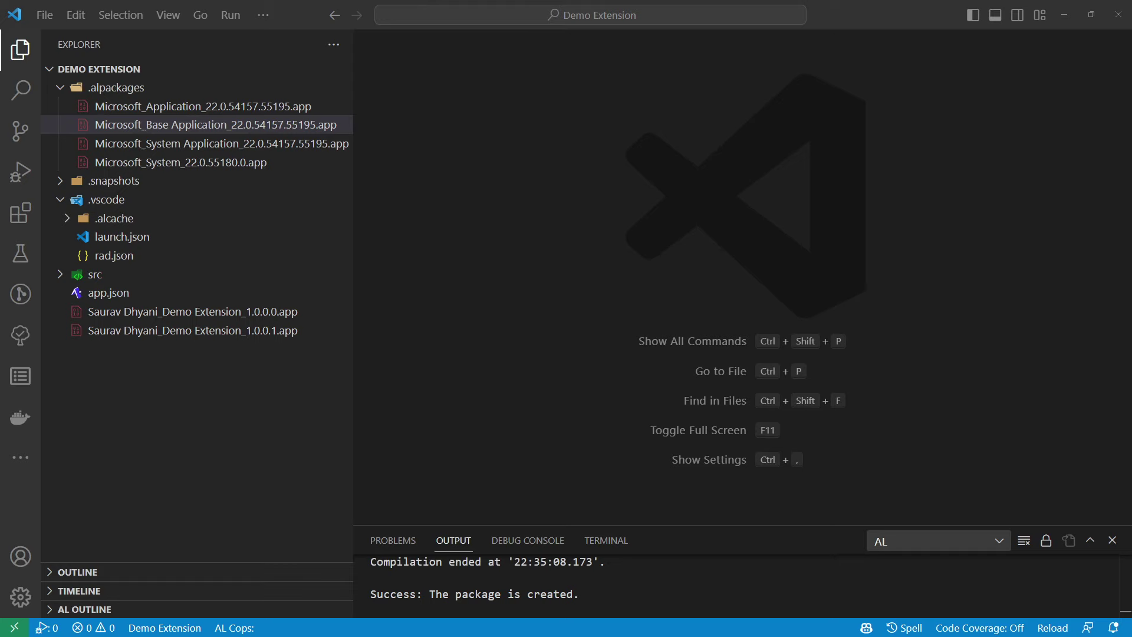
pyautogui.click(1056, 13)
# Start an extension upload from Manage, then return to VS Code and right-click the expanded src folder
pyautogui.click(354, 127)
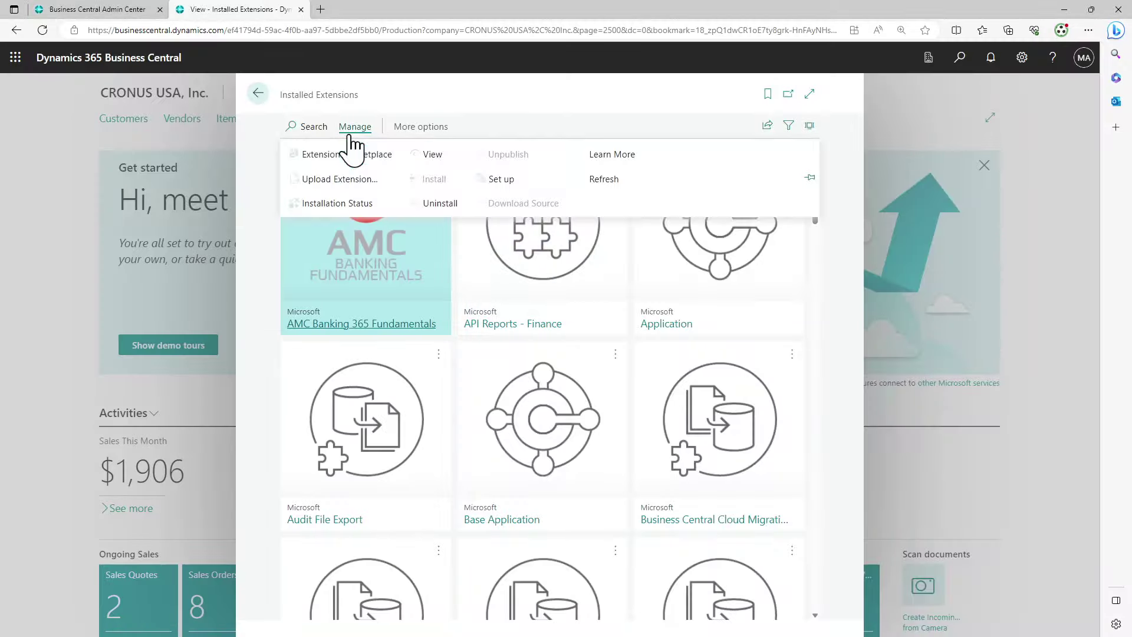
pyautogui.click(352, 183)
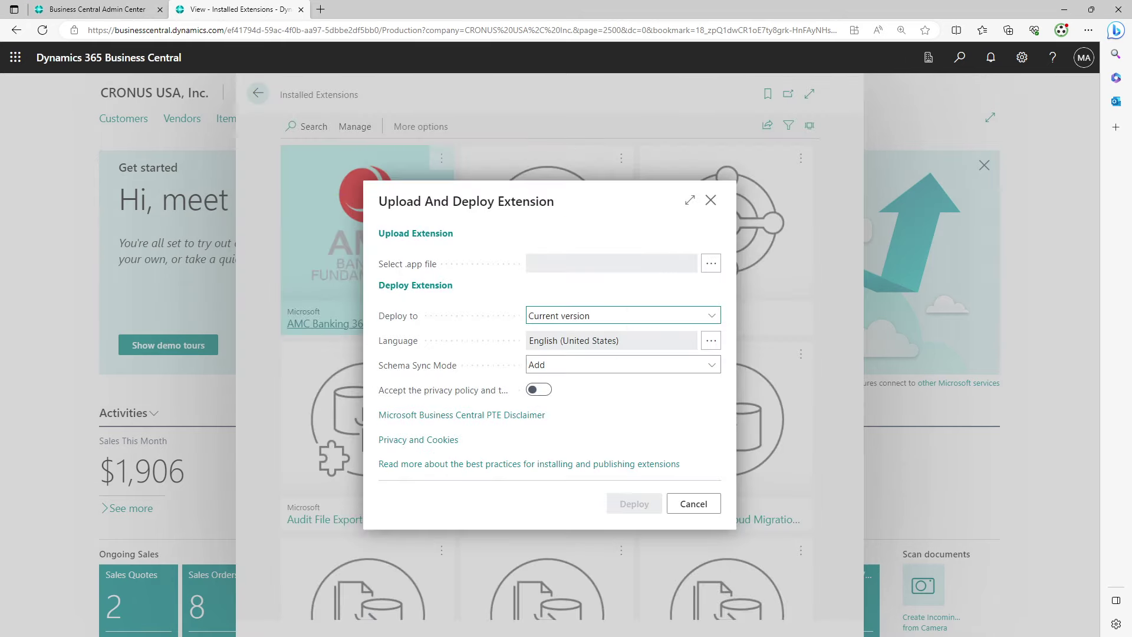
pyautogui.hotkey('alt', 'Tab')
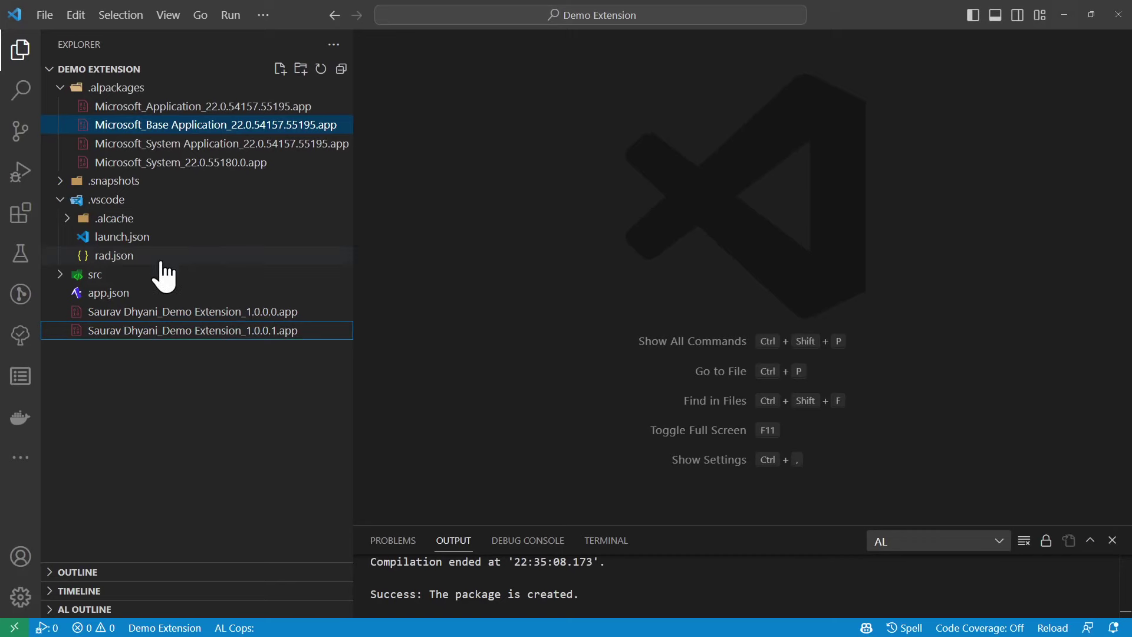
pyautogui.click(95, 276)
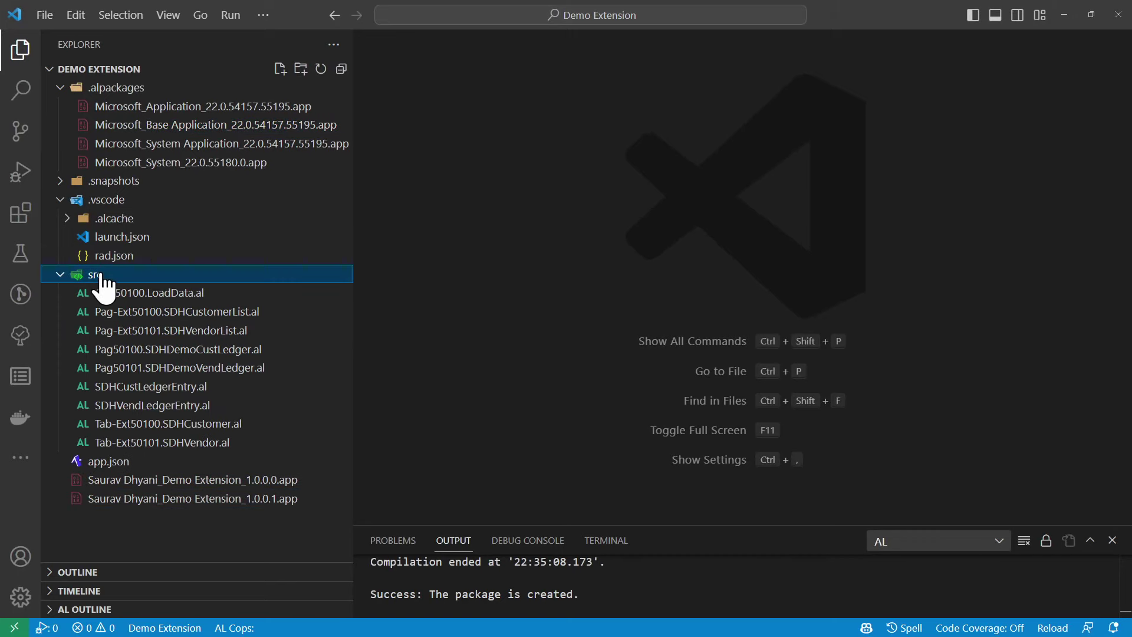
pyautogui.rightClick(102, 275)
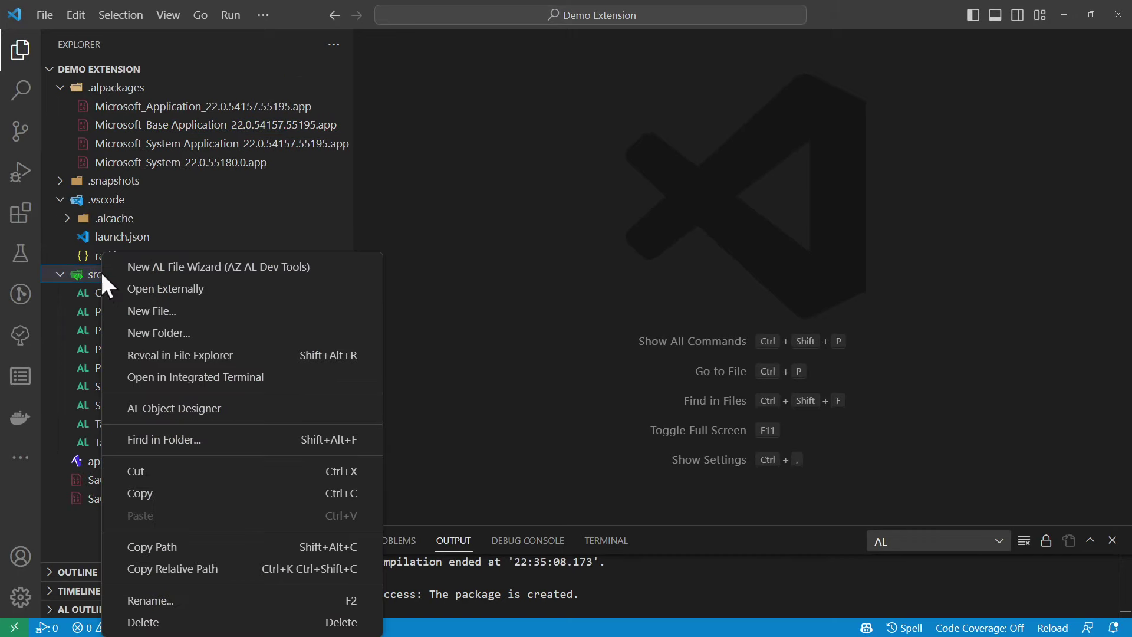
# Generate a new PermissionSet object named 'SDH Demo Permission' with the AL New File Wizard
pyautogui.click(203, 271)
pyautogui.write('perm')
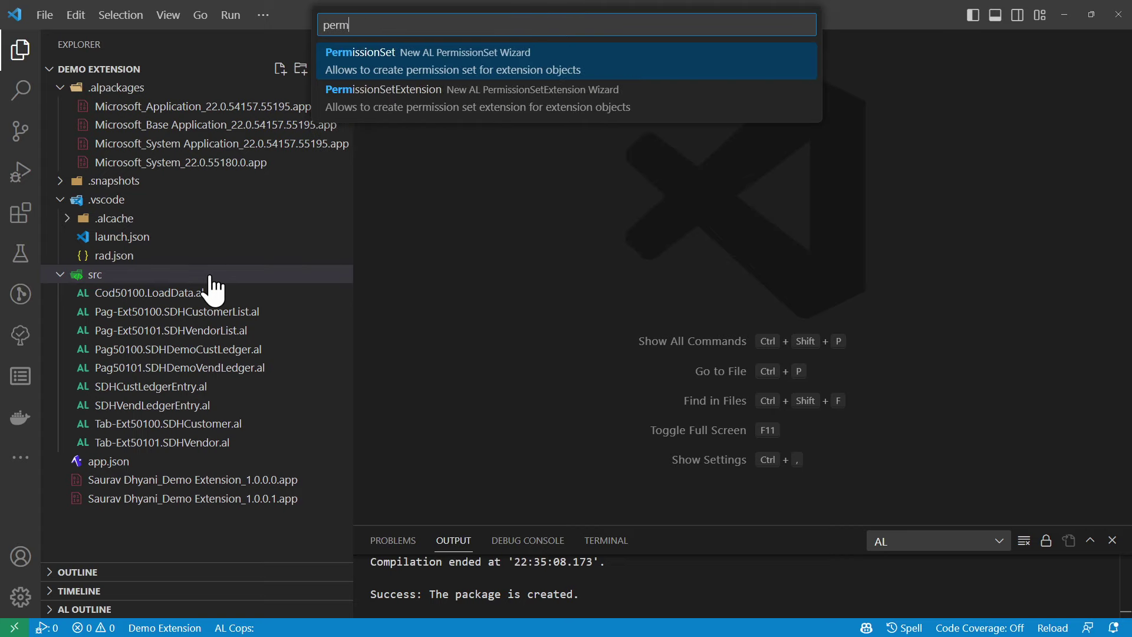
pyautogui.write('i')
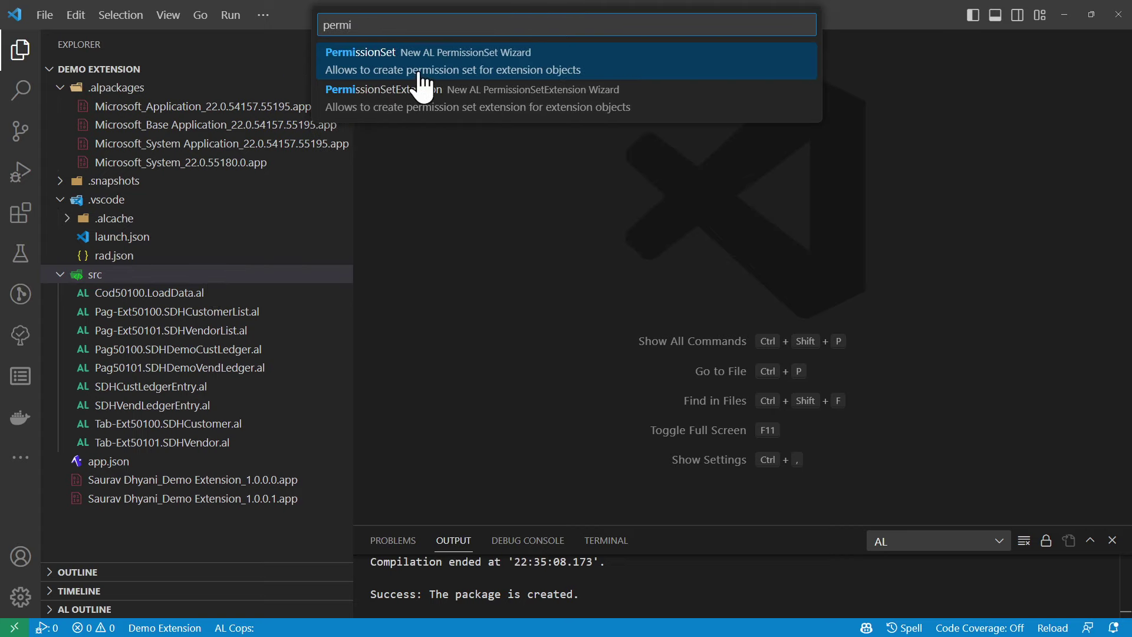
pyautogui.click(419, 70)
pyautogui.click(580, 190)
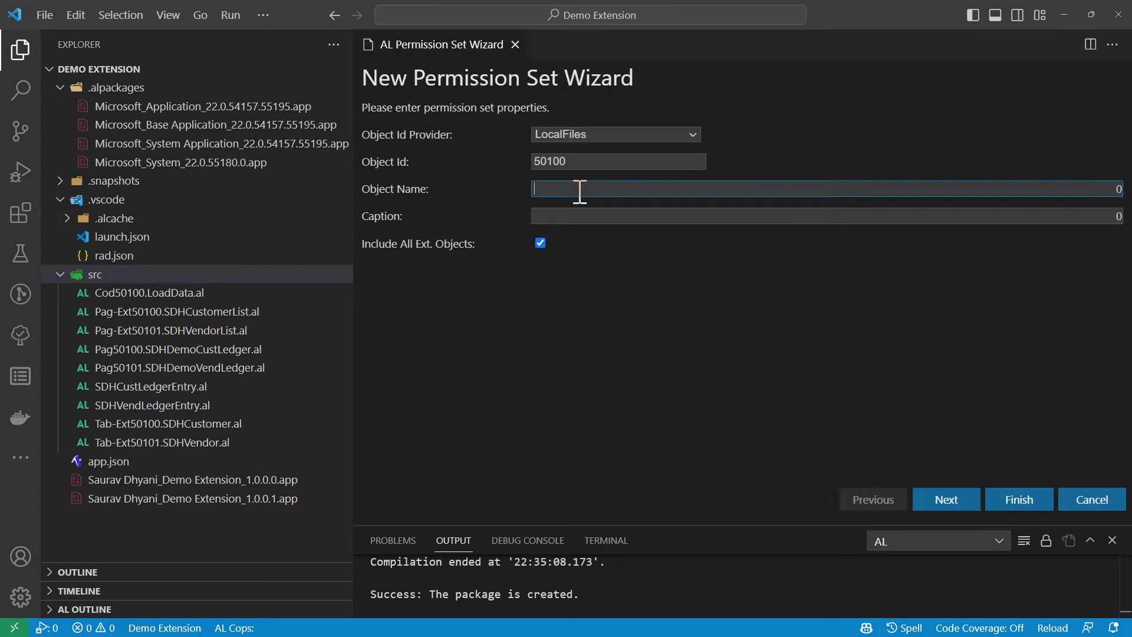
pyautogui.write('Demo Permission')
pyautogui.press('Home')
pyautogui.write('SDH')
pyautogui.press('Tab')
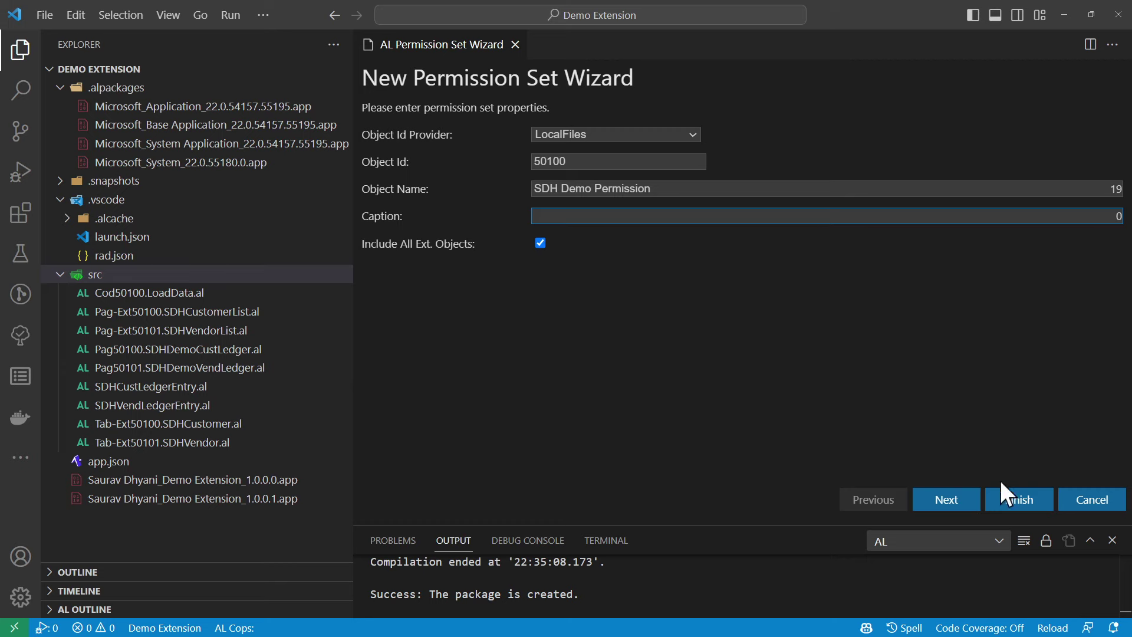
pyautogui.click(967, 499)
pyautogui.click(1023, 500)
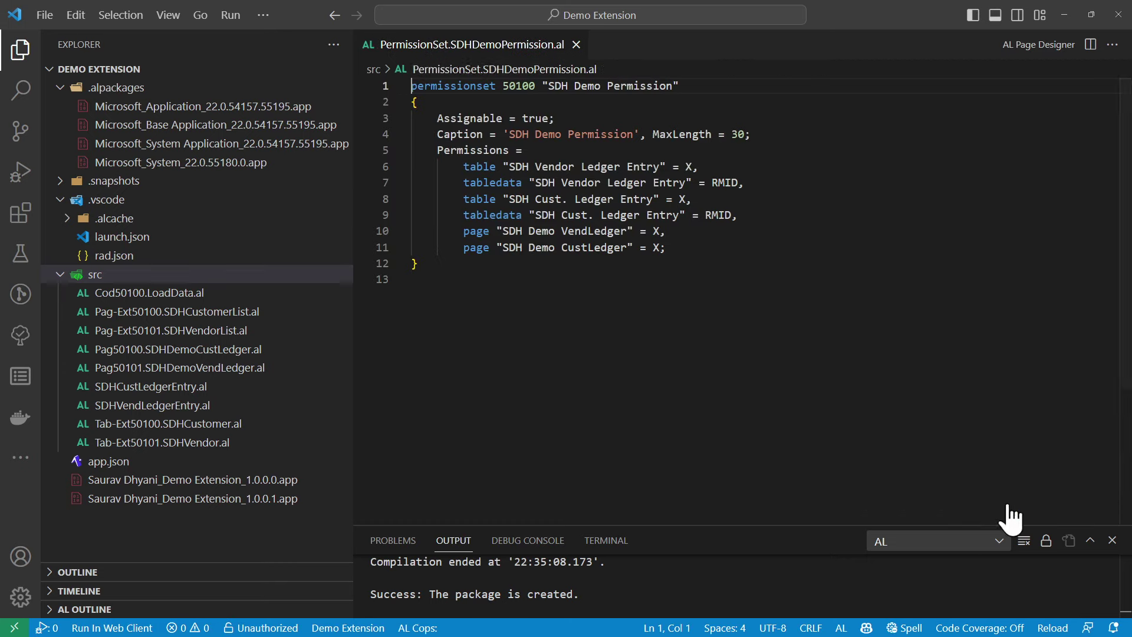
# Close the generated permission set file and rebuild the extension package with Ctrl+Shift+B
pyautogui.click(657, 341)
pyautogui.click(577, 44)
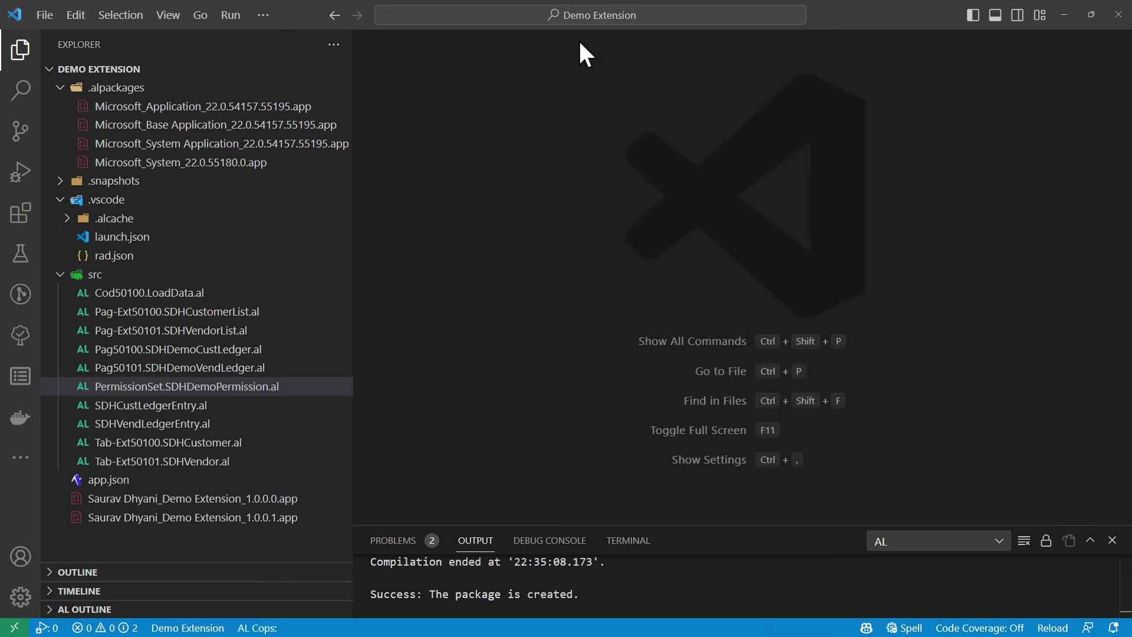
pyautogui.hotkey('ctrl', 'shift', 'b')
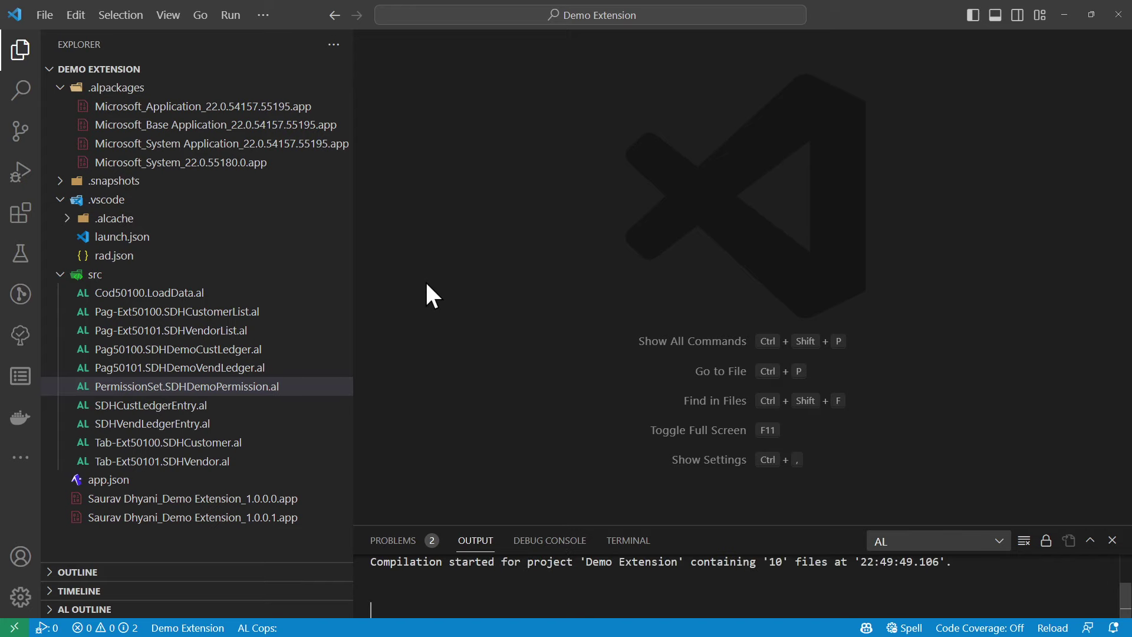
# Upload the rebuilt Demo Extension .app file, accept the privacy terms, and deploy it
pyautogui.click(1064, 15)
pyautogui.click(712, 264)
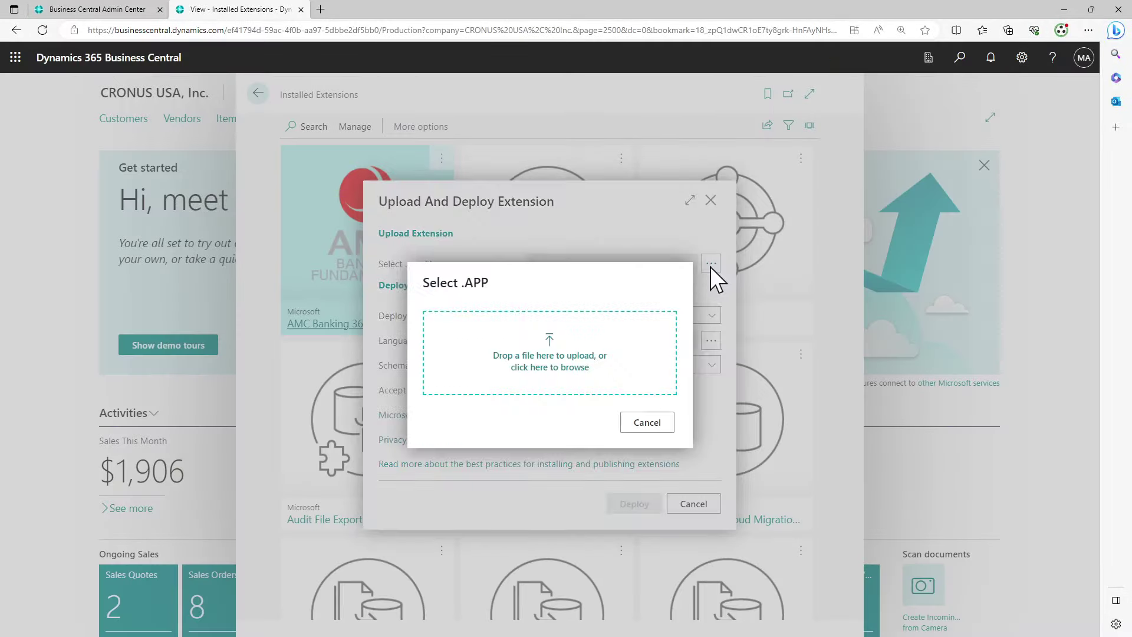
pyautogui.click(551, 366)
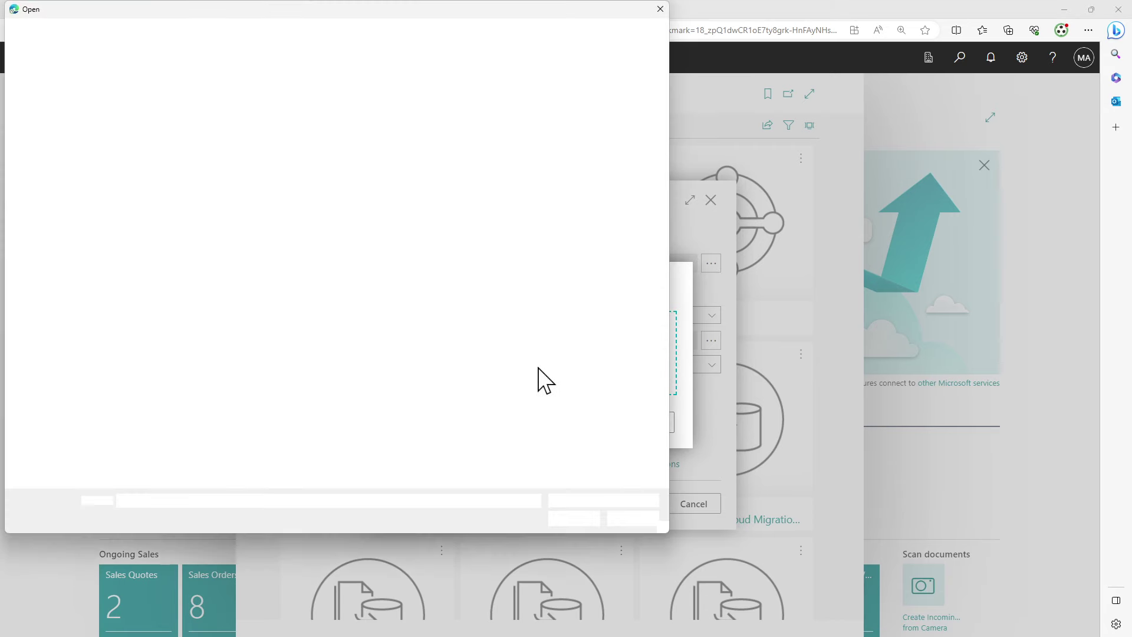
pyautogui.hotkey('ctrl', 'v')
pyautogui.press('Return')
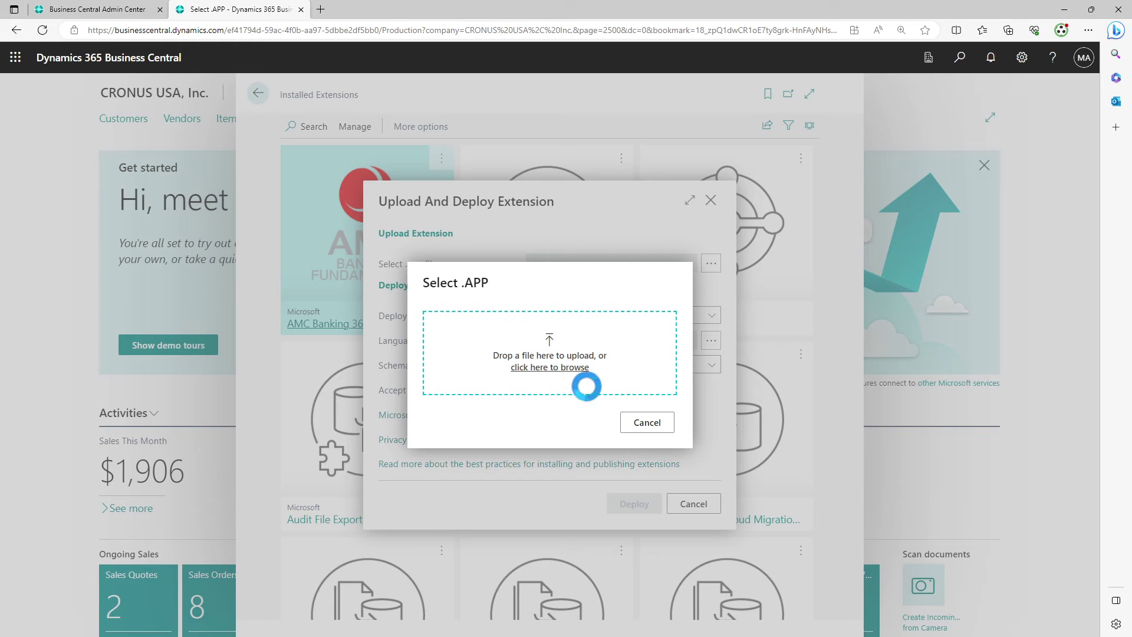
pyautogui.click(540, 390)
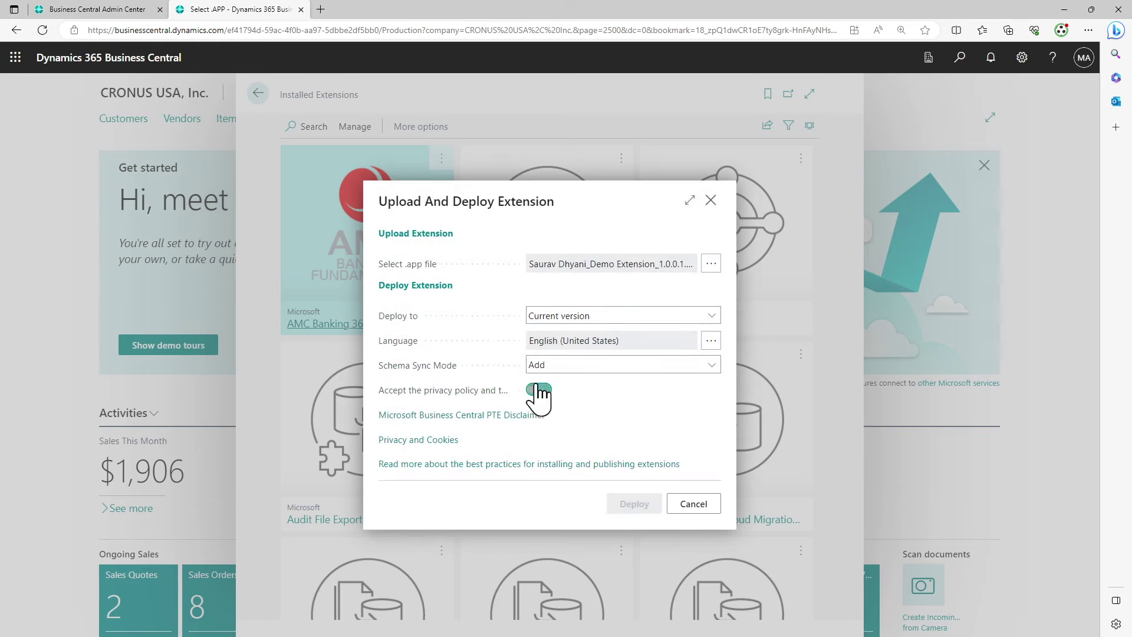
pyautogui.click(630, 503)
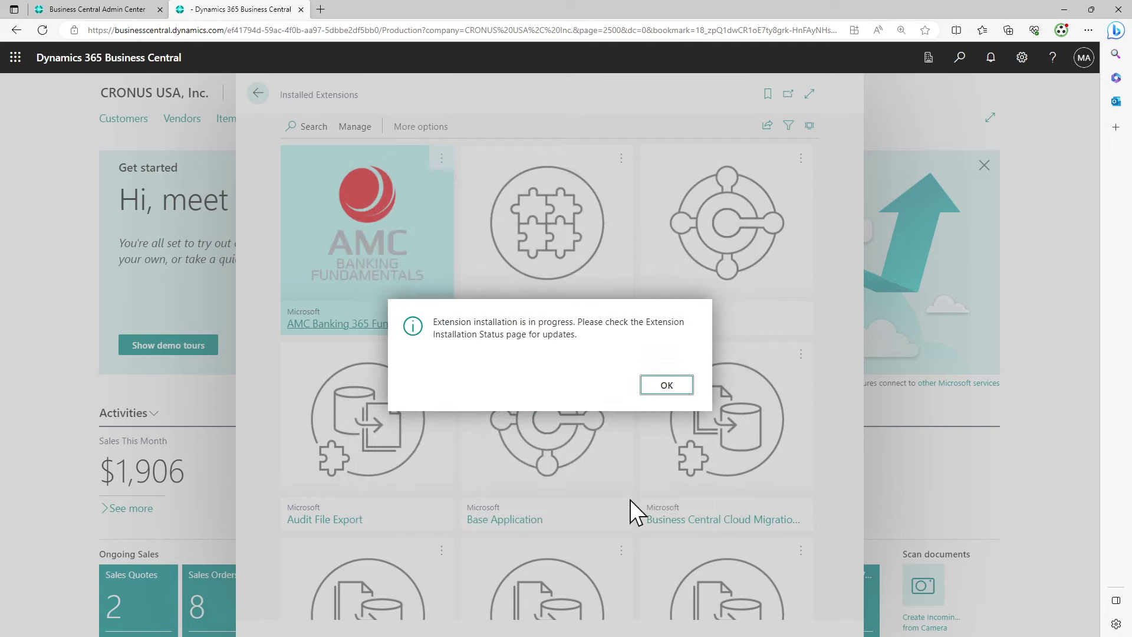
pyautogui.click(668, 390)
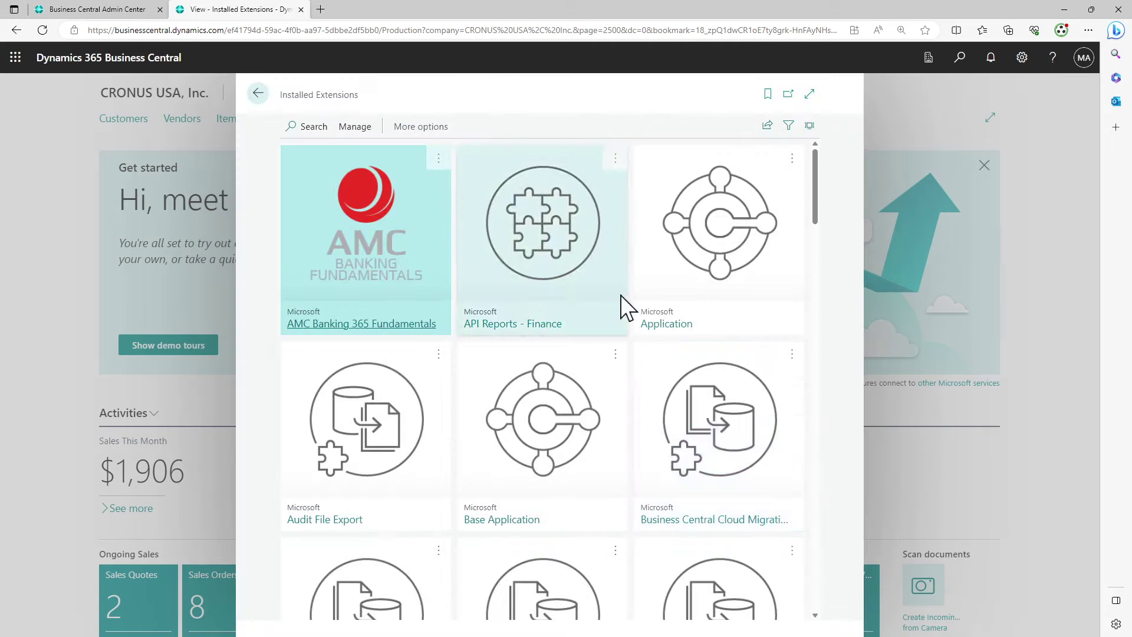
# Switch installed extensions to List view, then browse the Extension Marketplace's 4035 apps and return
pyautogui.click(814, 126)
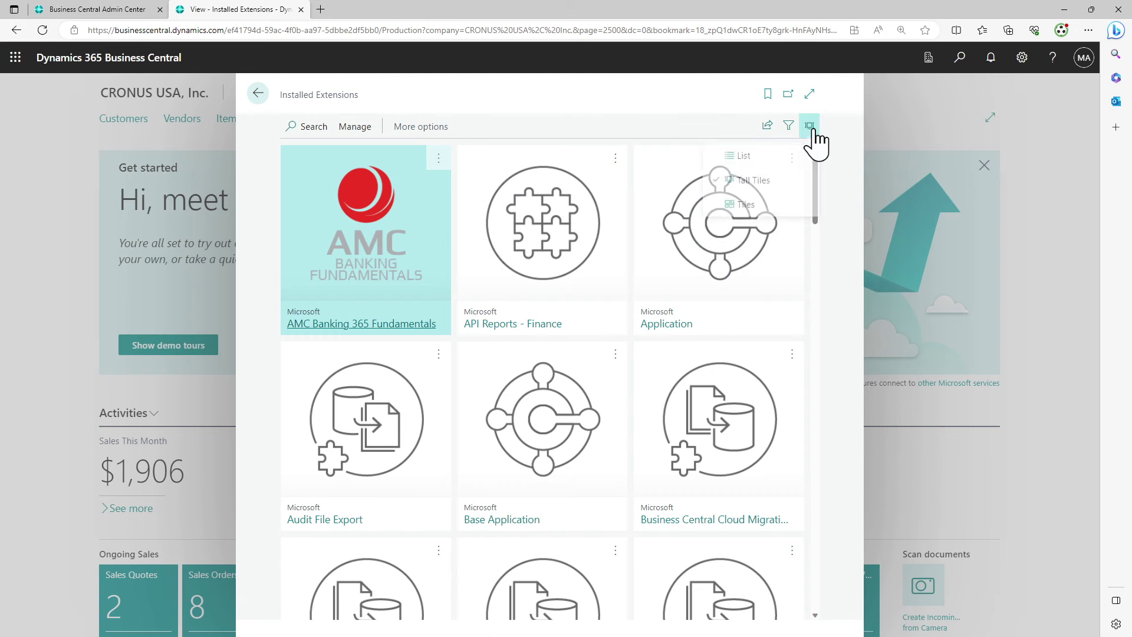
pyautogui.click(772, 157)
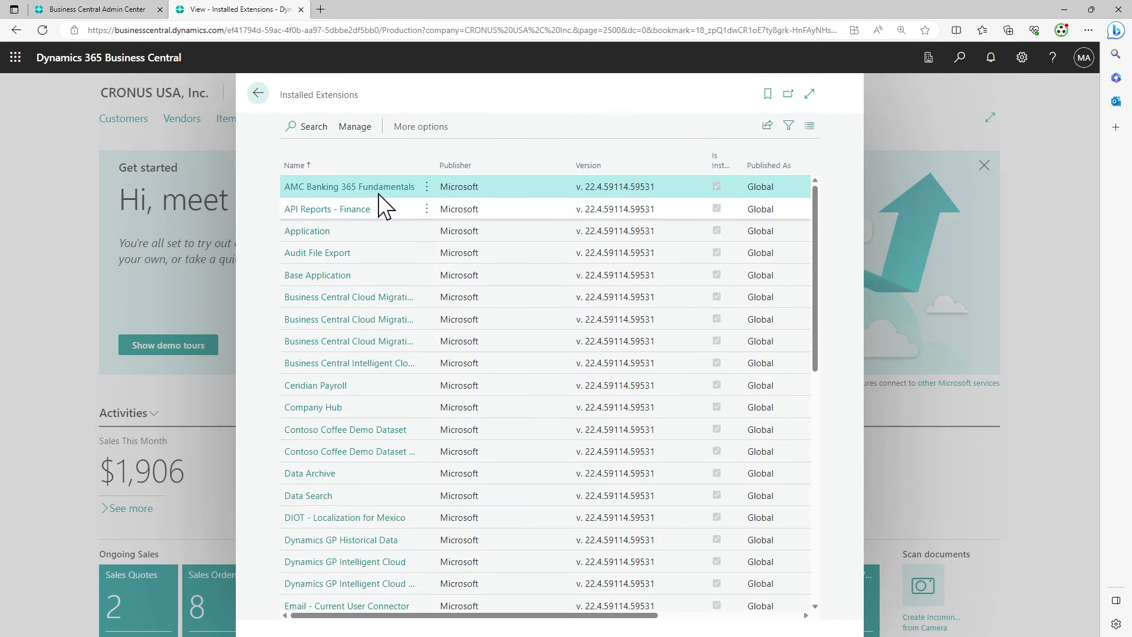
pyautogui.click(364, 127)
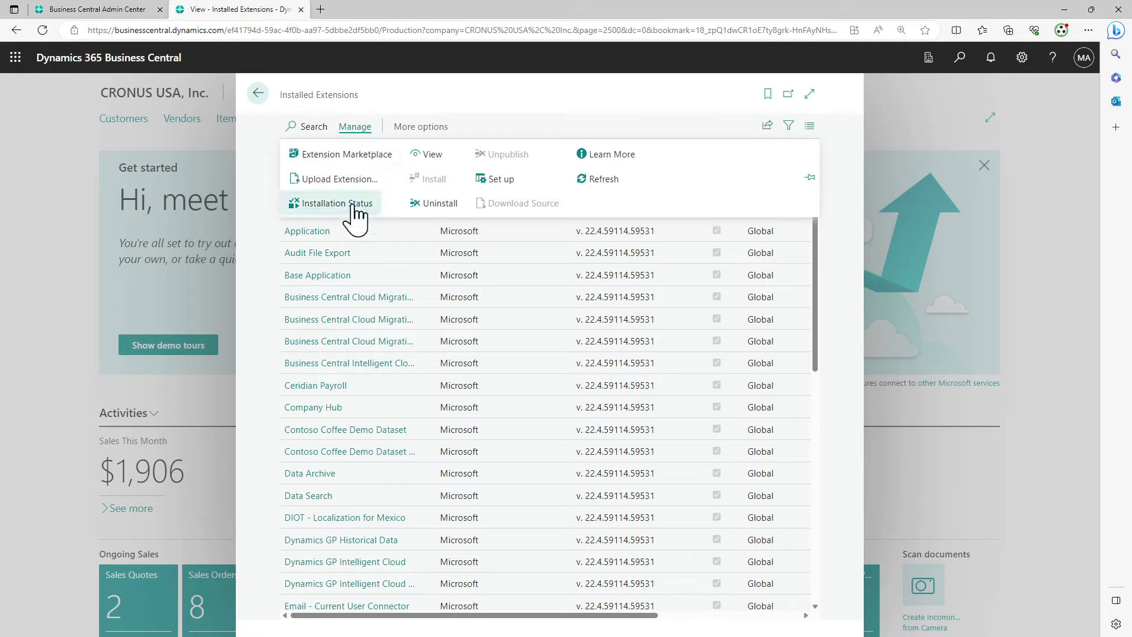
pyautogui.click(360, 155)
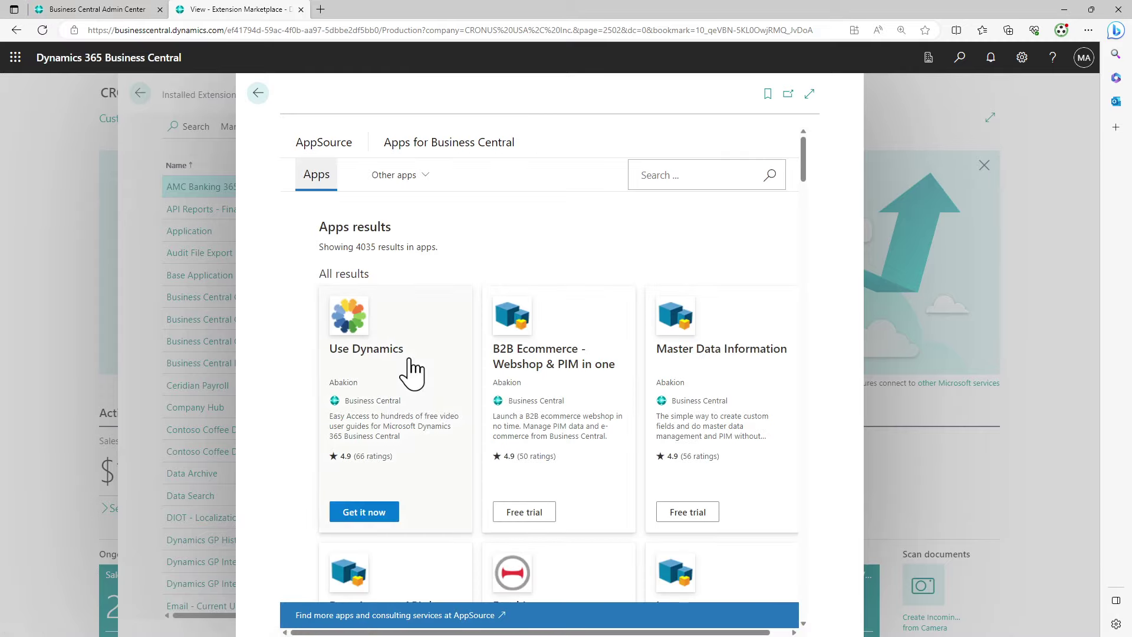
pyautogui.scroll(-10, 411, 360)
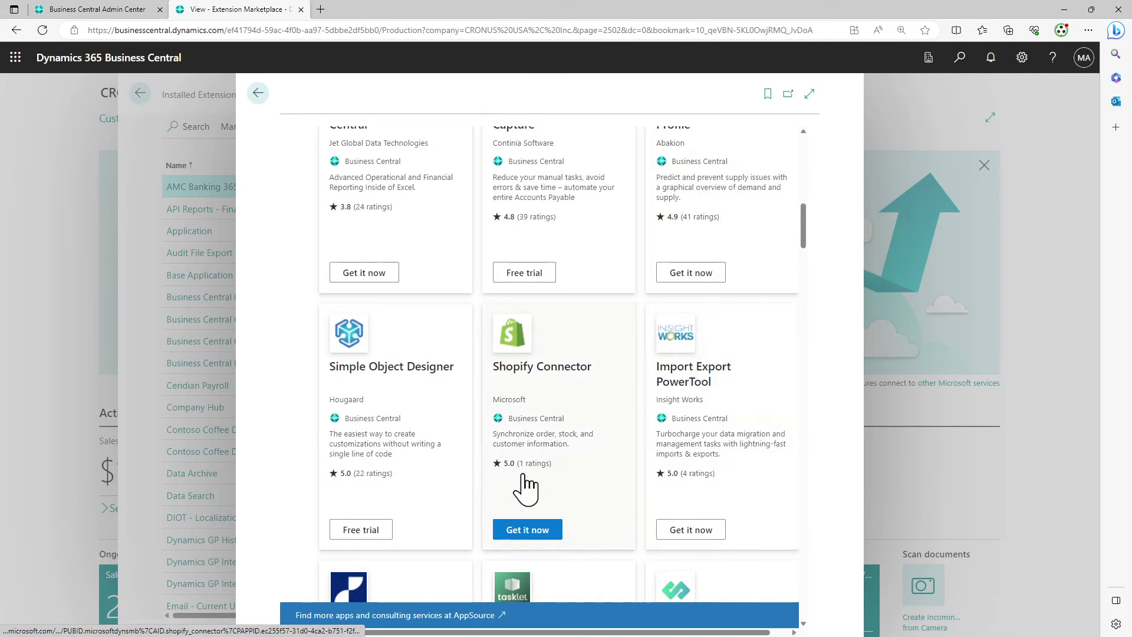
pyautogui.scroll(-4, 526, 487)
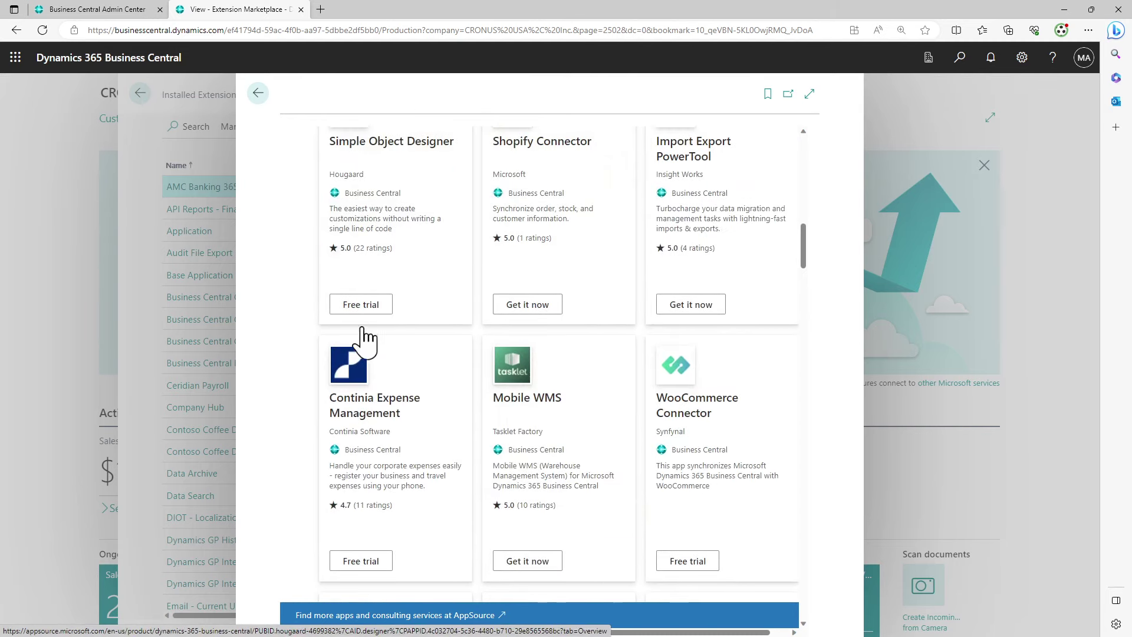
pyautogui.scroll(-3, 653, 401)
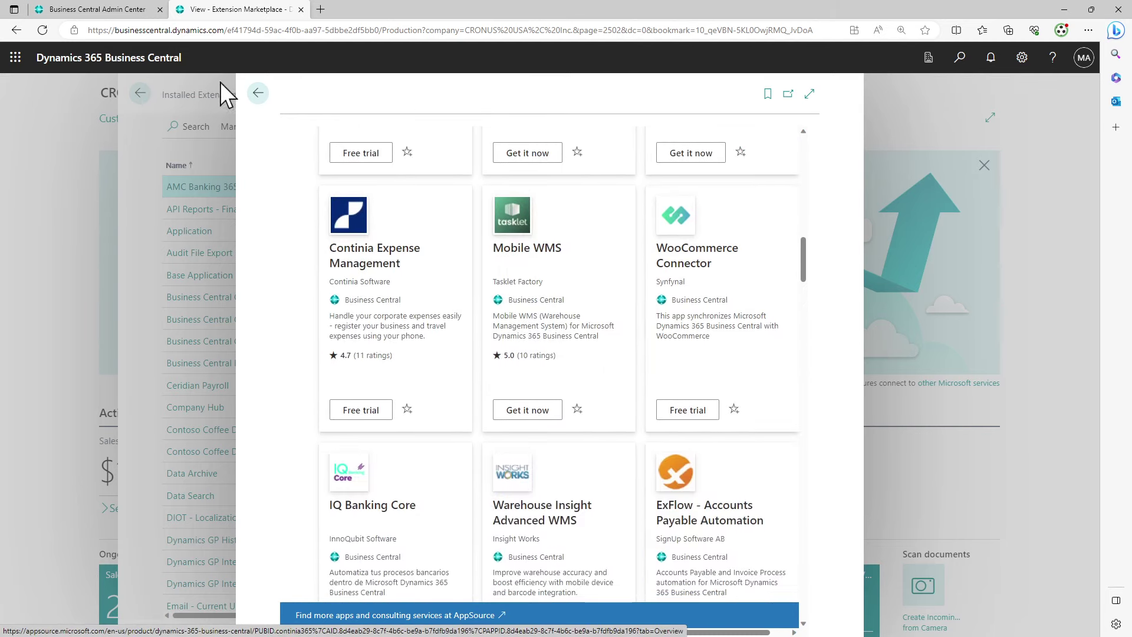
pyautogui.click(258, 94)
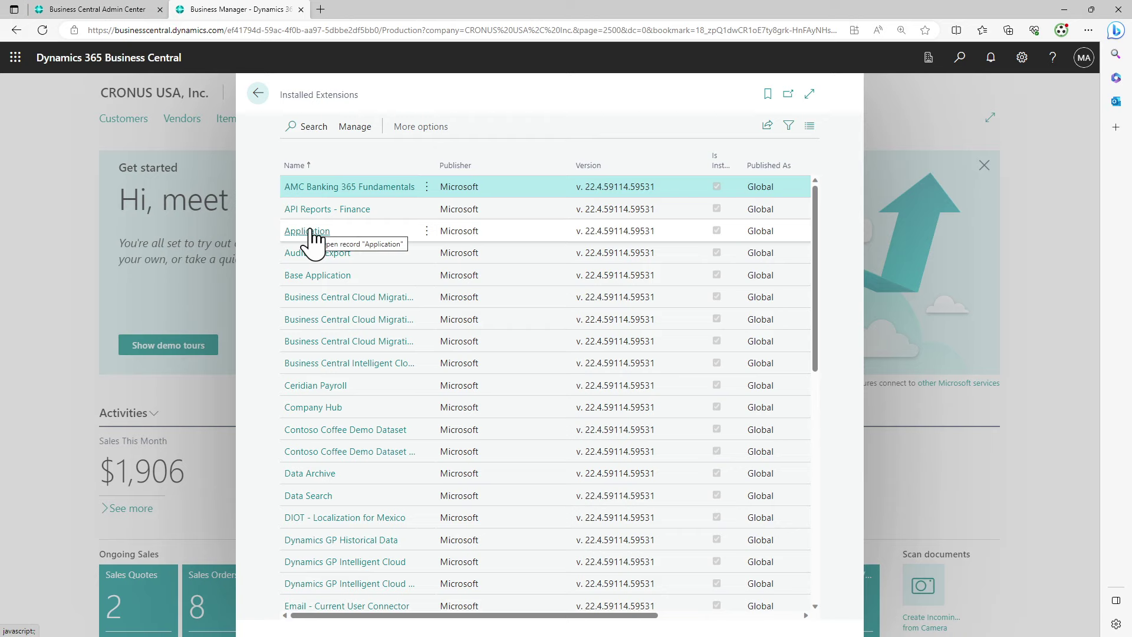
# Review the Demo Extension 1.0.0.1 row under Installation Status, then go back to the CRONUS home page
pyautogui.click(350, 127)
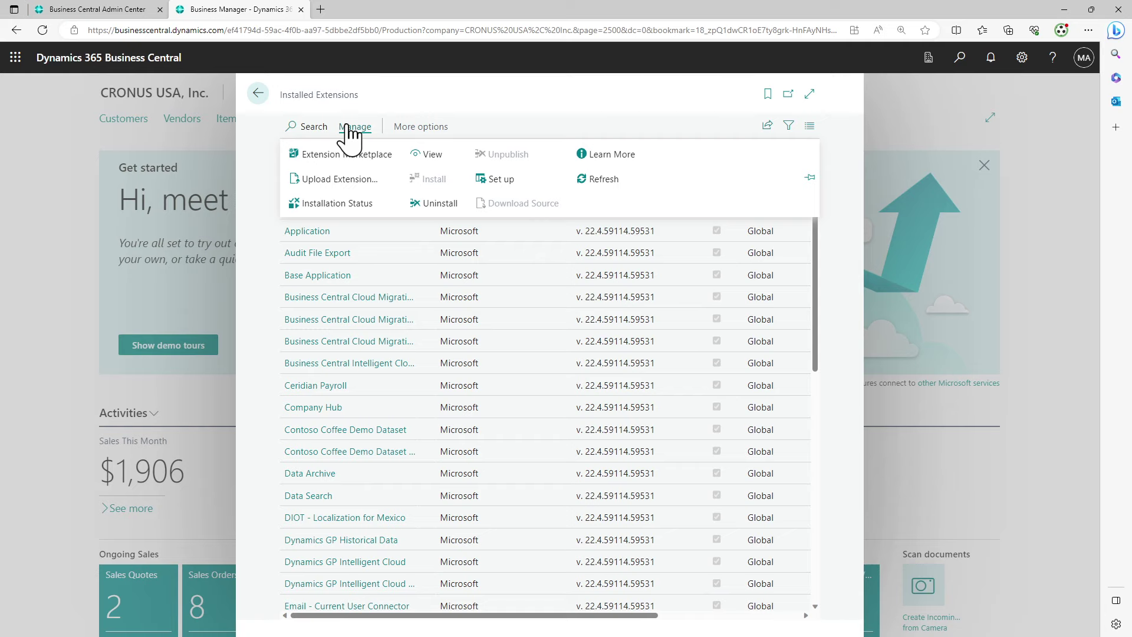
pyautogui.click(349, 203)
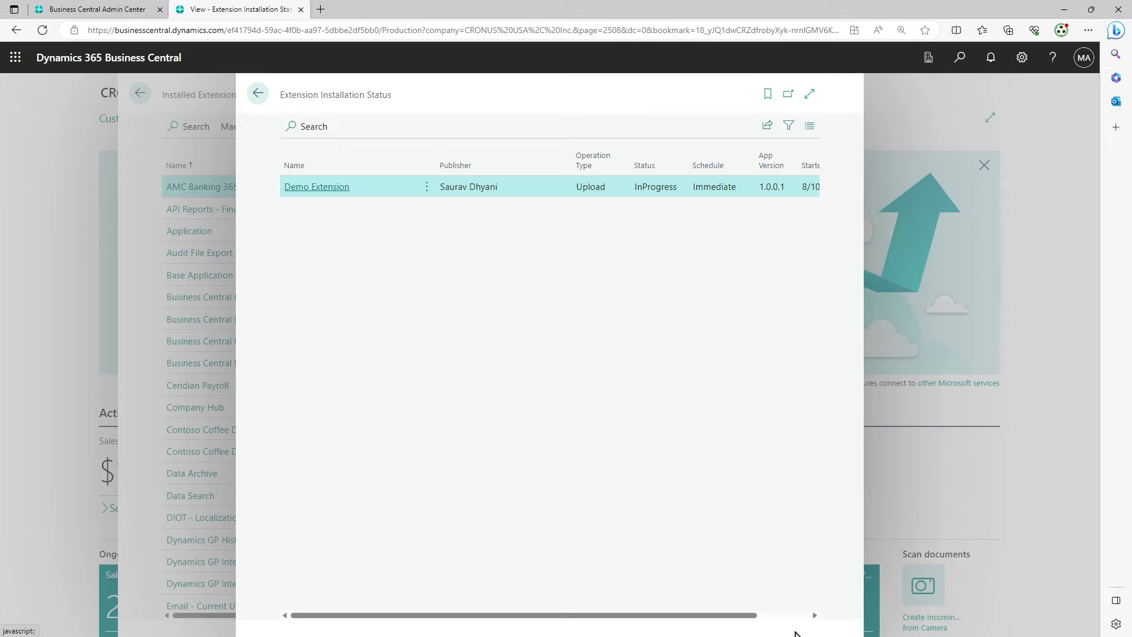
pyautogui.moveTo(802, 627); pyautogui.dragTo(736, 625)
pyautogui.click(257, 94)
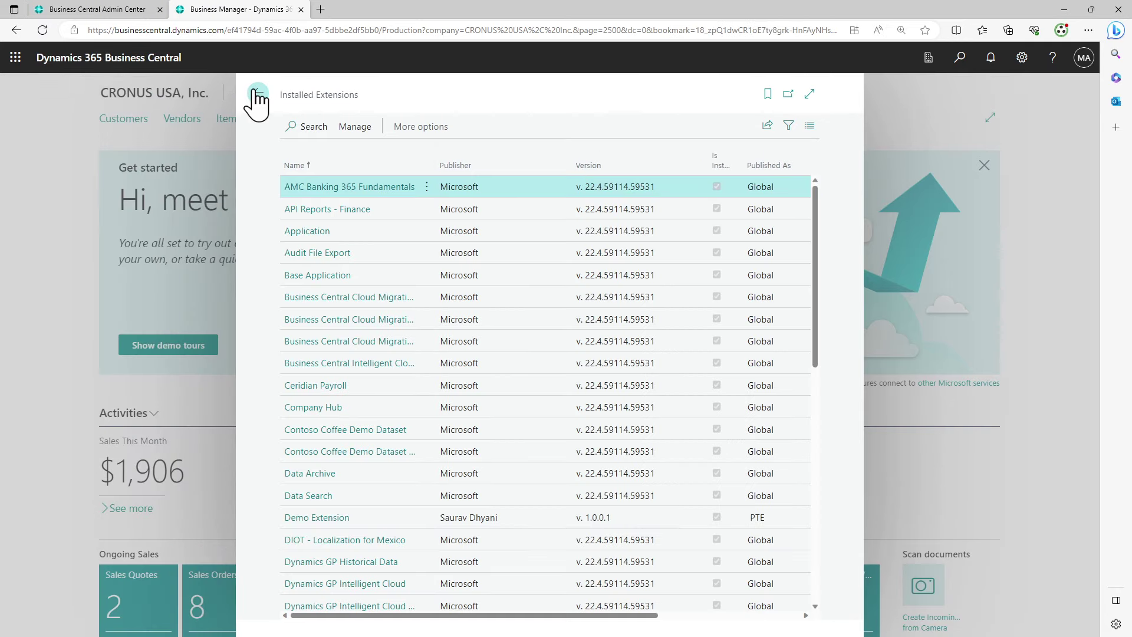
pyautogui.click(255, 96)
# Confirm the company is CRONUS USA and open Cloud Migration Setup by searching 'Cloud m'
pyautogui.click(1023, 62)
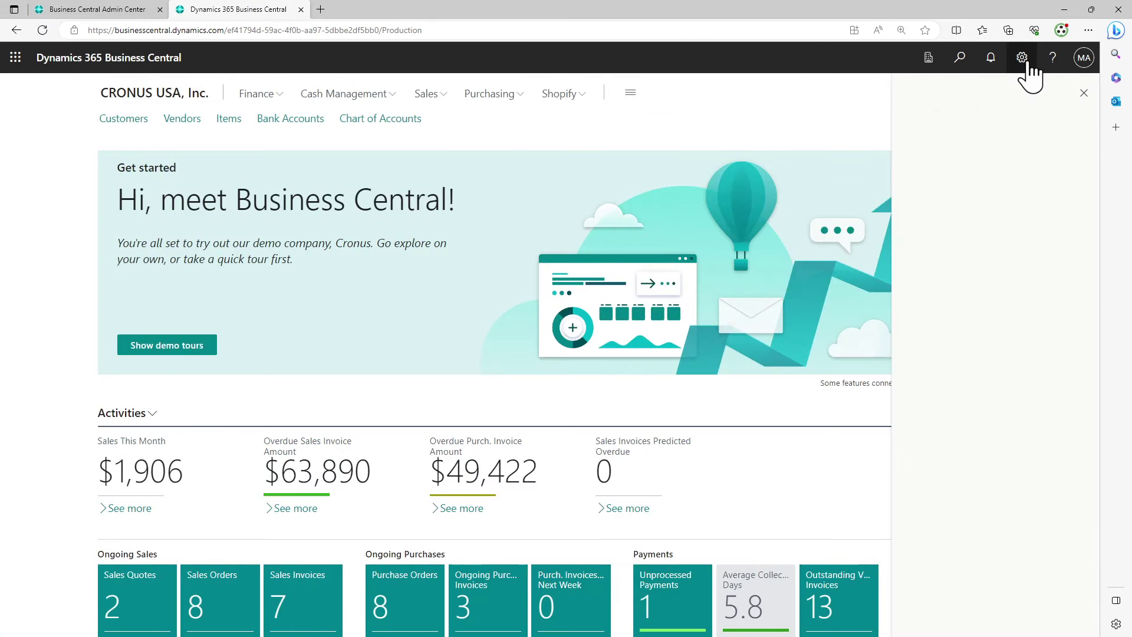
pyautogui.click(931, 59)
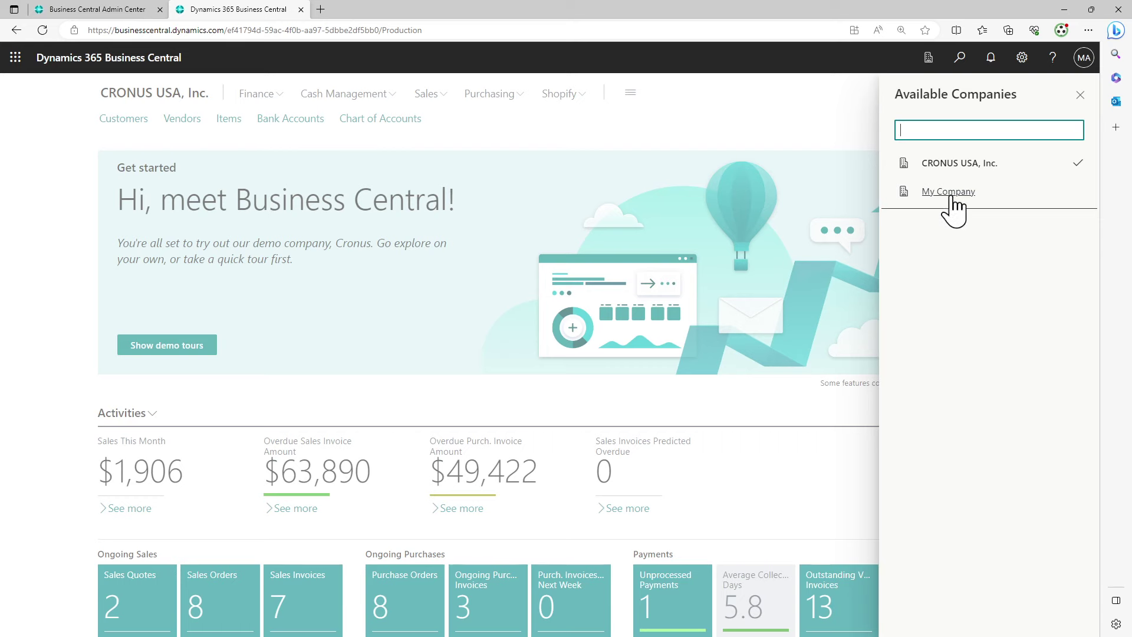
pyautogui.click(858, 137)
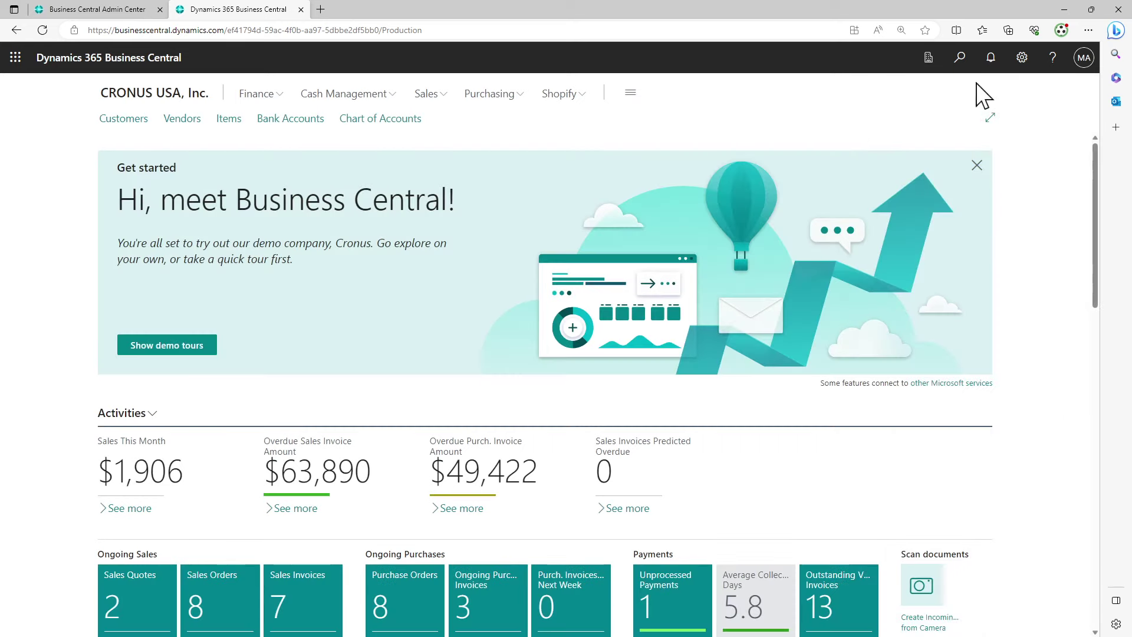
pyautogui.click(958, 59)
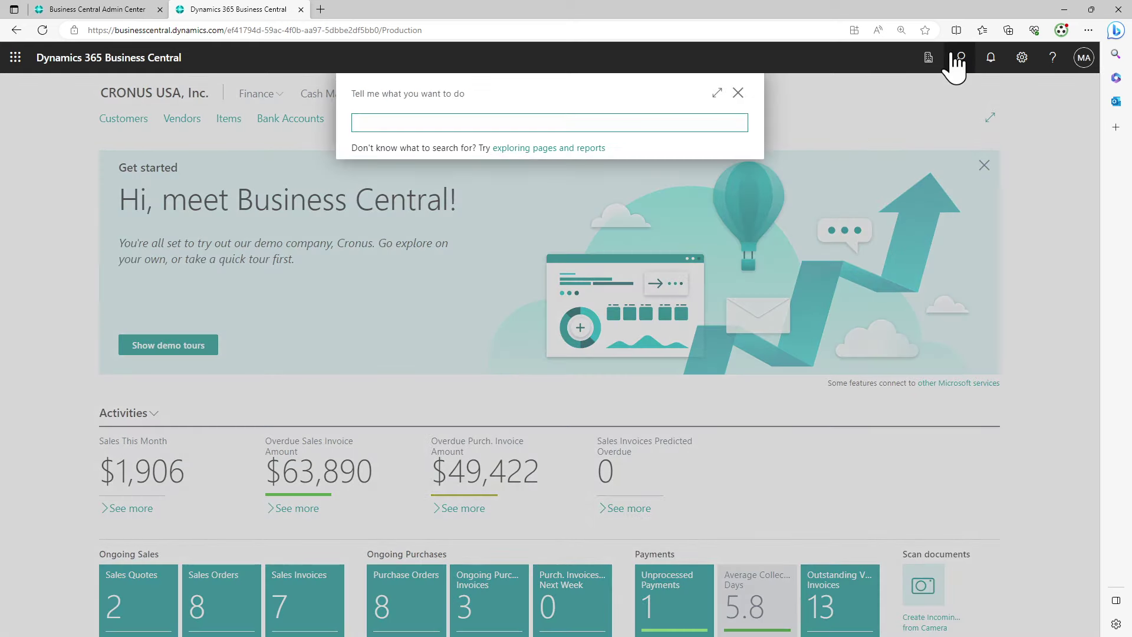
pyautogui.write('Cloud m')
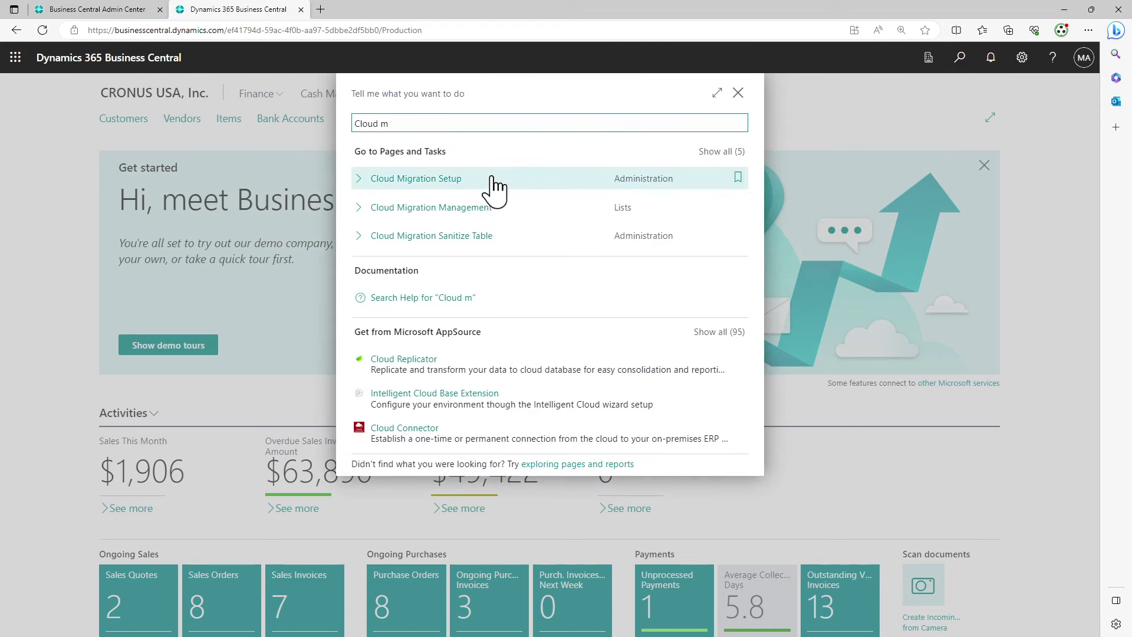
pyautogui.click(479, 190)
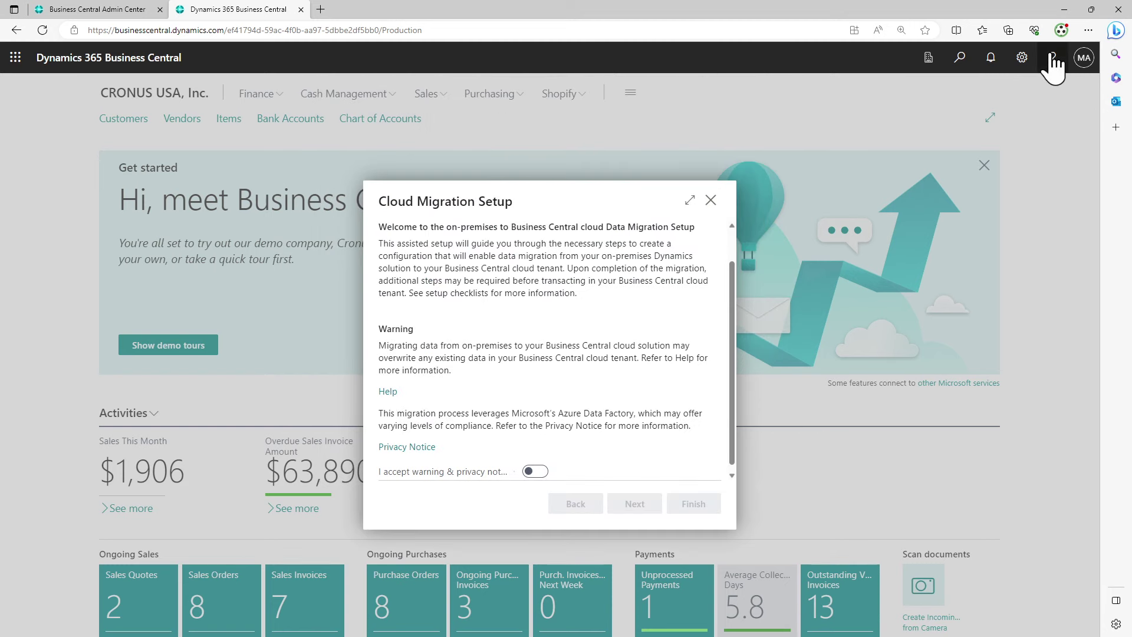
# Switch on 'I accept warning & privacy notice' and continue to the Choose Your Product step
pyautogui.scroll(1, 532, 364)
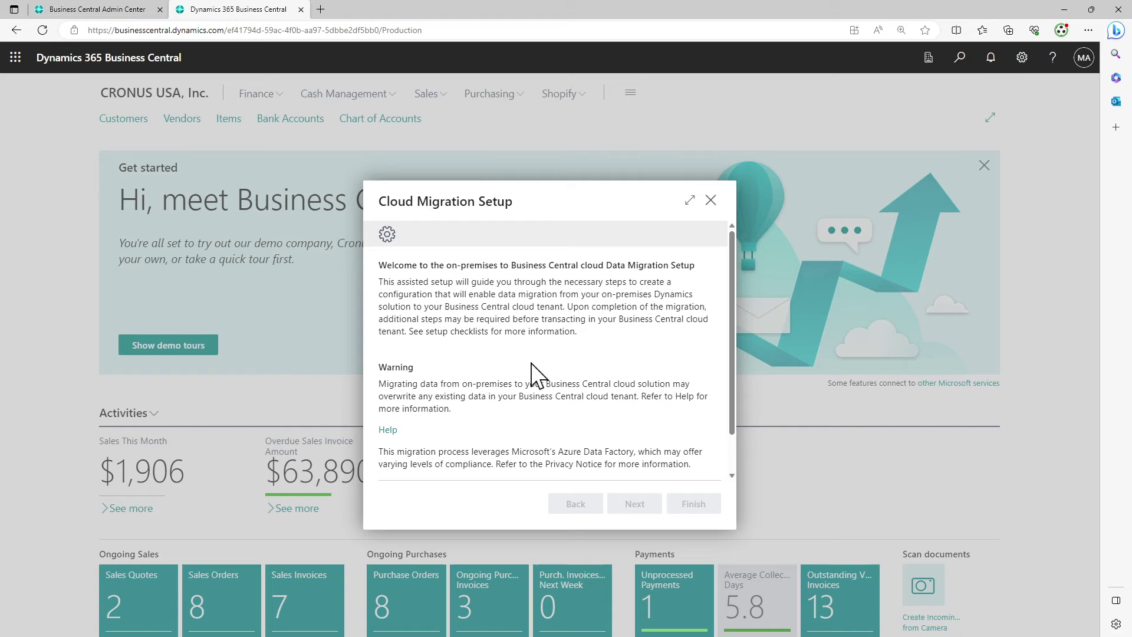
pyautogui.scroll(-1, 534, 374)
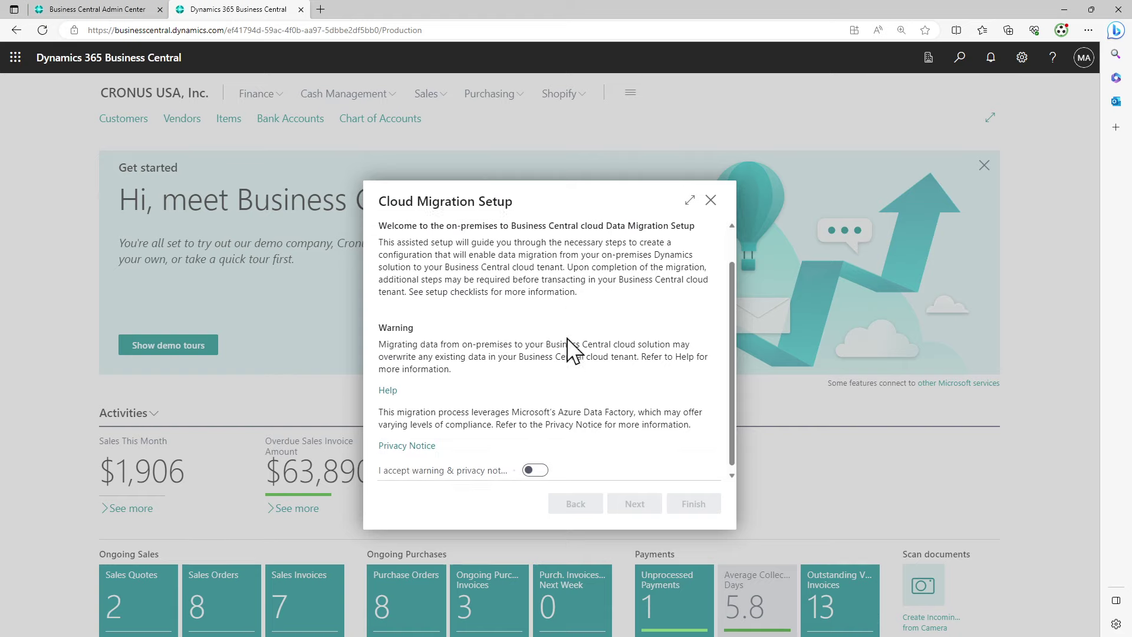
pyautogui.click(532, 466)
pyautogui.scroll(1, 536, 466)
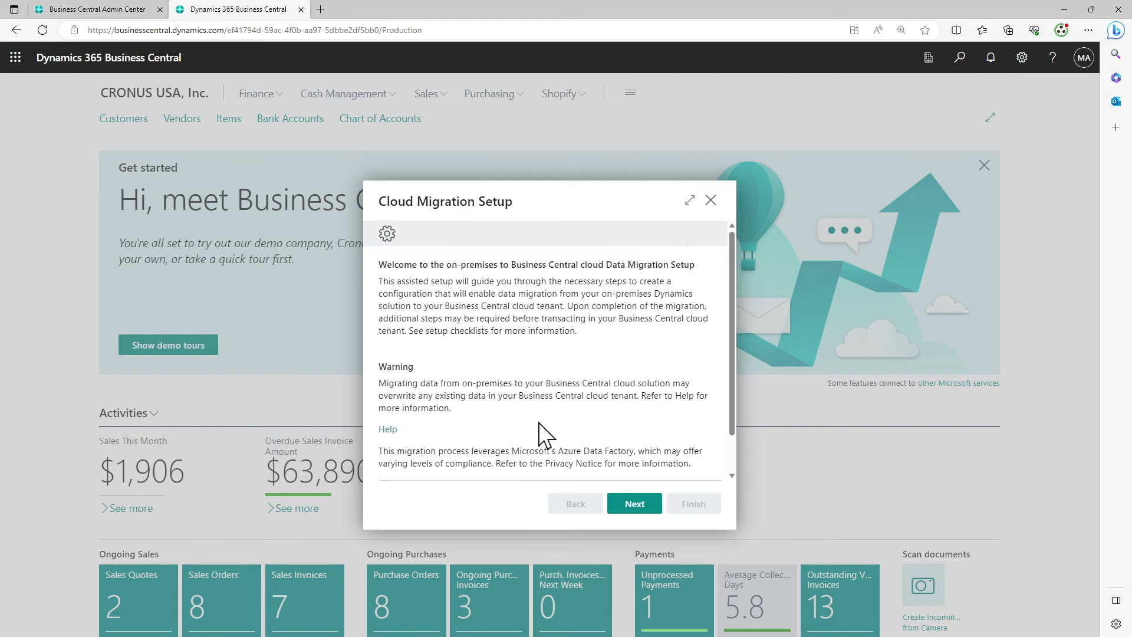
pyautogui.scroll(-1, 539, 434)
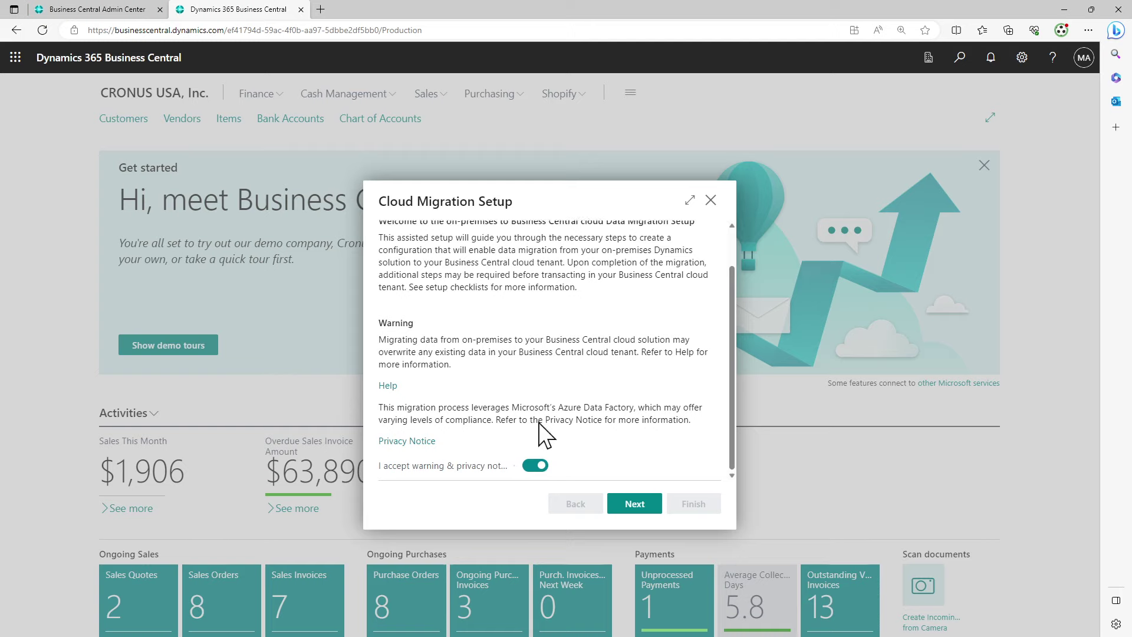
pyautogui.click(663, 507)
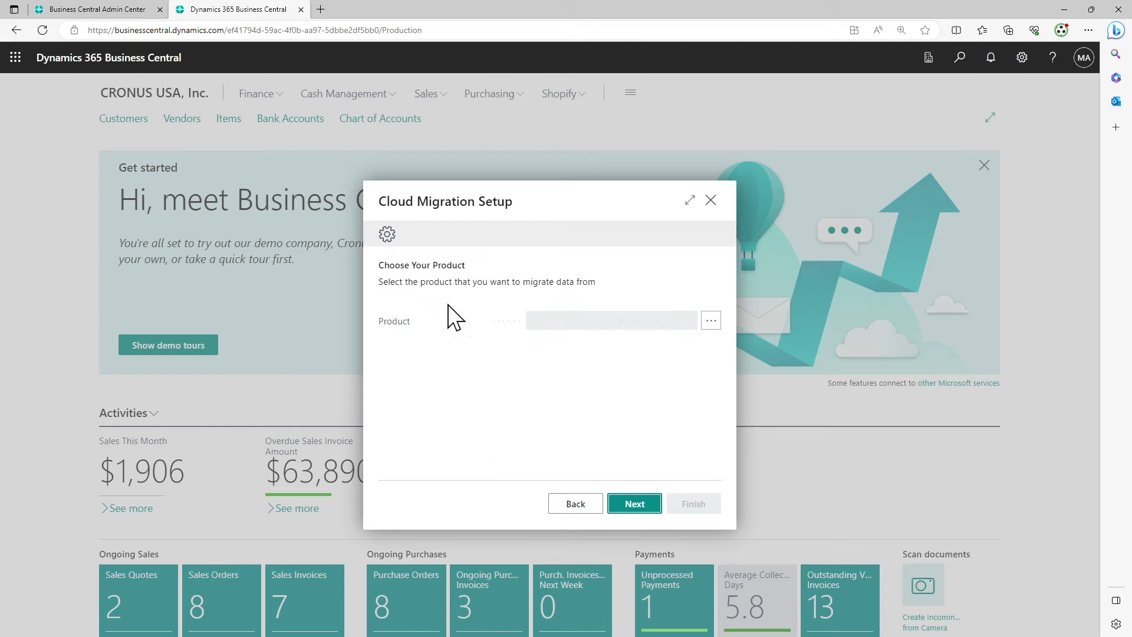
# Choose 'Dynamics 365 Business Central current version (v.22)' from the Product lookup and confirm it
pyautogui.click(711, 321)
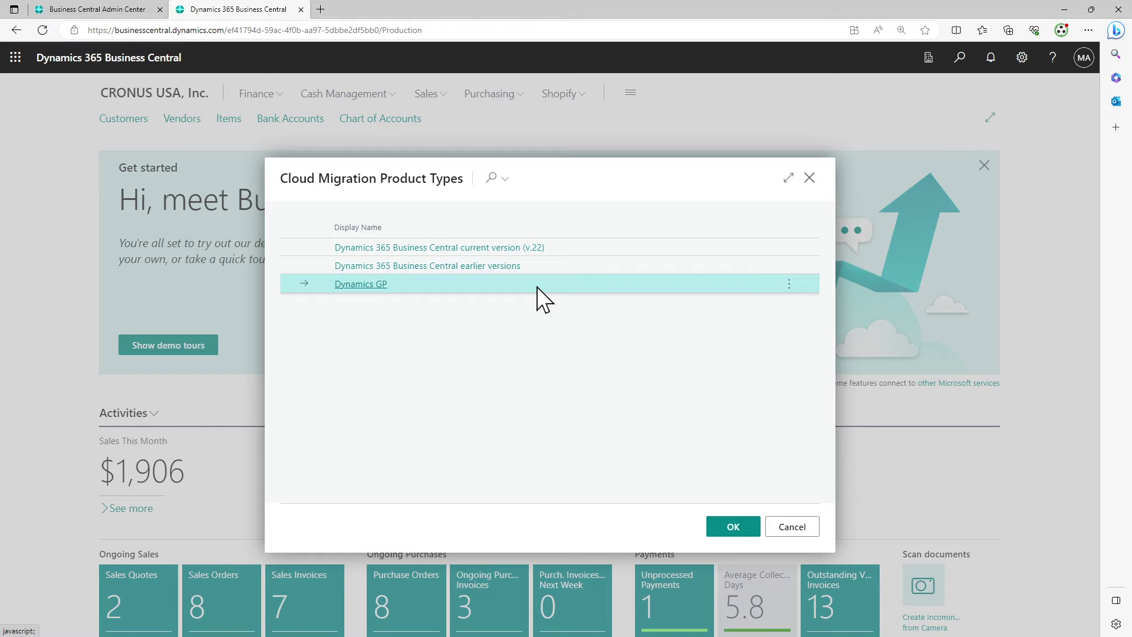
pyautogui.click(542, 267)
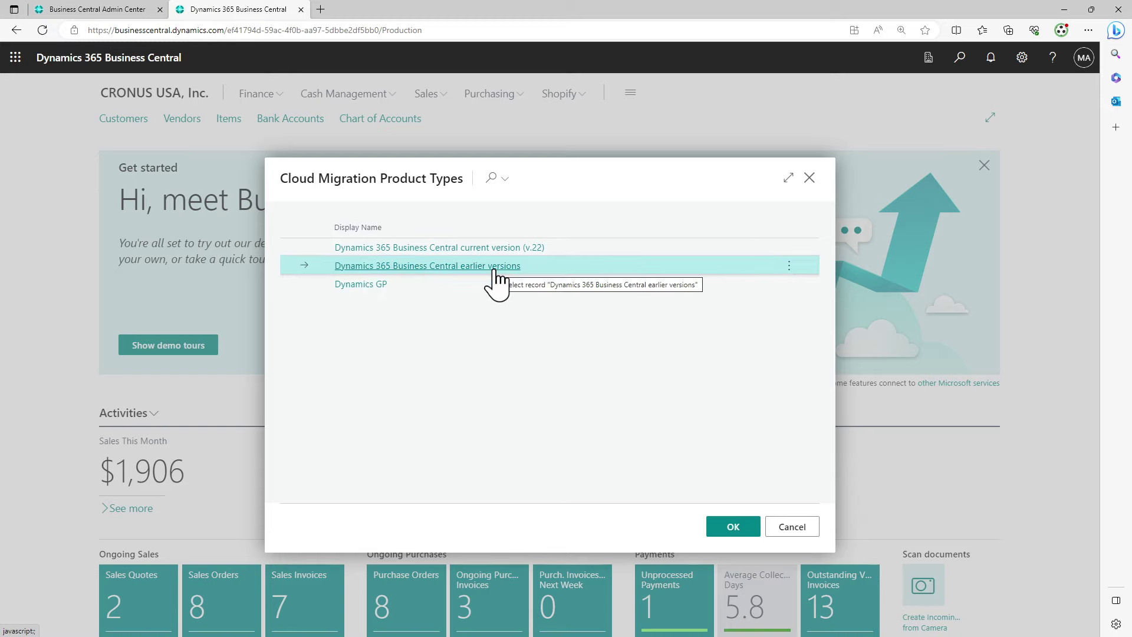
pyautogui.click(593, 246)
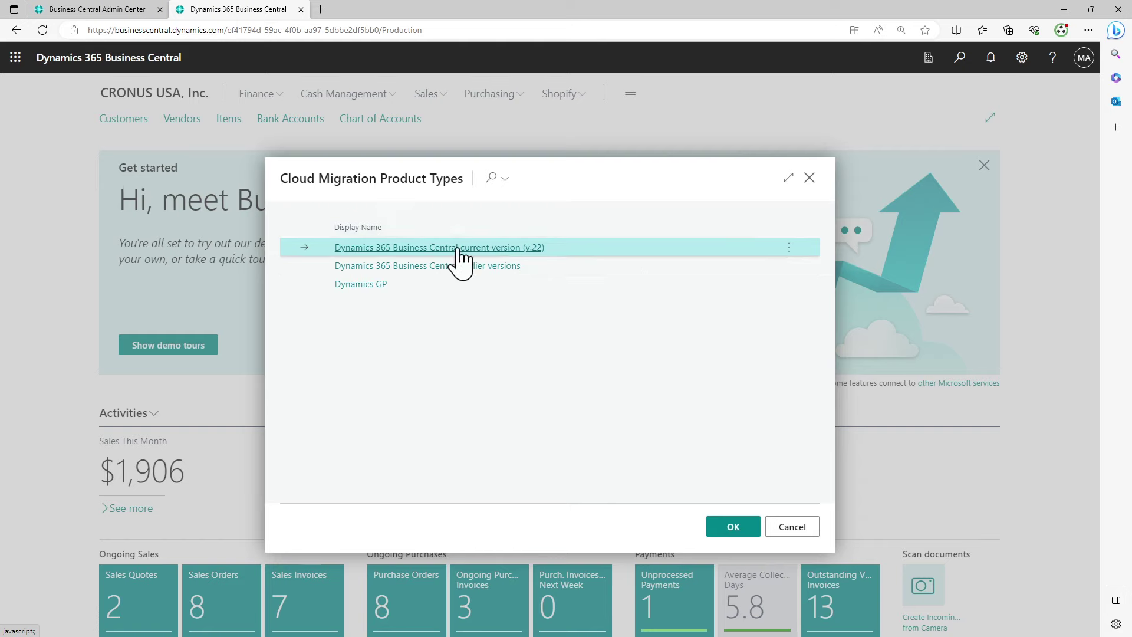
pyautogui.click(752, 536)
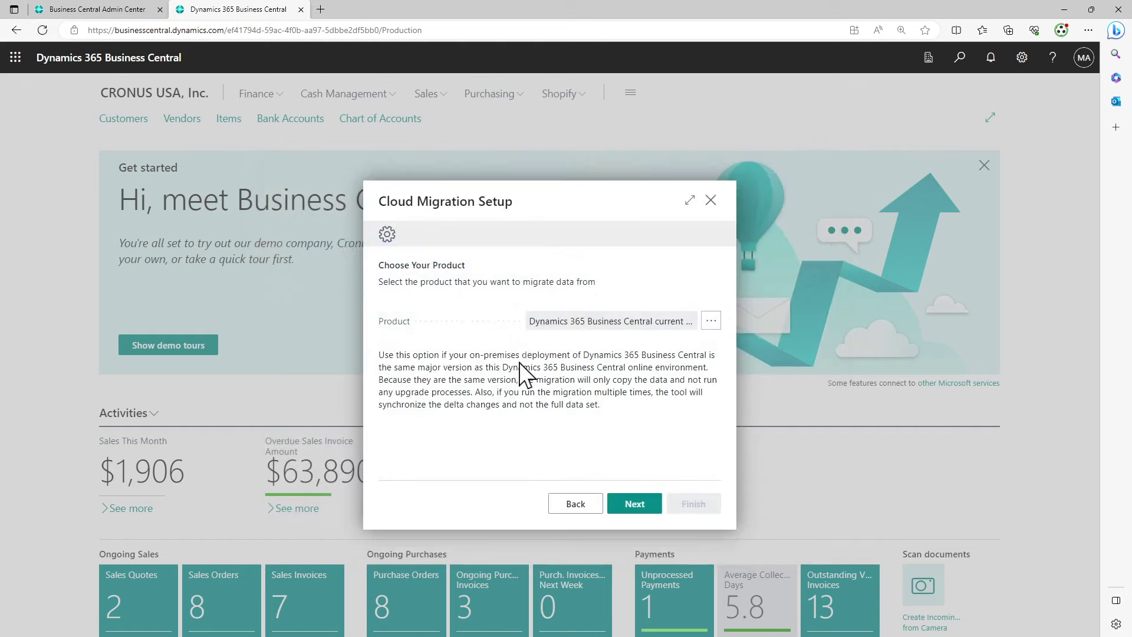
# Continue to the SQL connection step, trying Azure SQL before settling on SQL Server configuration
pyautogui.click(634, 504)
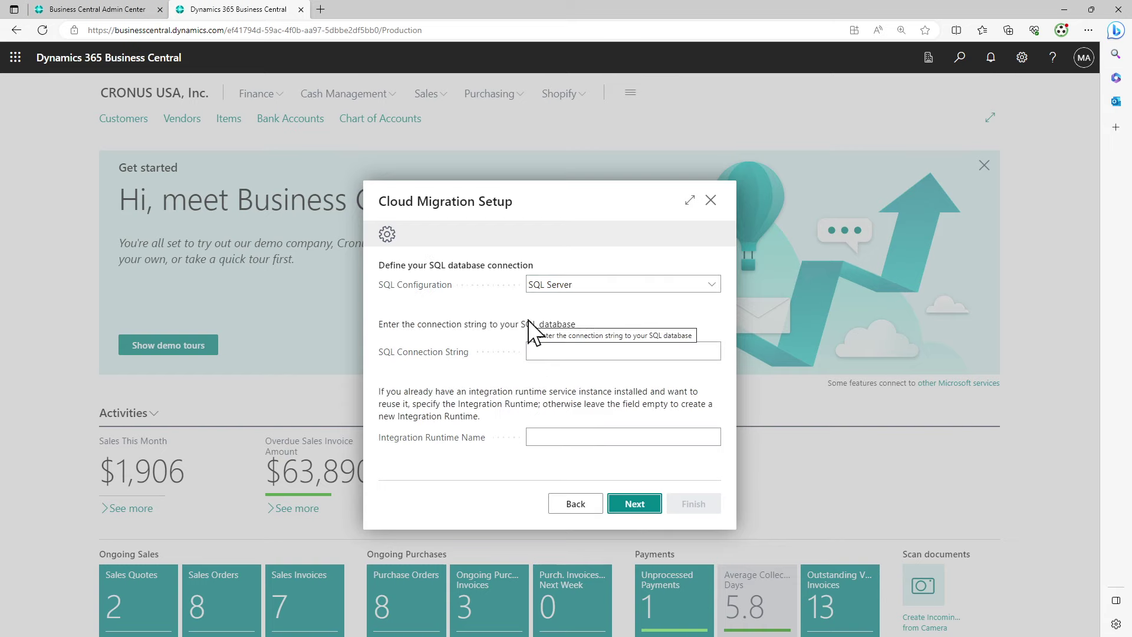
pyautogui.click(610, 287)
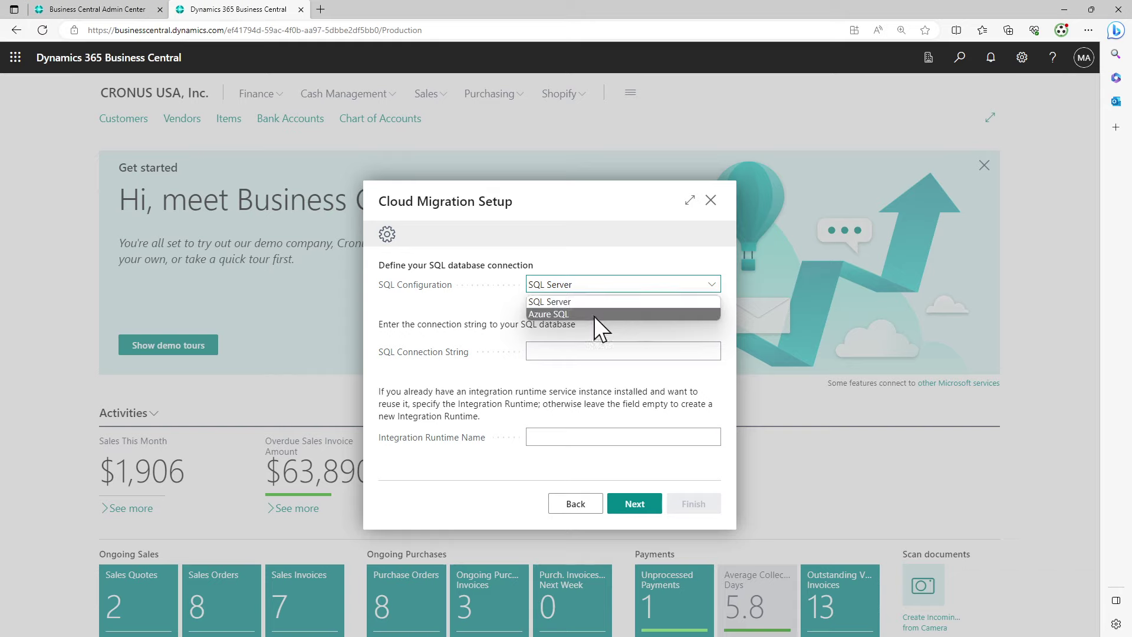
pyautogui.click(598, 314)
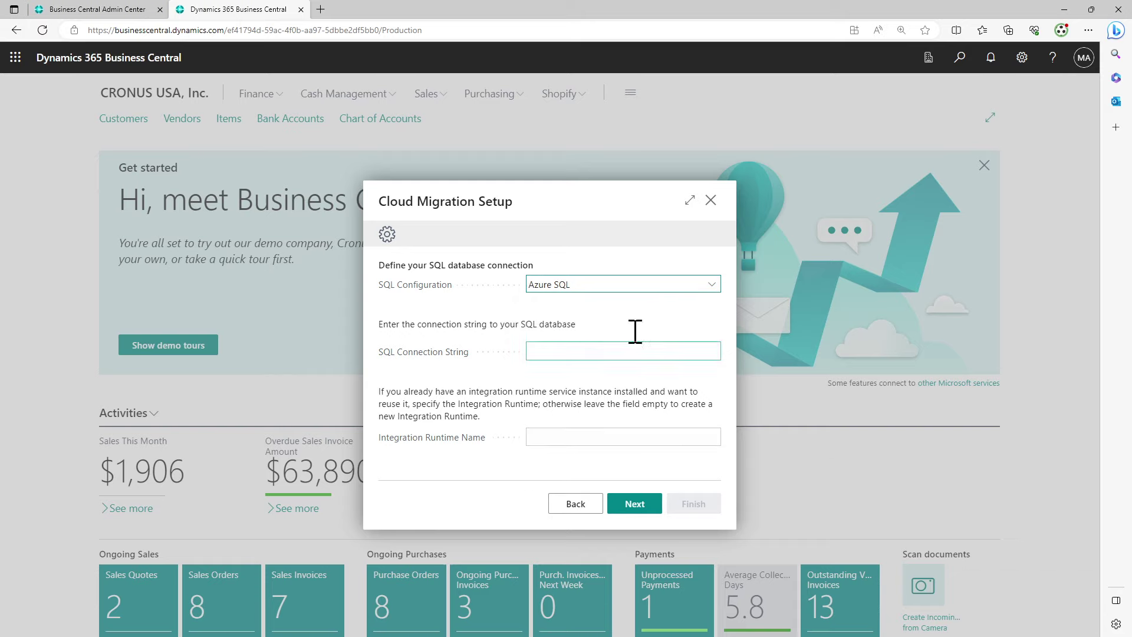
pyautogui.click(640, 285)
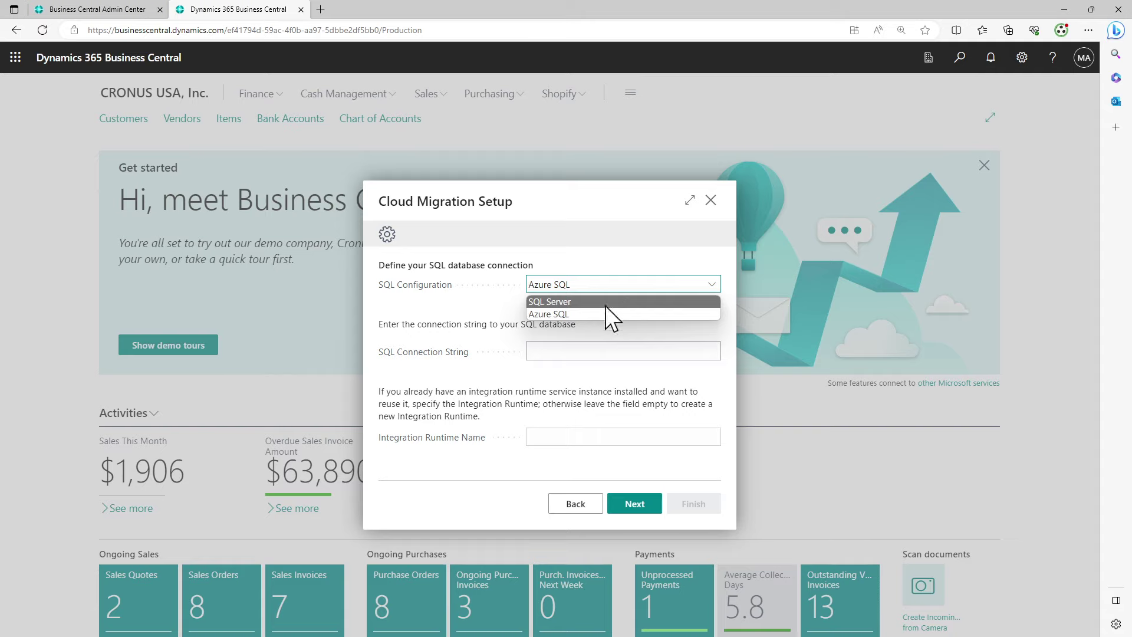
pyautogui.click(605, 303)
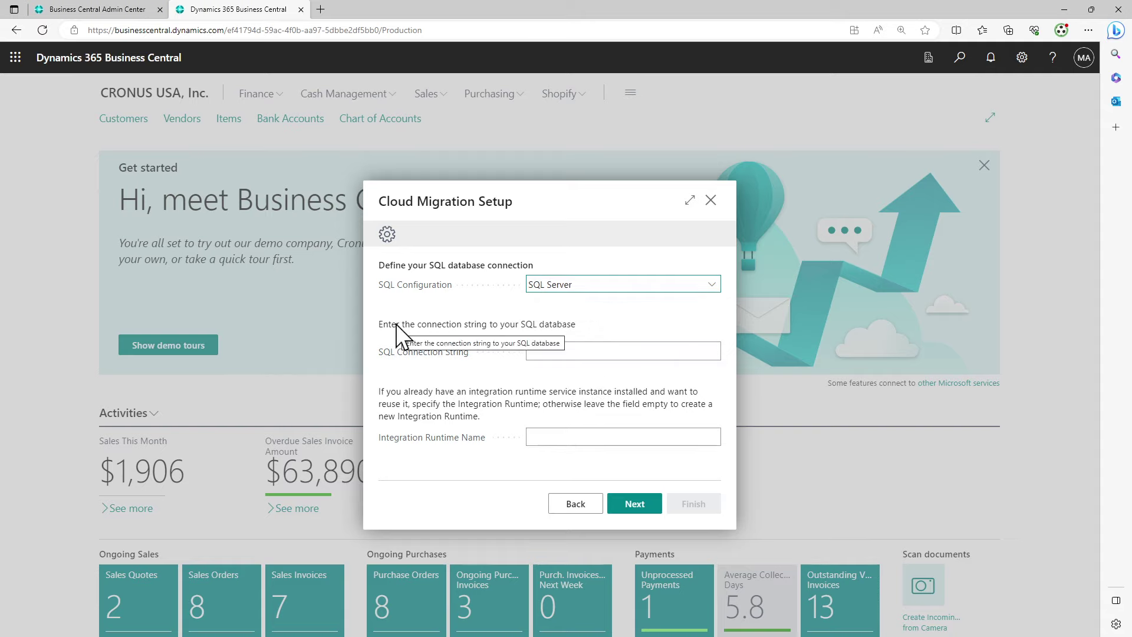
# Select and copy the example SQL connection string from the connection-string help text
pyautogui.moveTo(395, 324); pyautogui.dragTo(584, 329)
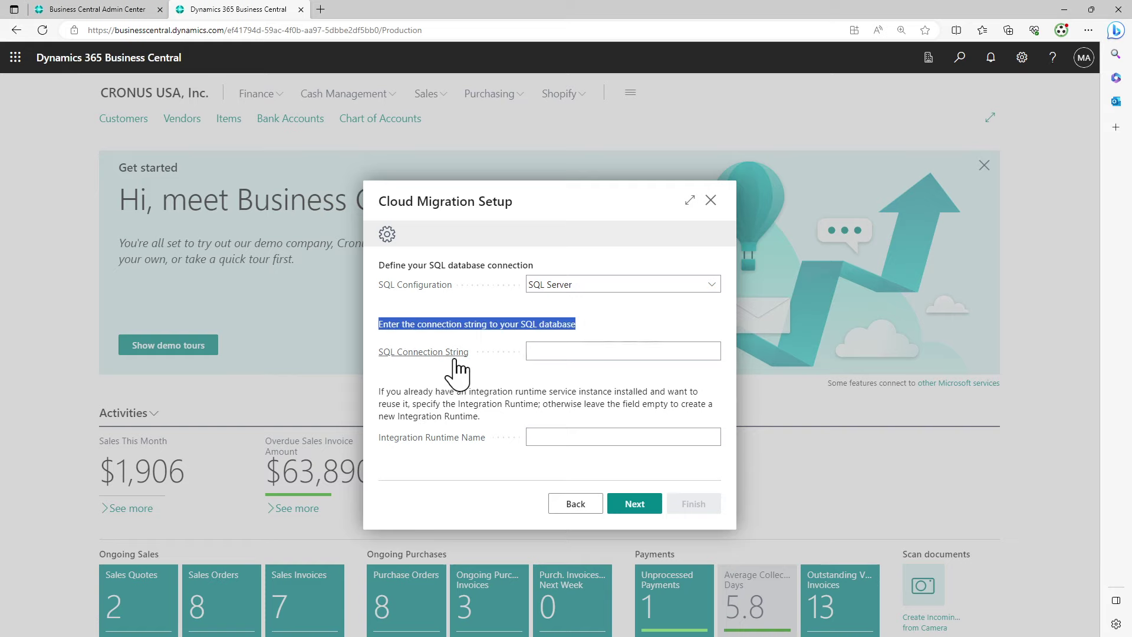
pyautogui.moveTo(457, 370)
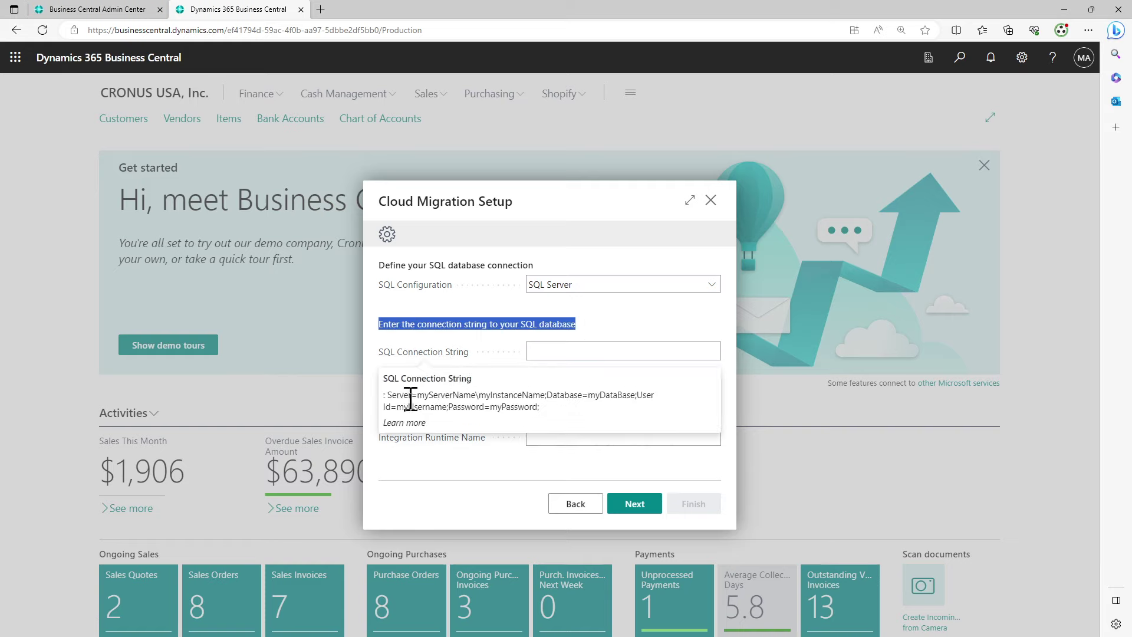
pyautogui.moveTo(390, 396); pyautogui.dragTo(547, 414)
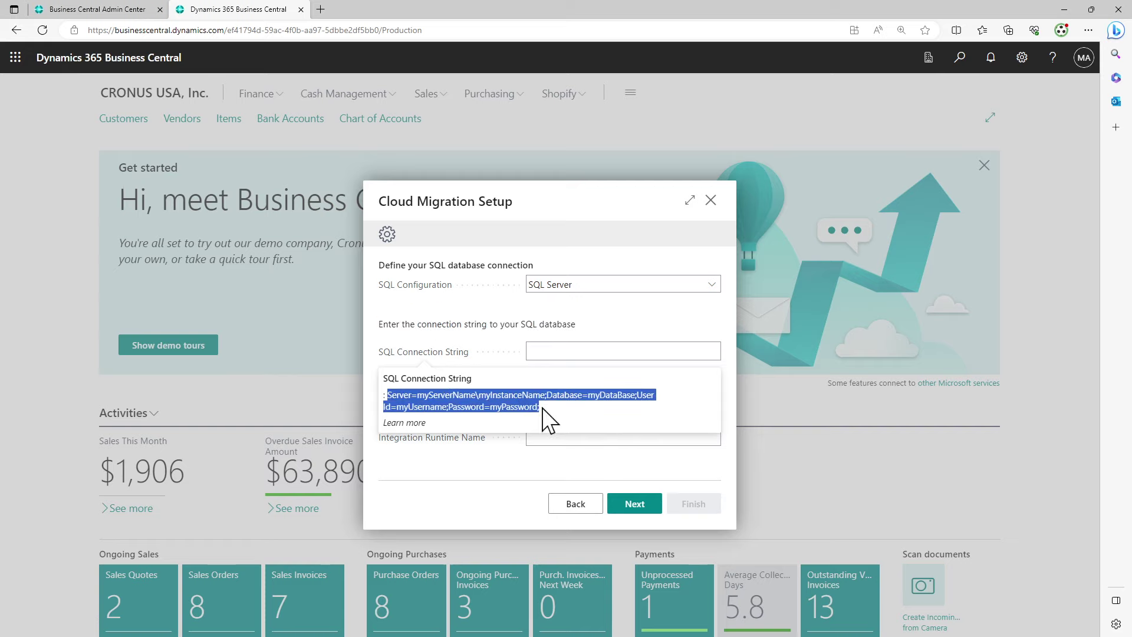
pyautogui.moveTo(442, 357)
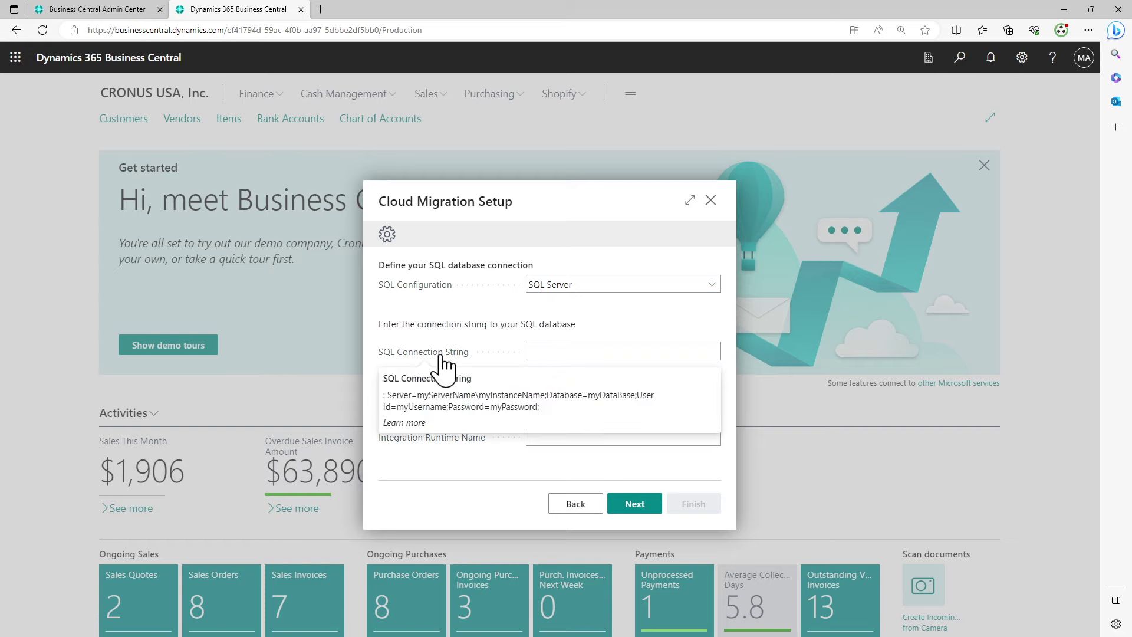
pyautogui.tripleClick(438, 393)
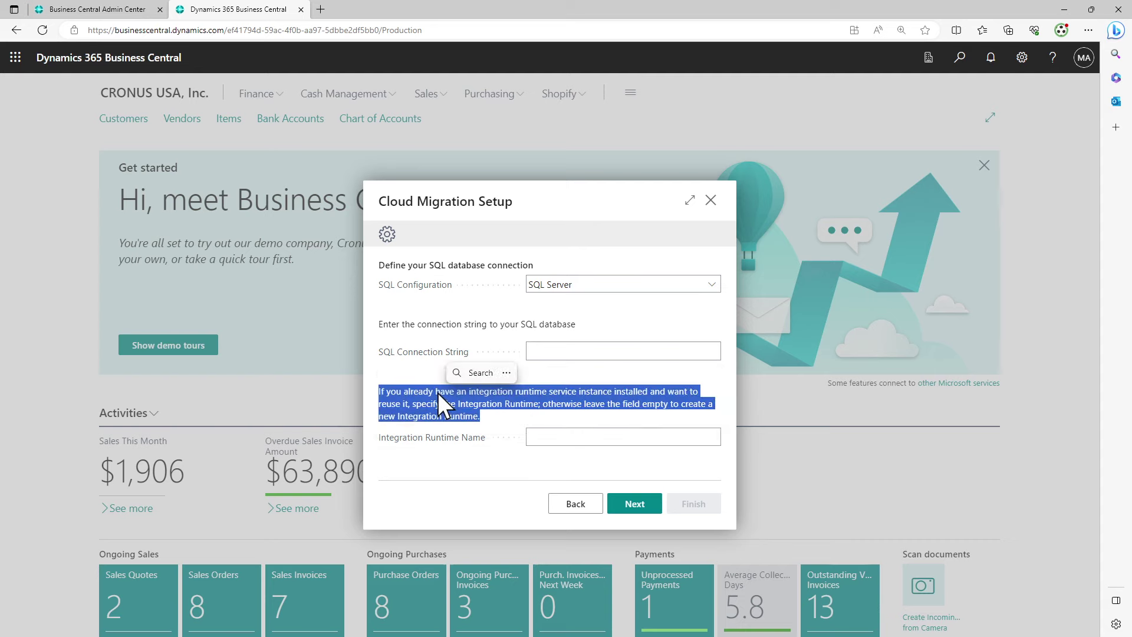
pyautogui.click(427, 363)
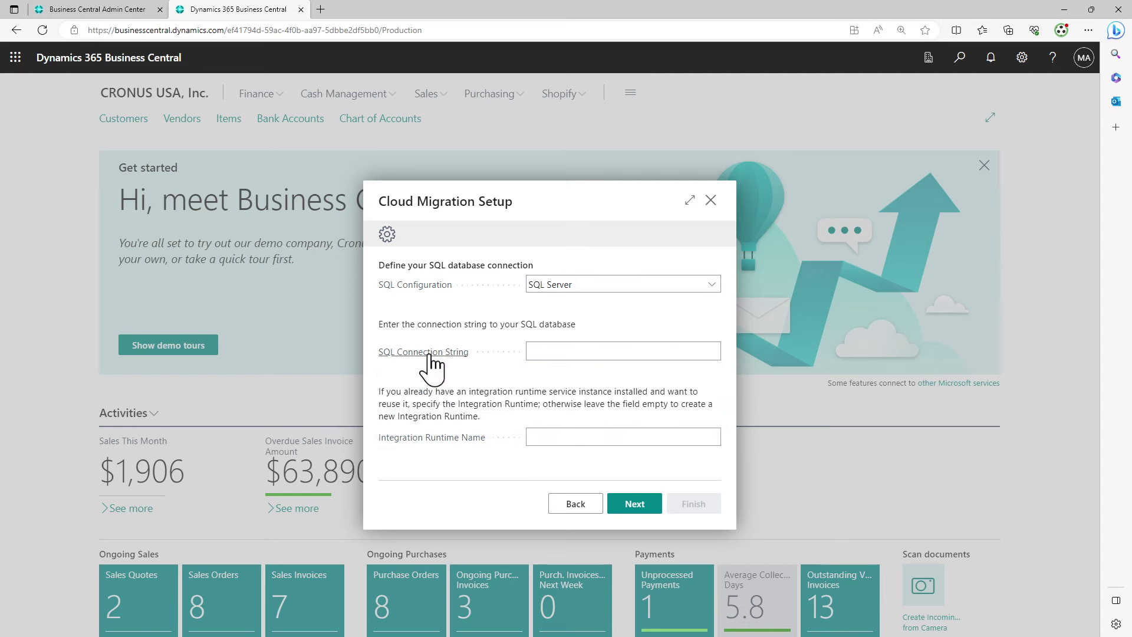
pyautogui.tripleClick(434, 391)
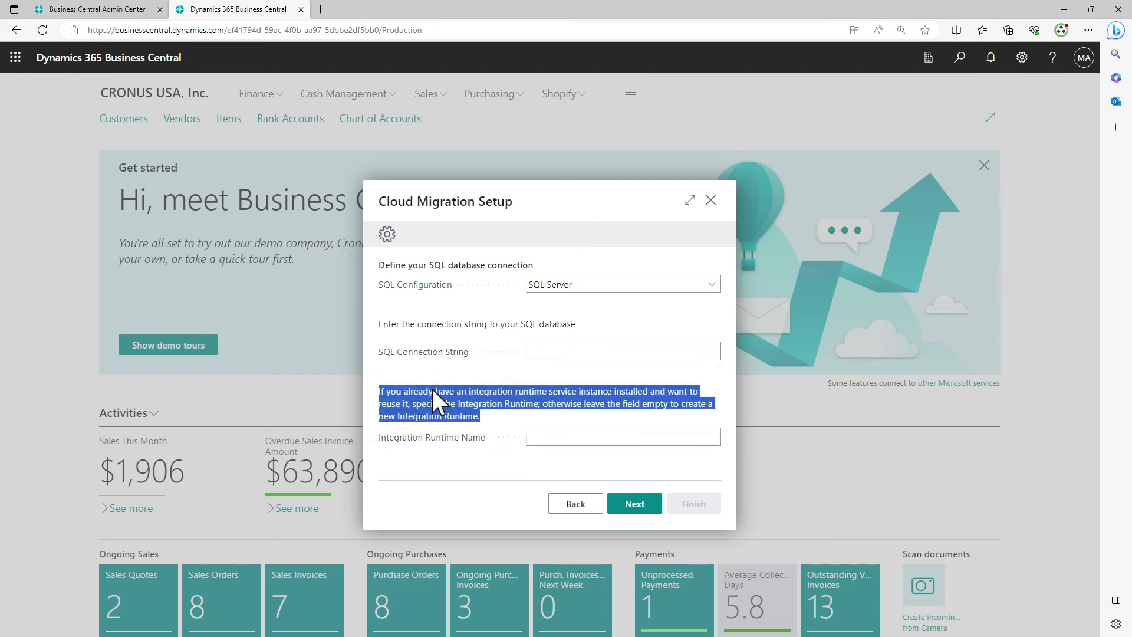
pyautogui.moveTo(433, 354)
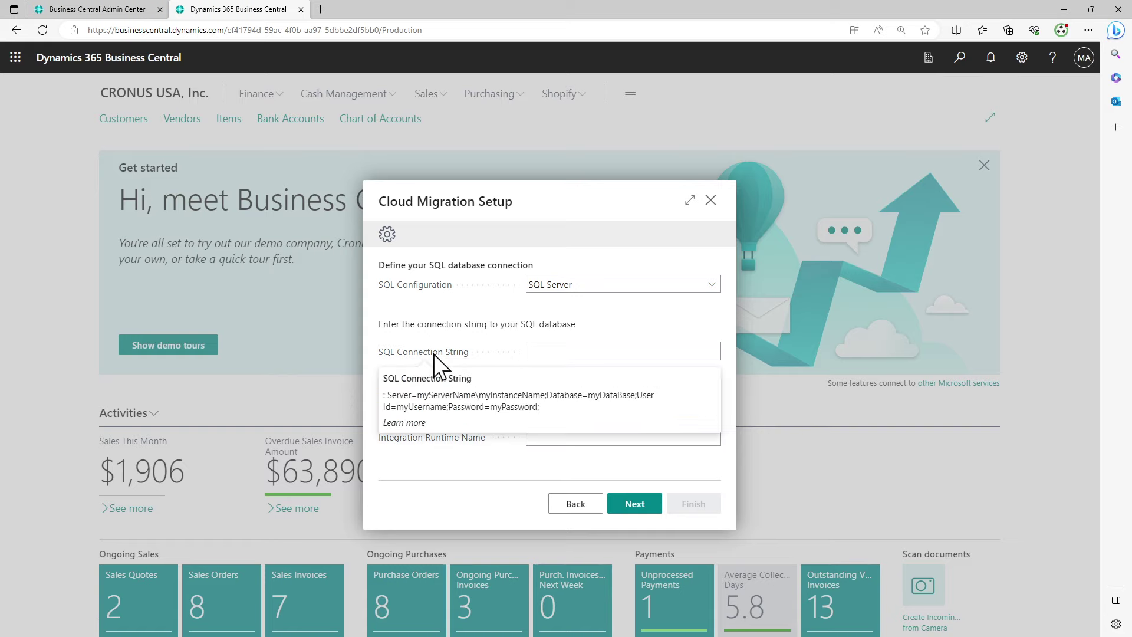
pyautogui.doubleClick(430, 389)
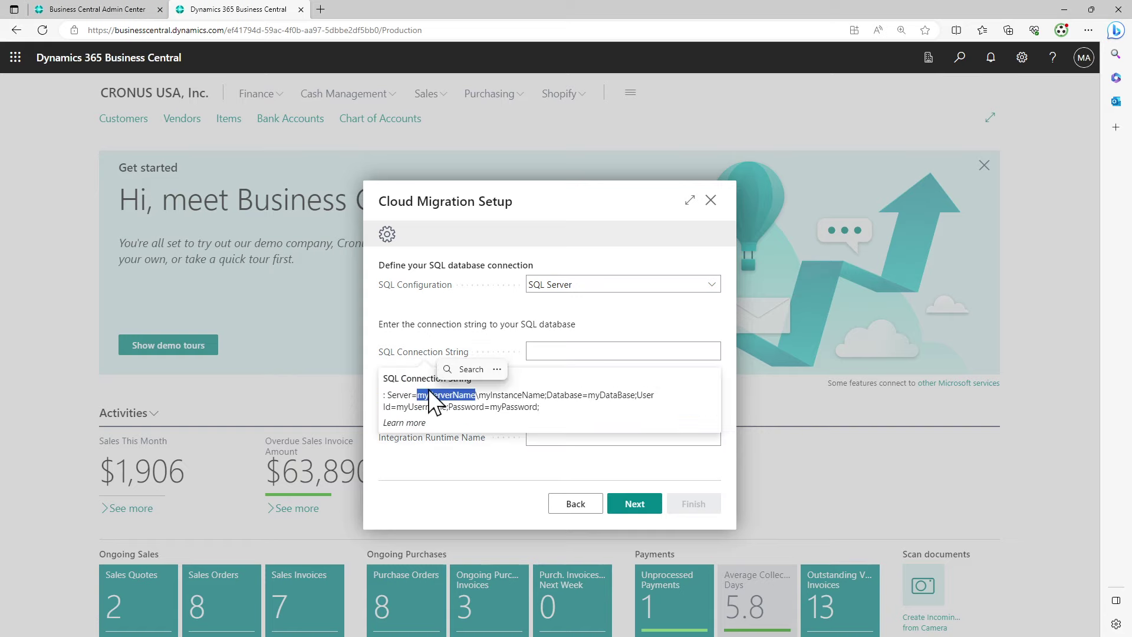
pyautogui.tripleClick(429, 390)
pyautogui.hotkey('ctrl', 'c')
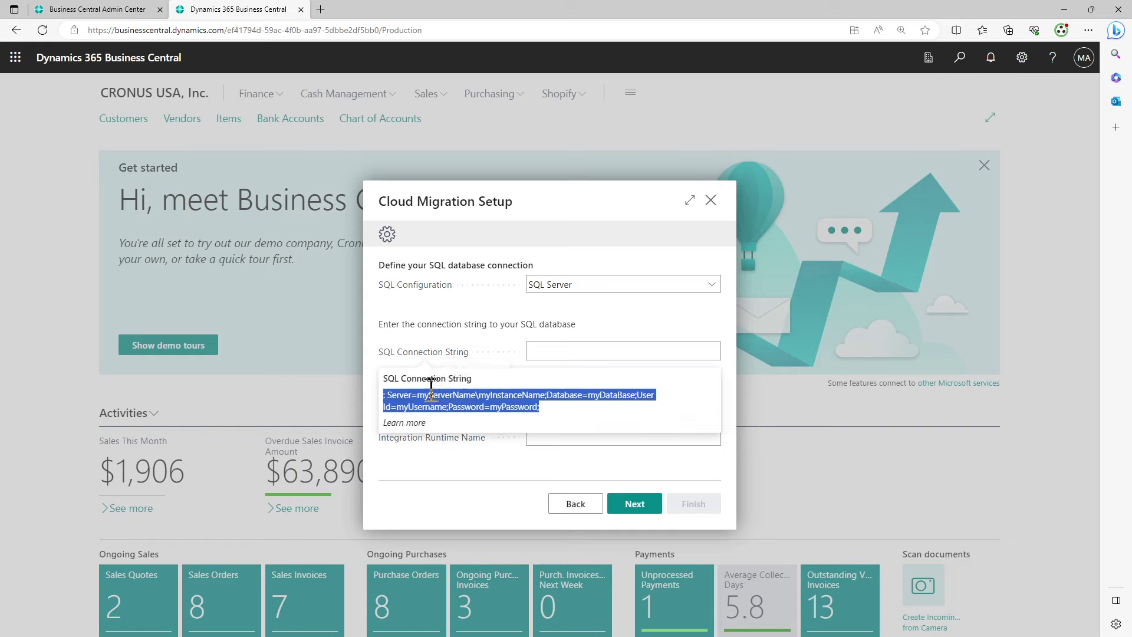
pyautogui.hotkey('alt', 'Tab')
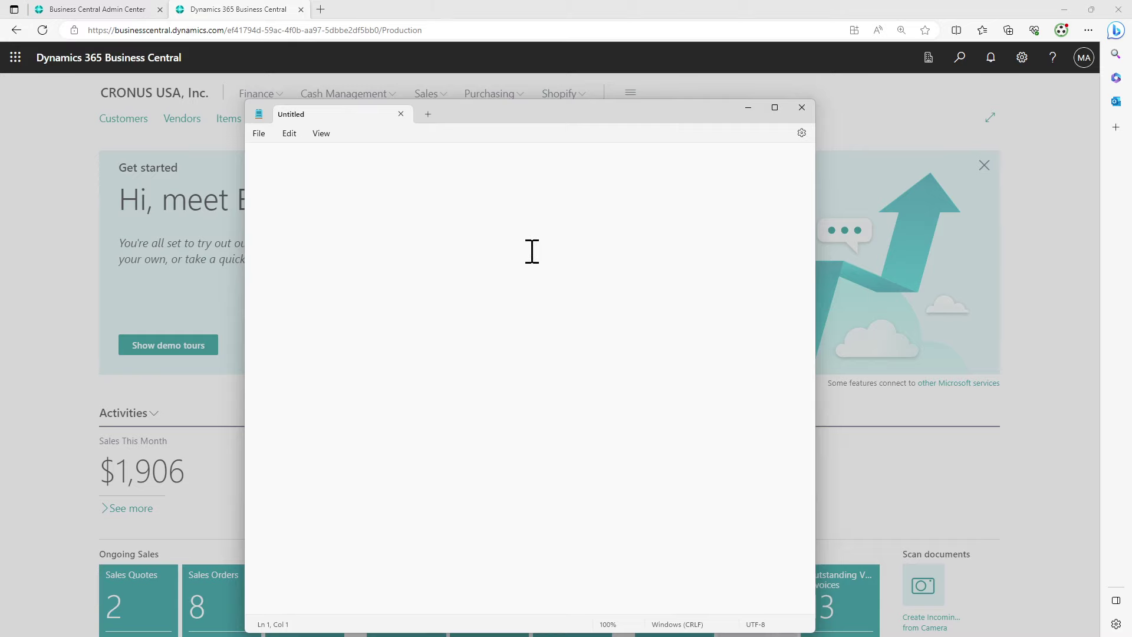
# Paste the connection string into Notepad at 80% zoom, set the server to localhost, and select the instance name
pyautogui.hotkey('ctrl', 'v')
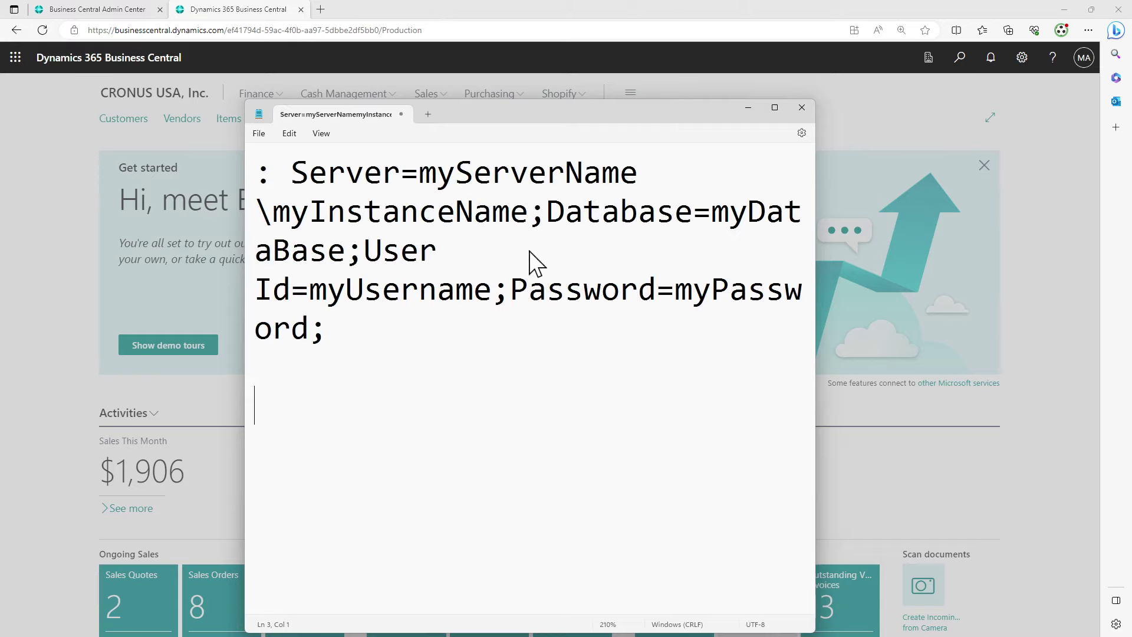
pyautogui.hotkey('ctrl', '-')
pyautogui.hotkey('ctrl', '-')
pyautogui.hotkey('ctrl', '-')
pyautogui.hotkey('ctrl', '-')
pyautogui.hotkey('ctrl', '-')
pyautogui.hotkey('ctrl', '-')
pyautogui.hotkey('ctrl', '-')
pyautogui.hotkey('ctrl', '-')
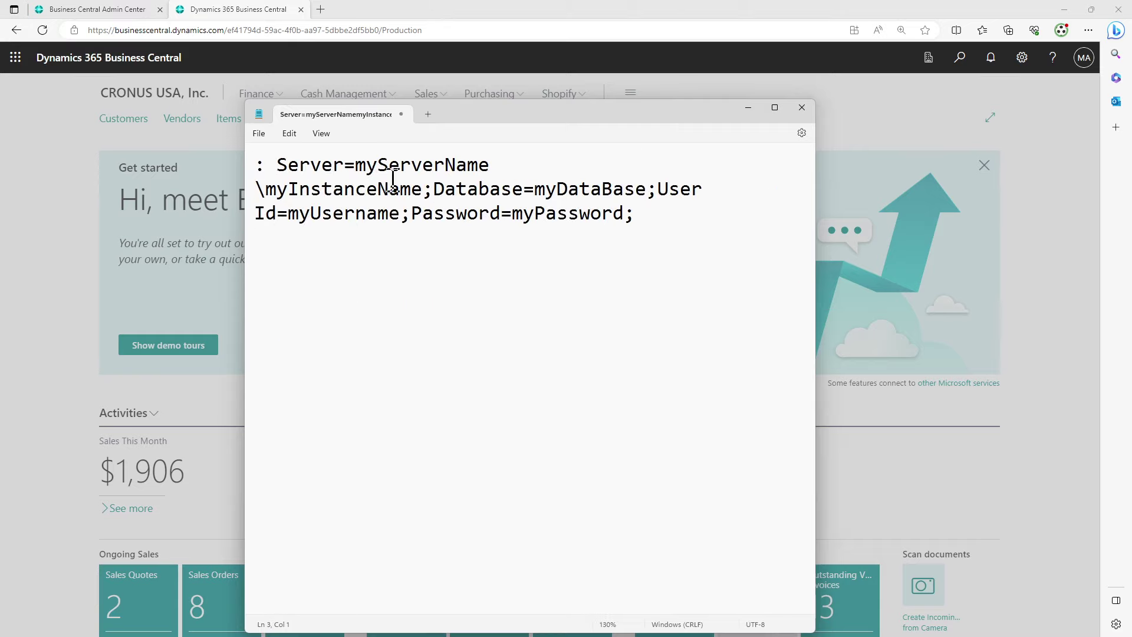
pyautogui.moveTo(356, 166); pyautogui.dragTo(491, 167)
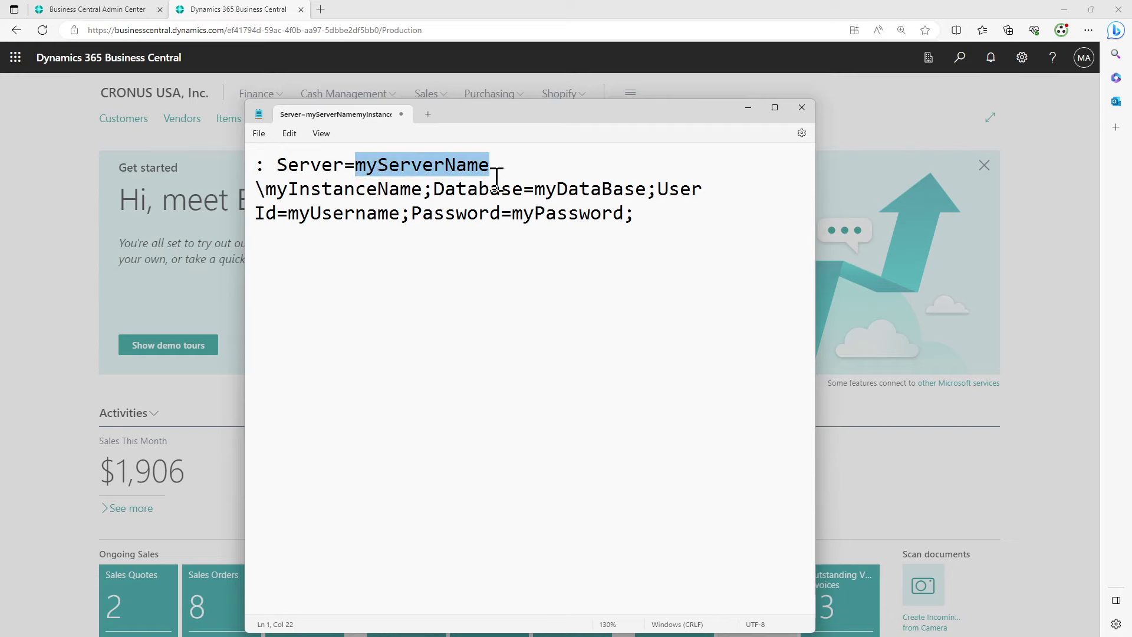
pyautogui.write('localhos')
pyautogui.write('t')
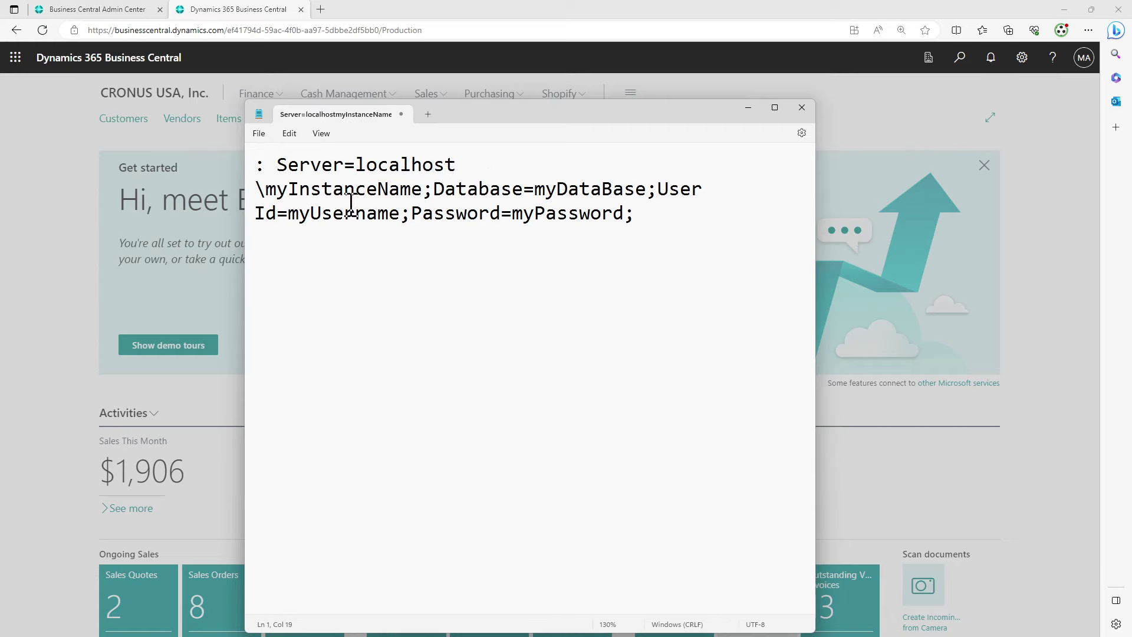
pyautogui.scroll(-5, 345, 195)
pyautogui.moveTo(383, 158); pyautogui.dragTo(490, 159)
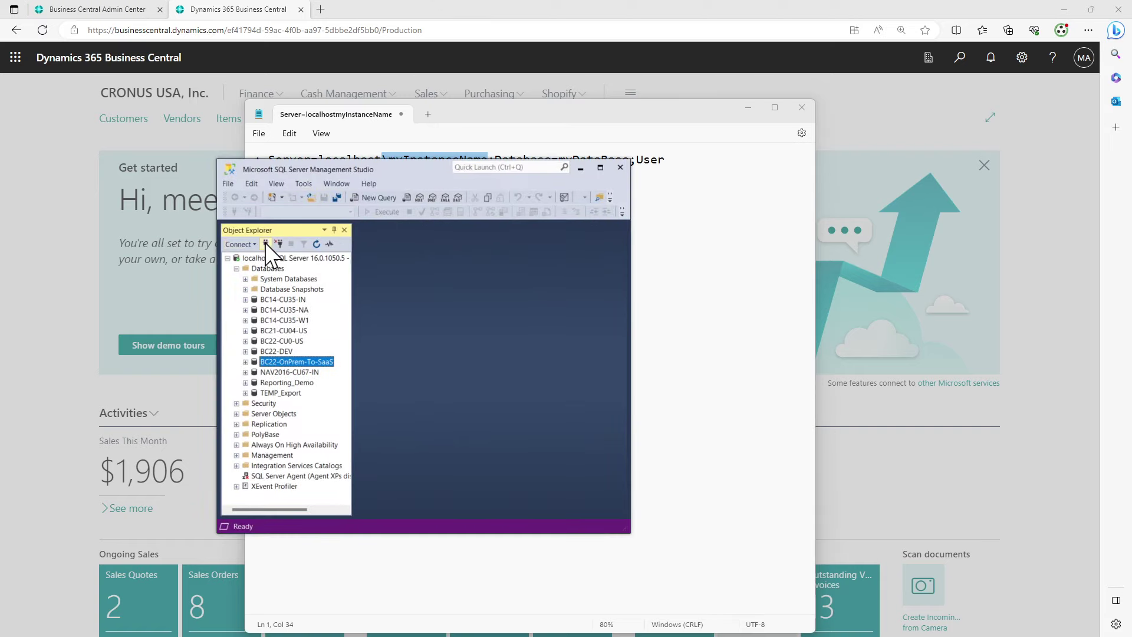
# Try a Windows Authentication connection to localhost\SQL2019 in SSMS, cancel it, and return to Notepad
pyautogui.click(265, 243)
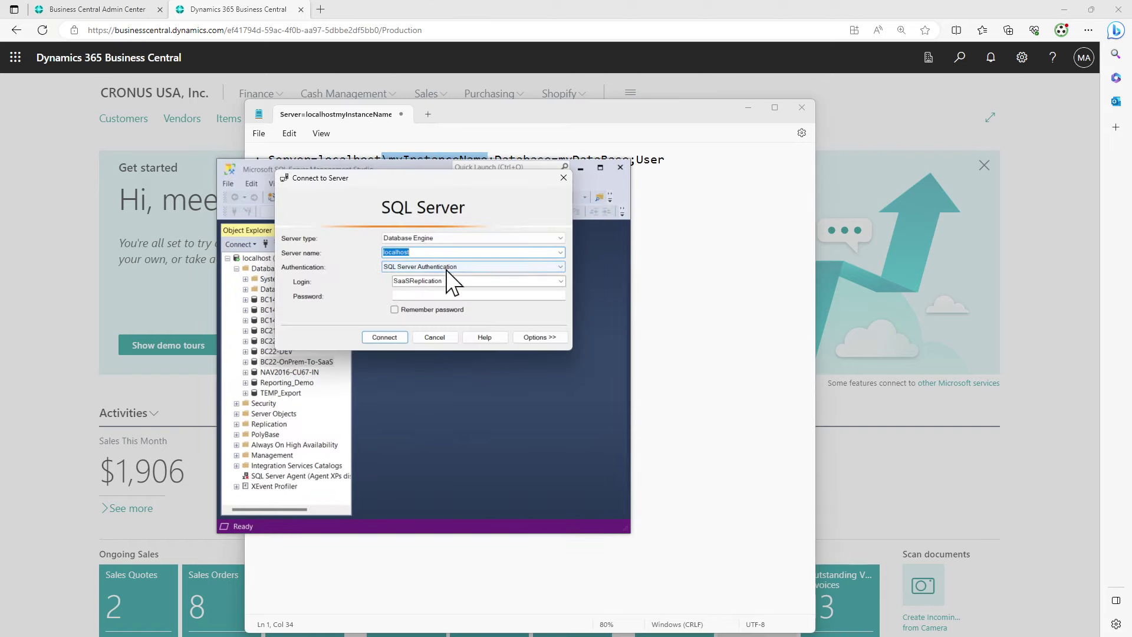
pyautogui.click(452, 254)
pyautogui.write('\\')
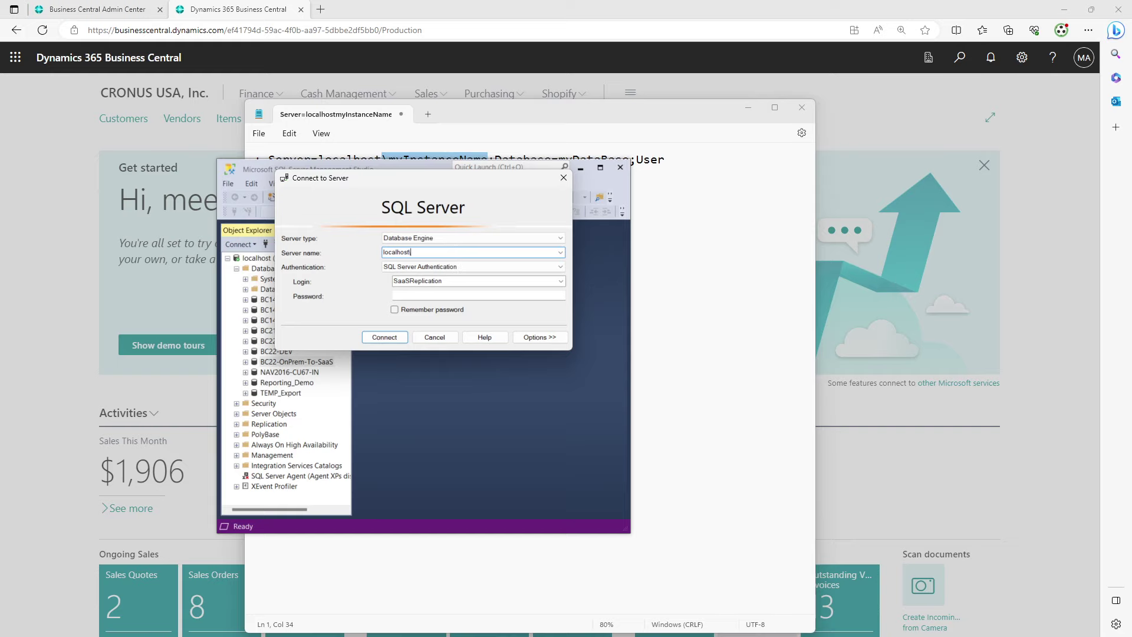
pyautogui.write('SQL2019')
pyautogui.click(487, 268)
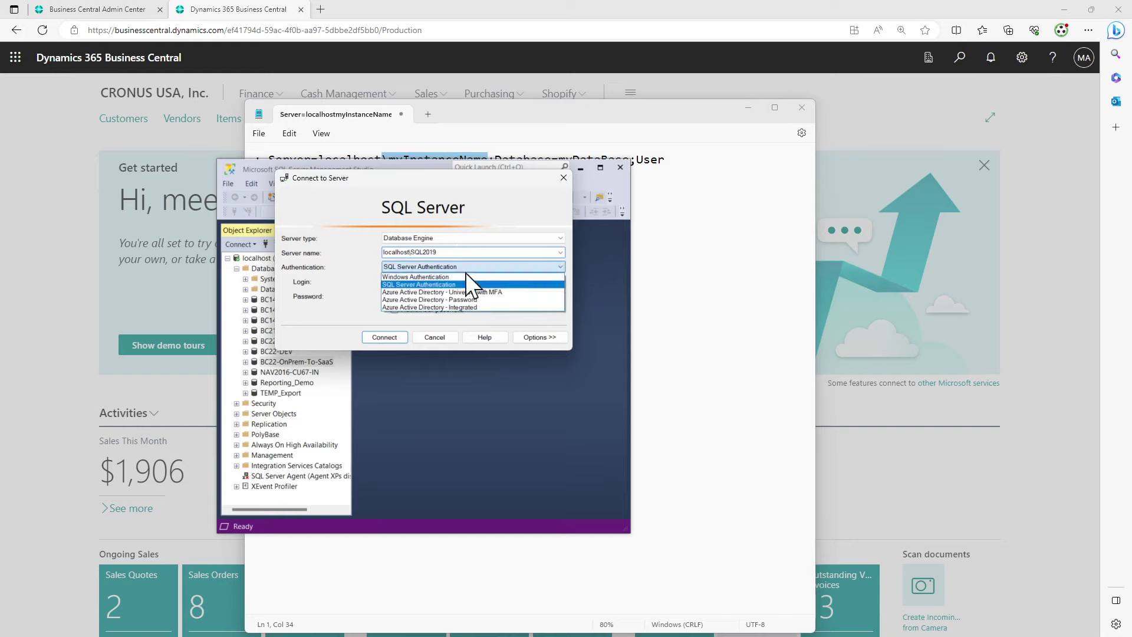
pyautogui.click(443, 277)
pyautogui.click(394, 336)
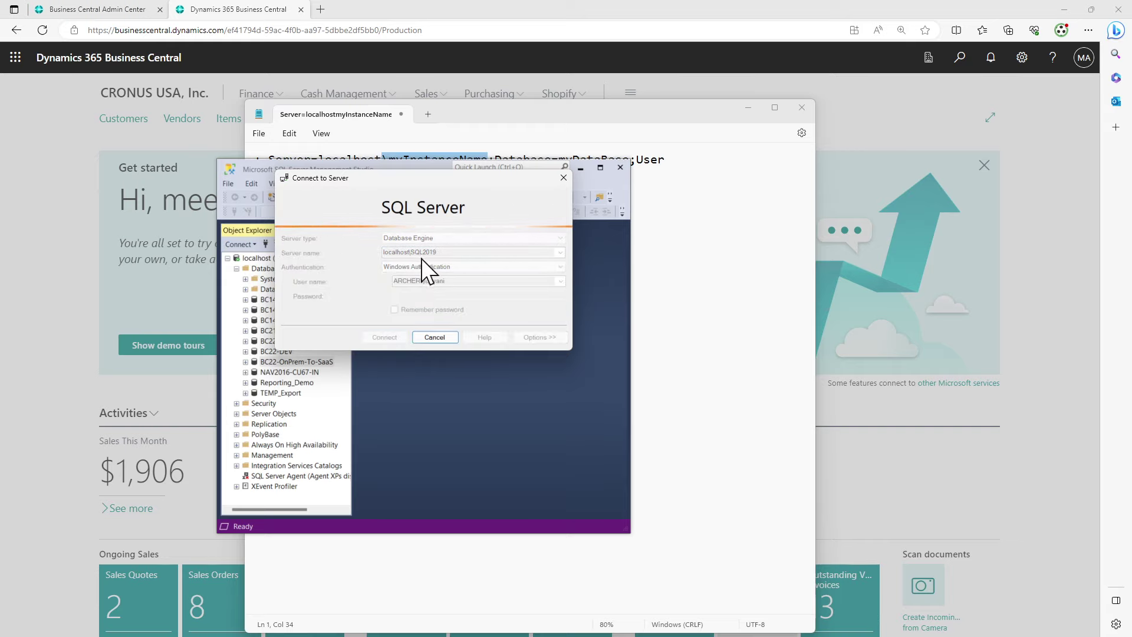
pyautogui.click(434, 337)
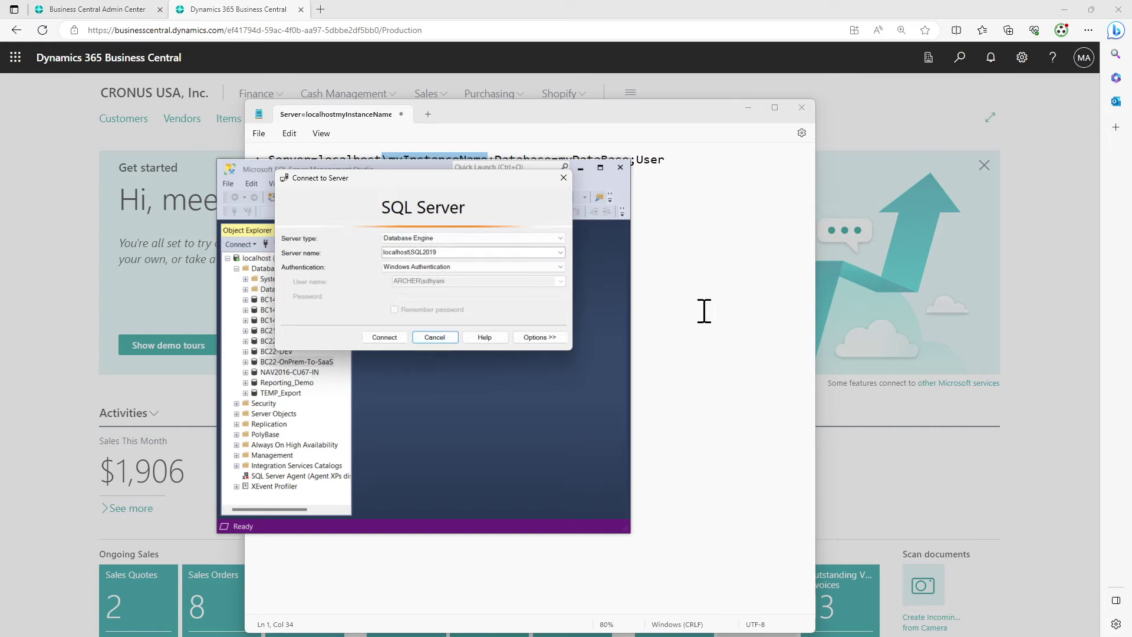
pyautogui.click(428, 338)
pyautogui.click(698, 268)
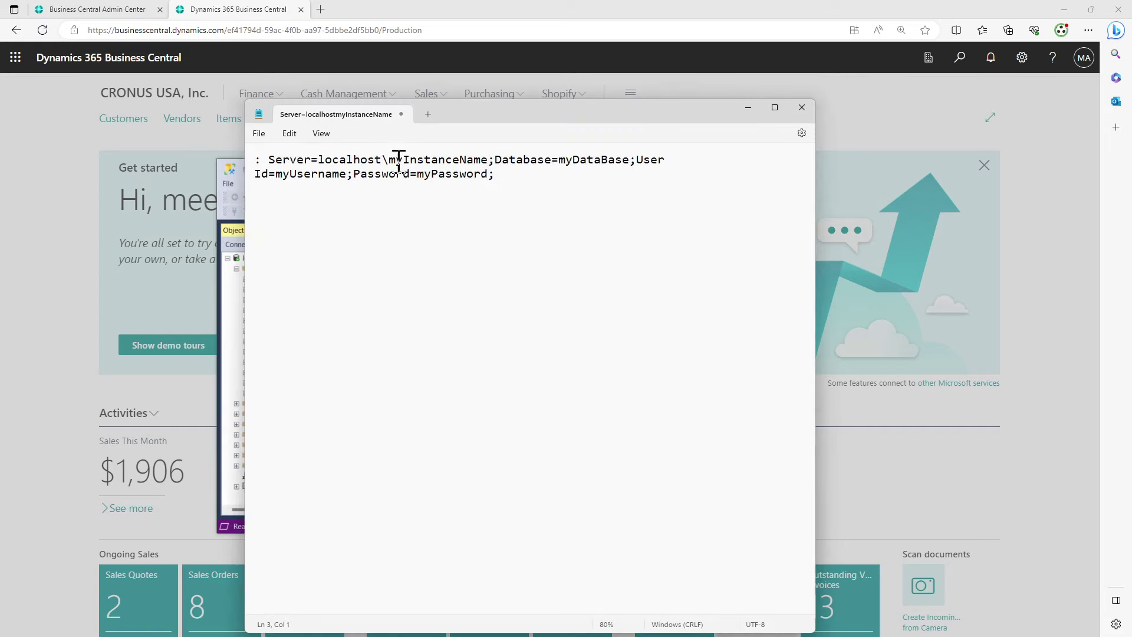
# Delete the instance name after localhost and replace myDataBase with "BC22-OnPrem-To-SaaS" in quotes
pyautogui.moveTo(383, 159); pyautogui.dragTo(486, 161)
pyautogui.press('Delete')
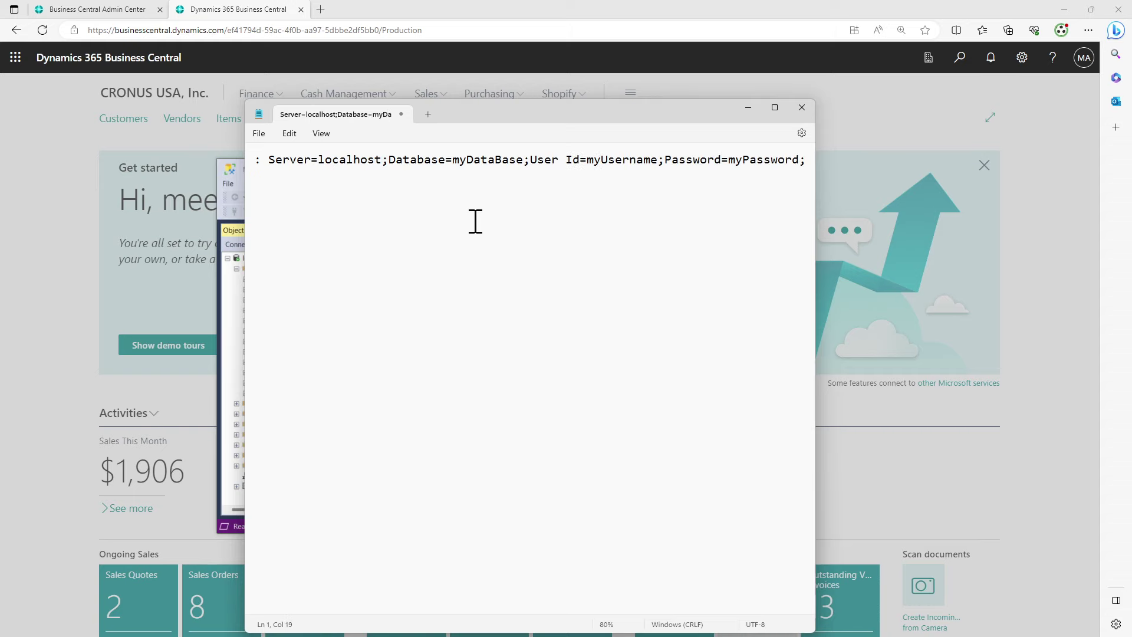
pyautogui.hotkey('alt', 'Tab')
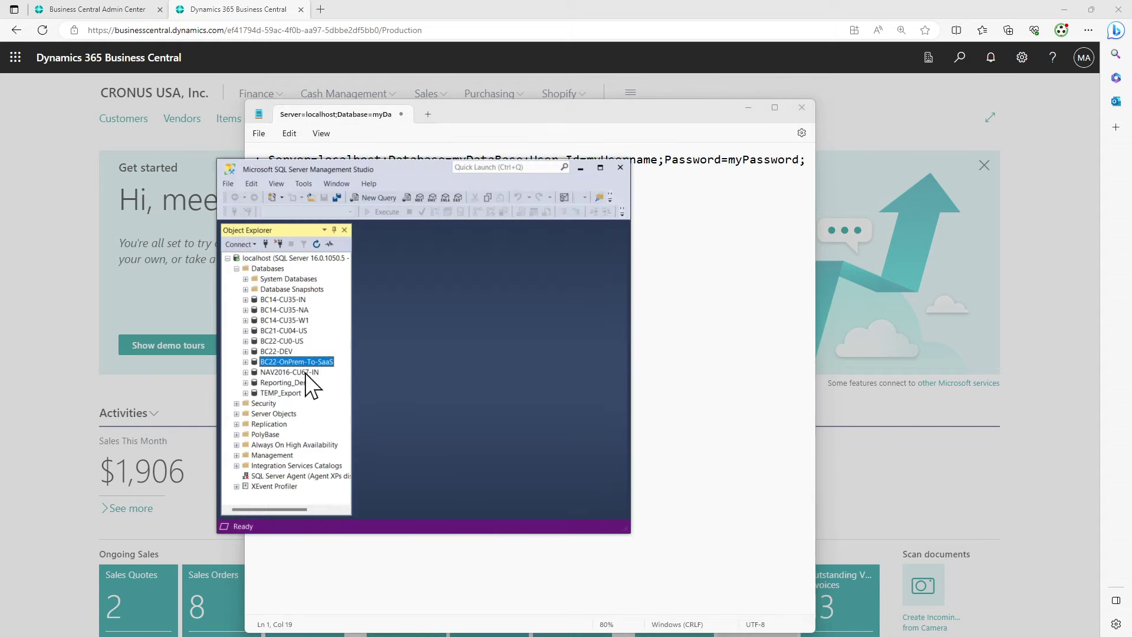
pyautogui.press('F2')
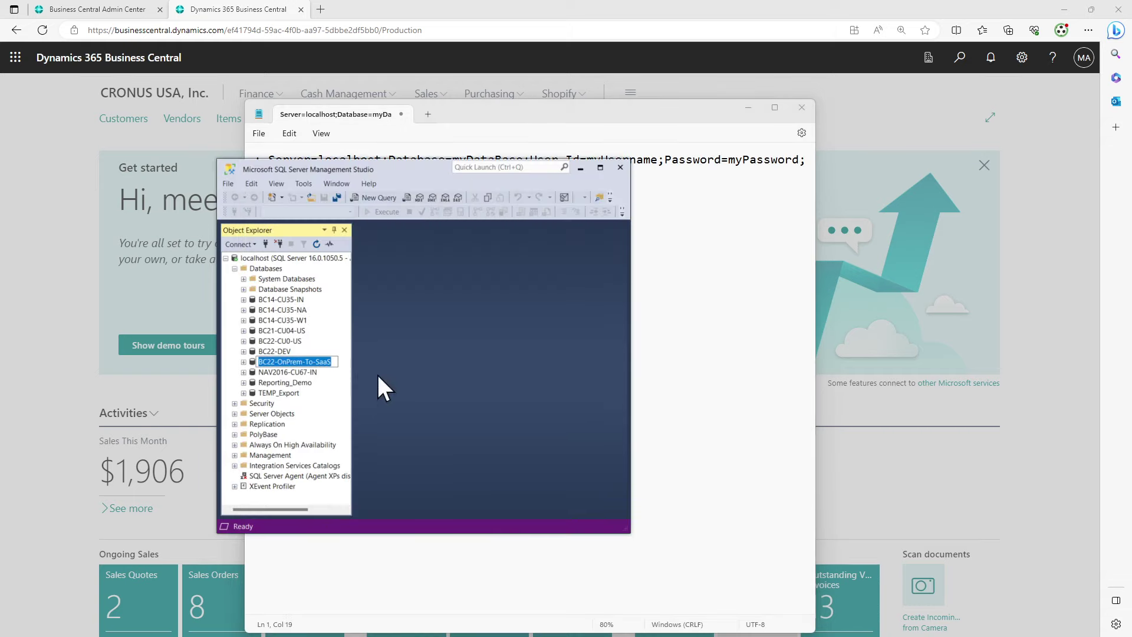
pyautogui.click(680, 295)
pyautogui.click(471, 160)
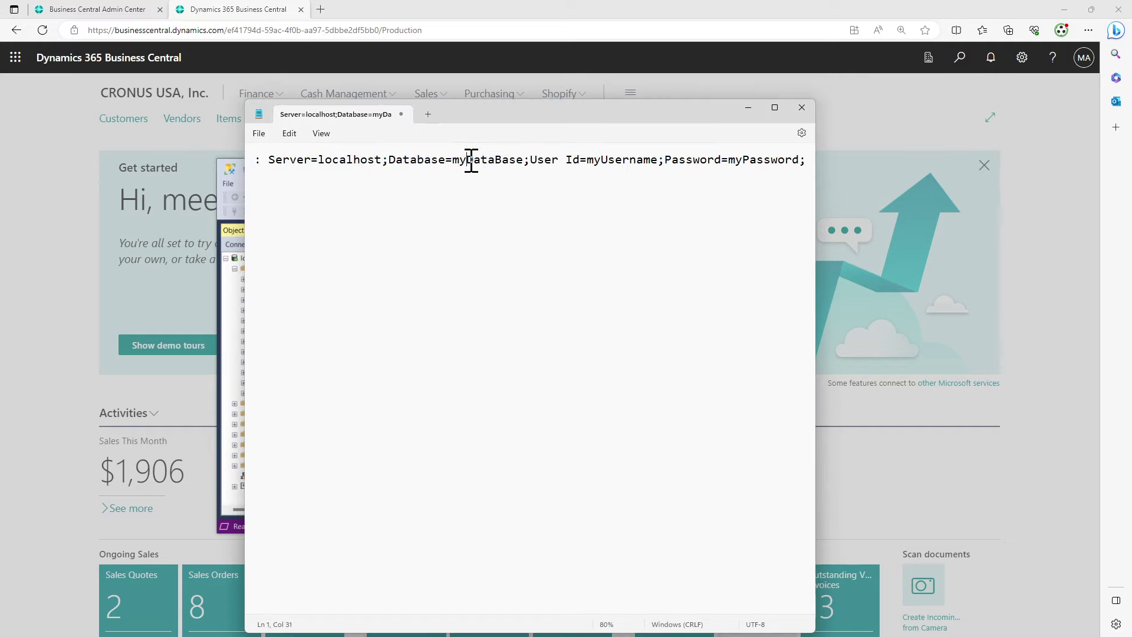
pyautogui.doubleClick(472, 161)
pyautogui.write('"')
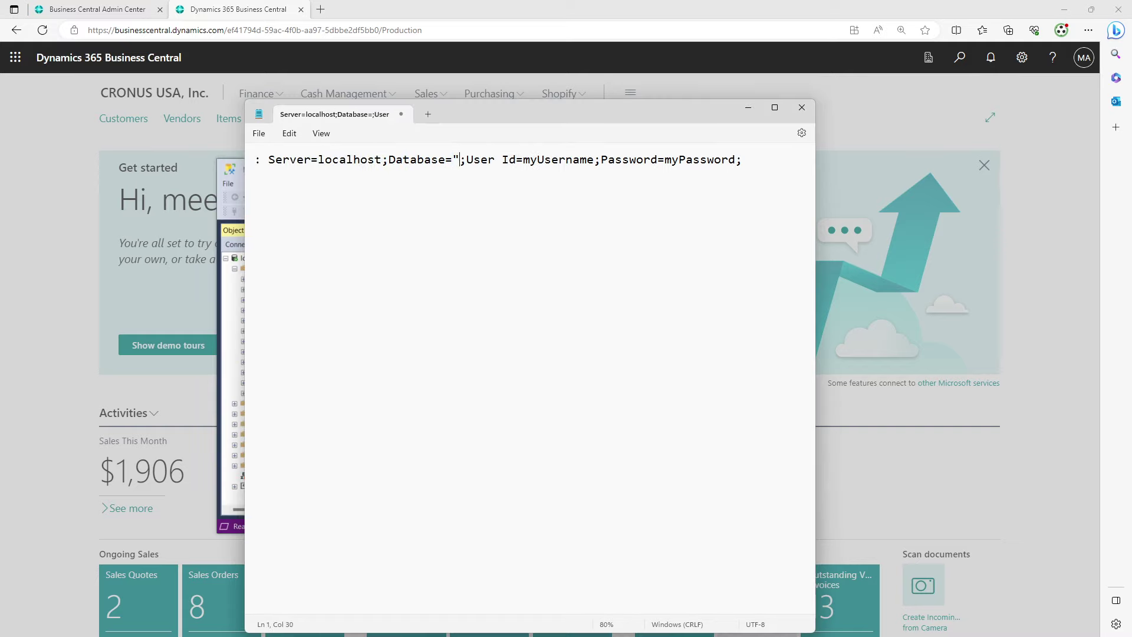
pyautogui.hotkey('ctrl', 'v')
pyautogui.write('"')
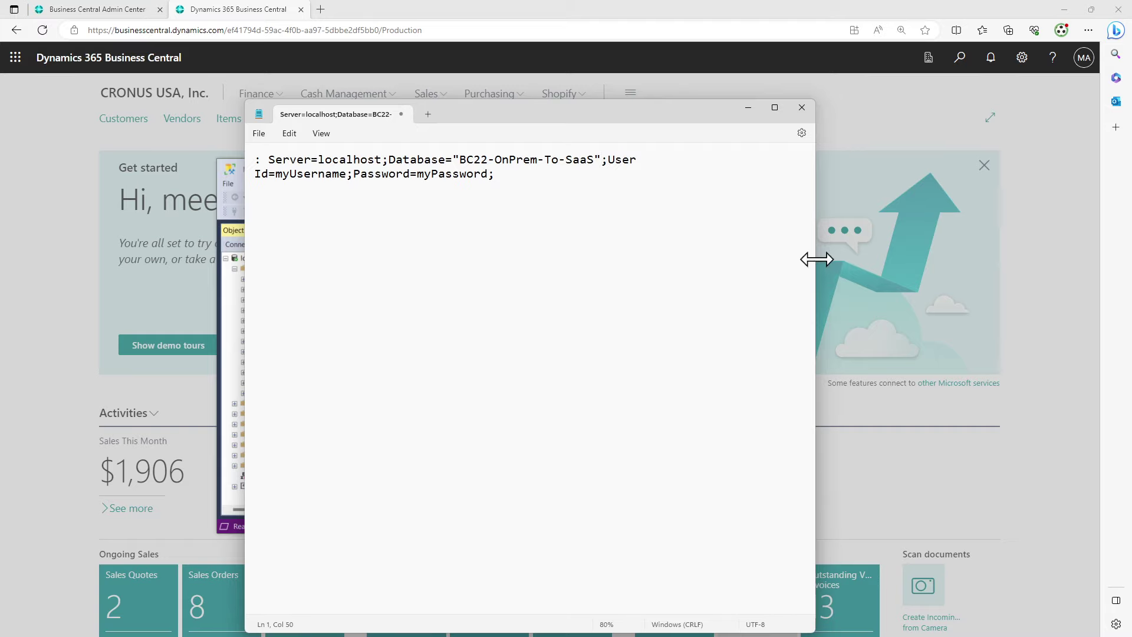
# Widen Notepad so the connection string fits one line, and select the myUsername placeholder
pyautogui.moveTo(816, 258); pyautogui.dragTo(1098, 258)
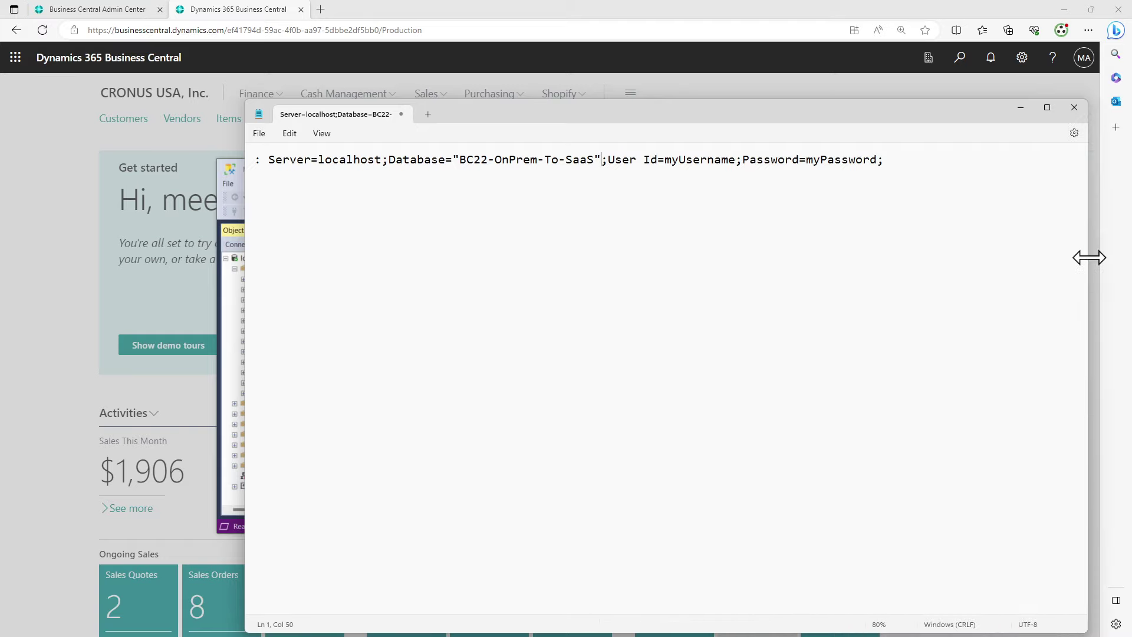
pyautogui.doubleClick(678, 160)
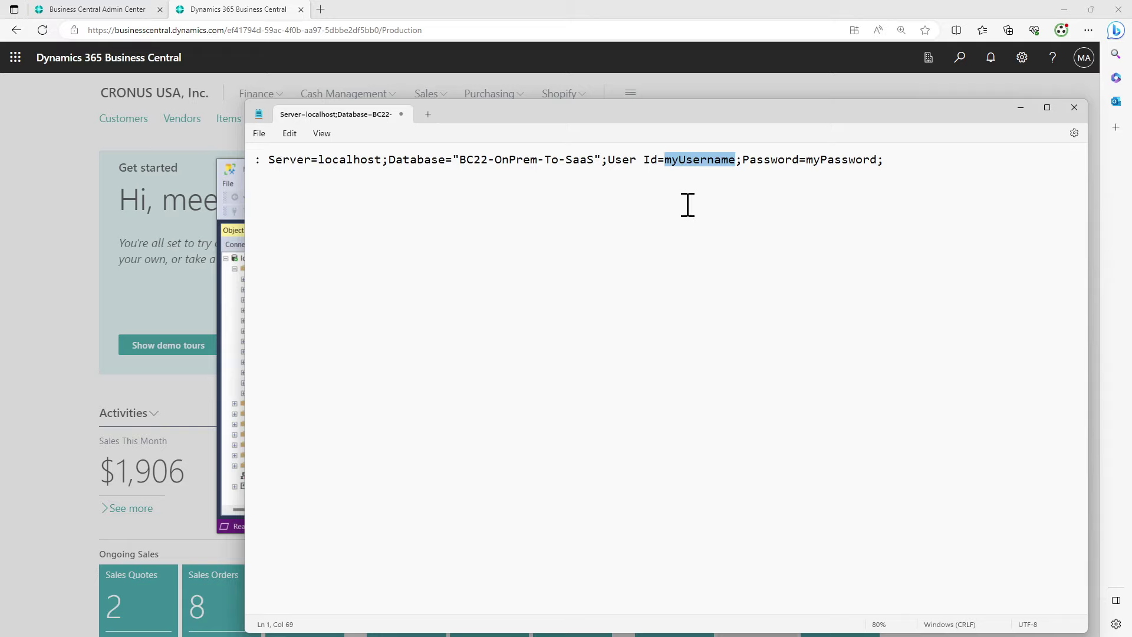
pyautogui.hotkey('alt', 'Tab')
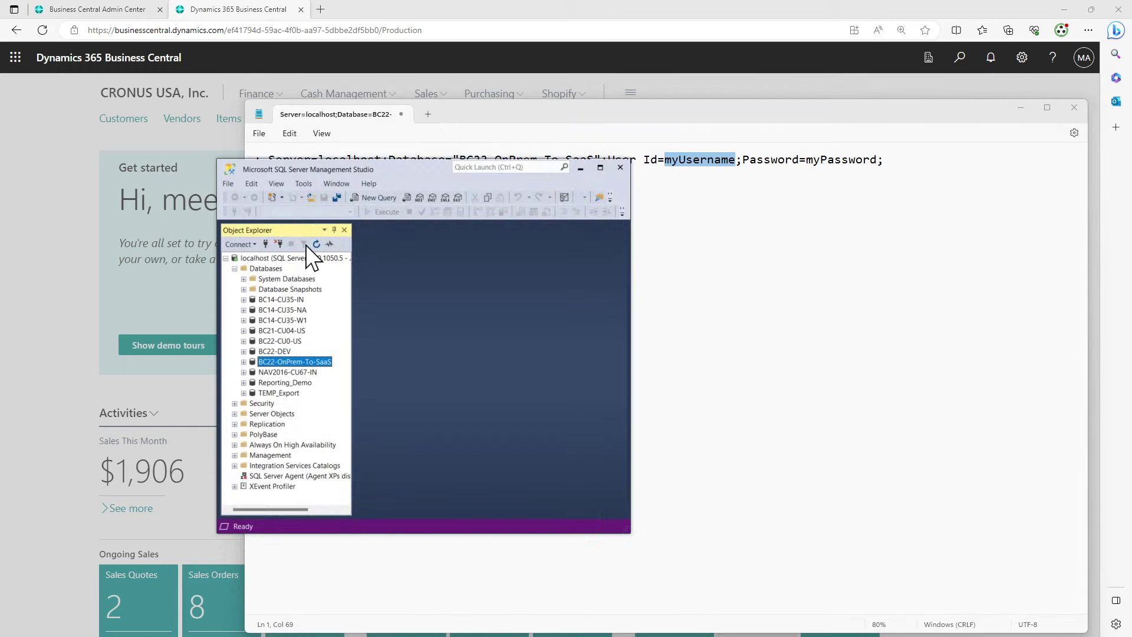
# Open a second localhost connection with SQL Server Authentication, entering the login's password
pyautogui.click(225, 258)
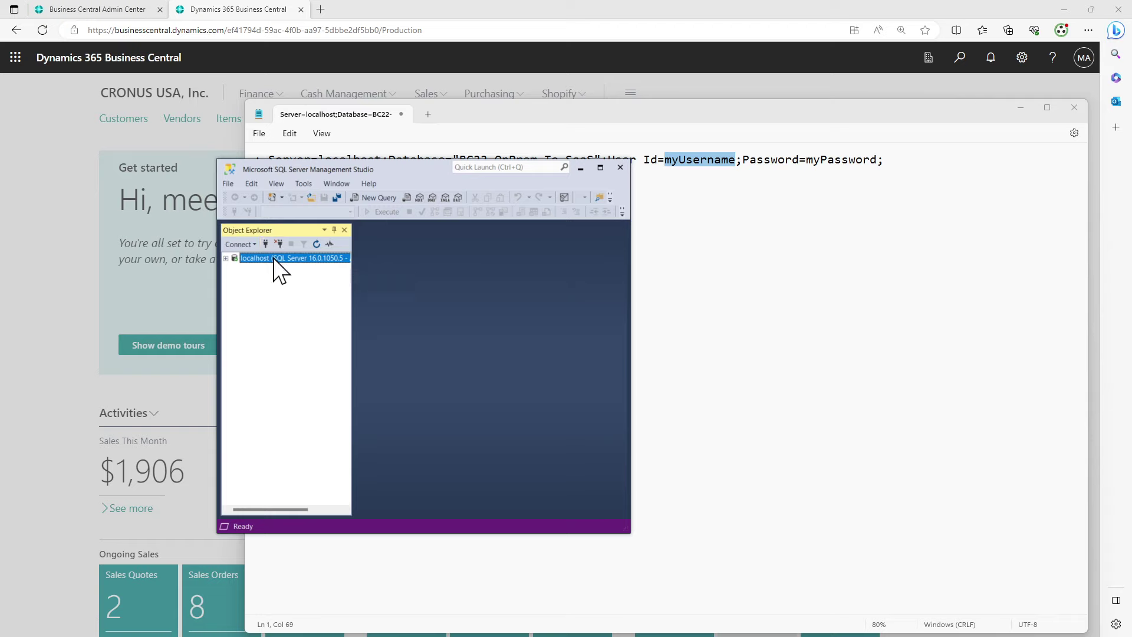
pyautogui.click(266, 244)
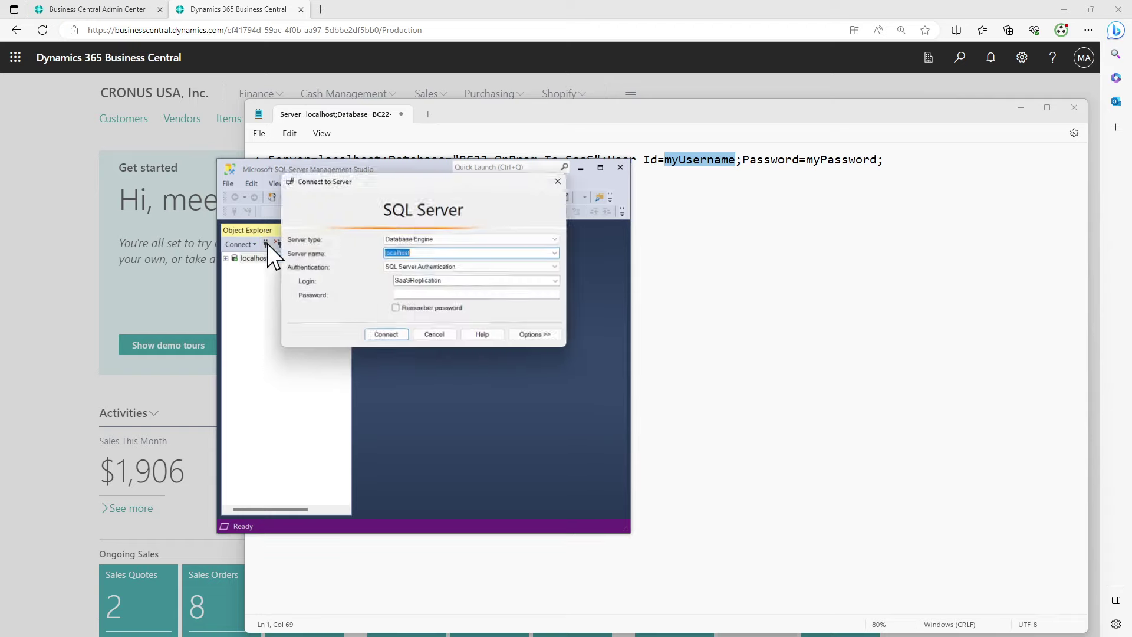
pyautogui.click(432, 294)
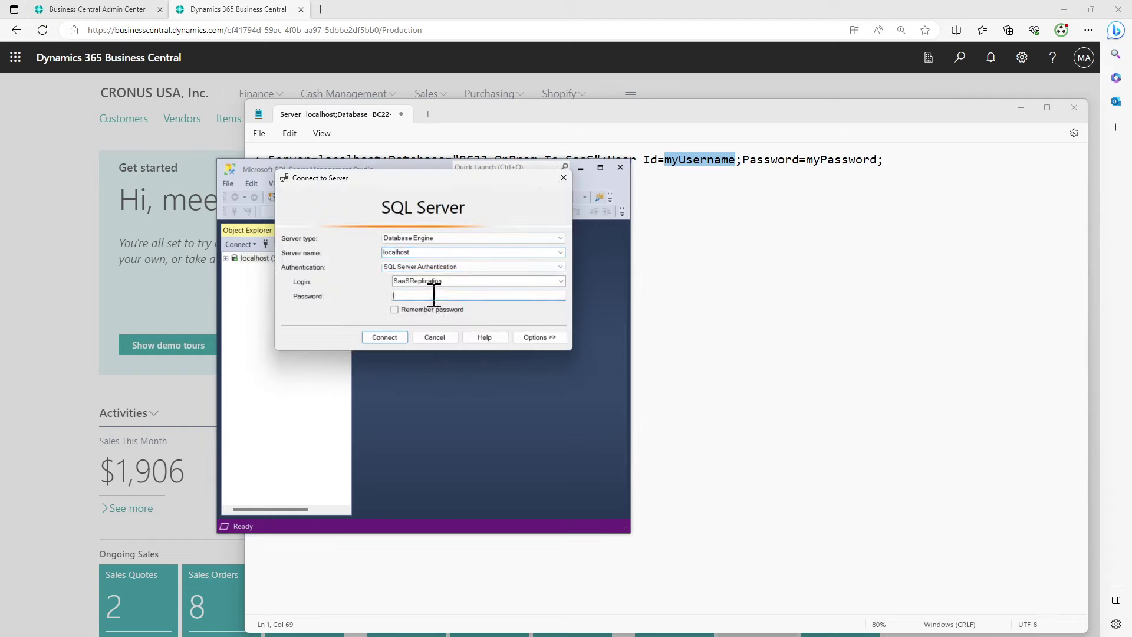
pyautogui.write('***************')
pyautogui.click(384, 337)
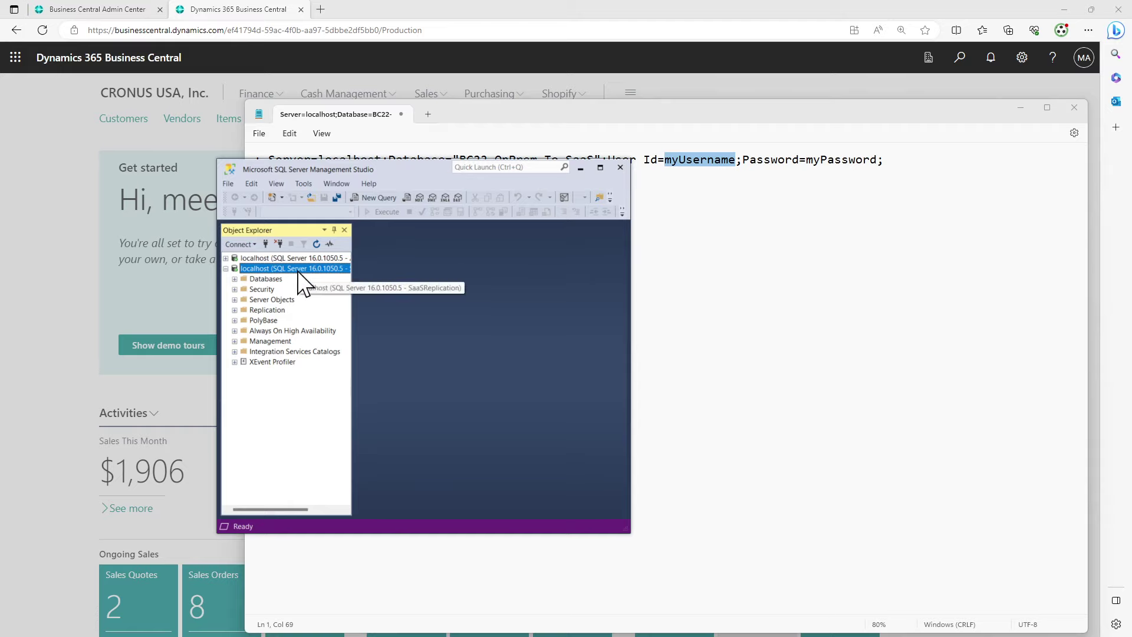
# Try BC22-OnPrem-To-SaaS properties under the SQL login, dismiss the access-denied error, and switch to the Windows connection
pyautogui.click(235, 280)
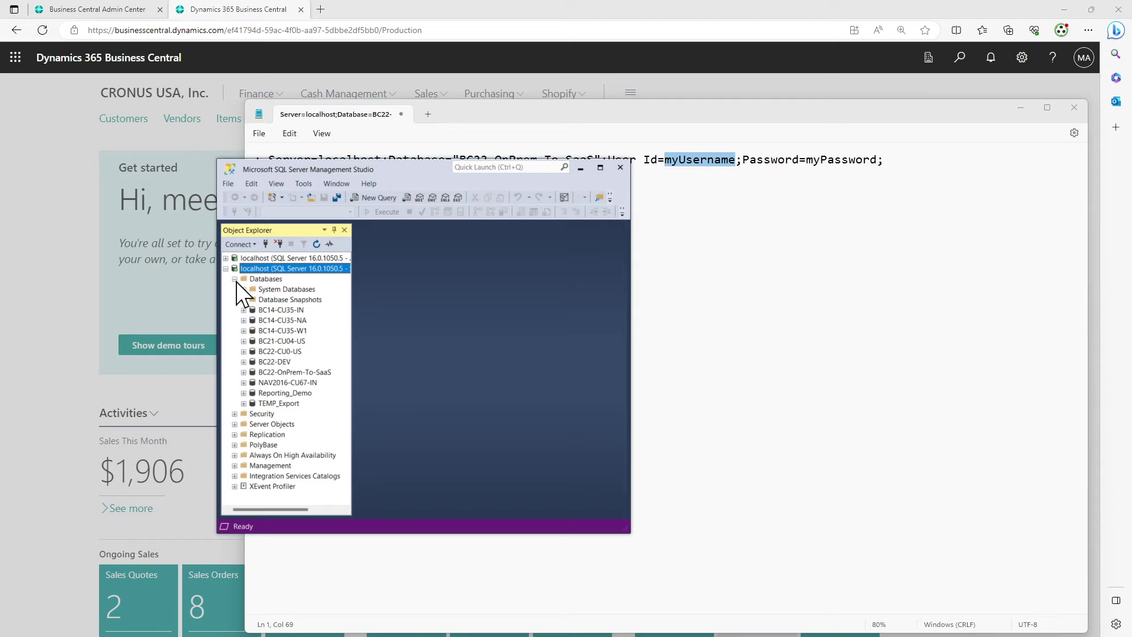
pyautogui.rightClick(295, 372)
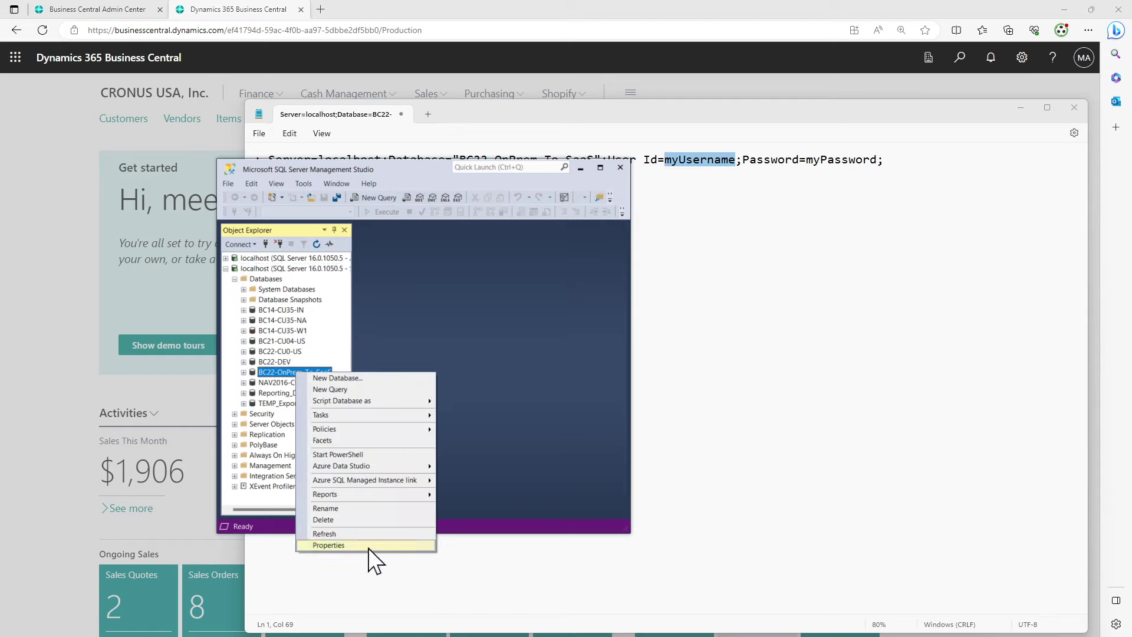
pyautogui.click(368, 546)
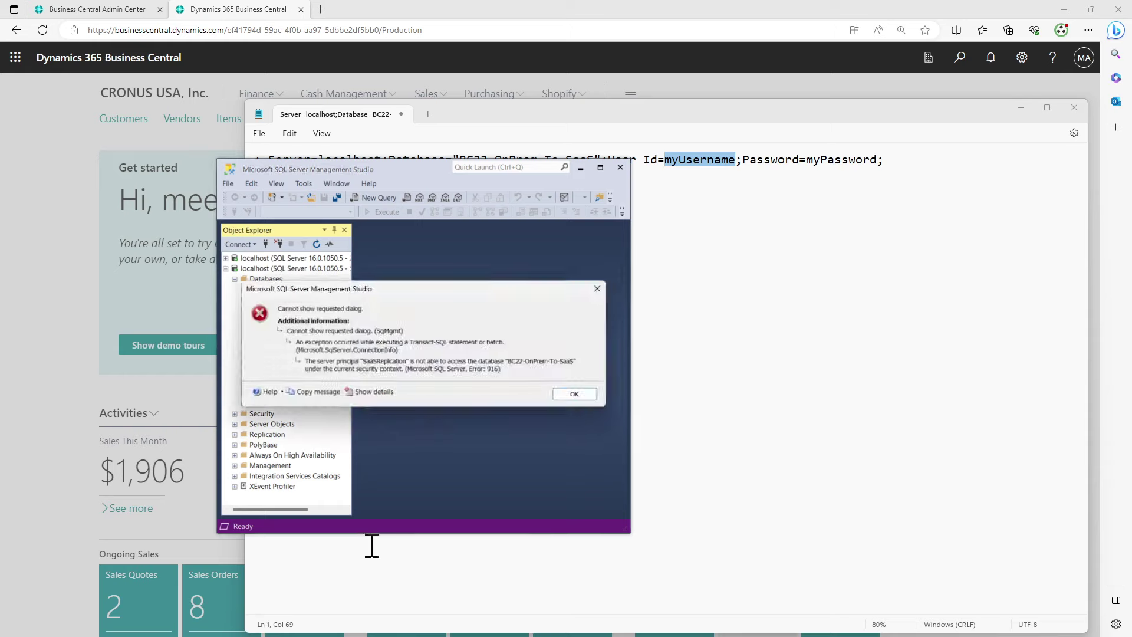
pyautogui.click(593, 401)
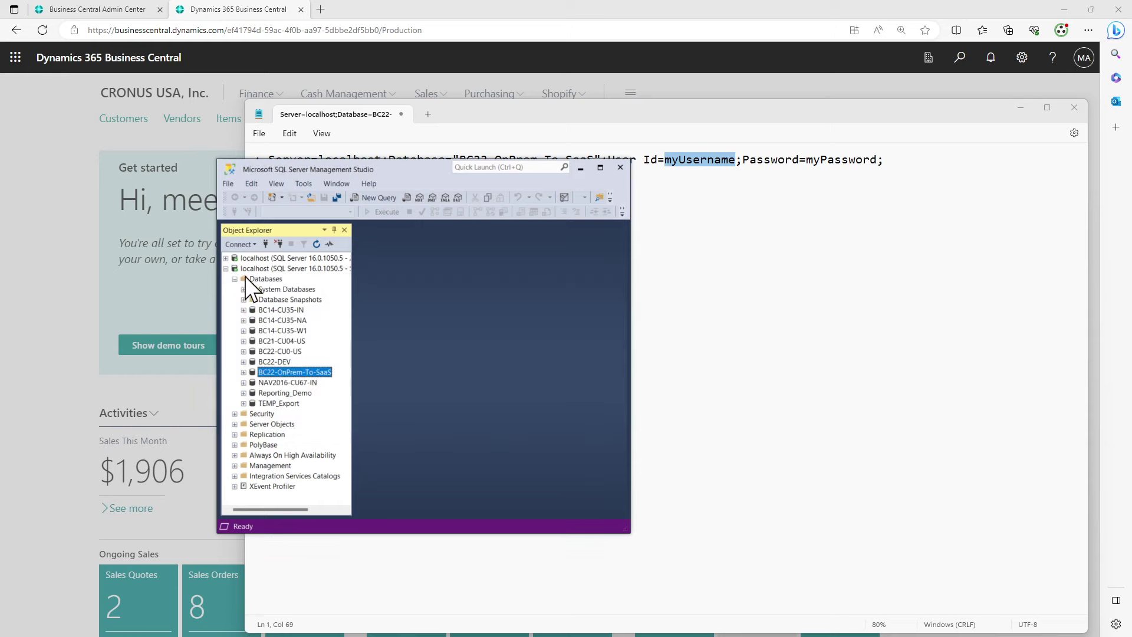
pyautogui.click(226, 269)
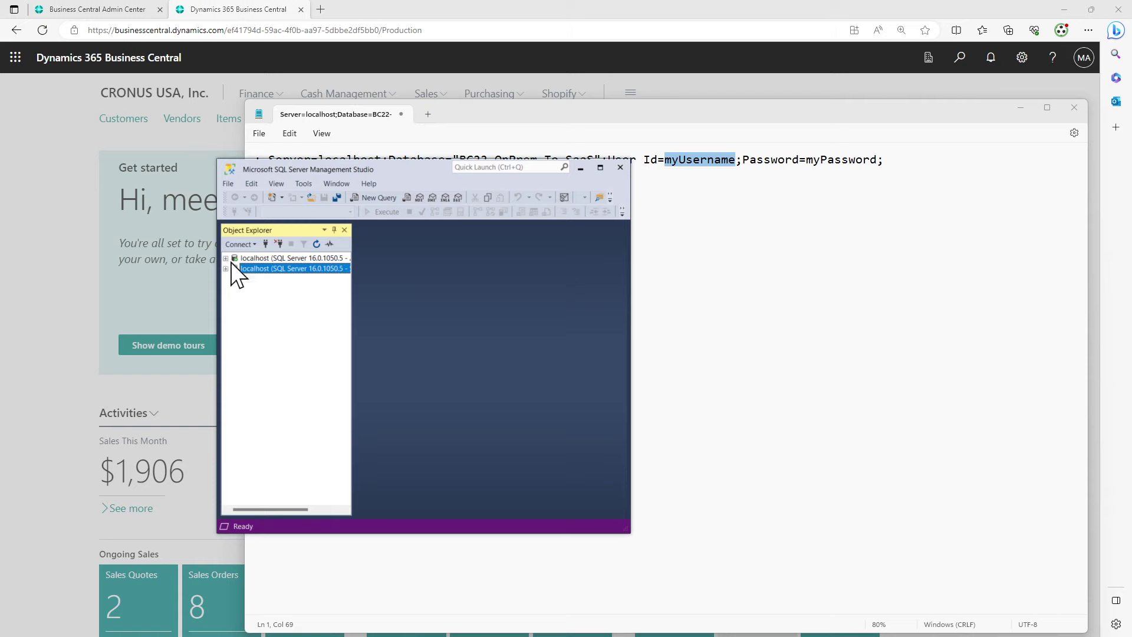
pyautogui.click(226, 259)
# Check BC22-OnPrem-To-SaaS properties: 957.69 MB size and Simple recovery model, then show the server logins
pyautogui.rightClick(292, 361)
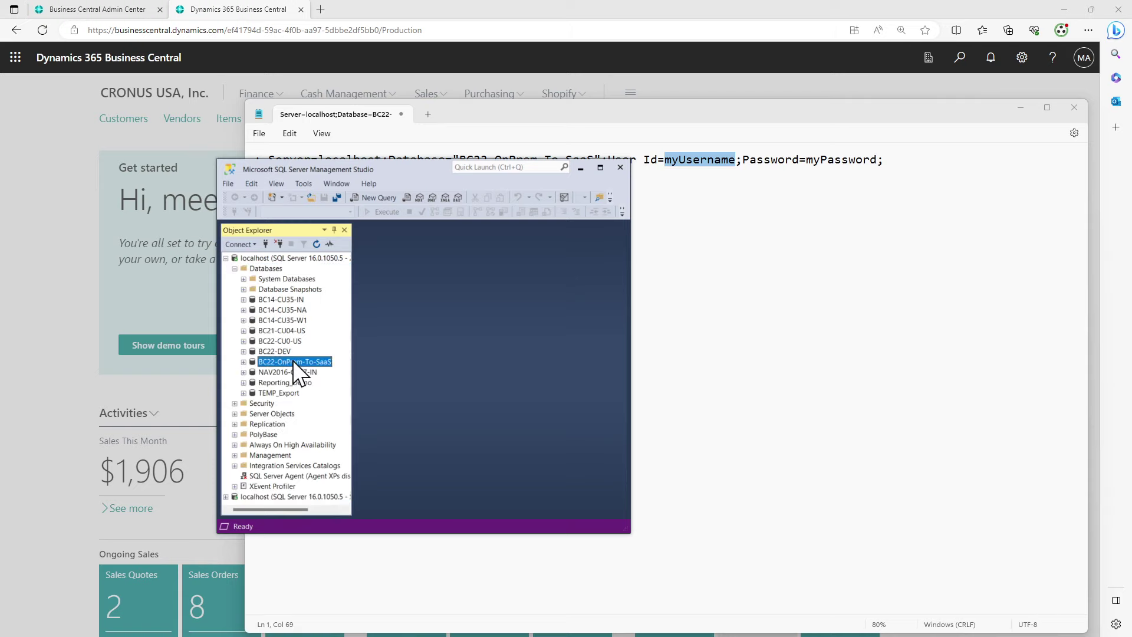
pyautogui.click(358, 535)
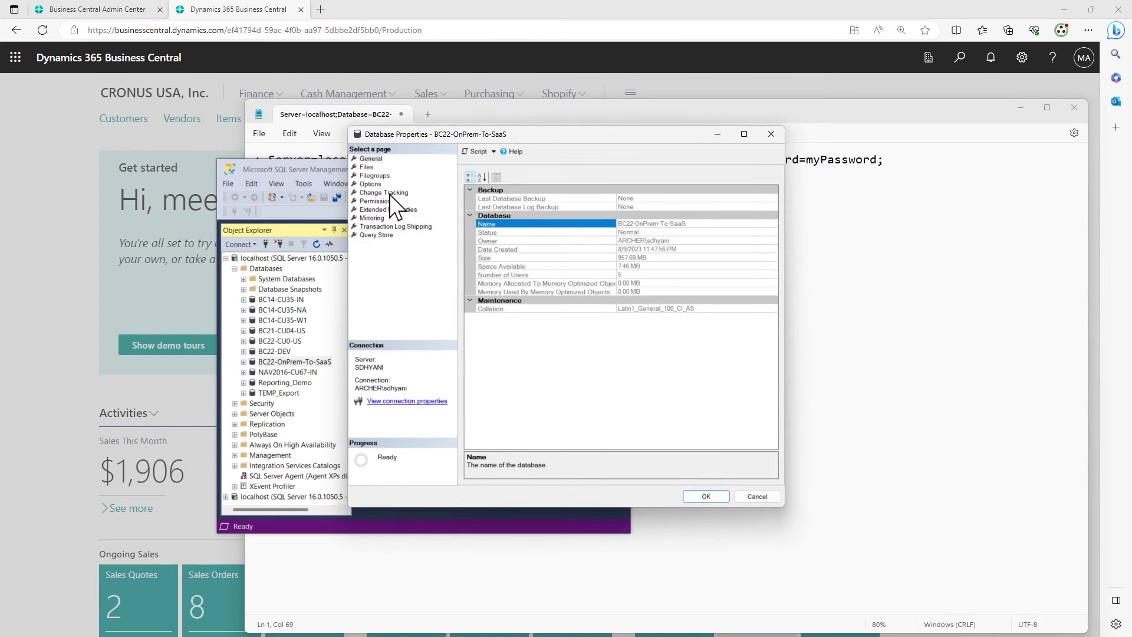
pyautogui.click(377, 182)
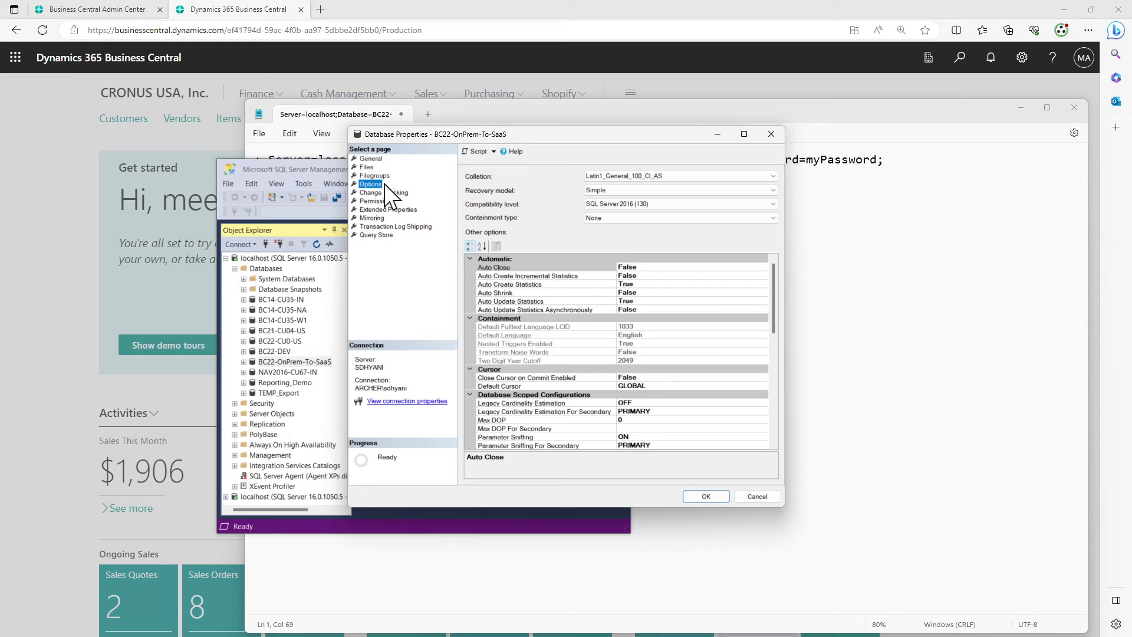
pyautogui.click(777, 134)
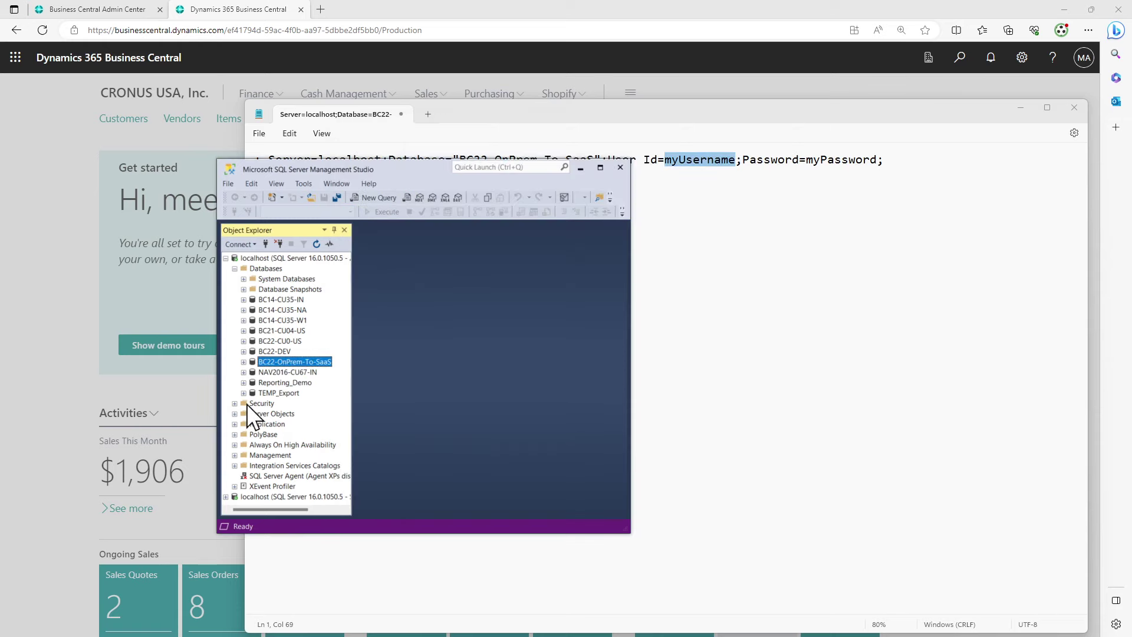
pyautogui.click(235, 404)
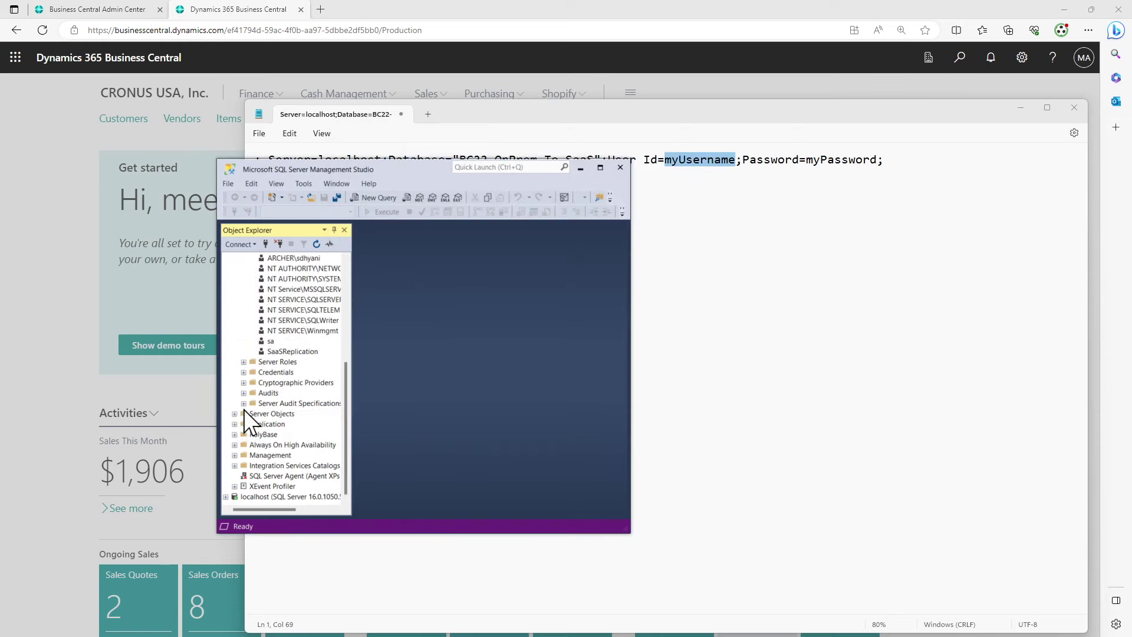
# Map the SaaSReplication login to BC22-OnPrem-To-SaaS with db_owner role membership and save
pyautogui.rightClick(307, 352)
pyautogui.click(353, 476)
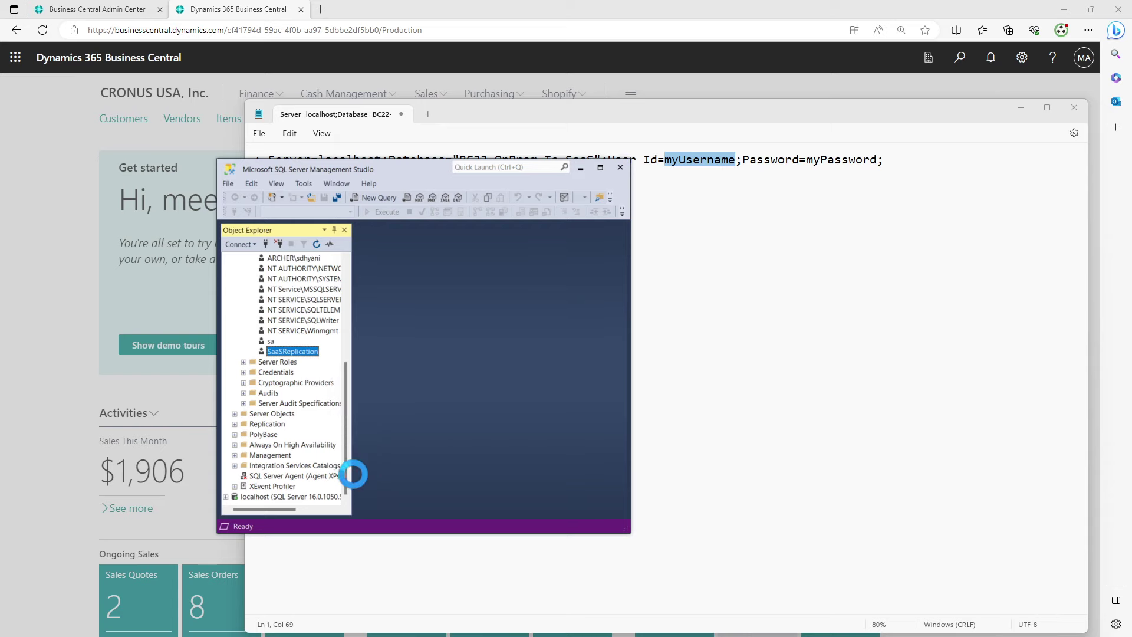
pyautogui.moveTo(598, 135); pyautogui.dragTo(482, 157)
pyautogui.click(263, 199)
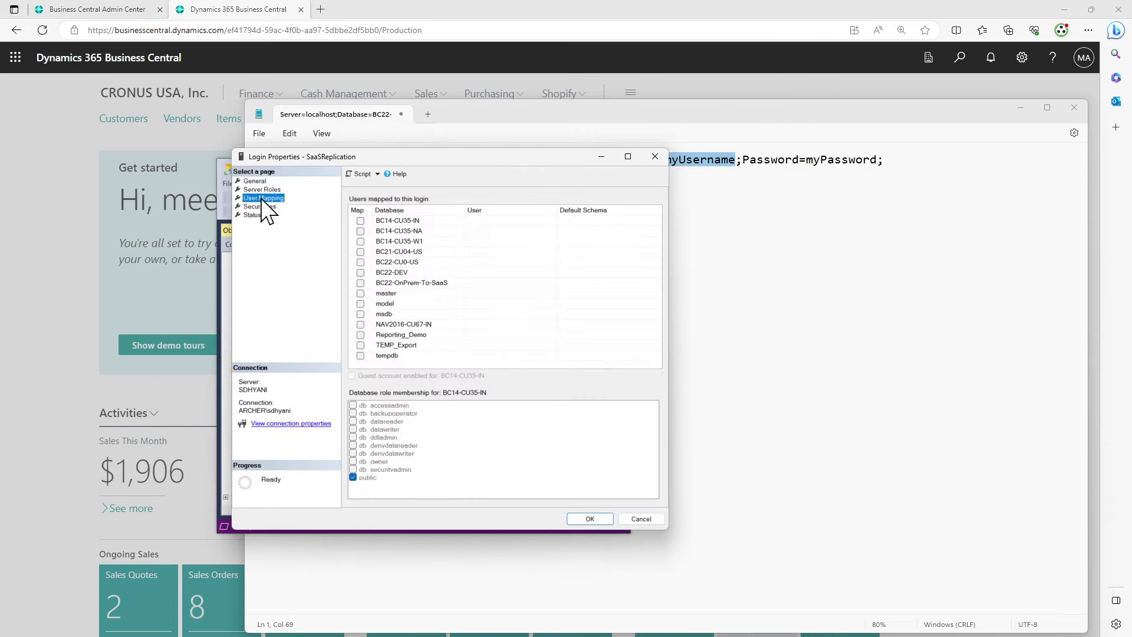
pyautogui.click(360, 282)
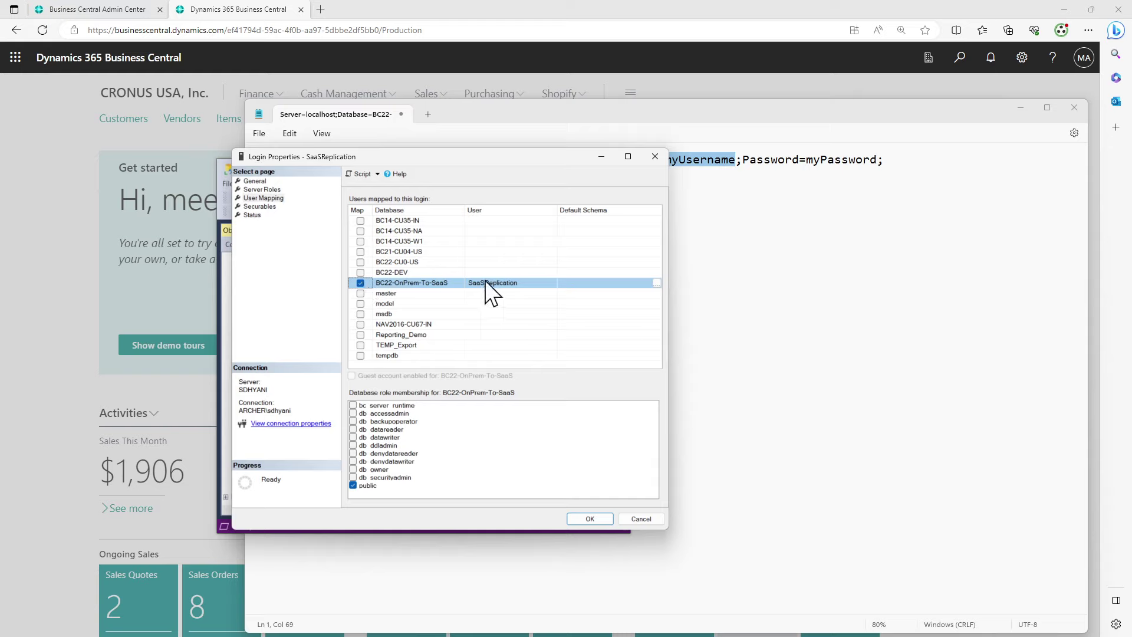
pyautogui.click(353, 469)
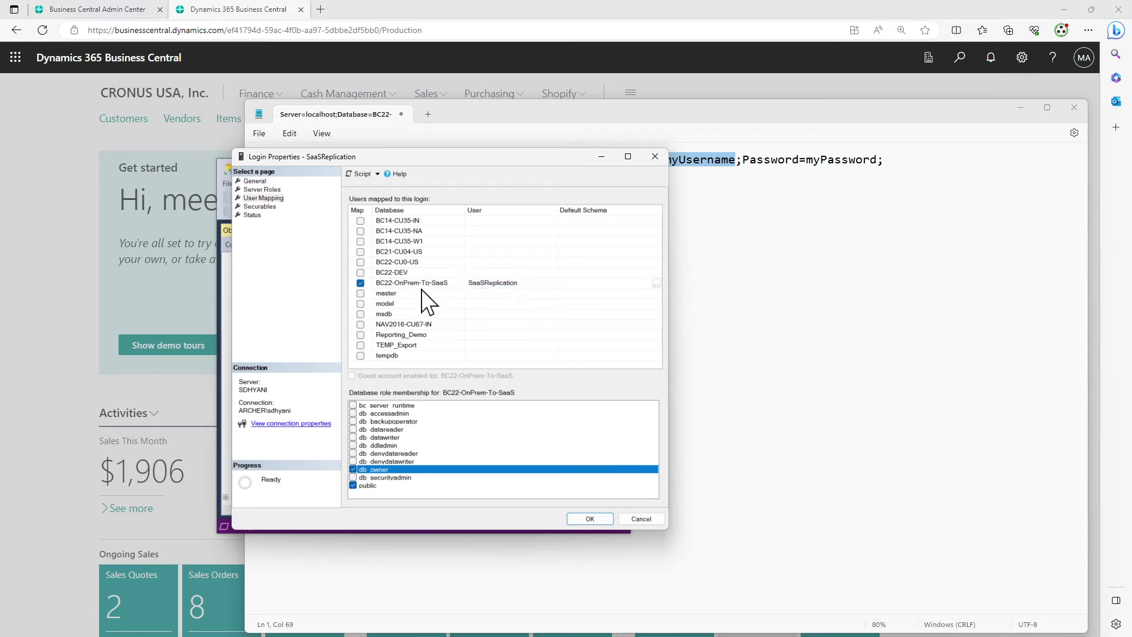
pyautogui.click(599, 518)
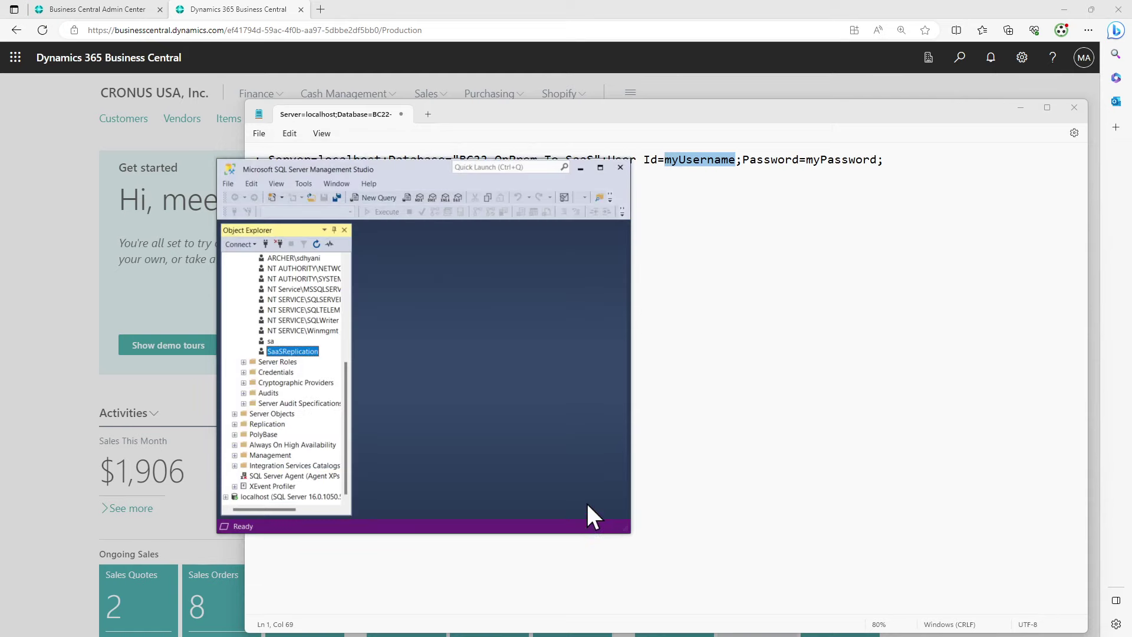
# Collapse the first server's tree and browse BC22-OnPrem-To-SaaS and its tables under the second localhost connection
pyautogui.scroll(6, 282, 447)
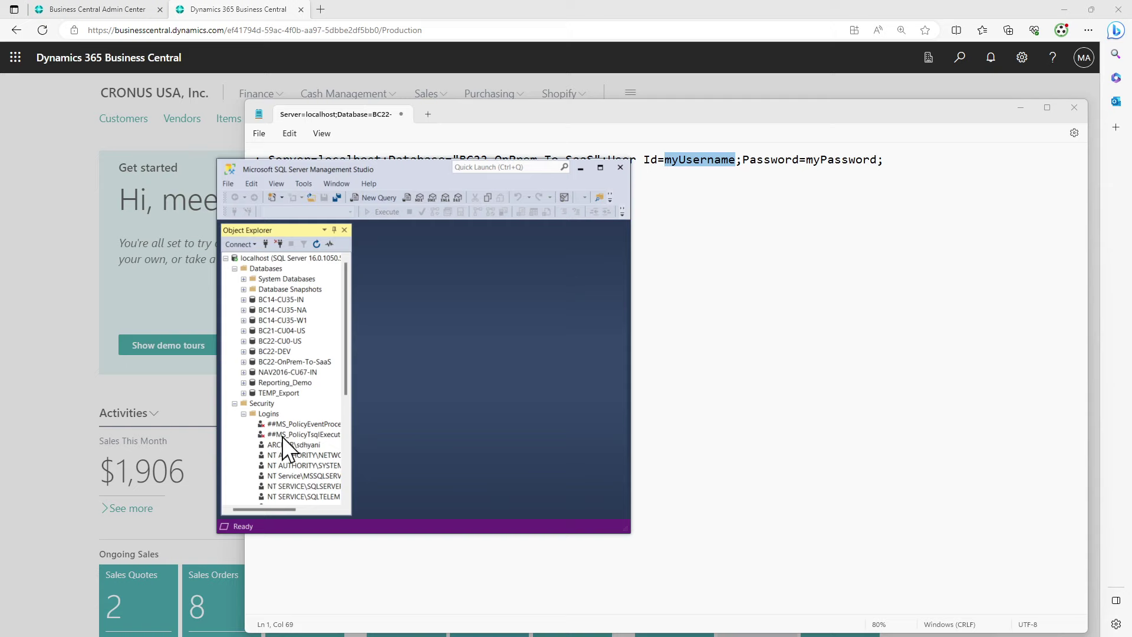
pyautogui.click(234, 404)
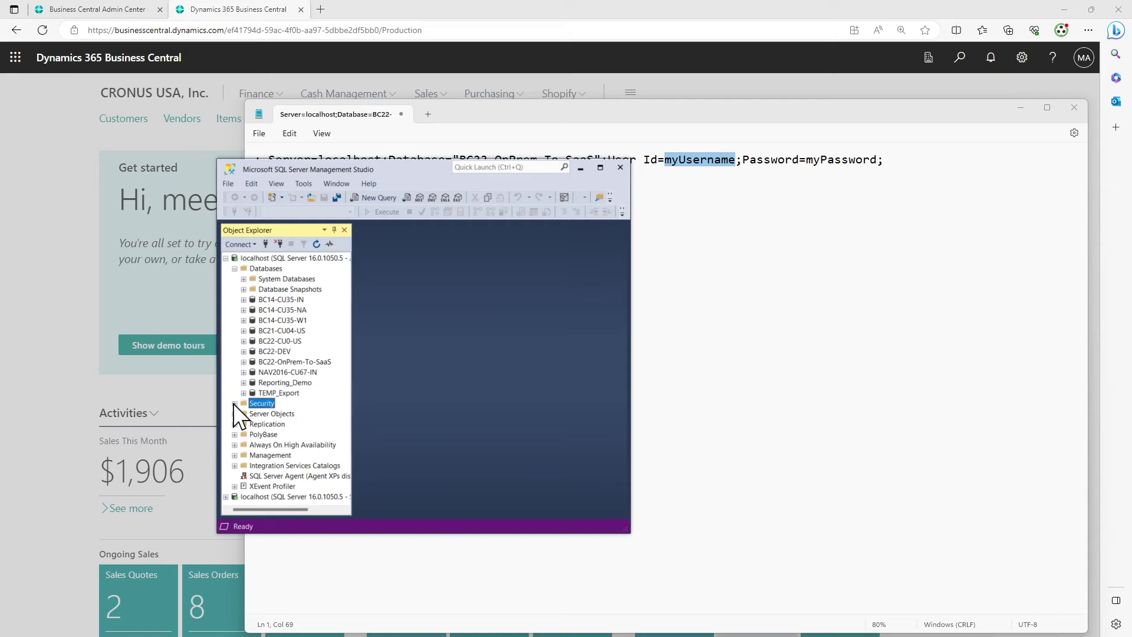
pyautogui.click(237, 268)
pyautogui.click(228, 258)
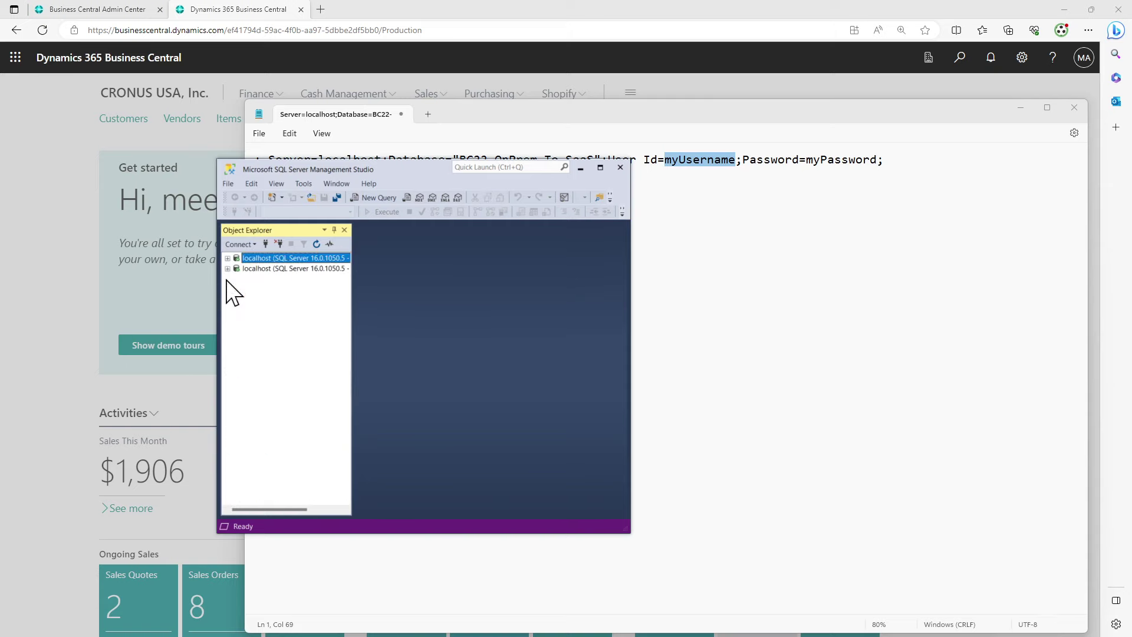
pyautogui.click(227, 269)
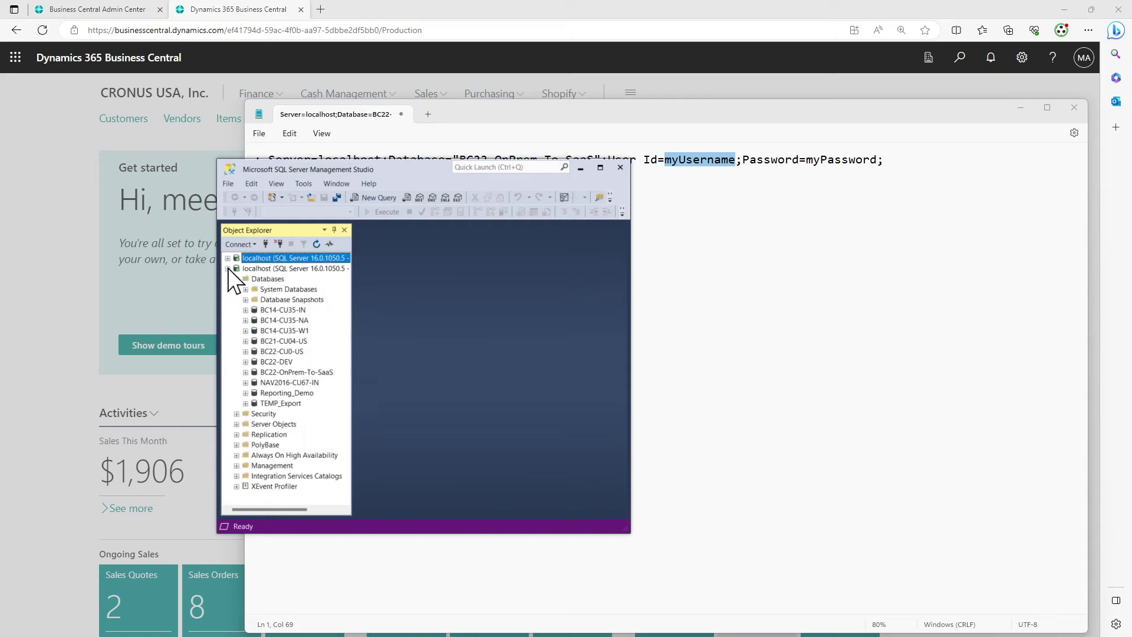
pyautogui.click(246, 374)
pyautogui.click(255, 394)
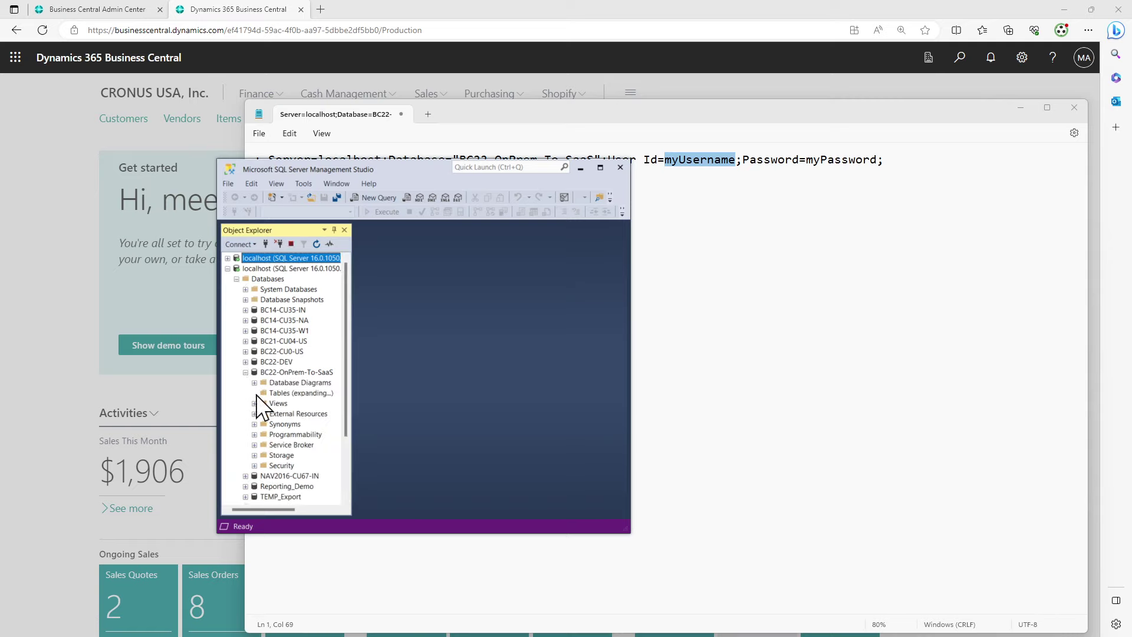
pyautogui.click(259, 384)
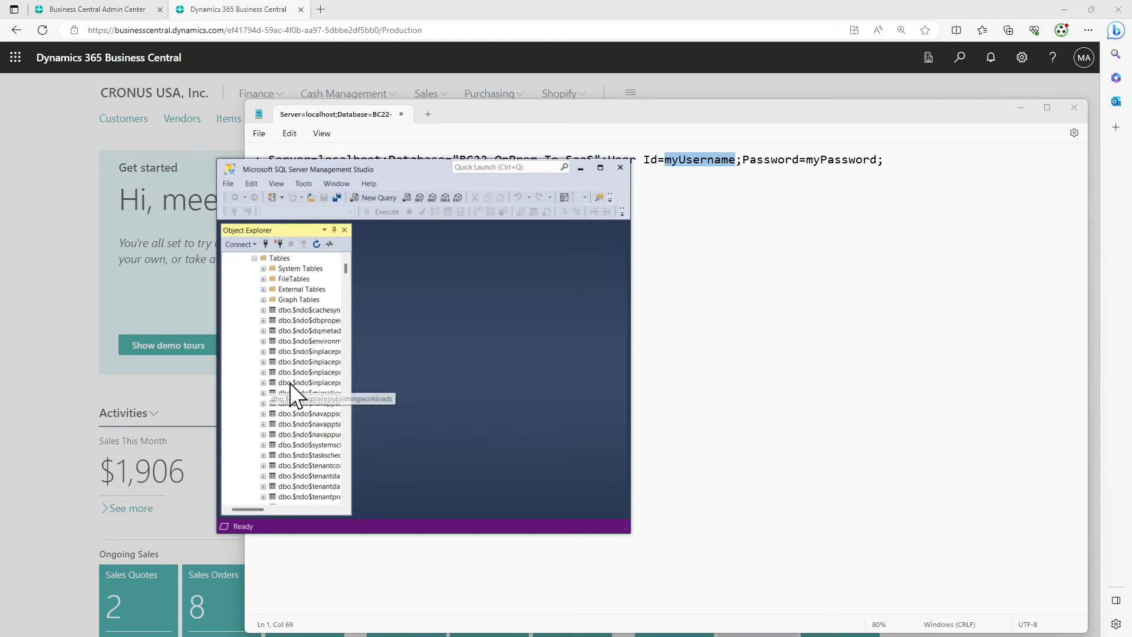
pyautogui.scroll(5, 289, 393)
pyautogui.click(245, 372)
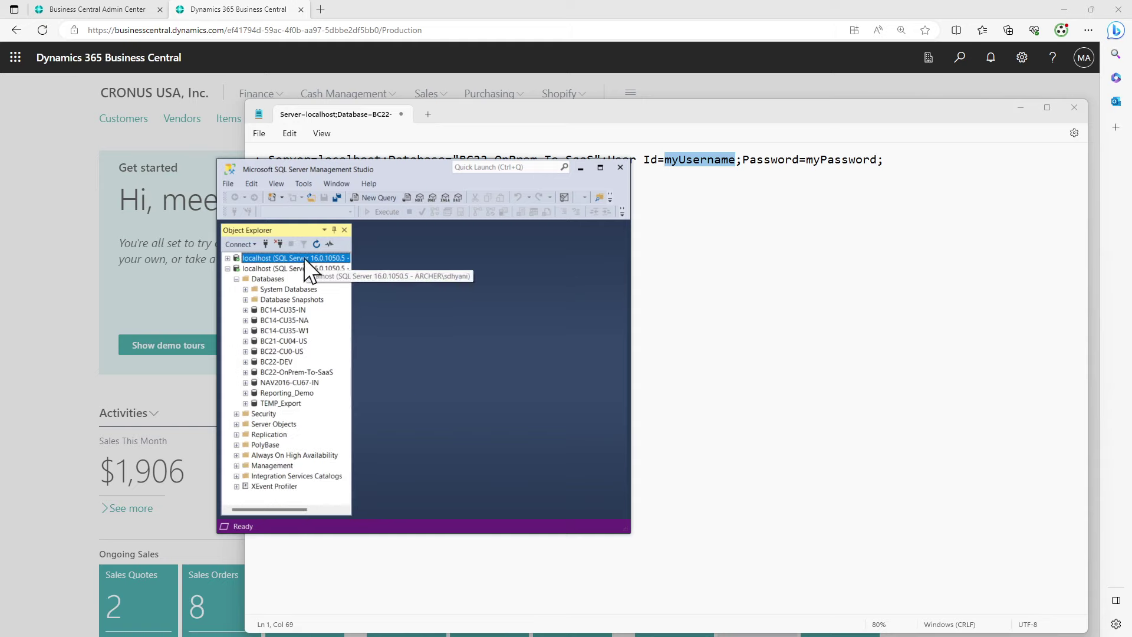
# Copy the SaaSReplication login name from Connect to Server and replace myUsername with it
pyautogui.click(264, 244)
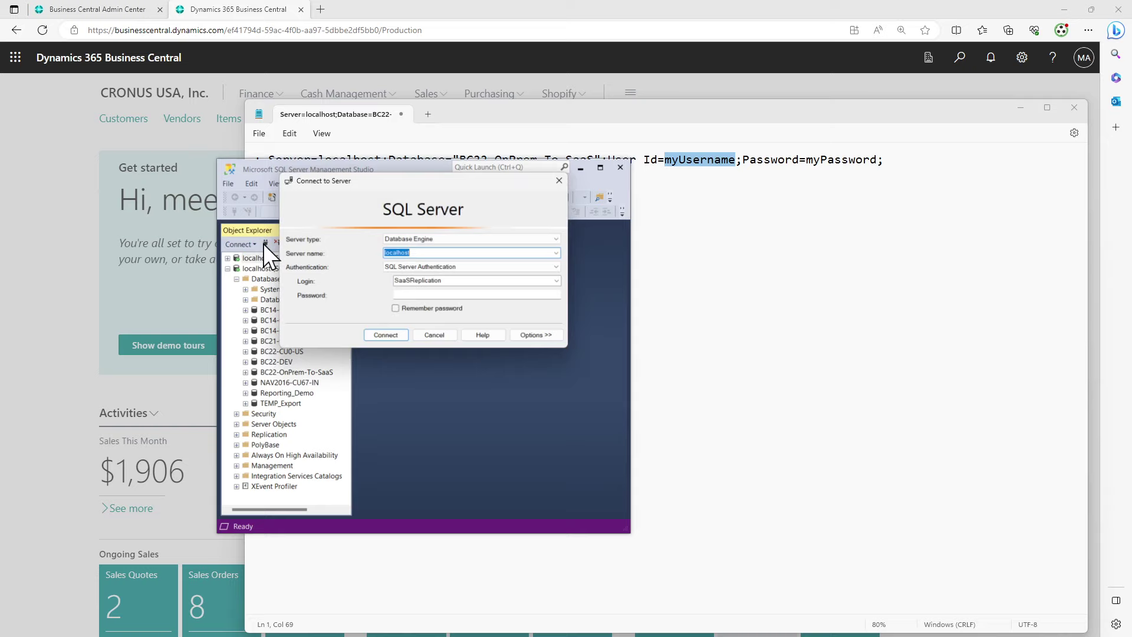
pyautogui.doubleClick(448, 282)
pyautogui.hotkey('ctrl', 'c')
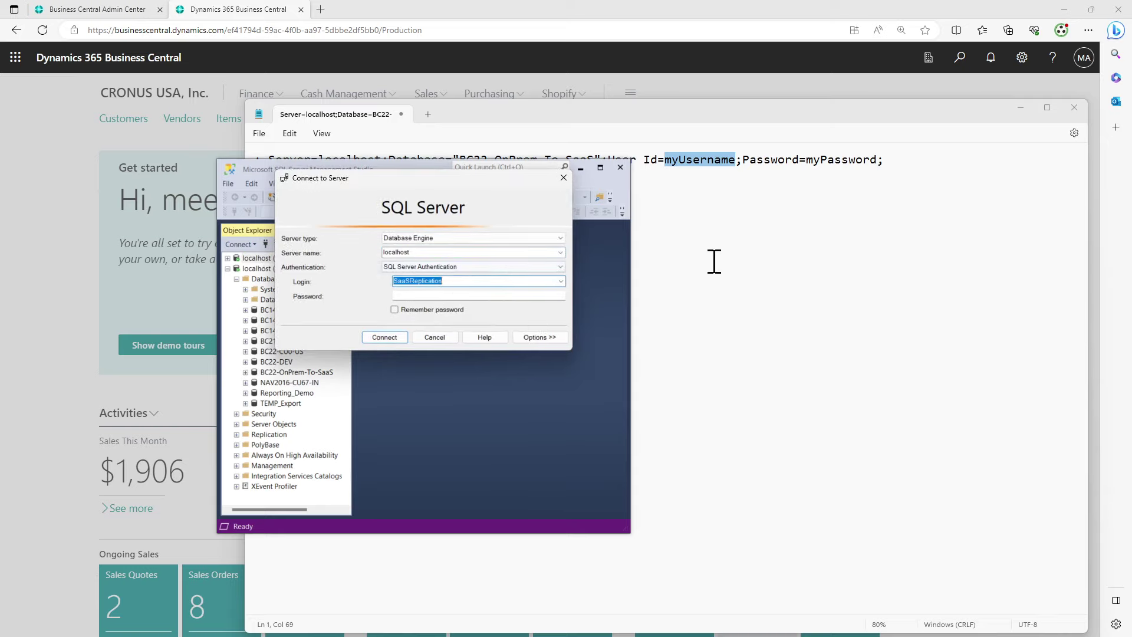
pyautogui.click(714, 261)
pyautogui.doubleClick(706, 161)
pyautogui.hotkey('ctrl', 'v')
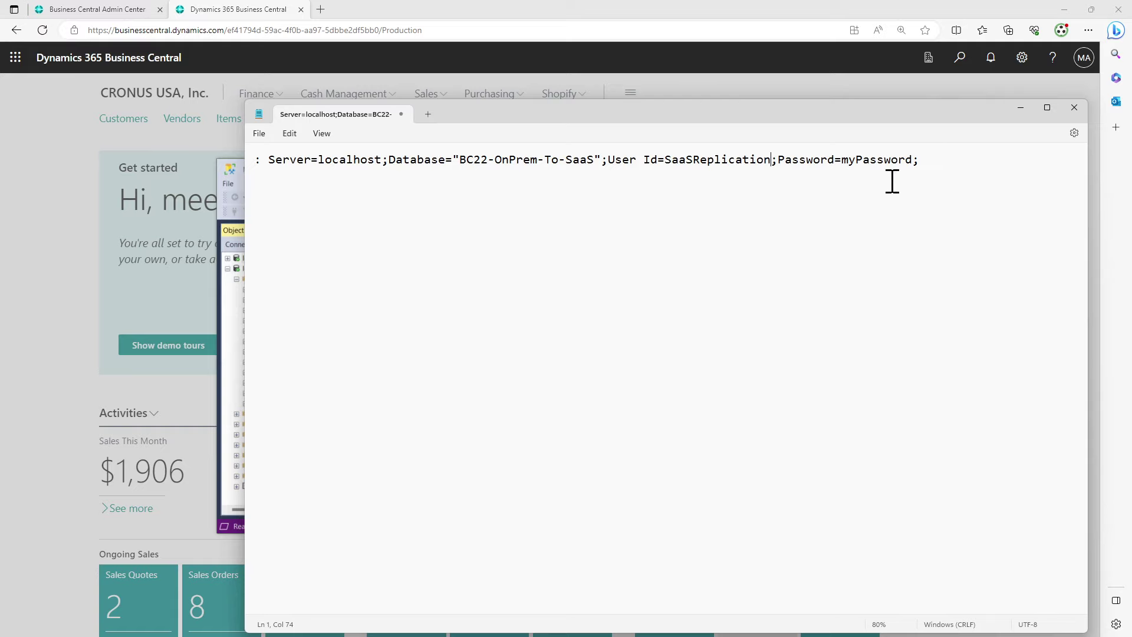
# Replace the myPassword placeholder with the login's password and select the whole connection string
pyautogui.doubleClick(891, 159)
pyautogui.write('demo1')
pyautogui.moveTo(269, 160); pyautogui.dragTo(956, 155)
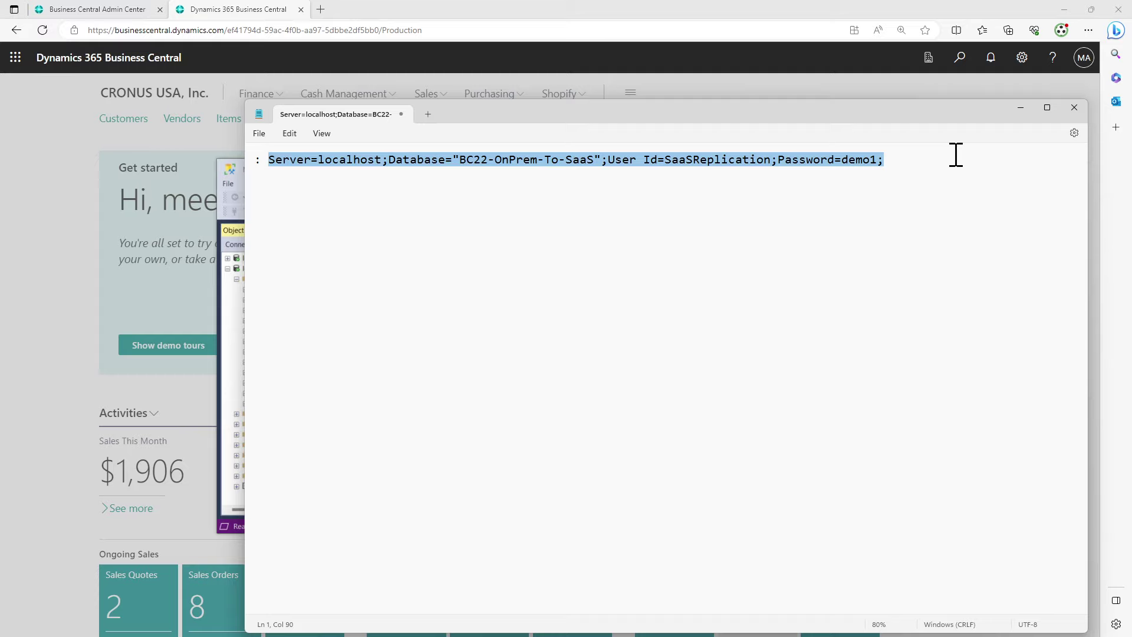
# Move a new blank note into its own window and remove the leading colon before Server=localhost
pyautogui.click(437, 115)
pyautogui.moveTo(459, 110); pyautogui.dragTo(112, 382)
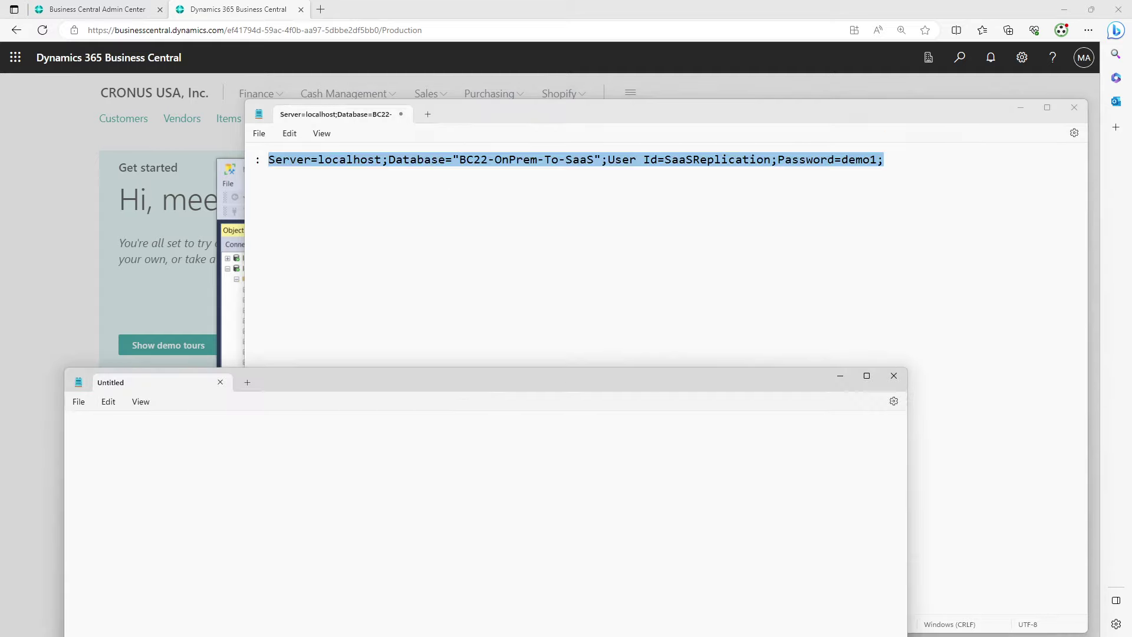
pyautogui.moveTo(475, 372); pyautogui.dragTo(177, 634)
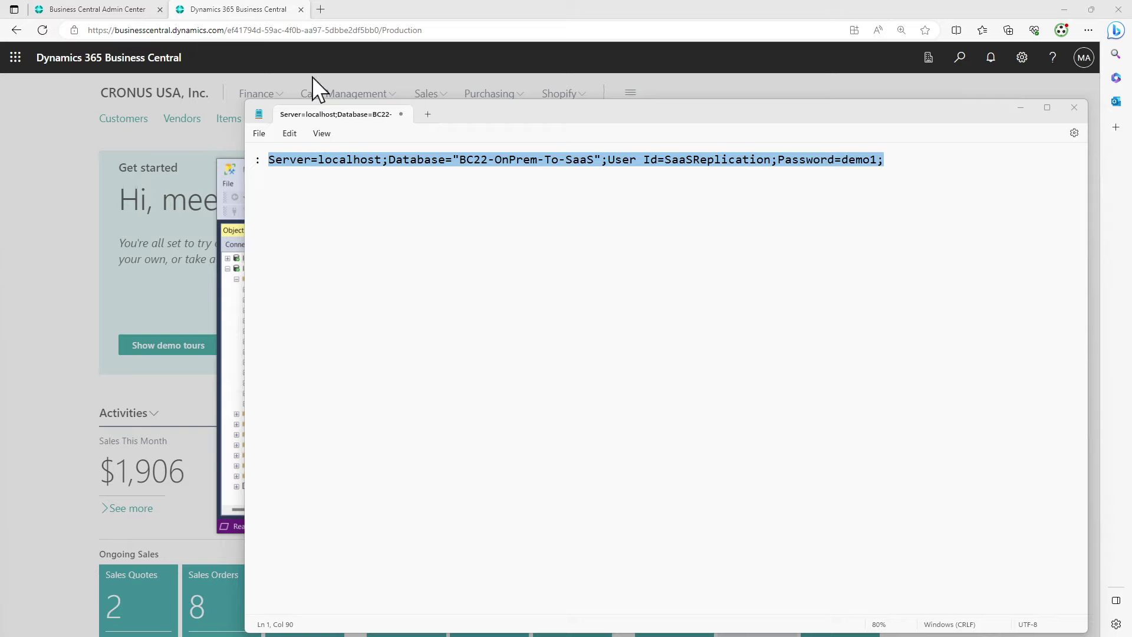
pyautogui.click(270, 161)
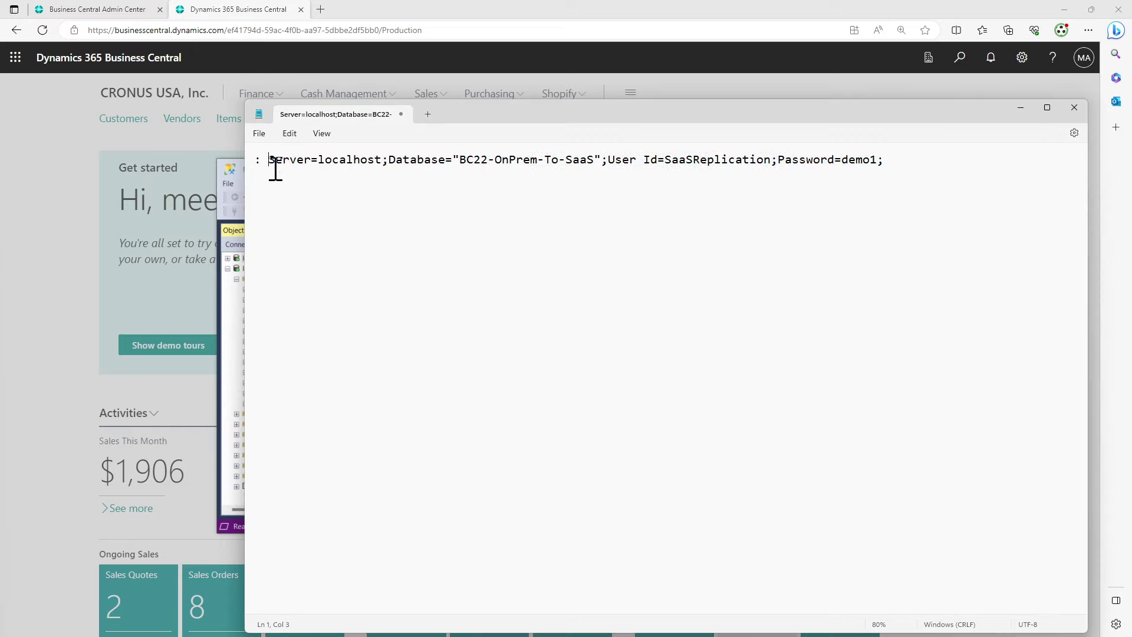
pyautogui.press('BackSpace')
pyautogui.press('BackSpace')
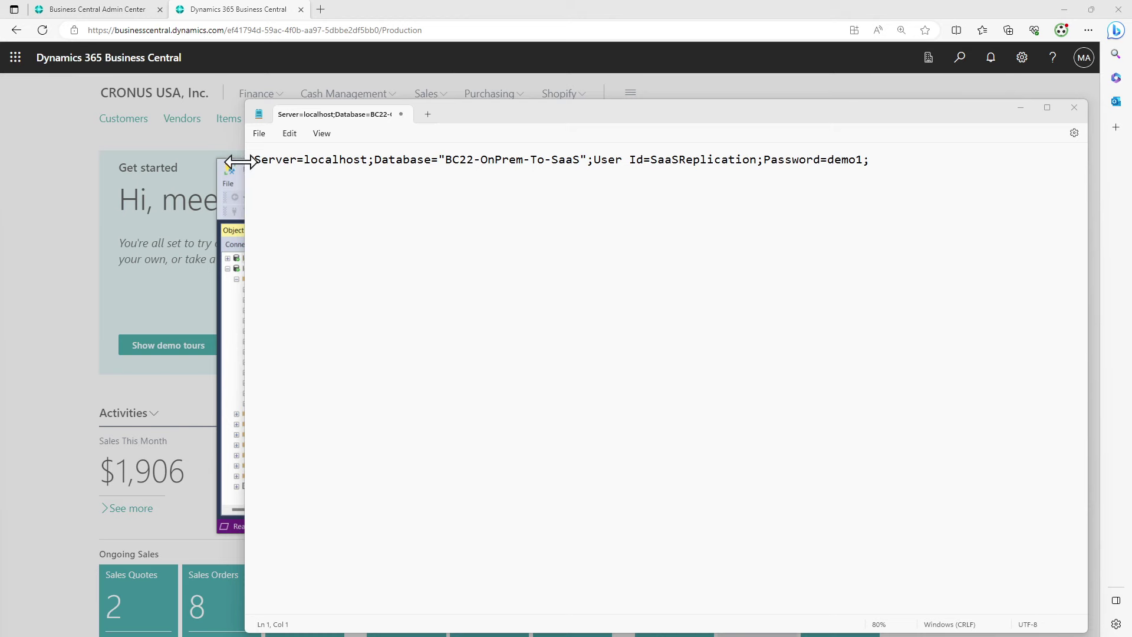
# Paste the connection string into Cloud Migration Setup's SQL Connection String field and proceed
pyautogui.click(223, 17)
pyautogui.click(552, 350)
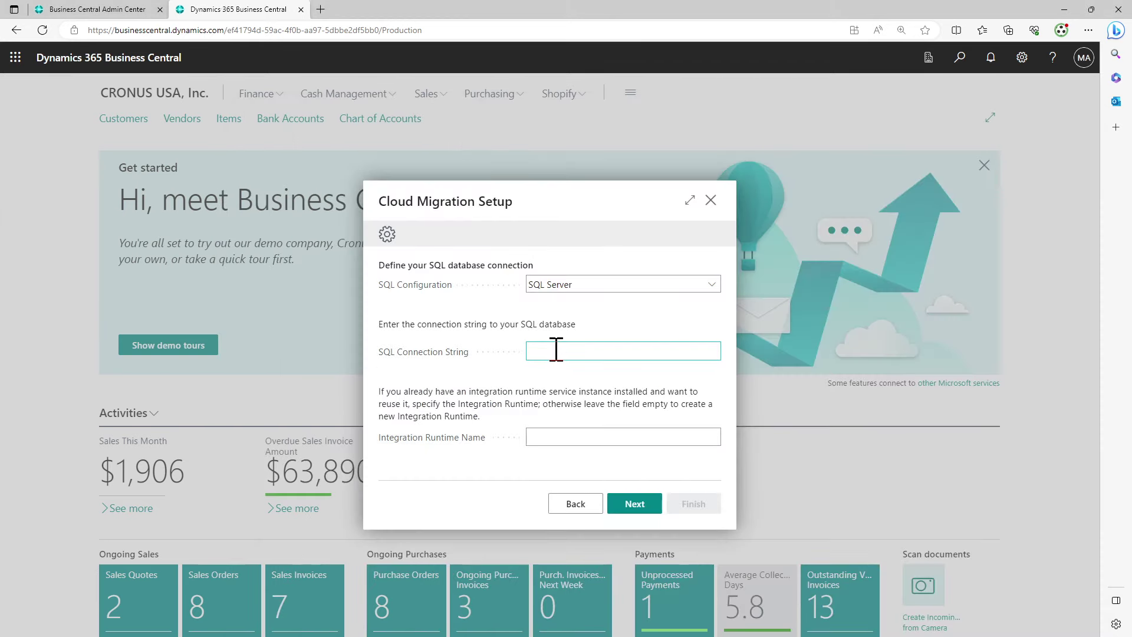
pyautogui.hotkey('ctrl', 'v')
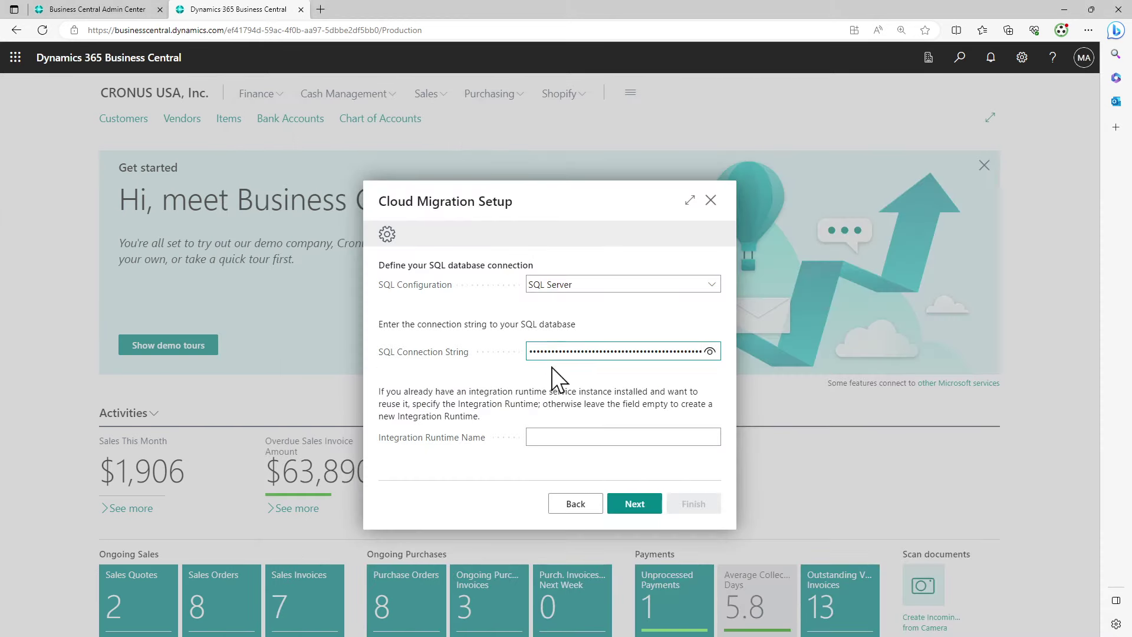
pyautogui.click(540, 371)
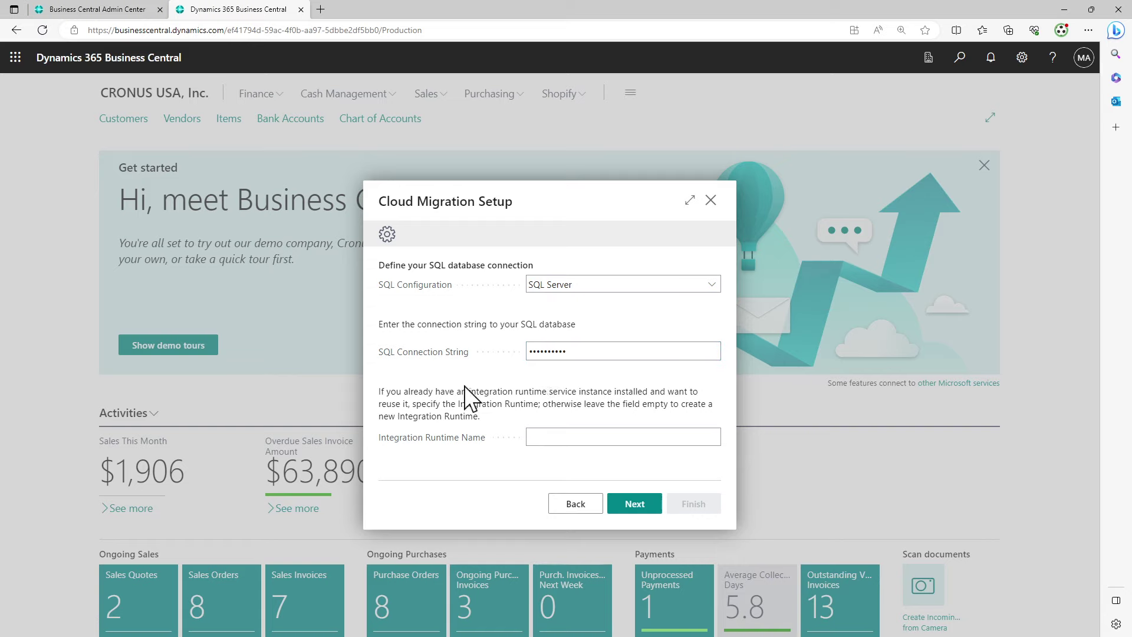
pyautogui.moveTo(476, 444)
pyautogui.click(655, 509)
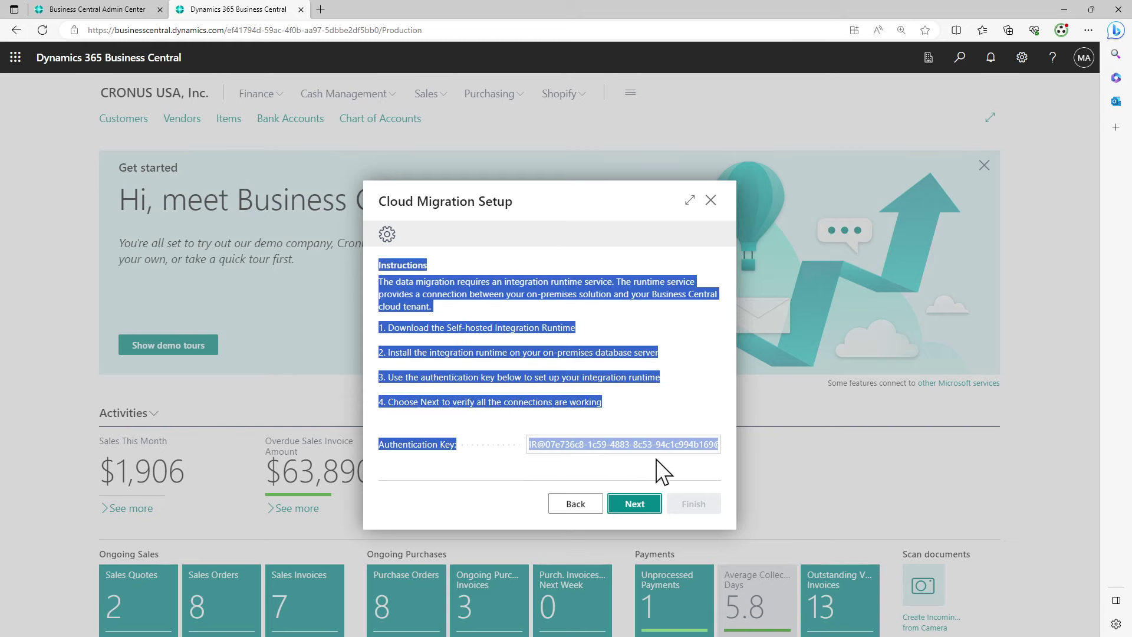
# Copy the integration runtime authentication key and paste it on a new line under the connection string
pyautogui.click(664, 474)
pyautogui.click(627, 454)
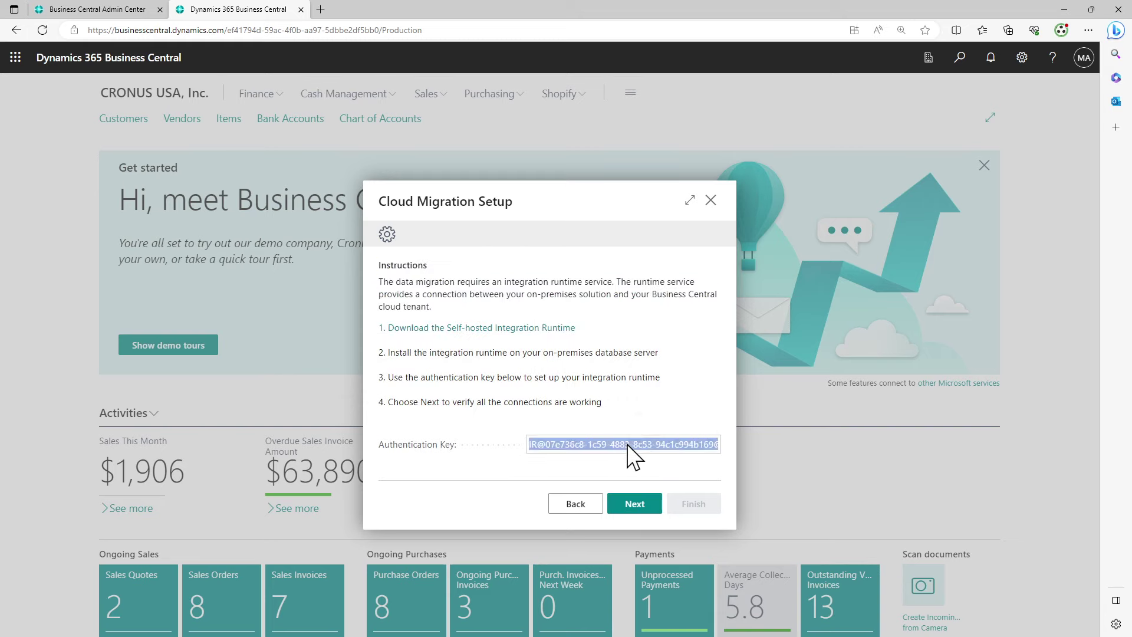
pyautogui.rightClick(627, 447)
pyautogui.click(660, 214)
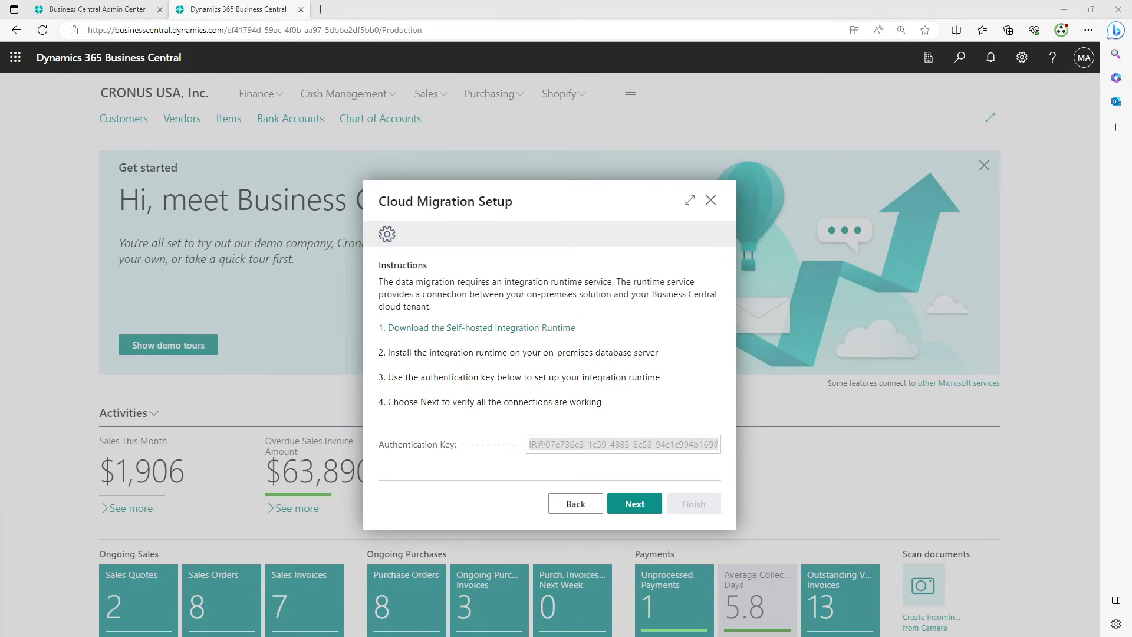
pyautogui.hotkey('alt', 'Tab')
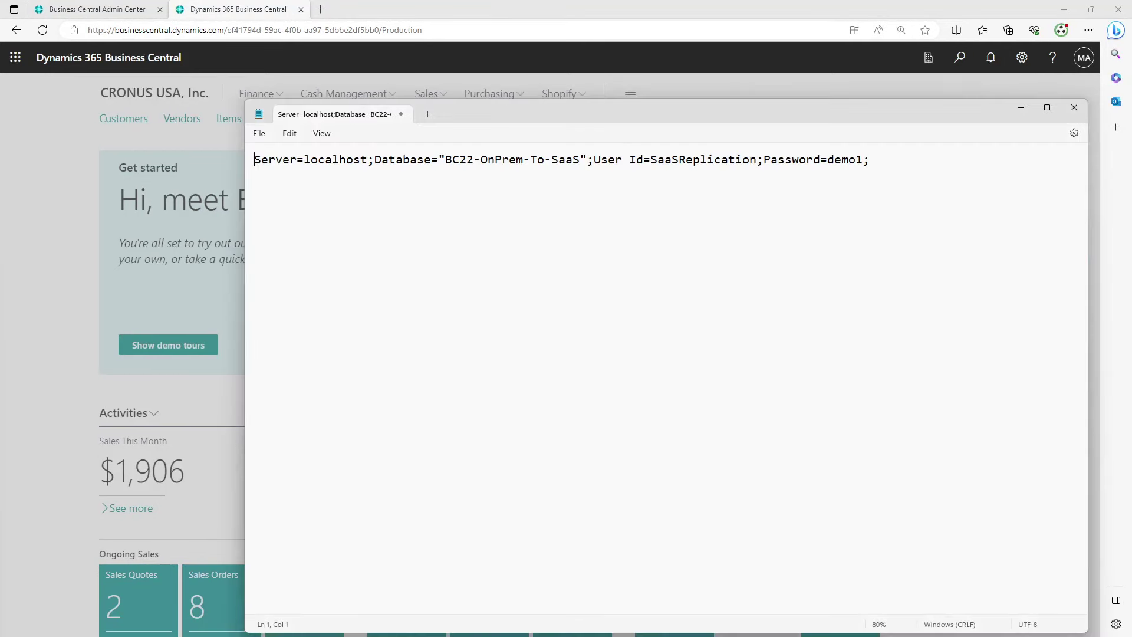
pyautogui.click(950, 165)
pyautogui.press('Return')
pyautogui.press('Return')
pyautogui.press('Return')
pyautogui.hotkey('ctrl', 'v')
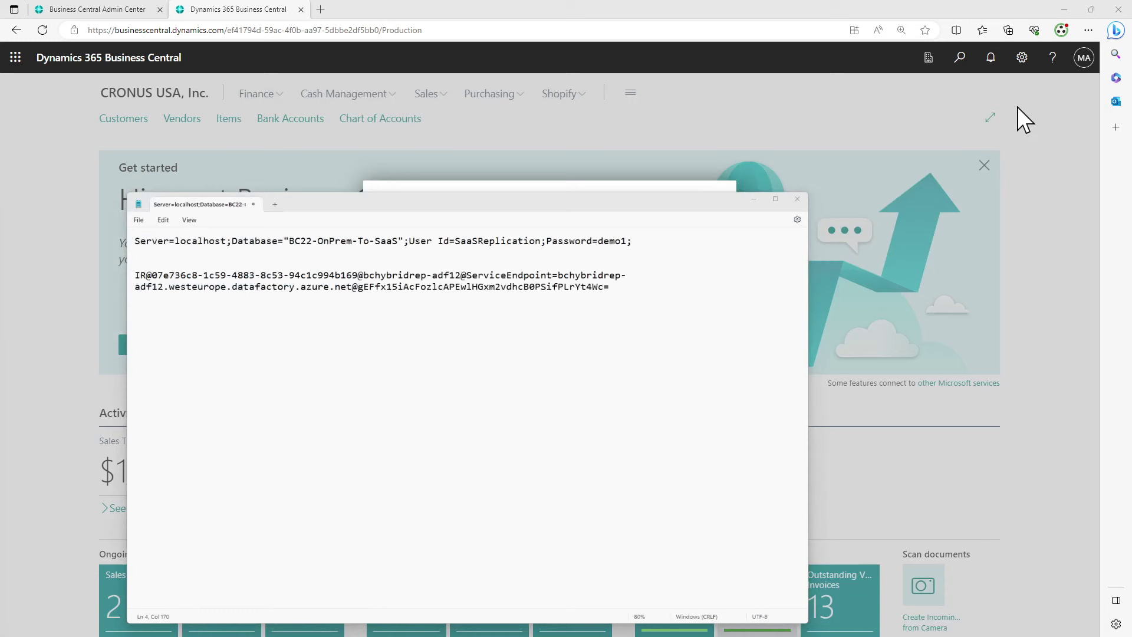
# Download IntegrationRuntime_5.32.8597.5.msi (946.0 MB) from the Self-hosted Integration Runtime download page
pyautogui.click(1020, 108)
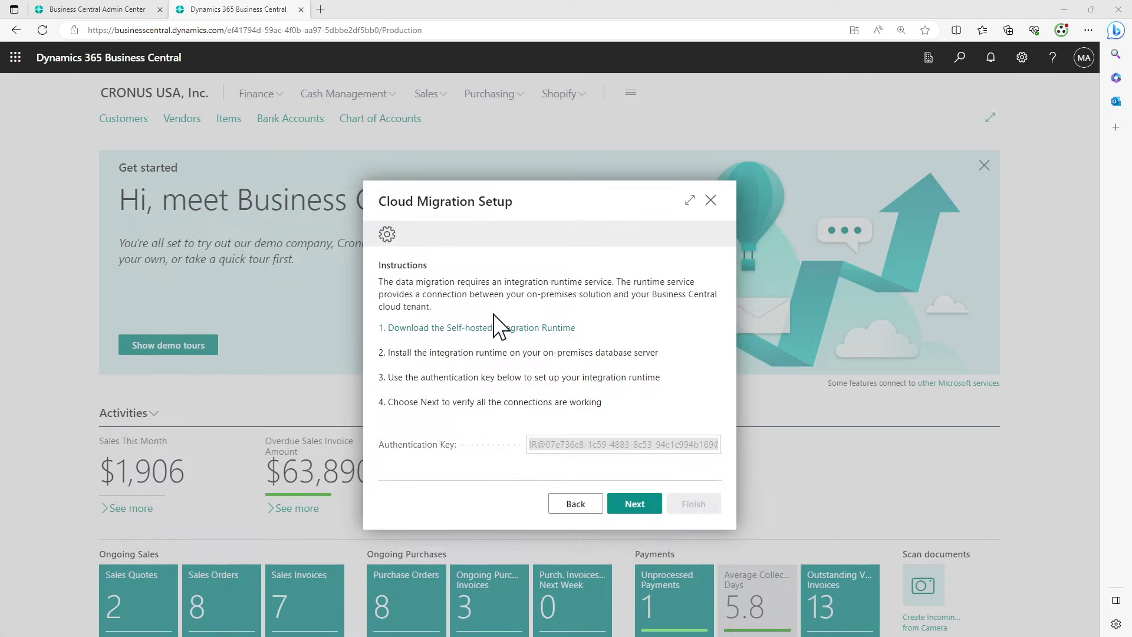
pyautogui.click(488, 333)
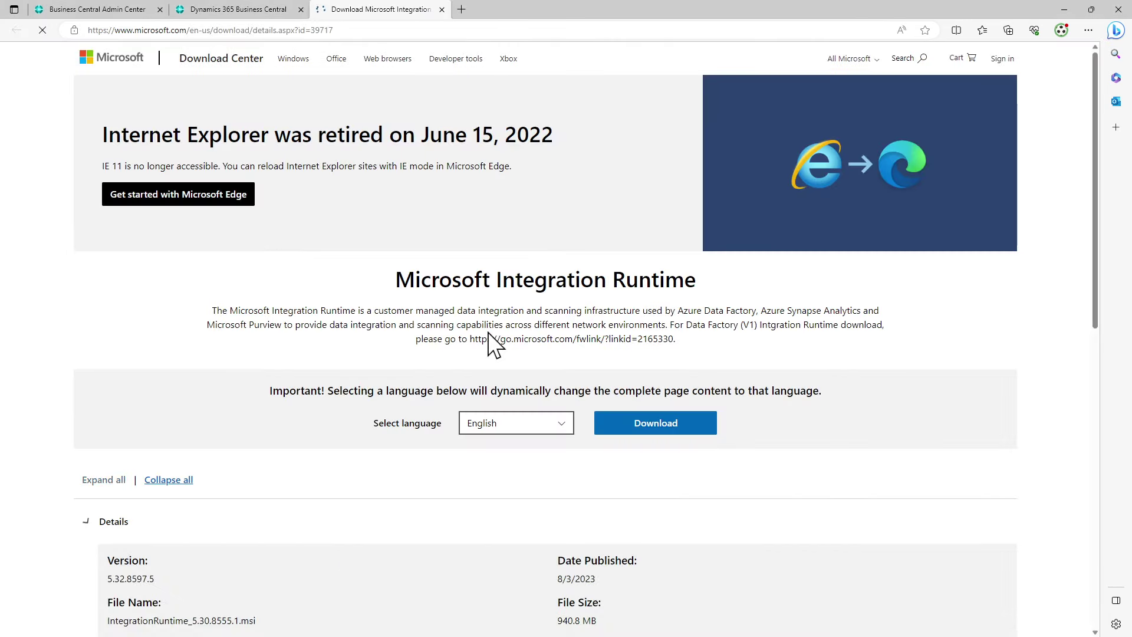
pyautogui.scroll(-3, 657, 436)
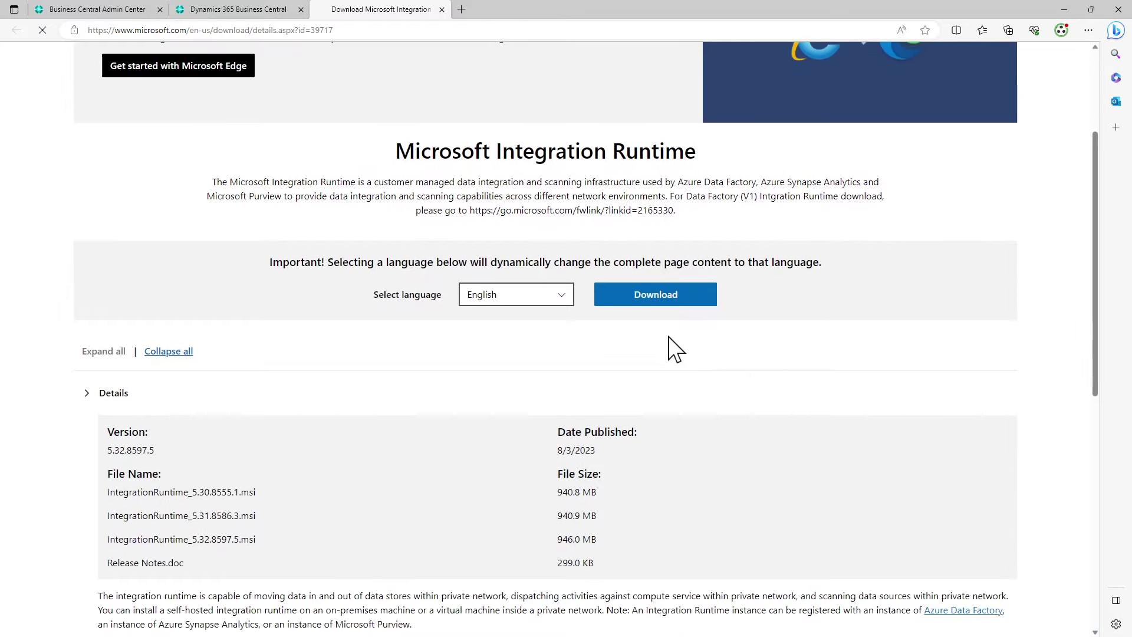
pyautogui.click(676, 295)
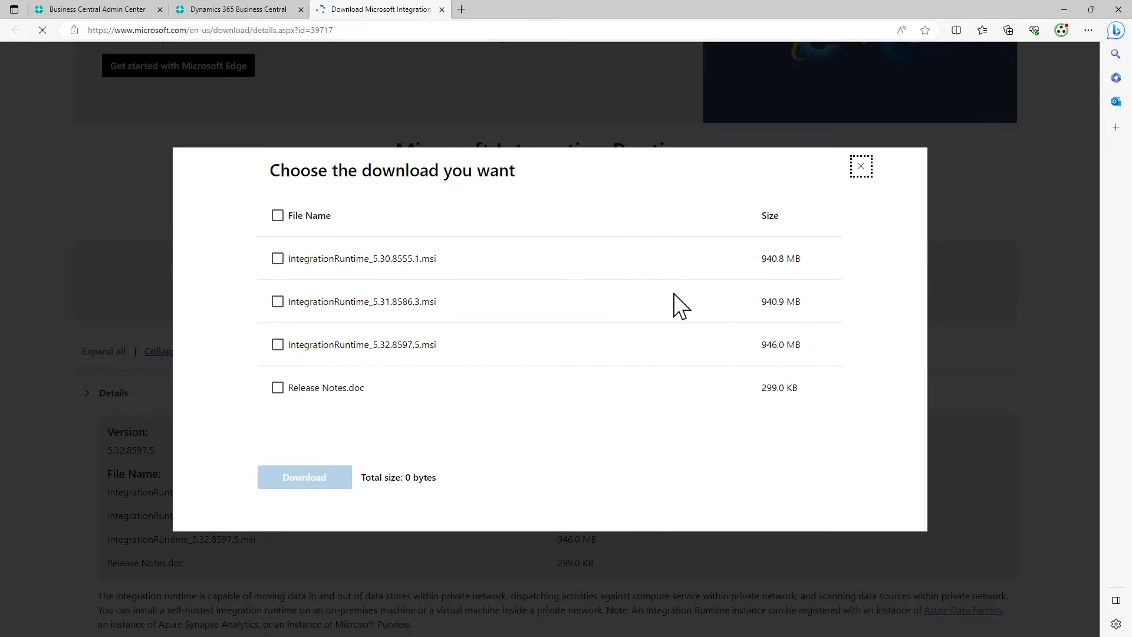
pyautogui.click(406, 348)
pyautogui.click(277, 344)
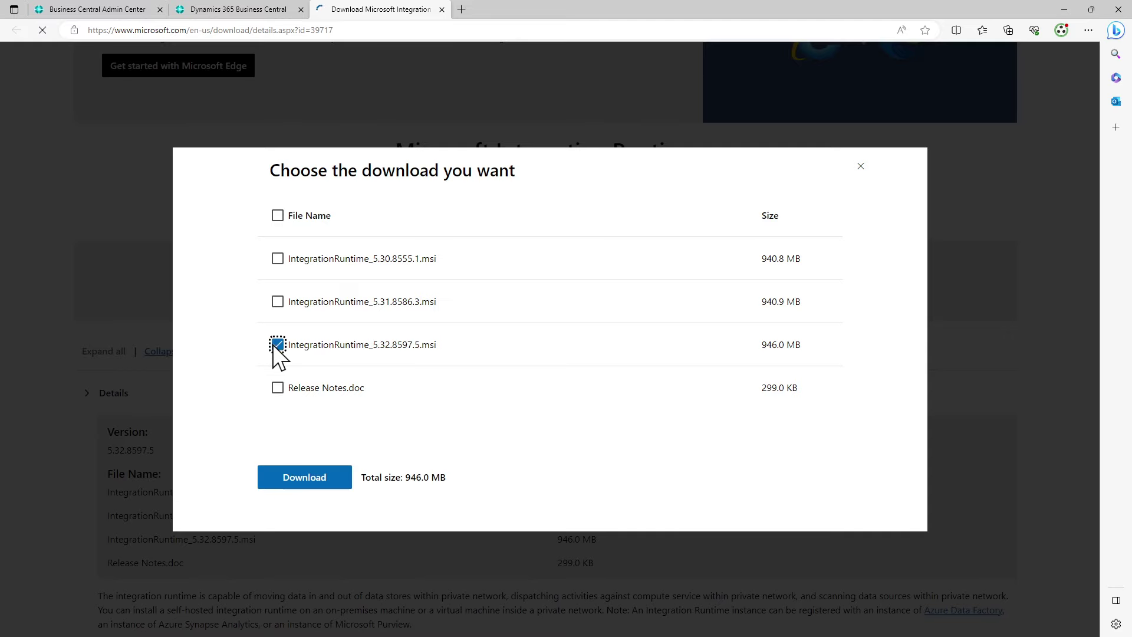
pyautogui.click(313, 478)
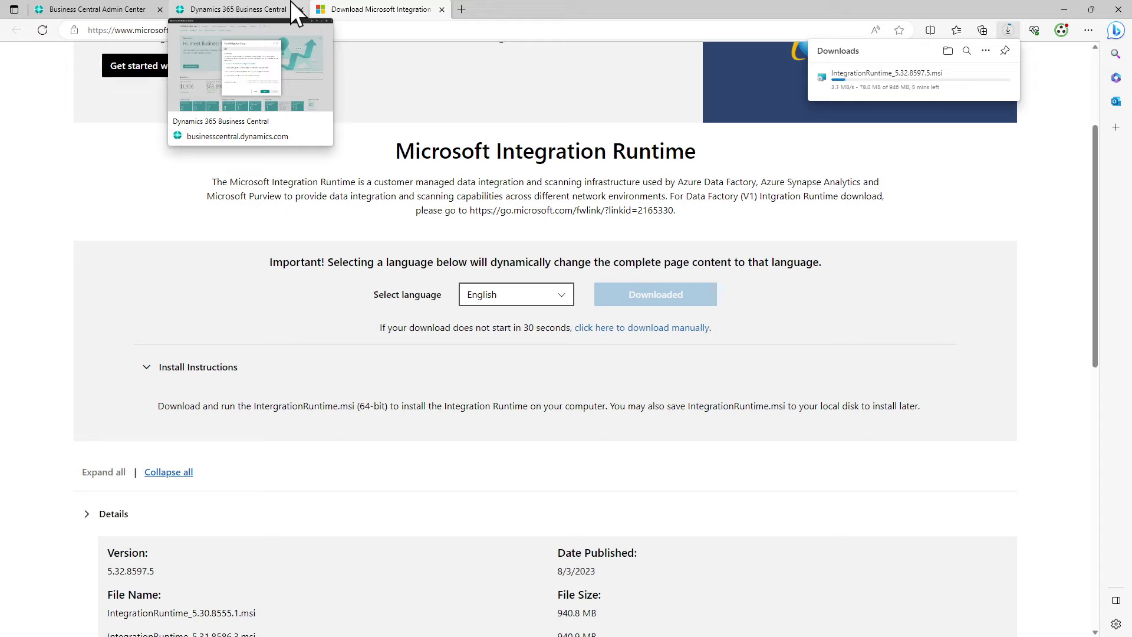
# Restore the browser to a smaller window, cancel SSMS's Connect to Server dialog, and minimize SSMS
pyautogui.doubleClick(560, 5)
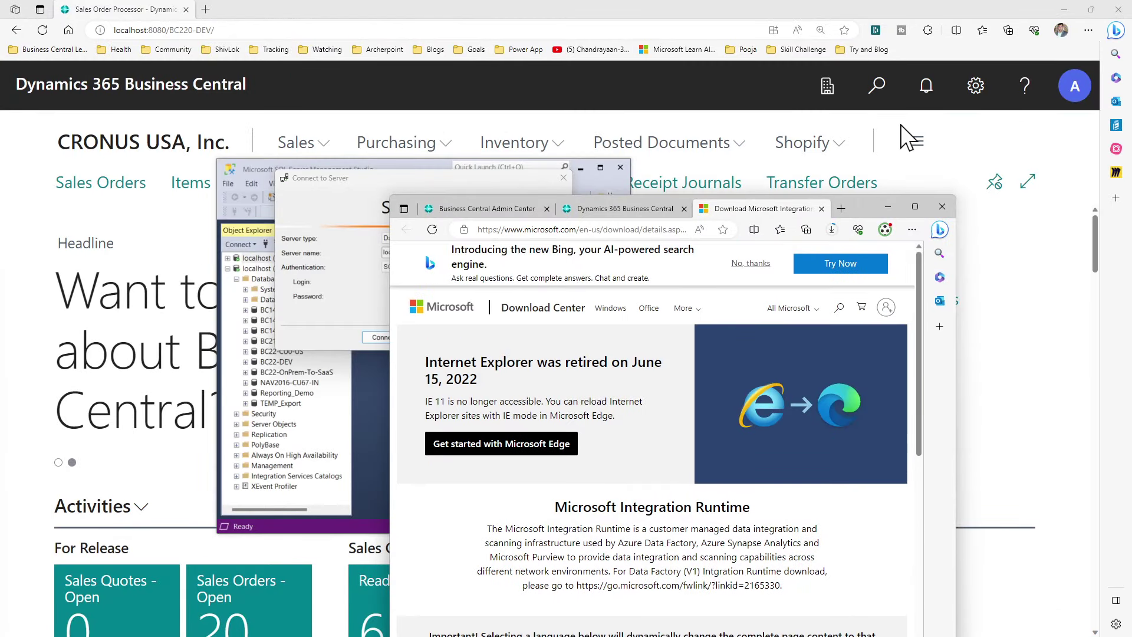
pyautogui.click(361, 207)
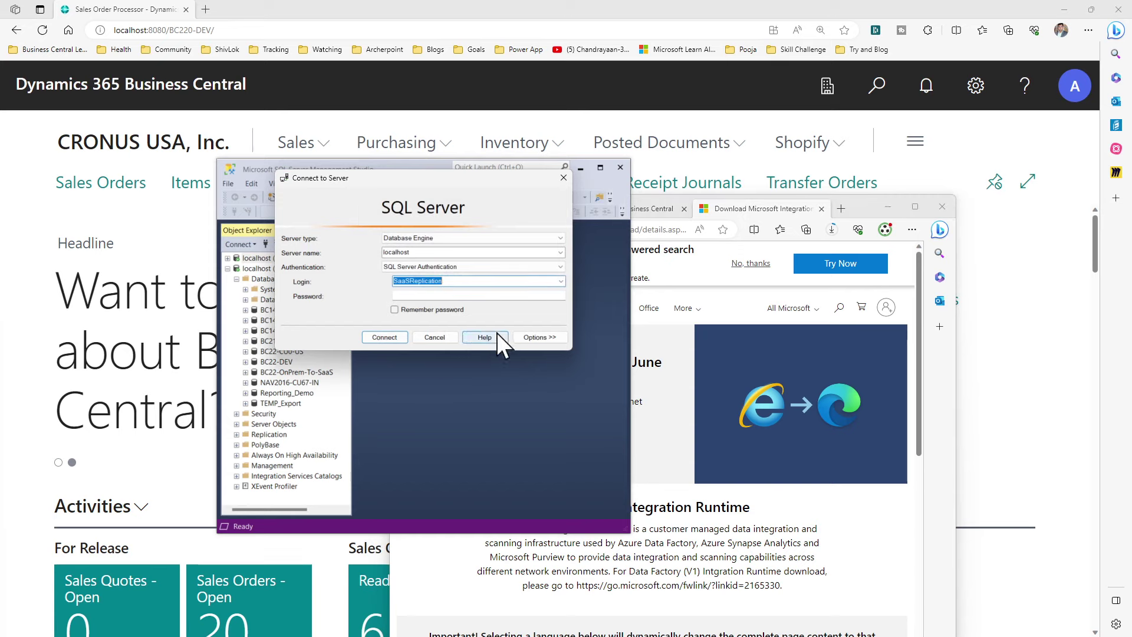
pyautogui.click(435, 337)
pyautogui.click(581, 168)
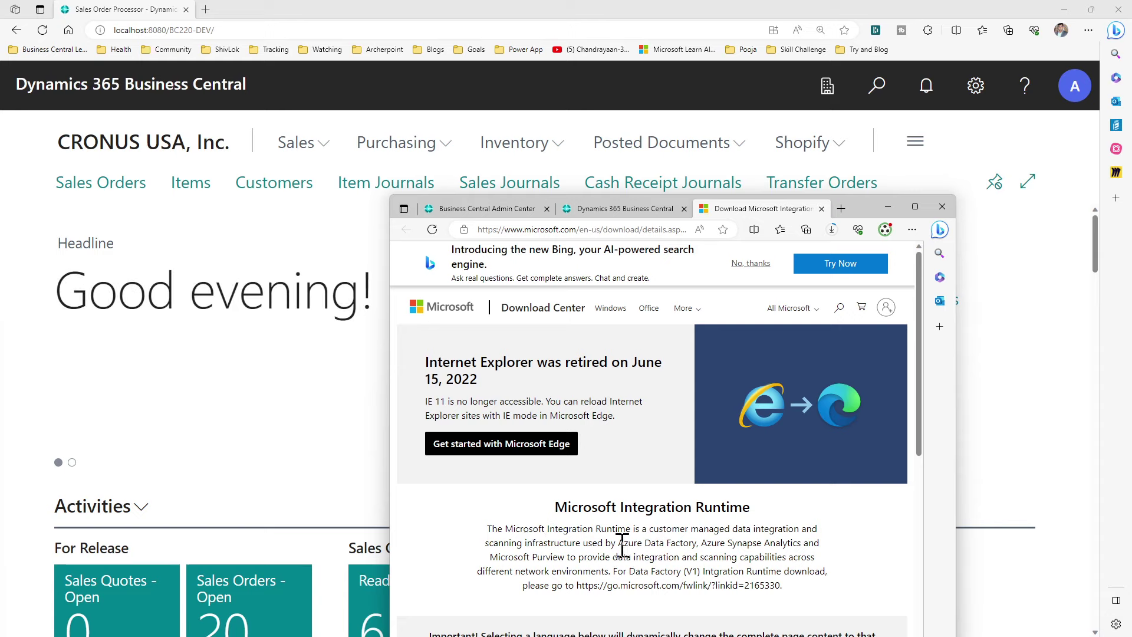
pyautogui.moveTo(622, 544); pyautogui.dragTo(763, 554)
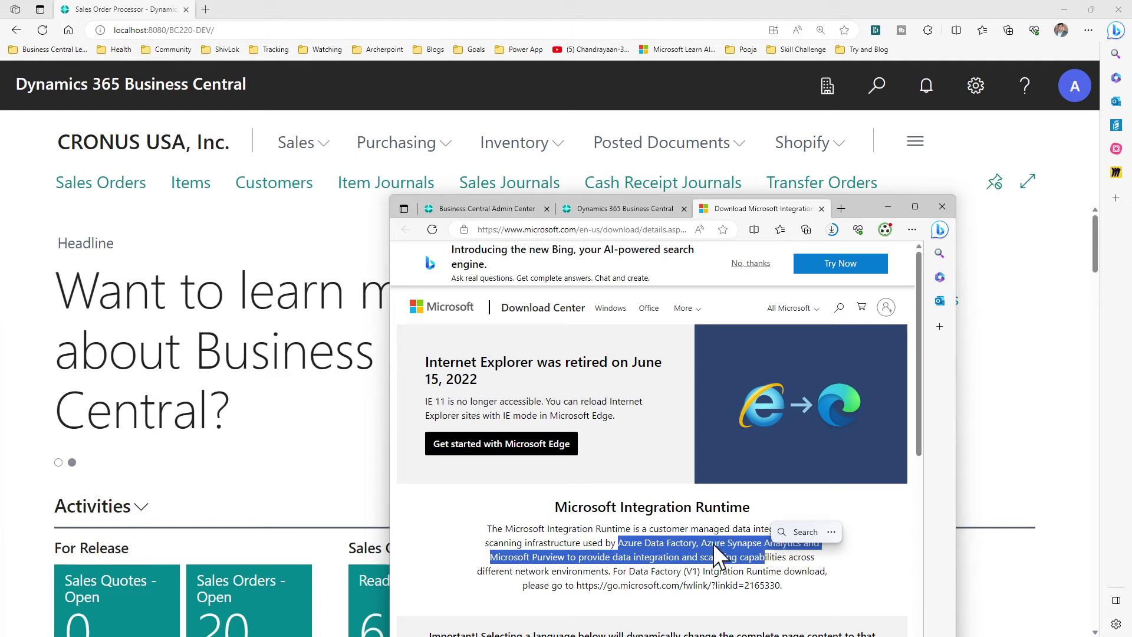
# Show the downloads list with the finished 946 MB IntegrationRuntime_5.32.8597.5.msi installer
pyautogui.tripleClick(519, 527)
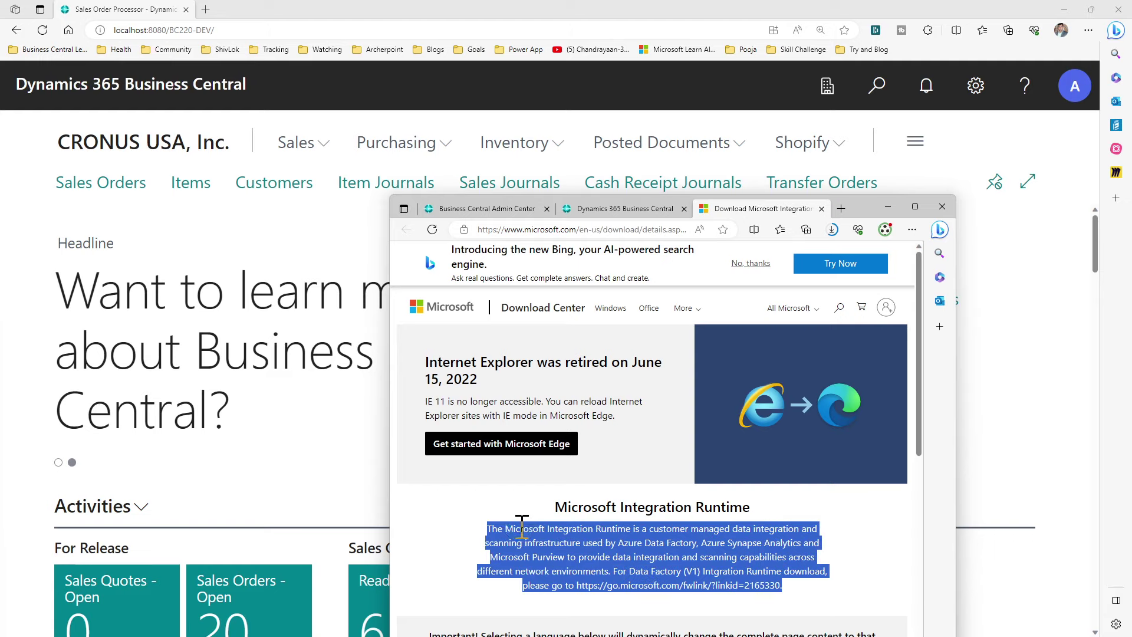
pyautogui.doubleClick(520, 528)
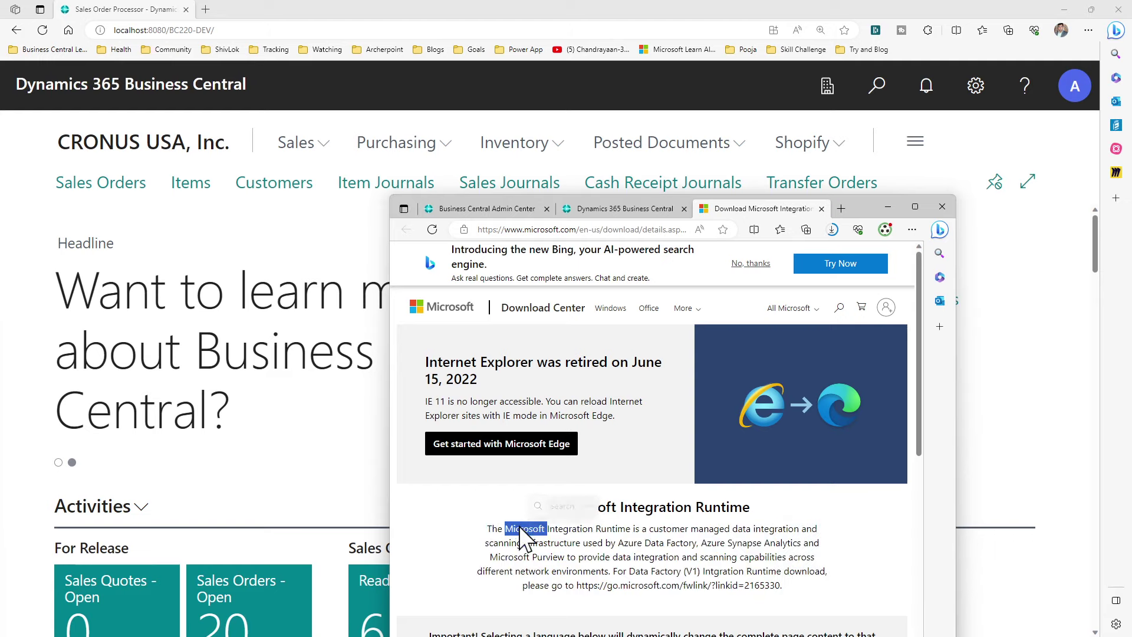
pyautogui.tripleClick(519, 528)
pyautogui.click(520, 527)
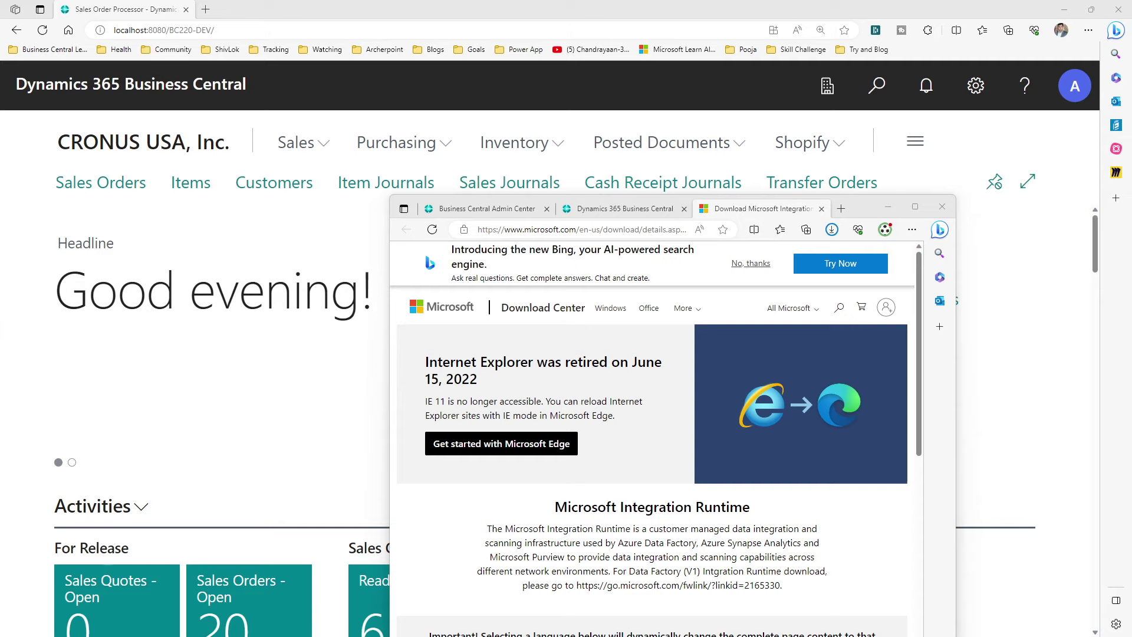
pyautogui.click(832, 229)
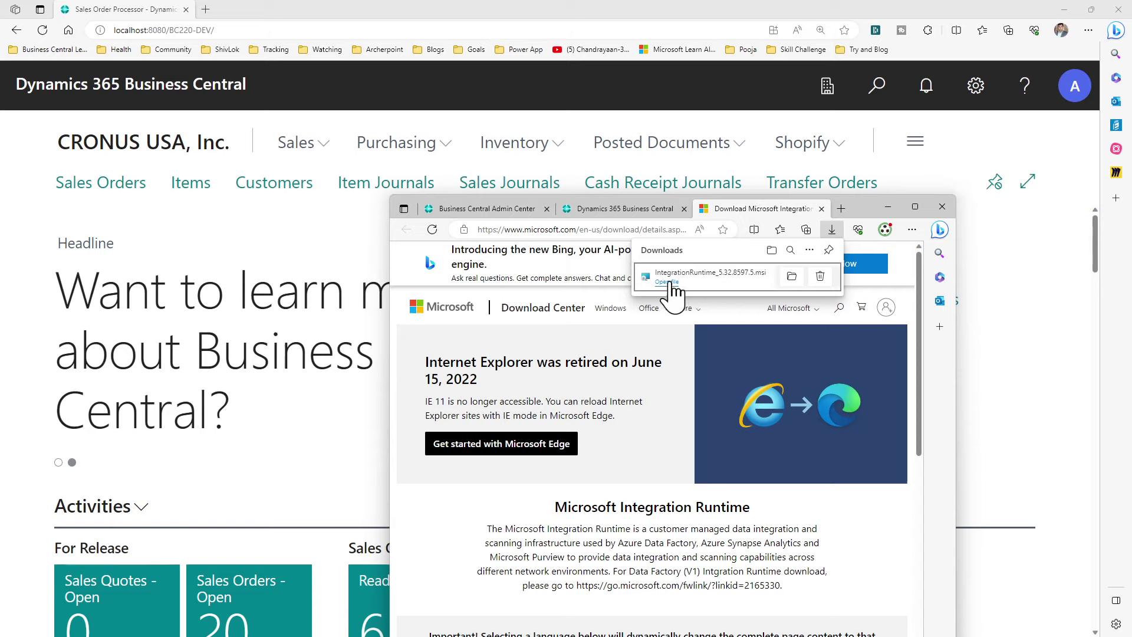
# Launch the downloaded IntegrationRuntime_5.32.8597.5.msi to bring up its English (United States) setup wizard
pyautogui.click(668, 283)
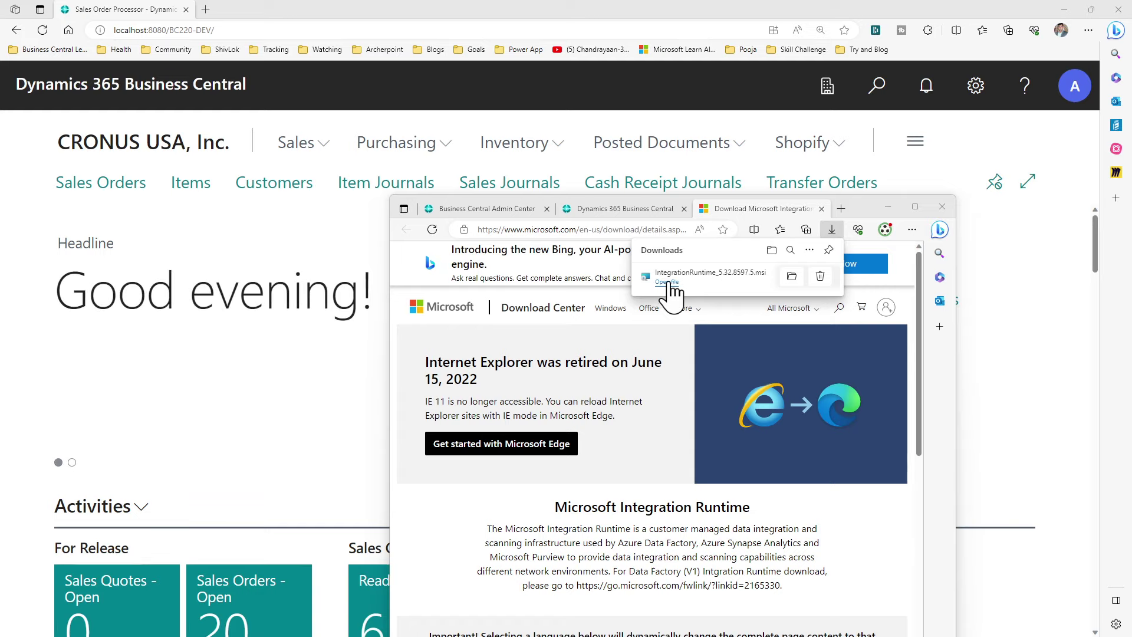
pyautogui.click(667, 282)
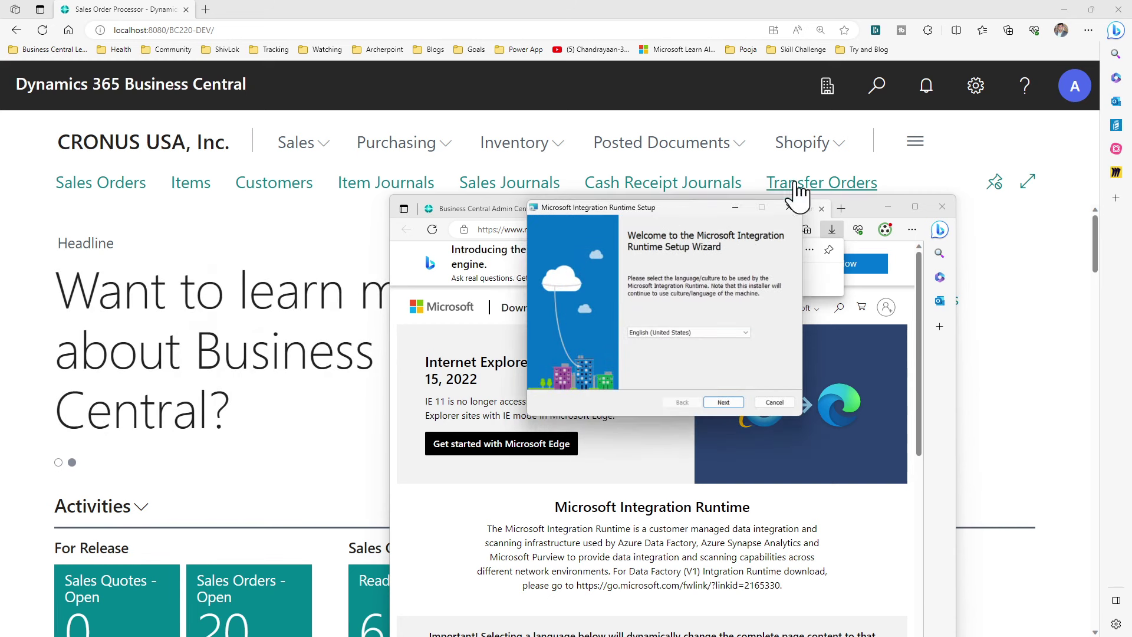
# Accept the license terms, keep the default C:\Program Files\Microsoft Integration Runtime\ folder, and start installing
pyautogui.click(727, 405)
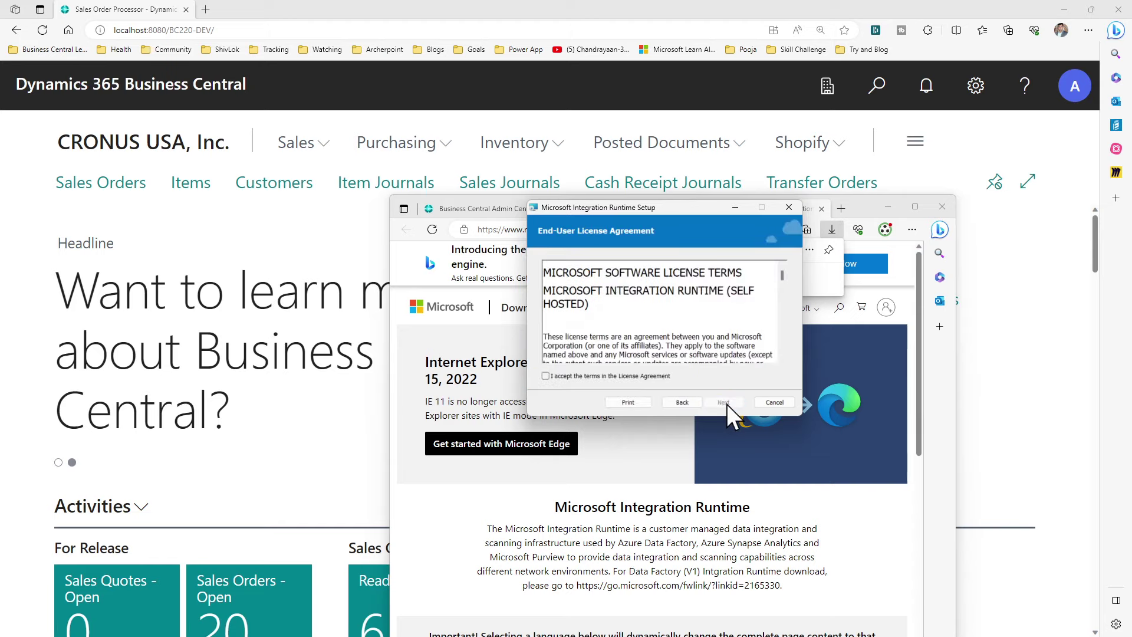
pyautogui.click(656, 376)
pyautogui.click(731, 401)
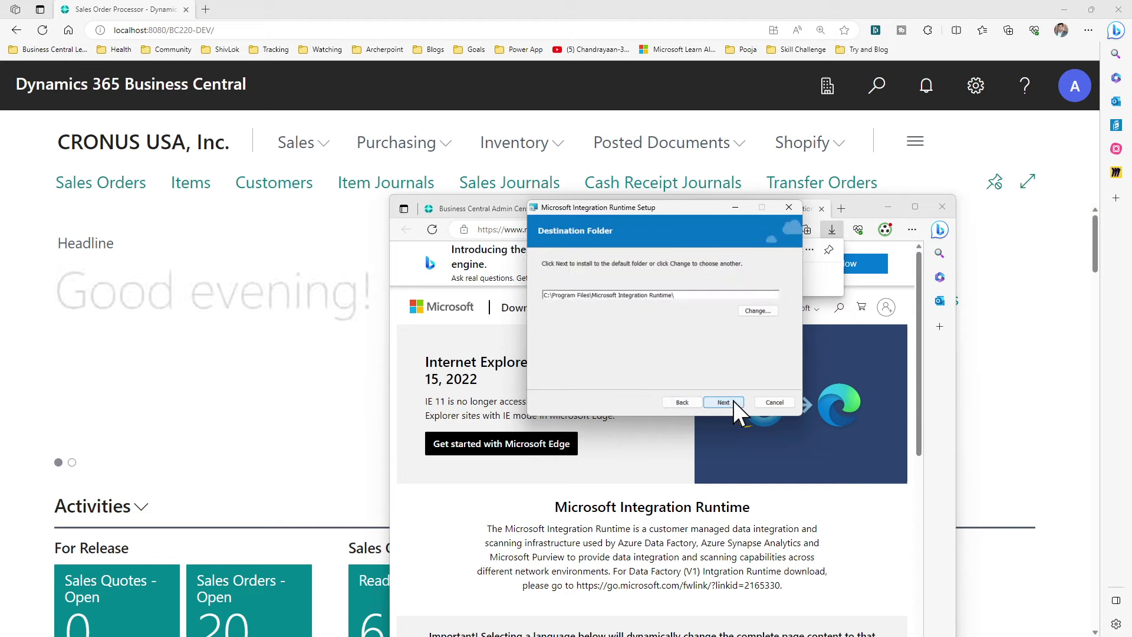
pyautogui.click(728, 402)
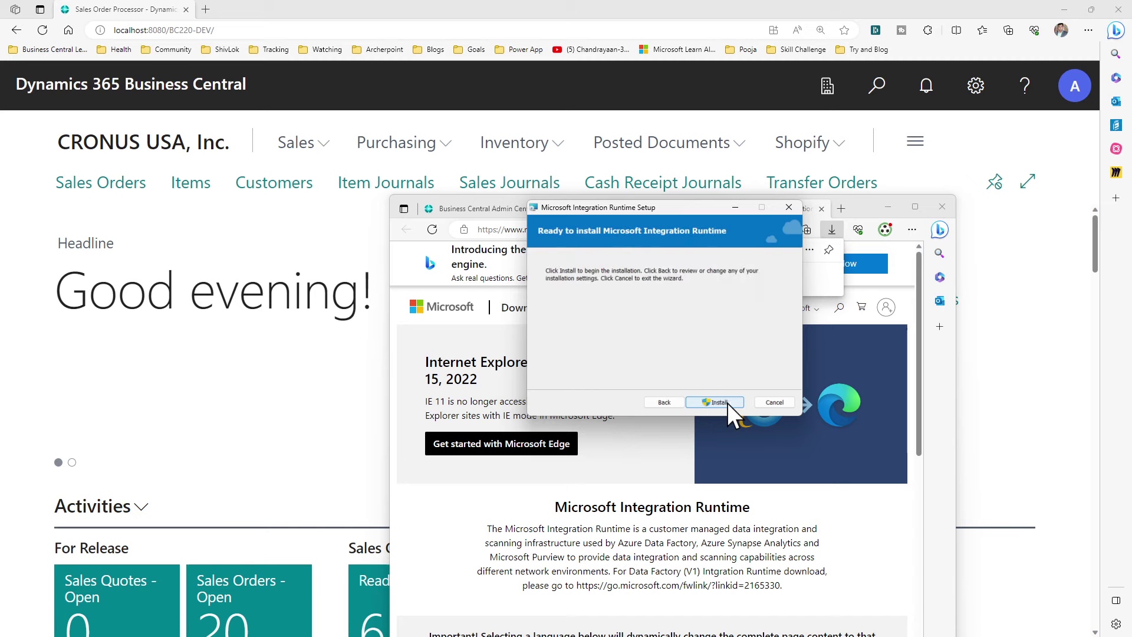
pyautogui.click(720, 401)
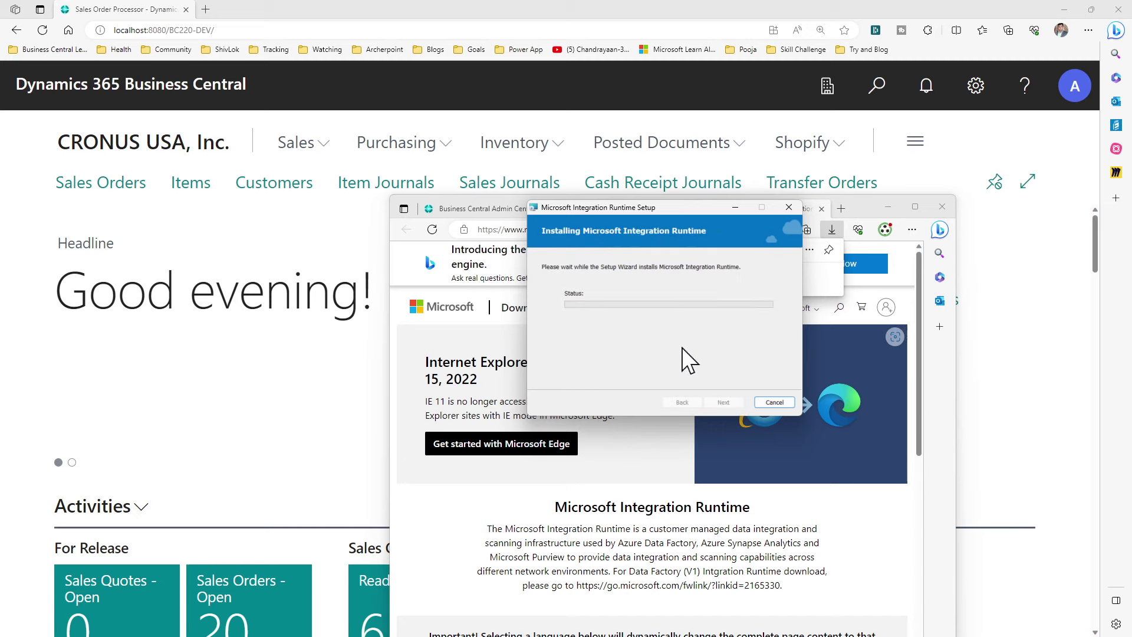
# Close the download page tab, rearrange the windows, and approve the installer's permission prompt
pyautogui.moveTo(708, 209); pyautogui.dragTo(271, 223)
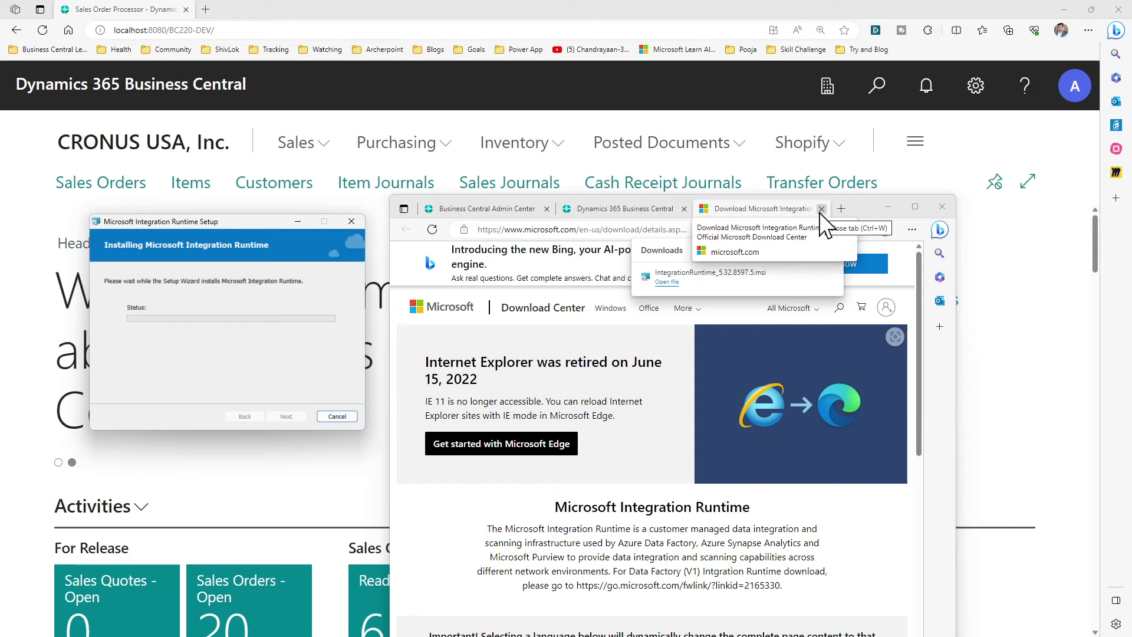
pyautogui.click(821, 208)
pyautogui.moveTo(834, 204); pyautogui.dragTo(921, 129)
pyautogui.moveTo(200, 220); pyautogui.dragTo(298, 235)
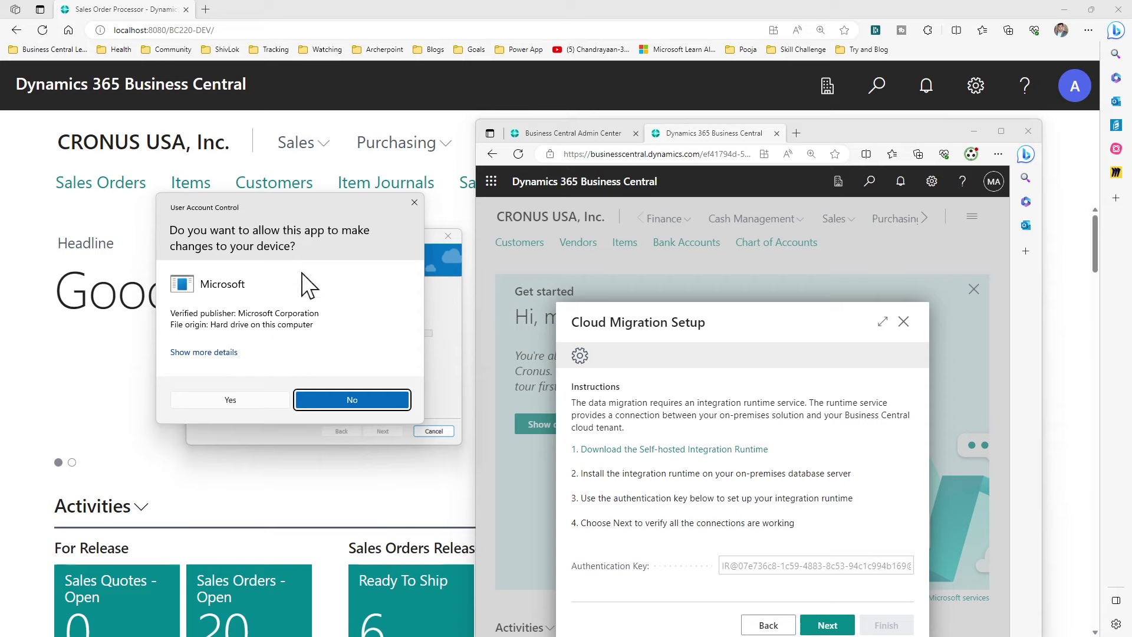
pyautogui.click(238, 400)
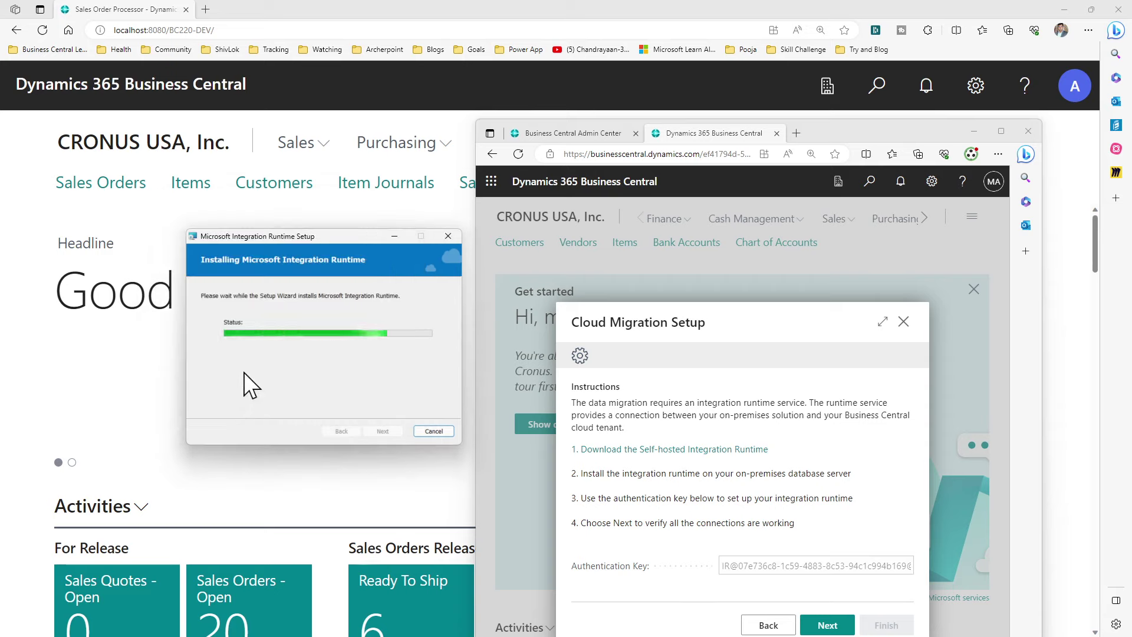
pyautogui.moveTo(833, 126); pyautogui.dragTo(844, 83)
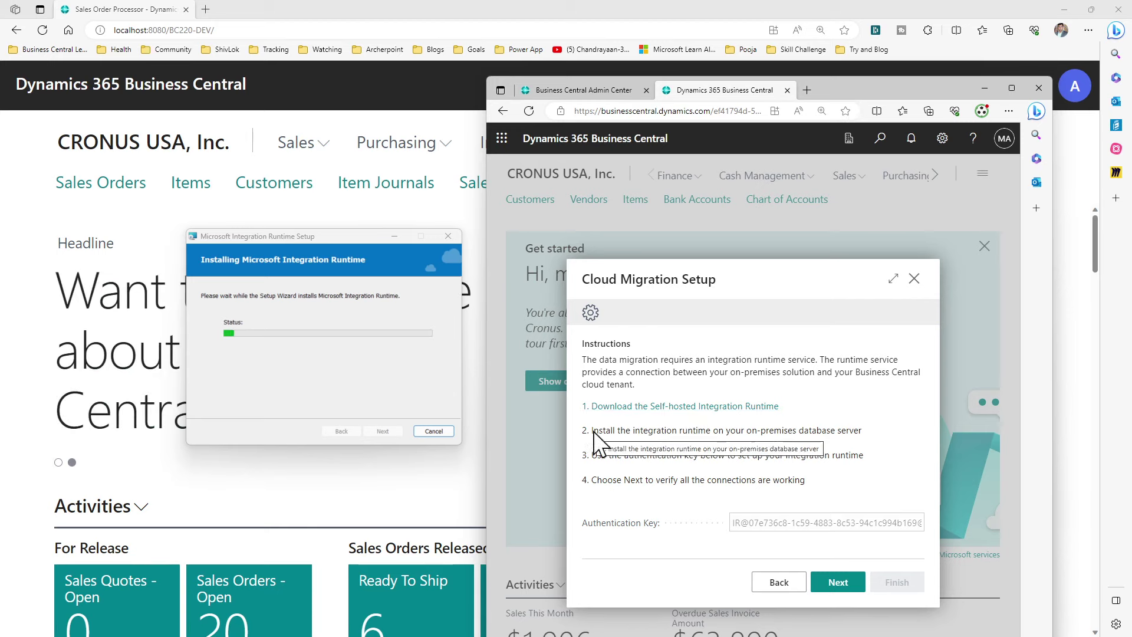
pyautogui.moveTo(594, 431); pyautogui.dragTo(831, 429)
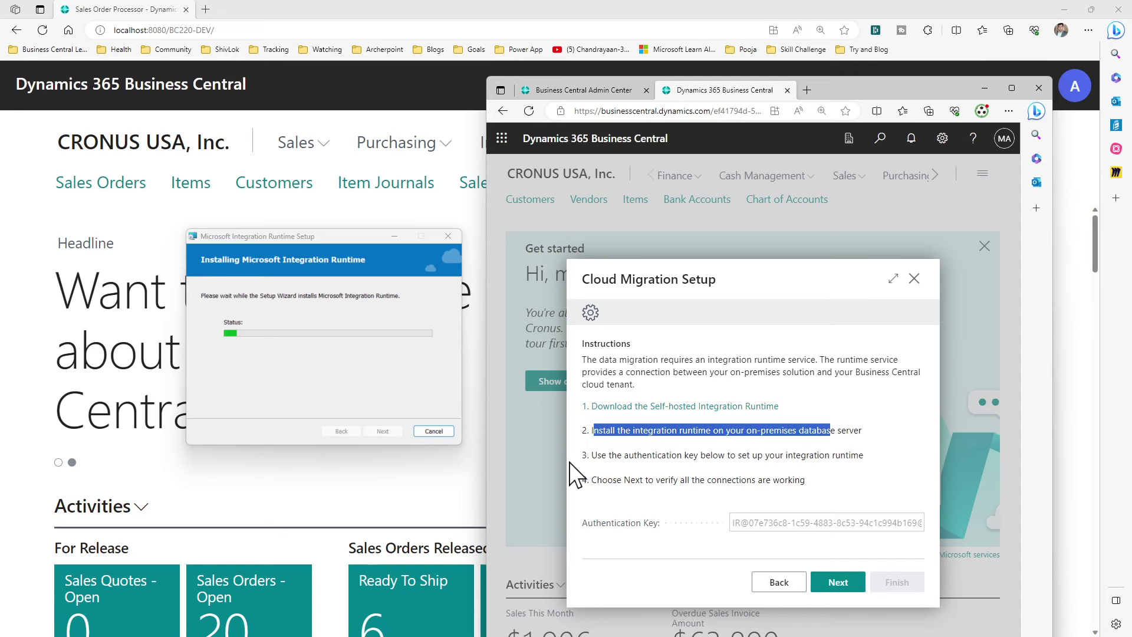
pyautogui.click(769, 520)
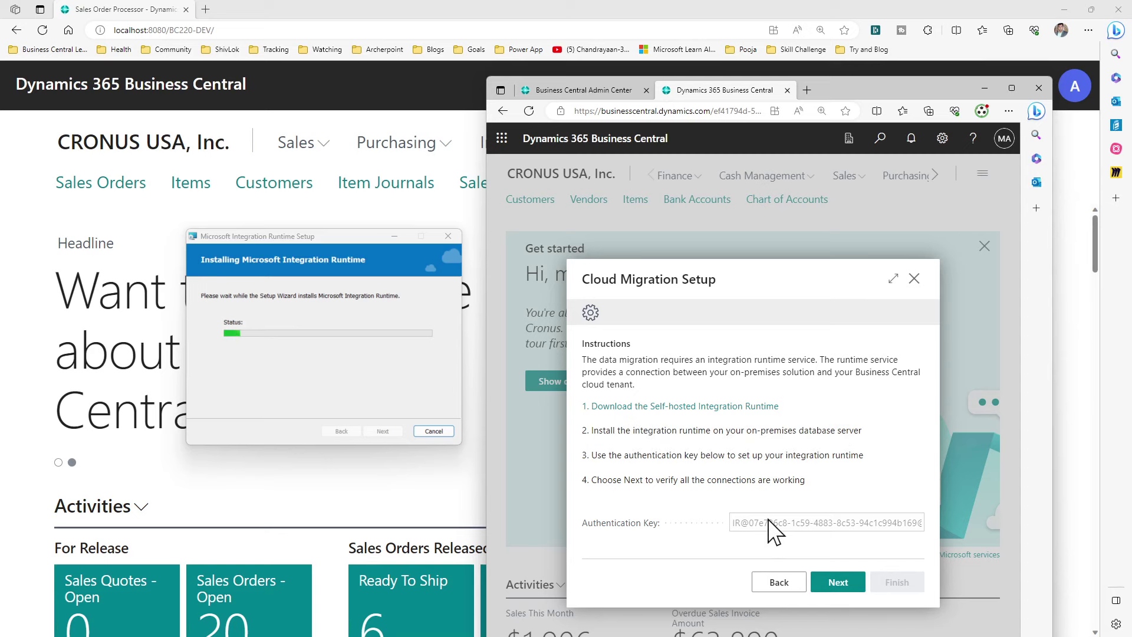
pyautogui.tripleClick(769, 520)
pyautogui.rightClick(769, 520)
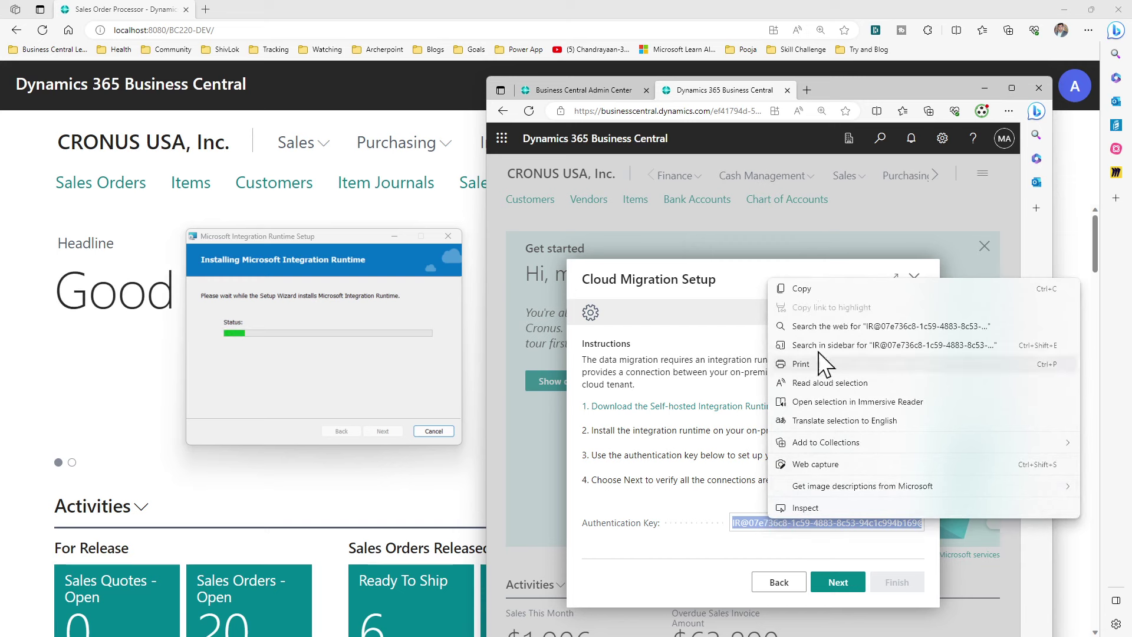
pyautogui.click(817, 290)
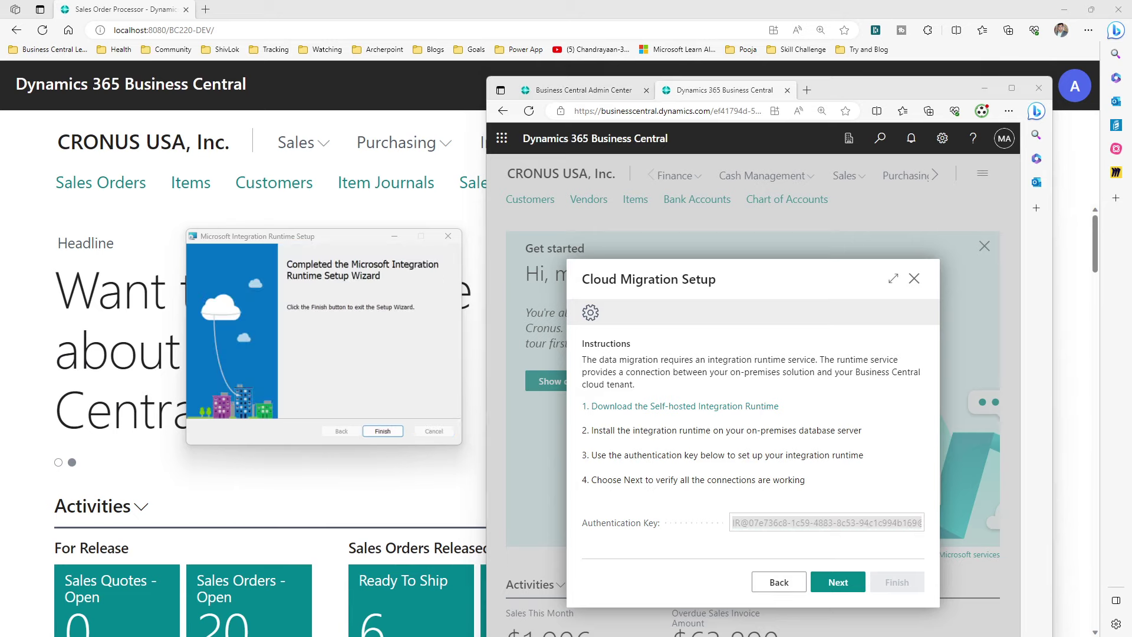
# Finish the completed Integration Runtime setup wizard and approve the admin prompt
pyautogui.click(359, 329)
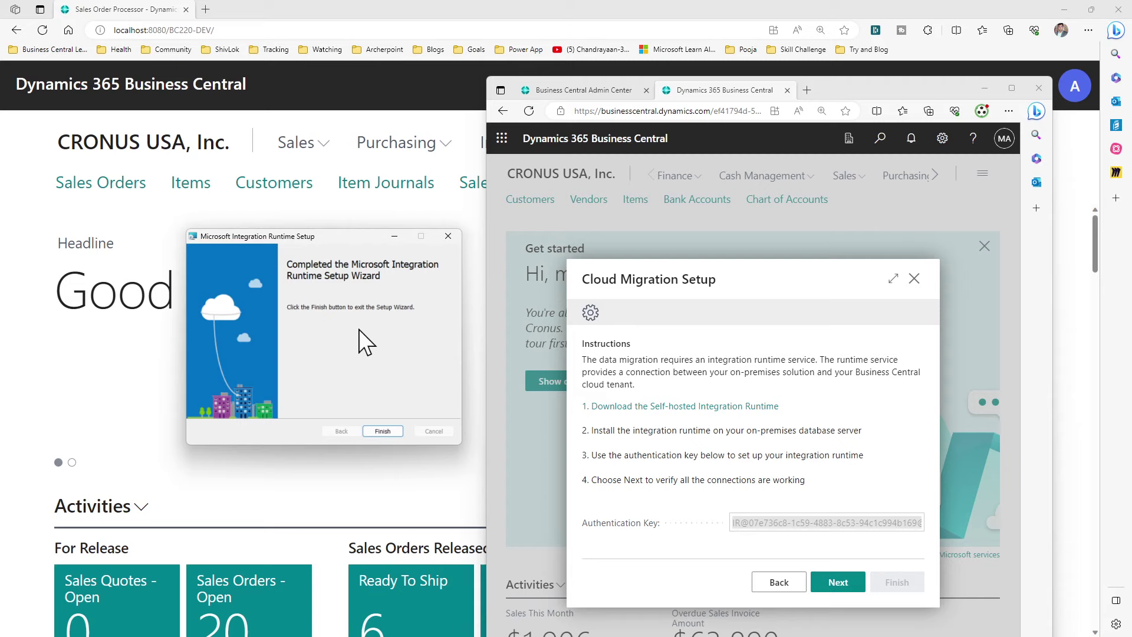
pyautogui.click(384, 431)
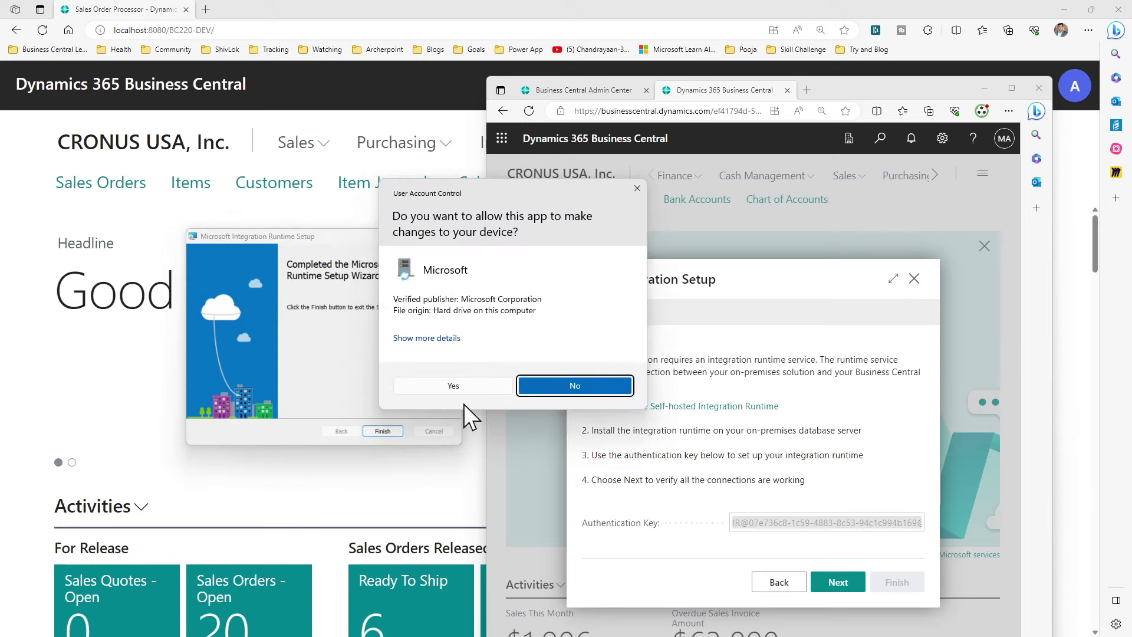
pyautogui.click(463, 390)
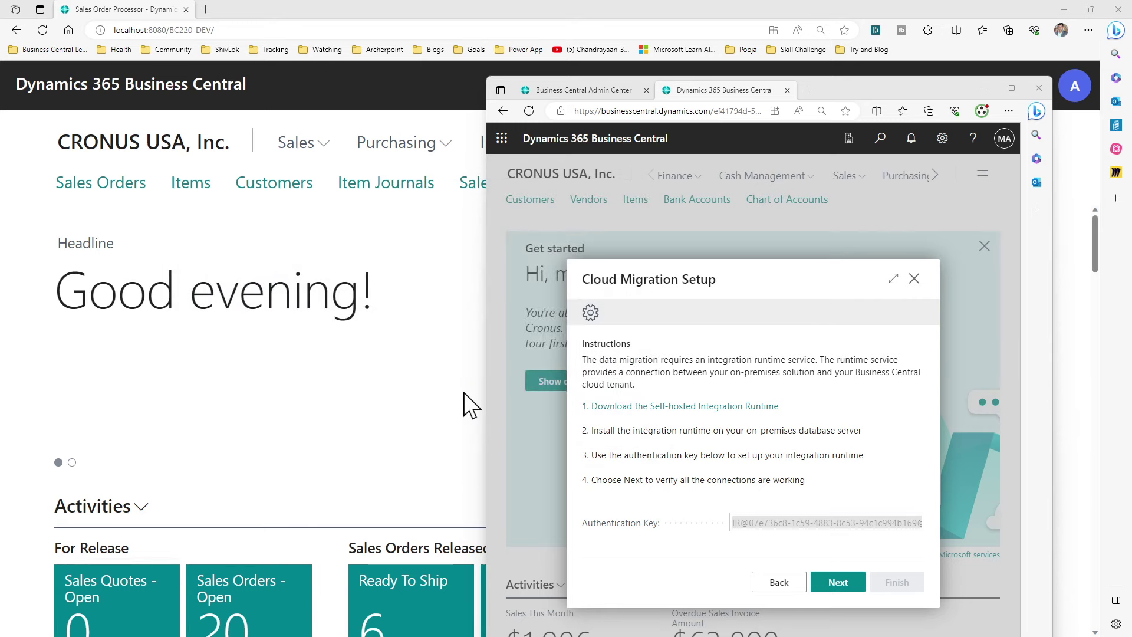
# Copy the authentication key shown in Business Central's Cloud Migration Setup
pyautogui.moveTo(578, 160); pyautogui.dragTo(372, 159)
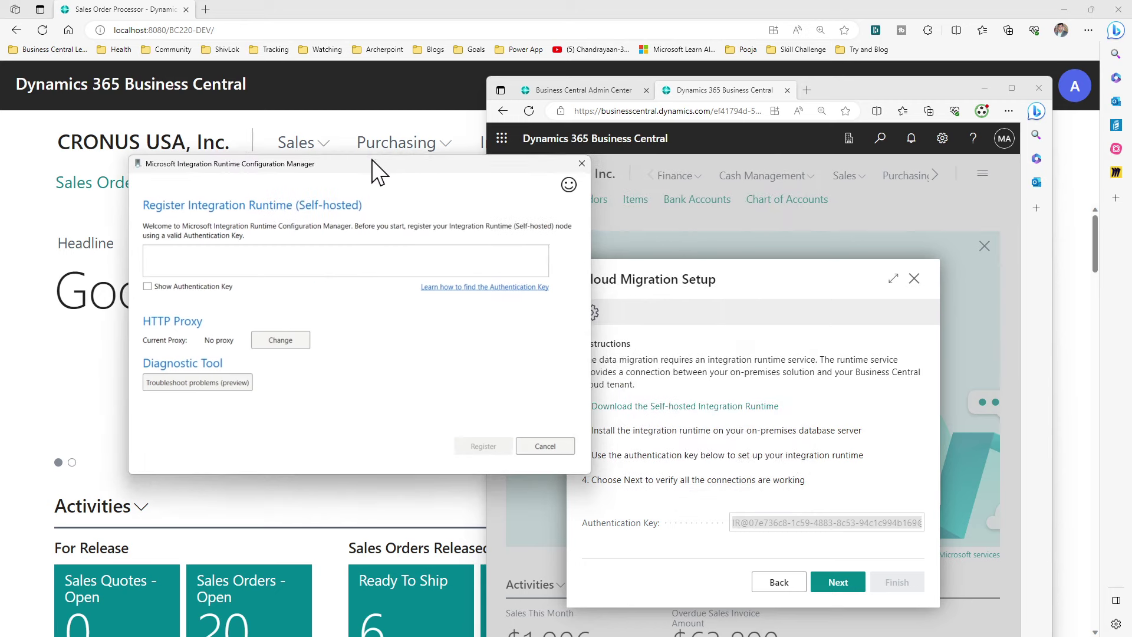
pyautogui.click(752, 517)
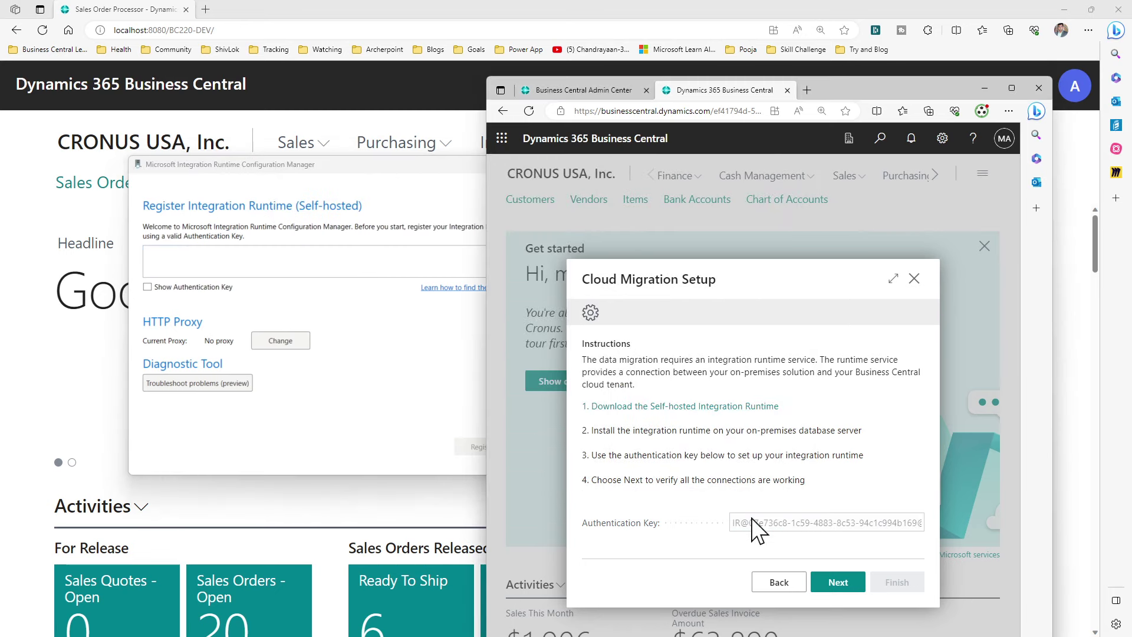
pyautogui.tripleClick(752, 518)
pyautogui.rightClick(752, 518)
pyautogui.click(788, 289)
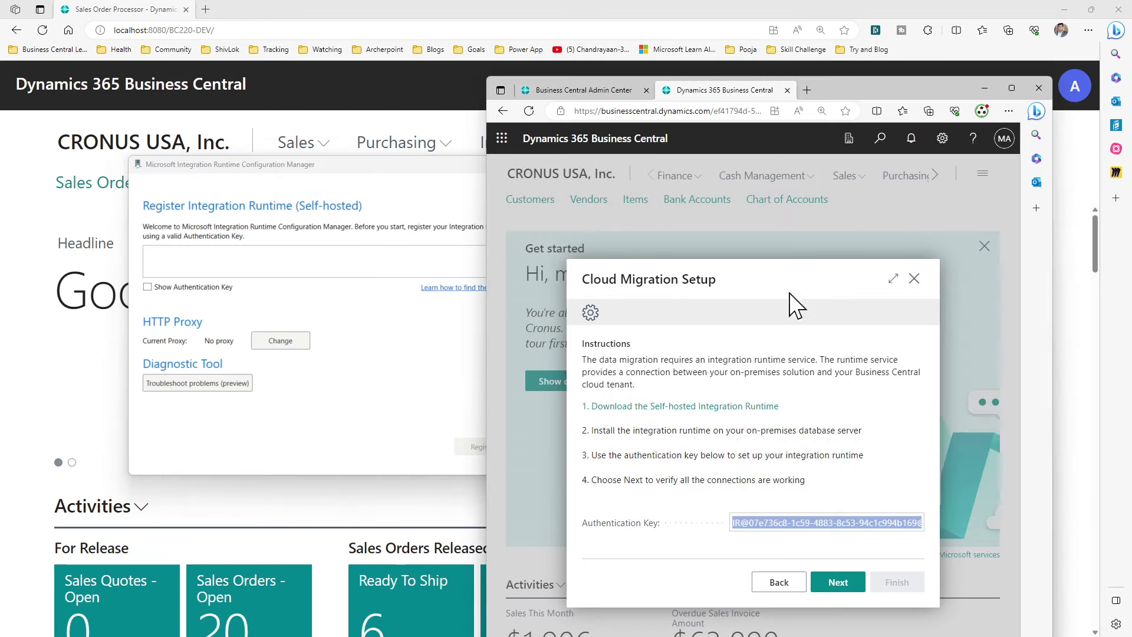
# Paste the key into Configuration Manager, register, and finish the new node with its proposed name
pyautogui.rightClick(272, 263)
pyautogui.click(303, 297)
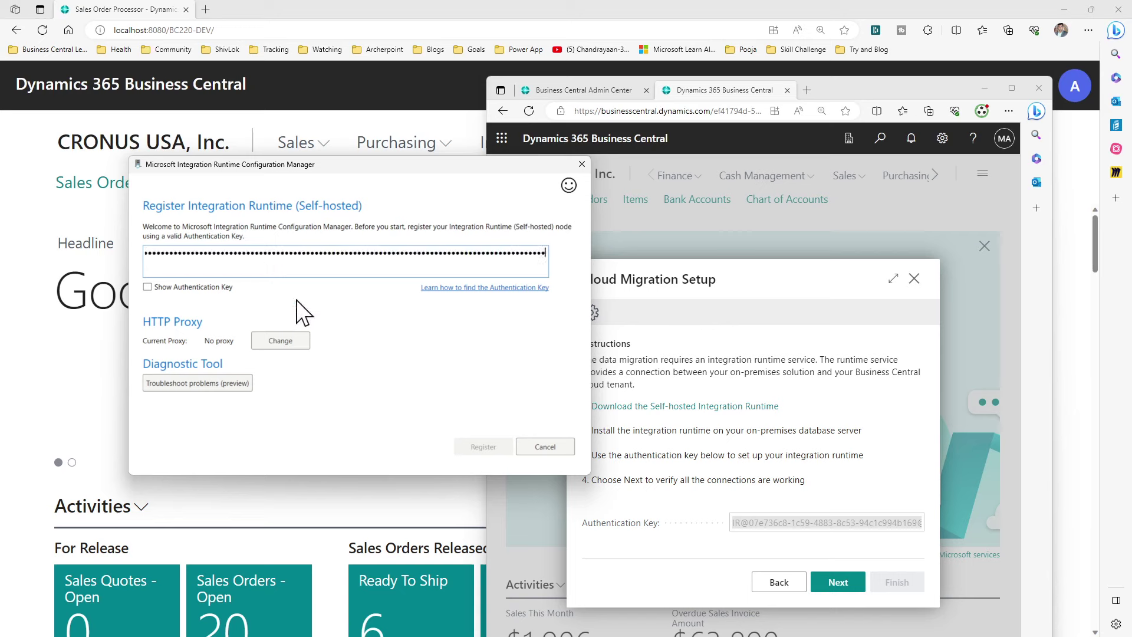
pyautogui.click(484, 451)
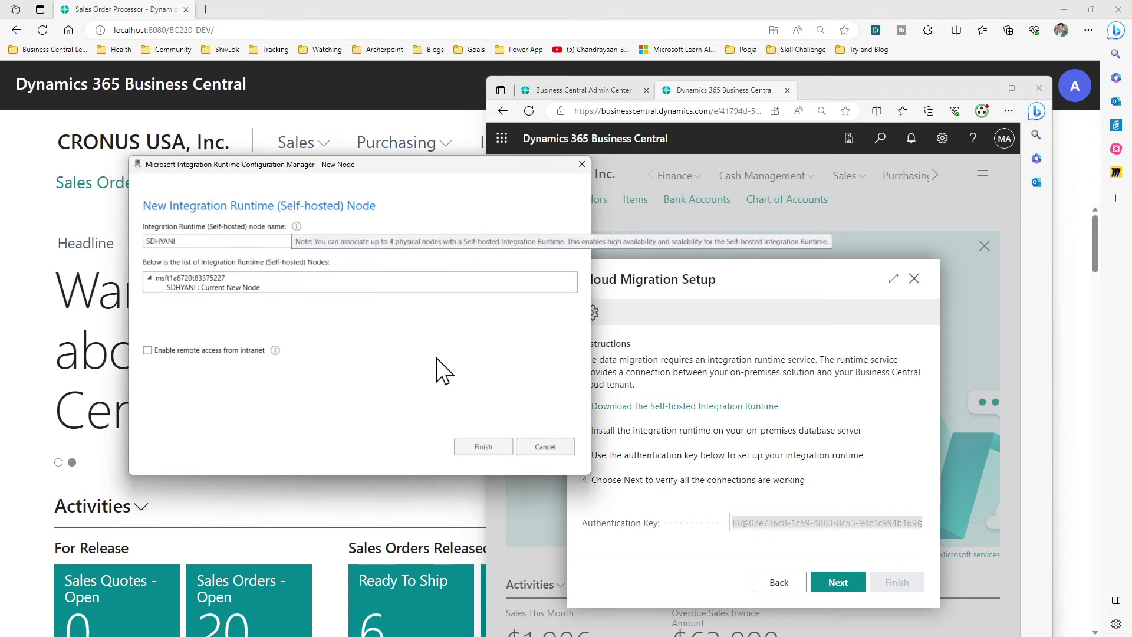
pyautogui.click(149, 279)
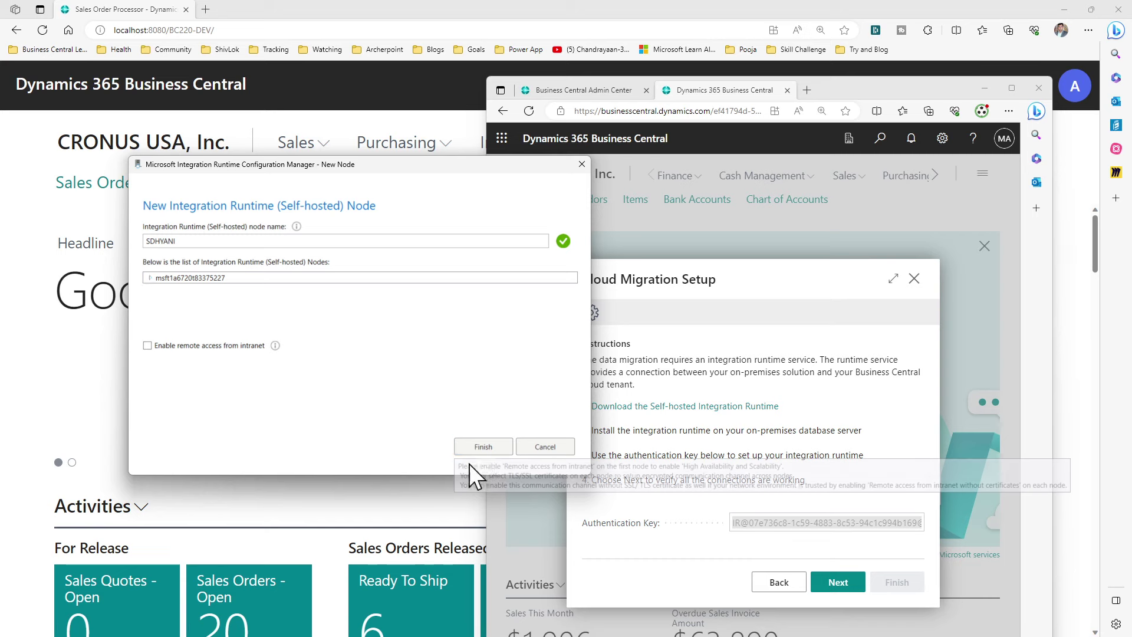
pyautogui.click(482, 448)
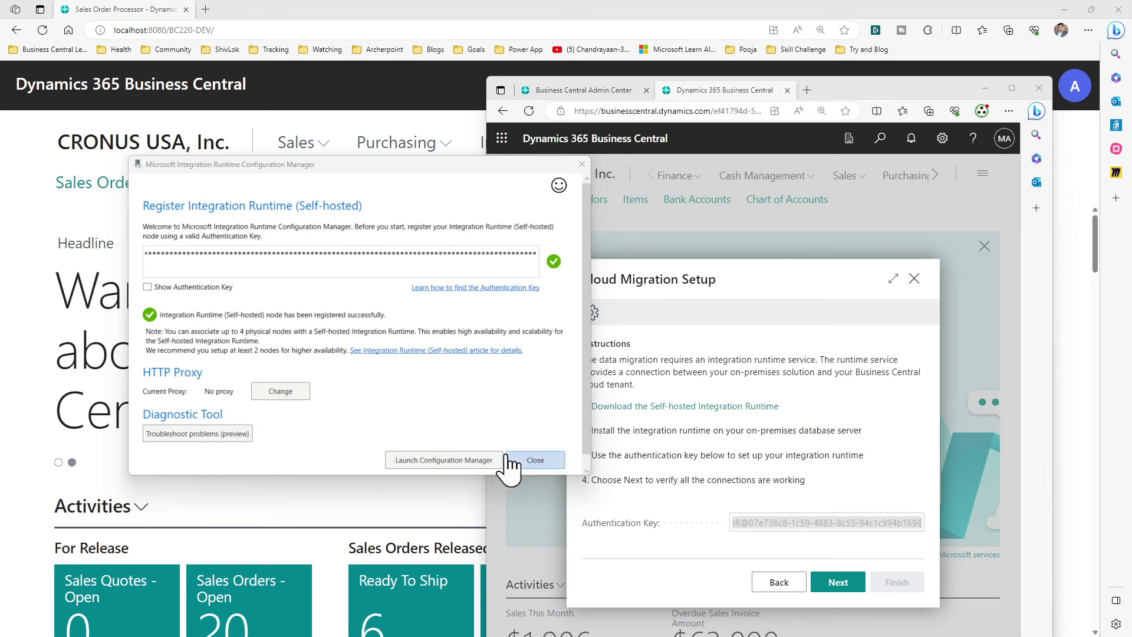
# Start Cloud Migration Setup's connection verification, minimize the local browser, and close Configuration Manager
pyautogui.click(764, 454)
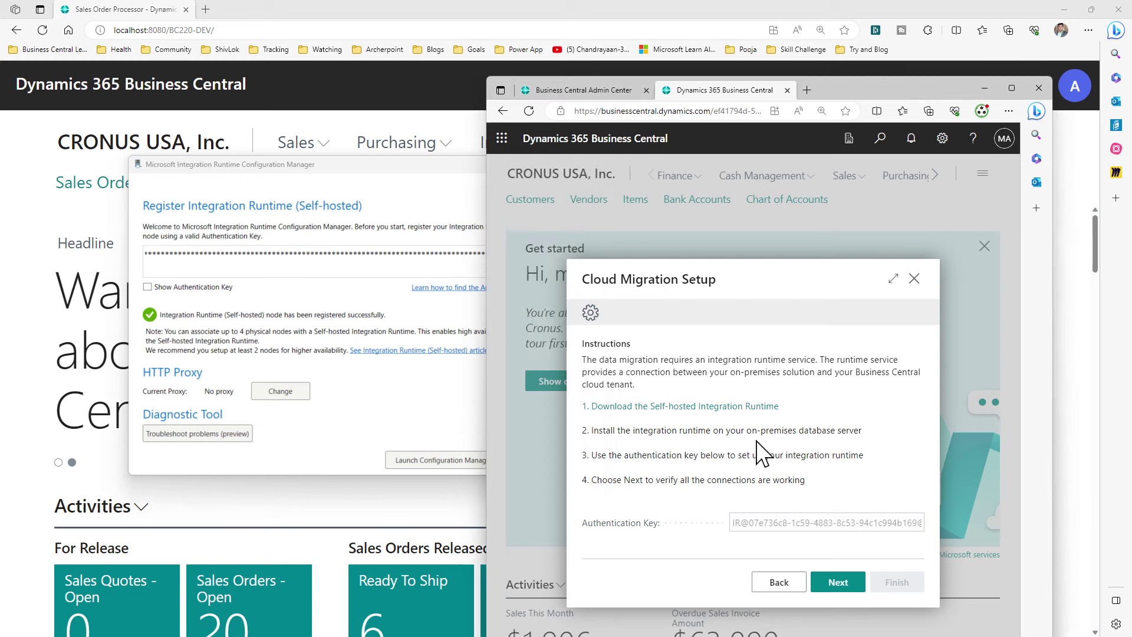
pyautogui.click(834, 584)
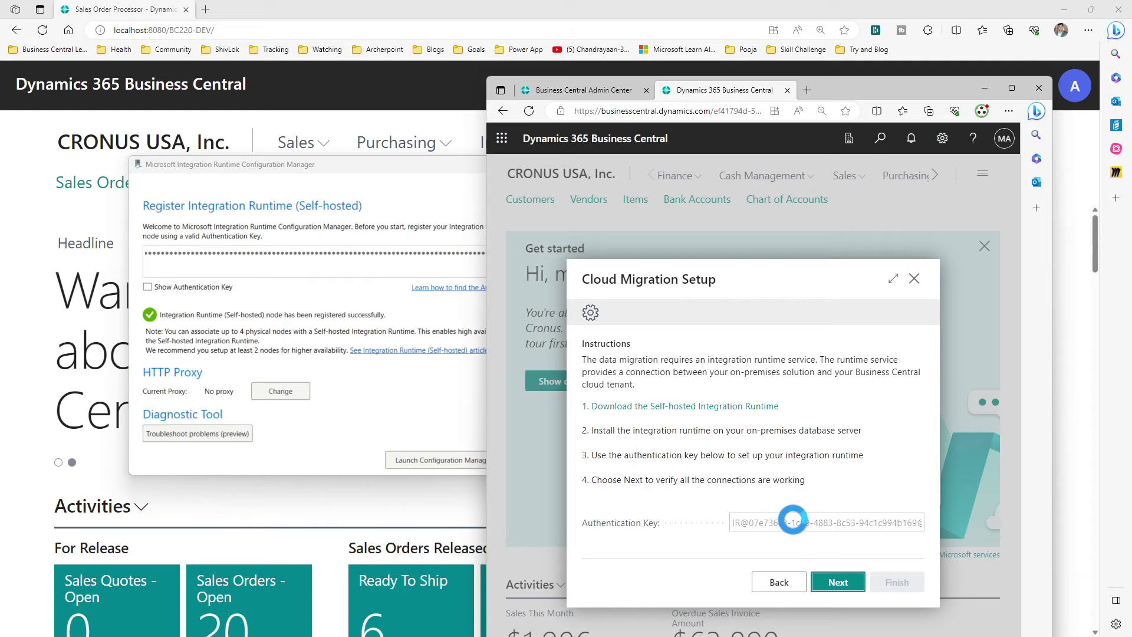
pyautogui.moveTo(430, 182); pyautogui.dragTo(379, 222)
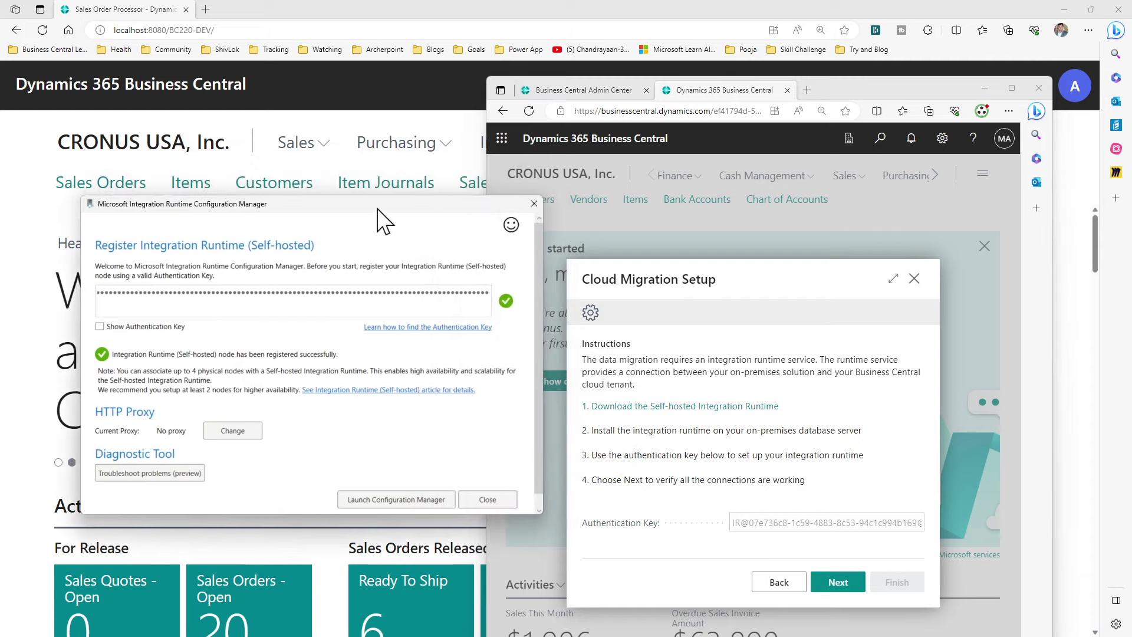
pyautogui.click(1065, 9)
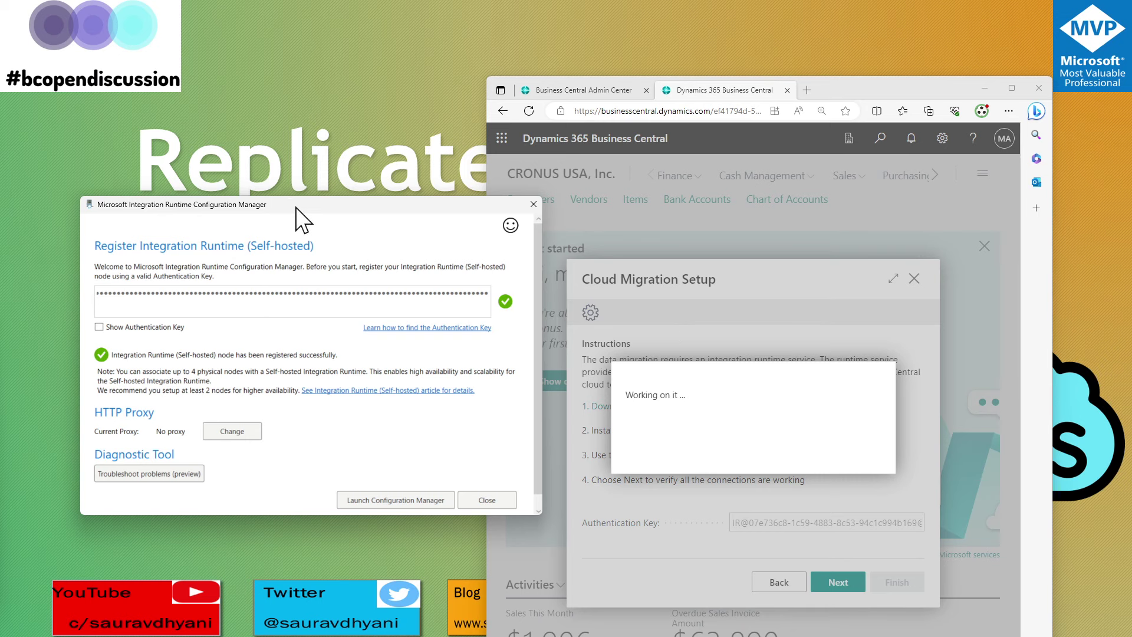
pyautogui.hotkey('alt', 'F4')
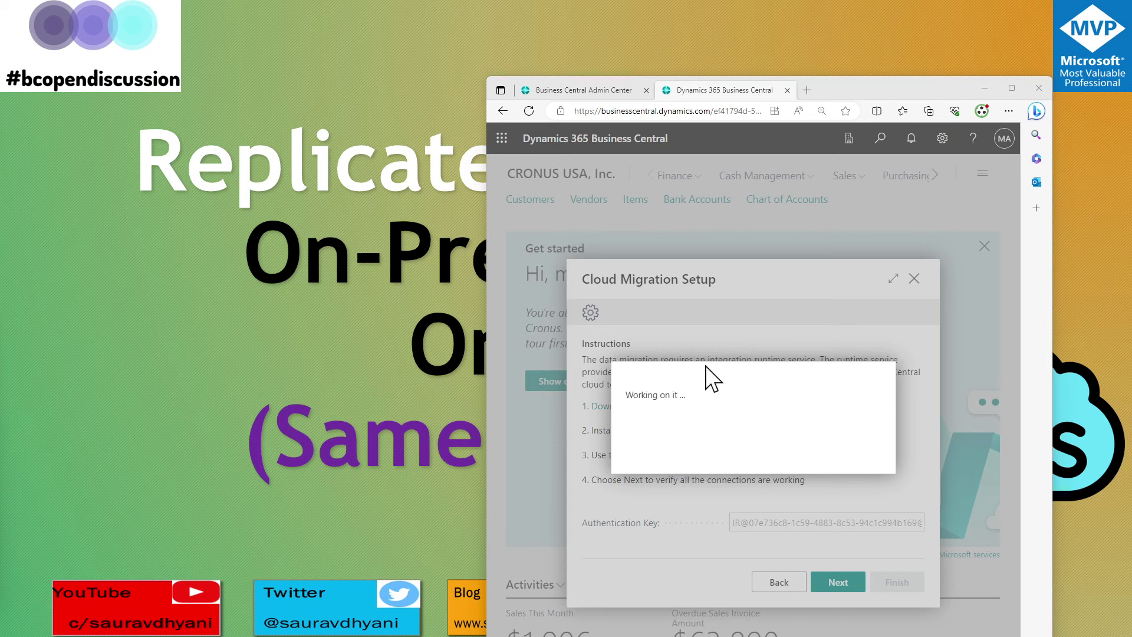
# Copy Production's 0.05 GB database usage from the admin center Capacity page, then return to Cloud Migration Setup
pyautogui.click(590, 90)
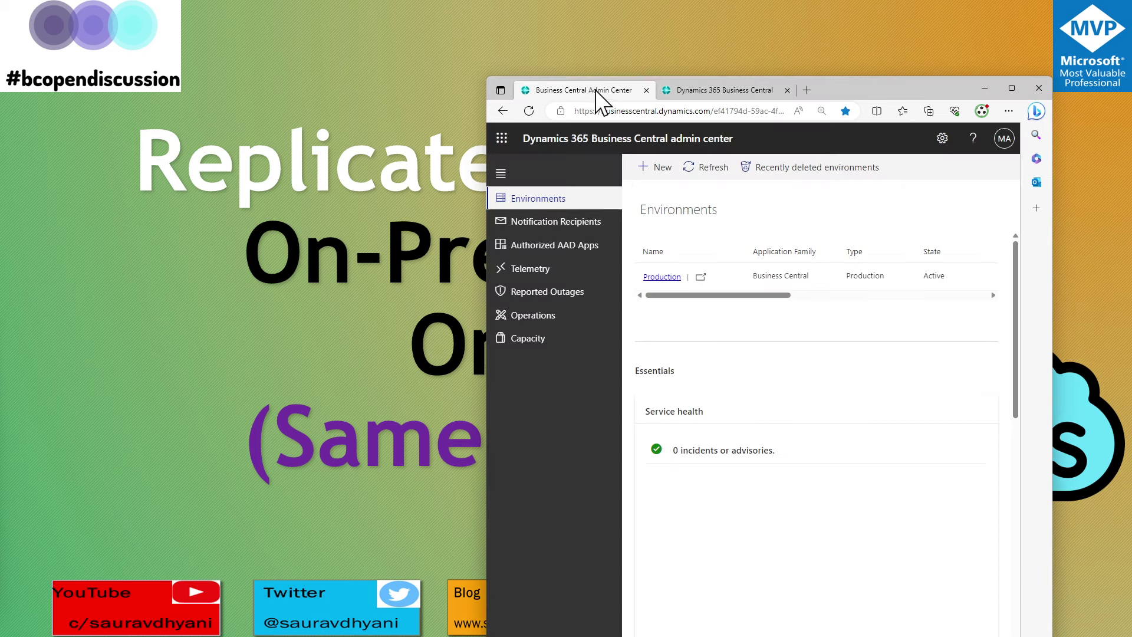
pyautogui.click(538, 341)
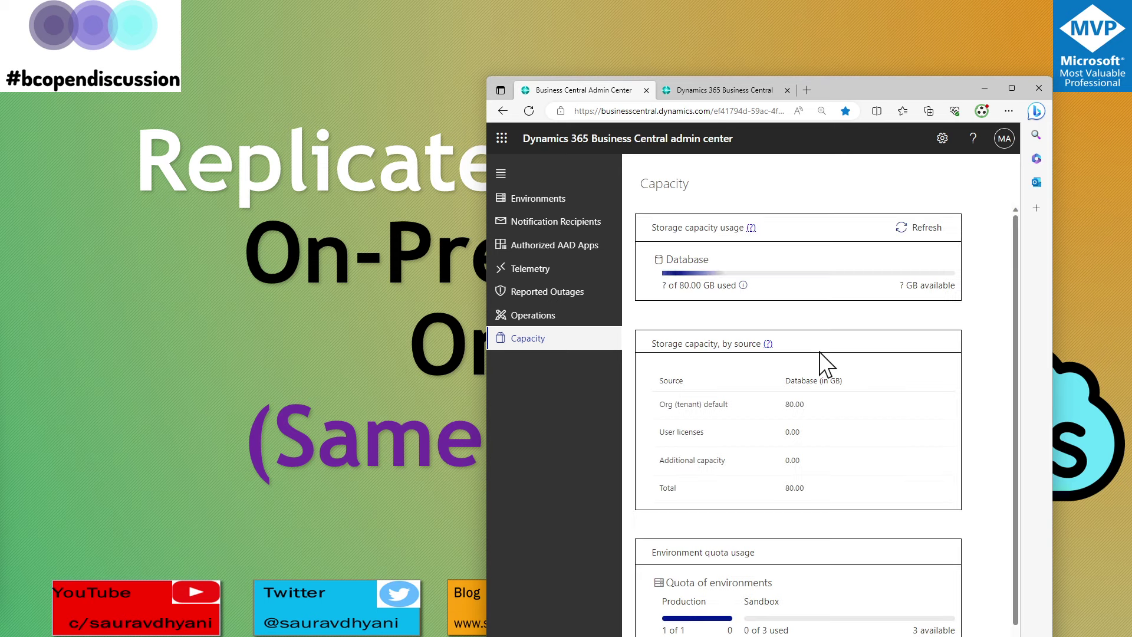
pyautogui.scroll(-2, 827, 364)
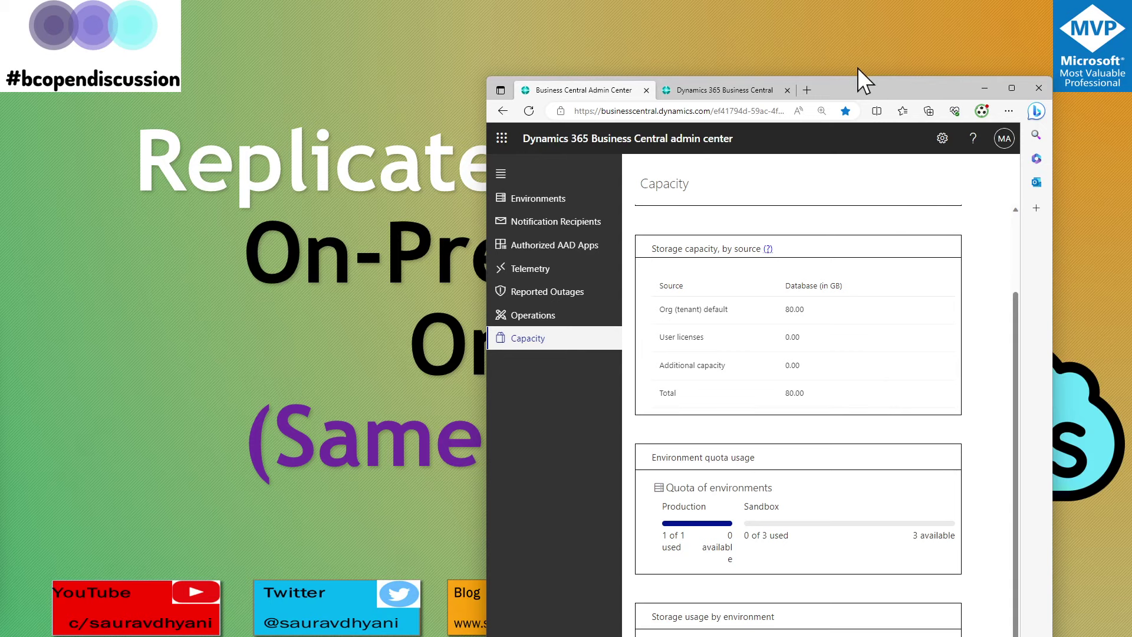
pyautogui.moveTo(861, 84); pyautogui.dragTo(801, 20)
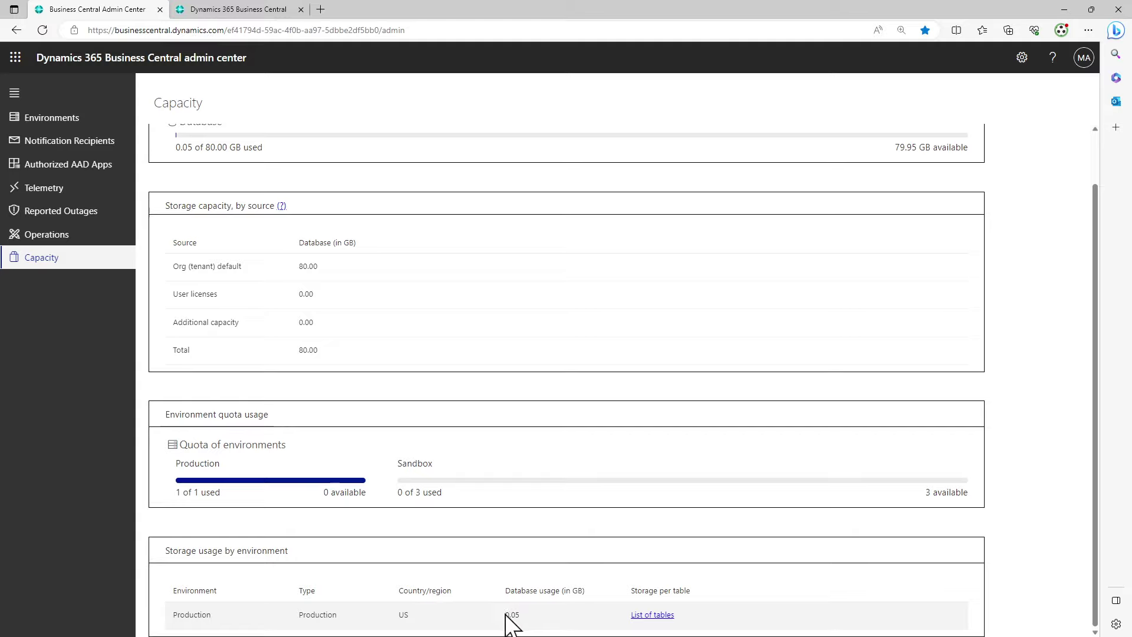
pyautogui.moveTo(504, 615); pyautogui.dragTo(525, 617)
pyautogui.rightClick(521, 616)
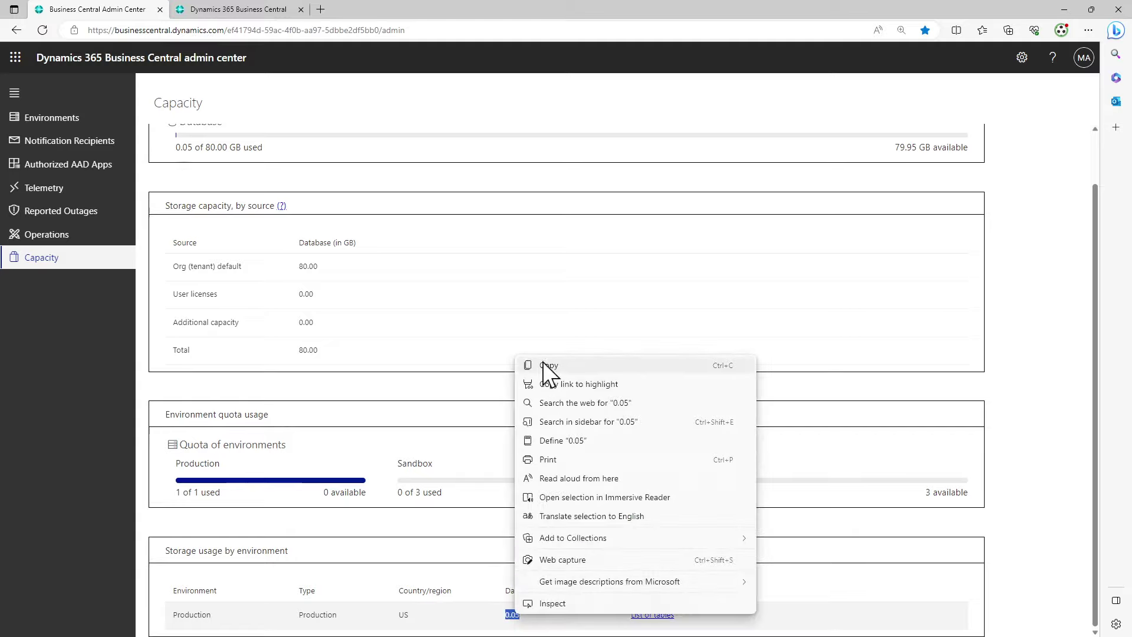
pyautogui.click(545, 366)
pyautogui.click(254, 9)
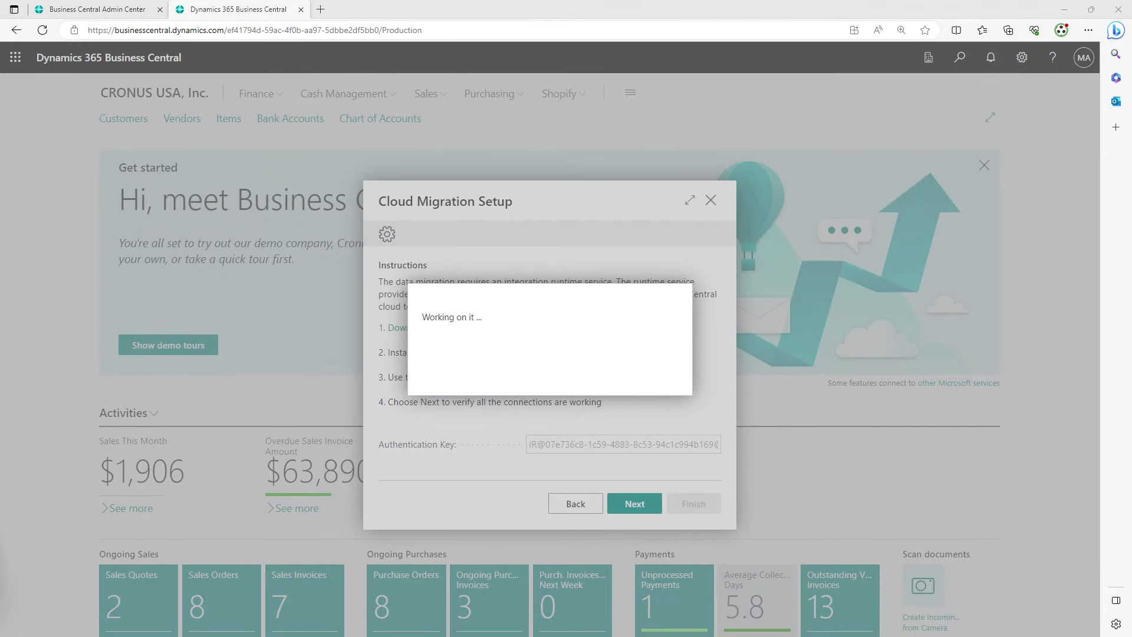
# Add the line 'Pre Replication DB Size - 0.05 GB' to the Notepad notes and minimize Notepad
pyautogui.hotkey('alt', 'Tab')
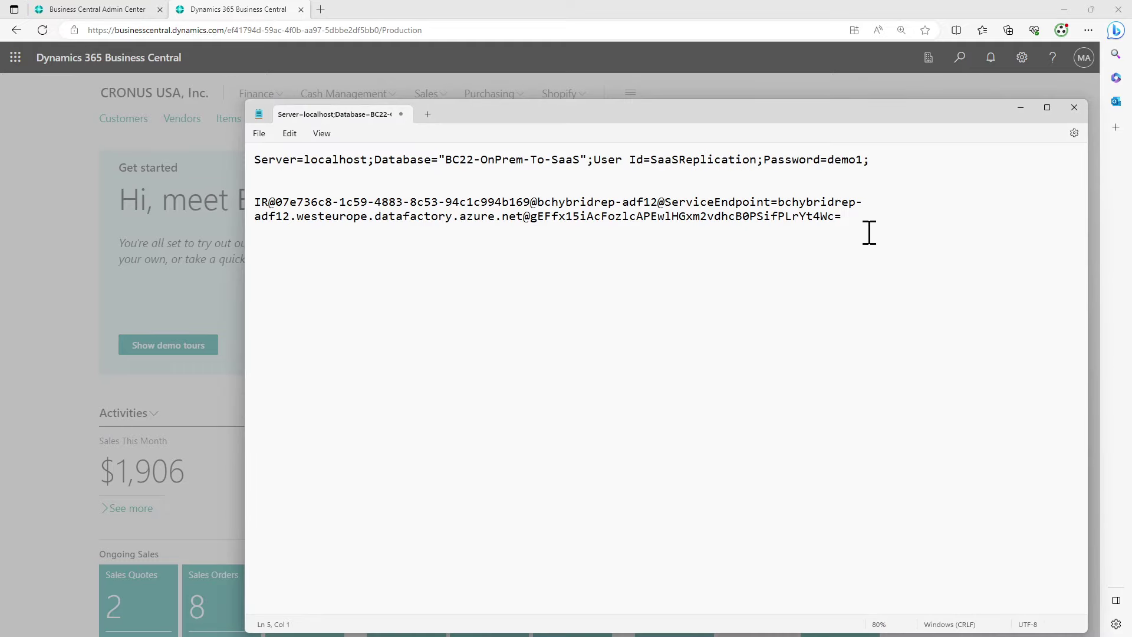
pyautogui.press('Return')
pyautogui.press('Return')
pyautogui.write('Pre Replication DB Size - 0.05')
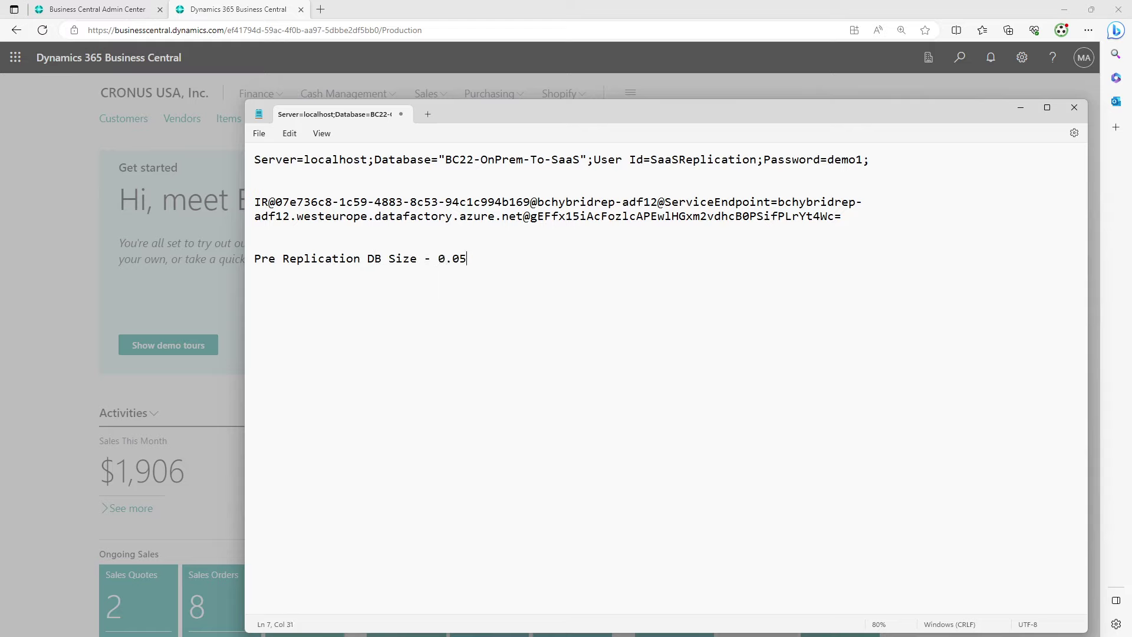
pyautogui.write('v')
pyautogui.press('BackSpace')
pyautogui.write('GB')
pyautogui.click(1019, 109)
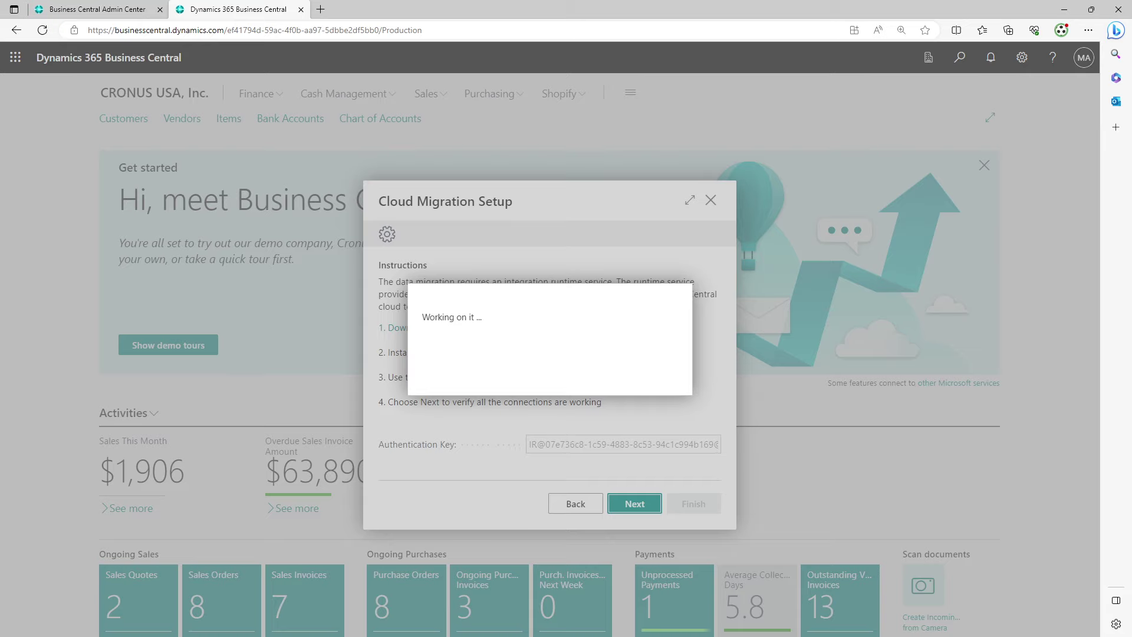
# Expand the BC22-OnPrem-To-SaaS Tables folder in SSMS and widen the tree to show full names
pyautogui.hotkey('alt', 'Tab')
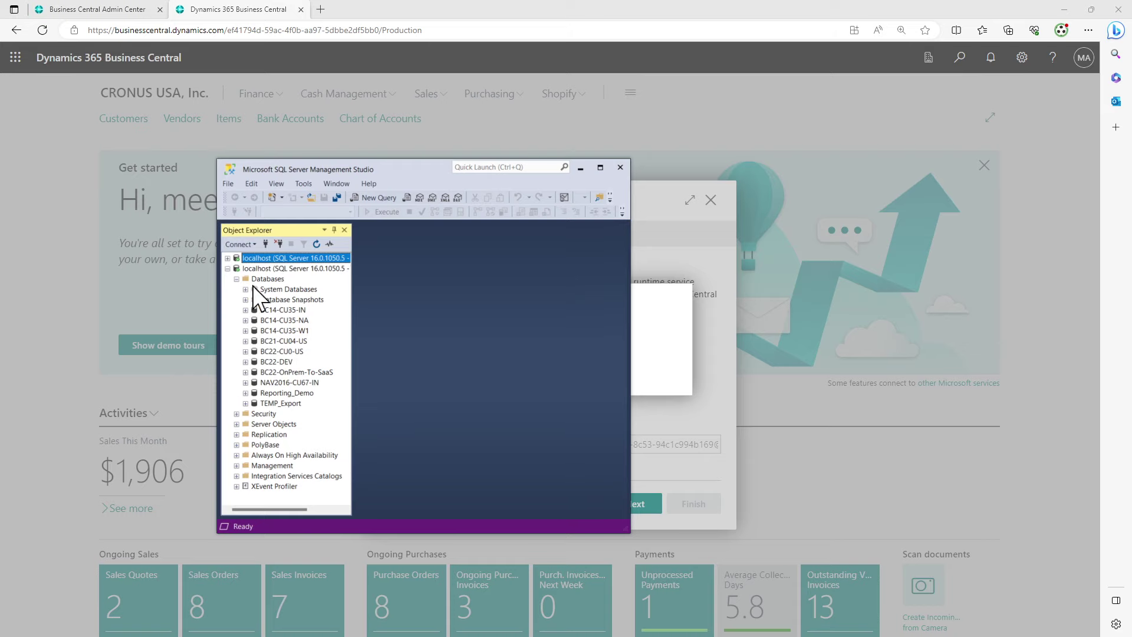
pyautogui.click(247, 373)
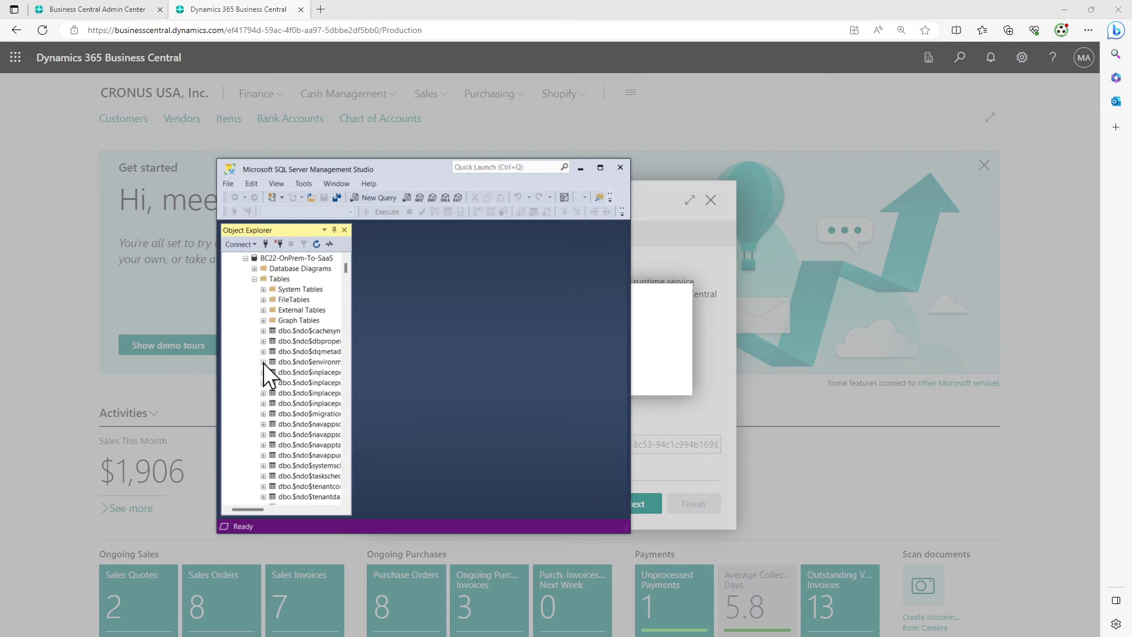
pyautogui.moveTo(353, 360); pyautogui.dragTo(503, 364)
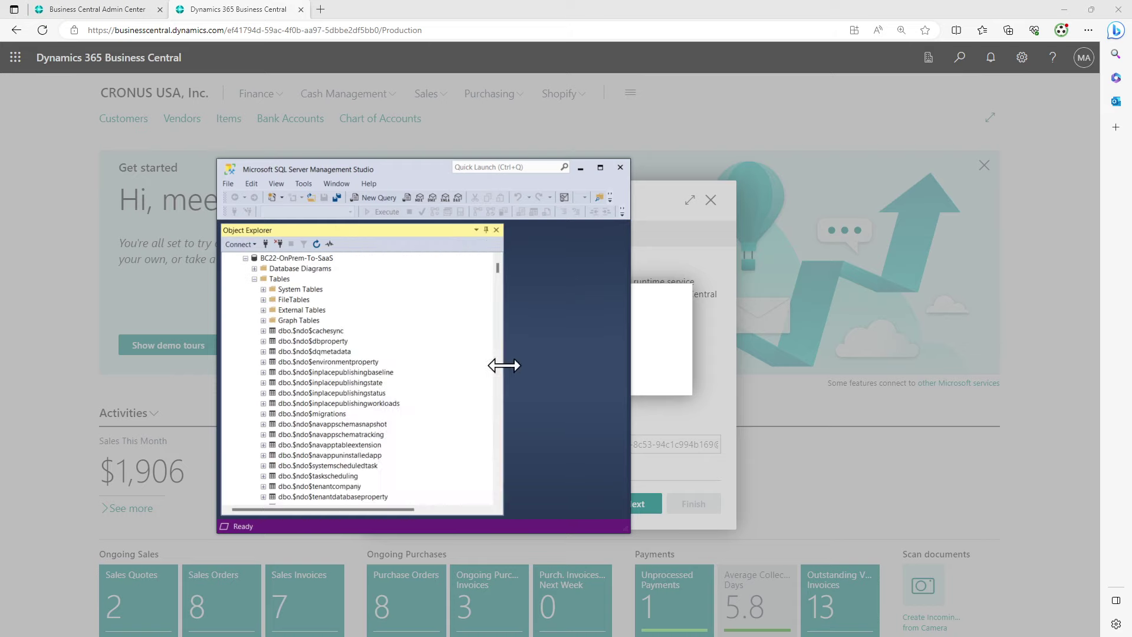
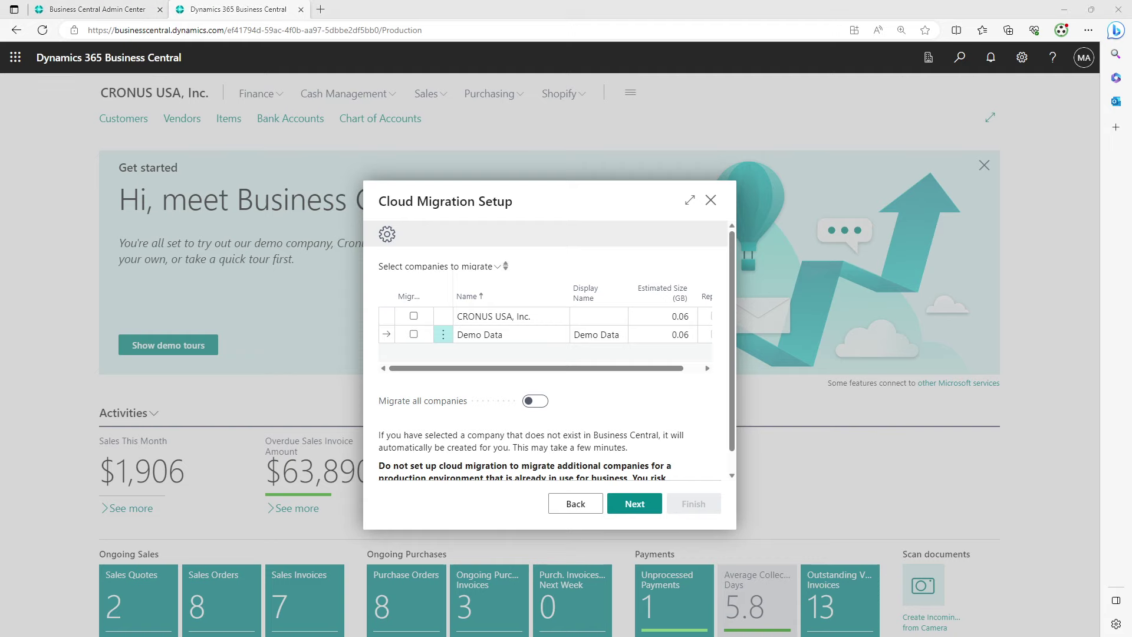
# Add the line 'Onorem companies - 0.06 GB Each' to the Notepad notes and move the window lower
pyautogui.hotkey('alt', 'Tab')
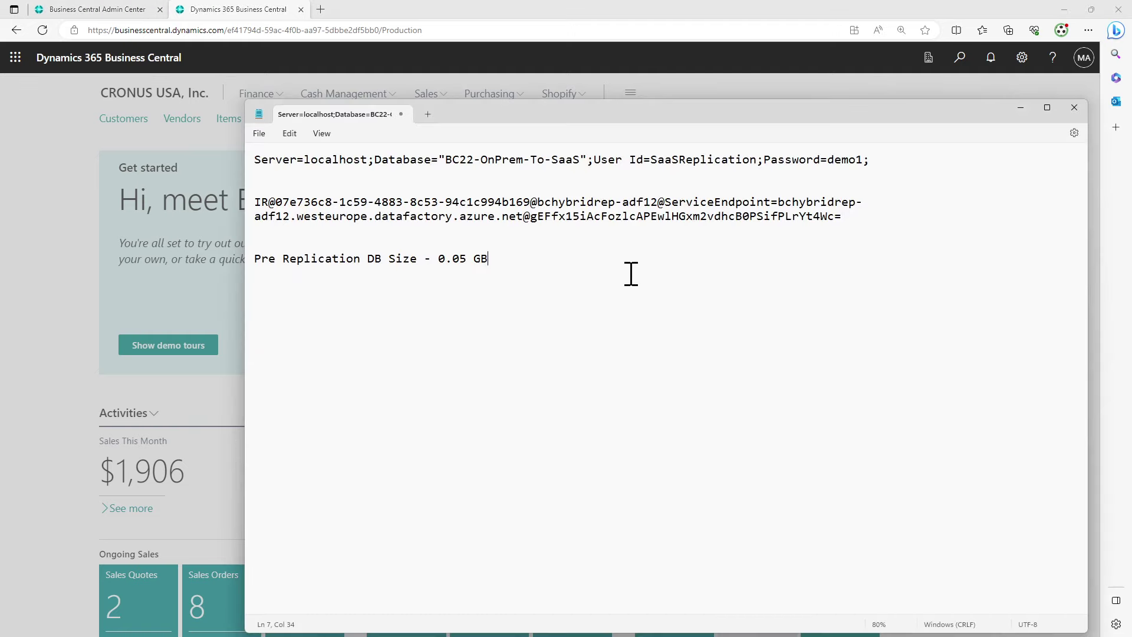
pyautogui.press('Return')
pyautogui.press('Return')
pyautogui.write('Onr')
pyautogui.press('BackSpace')
pyautogui.write('o')
pyautogui.press('BackSpace')
pyautogui.write('orem companies - 0.06 ')
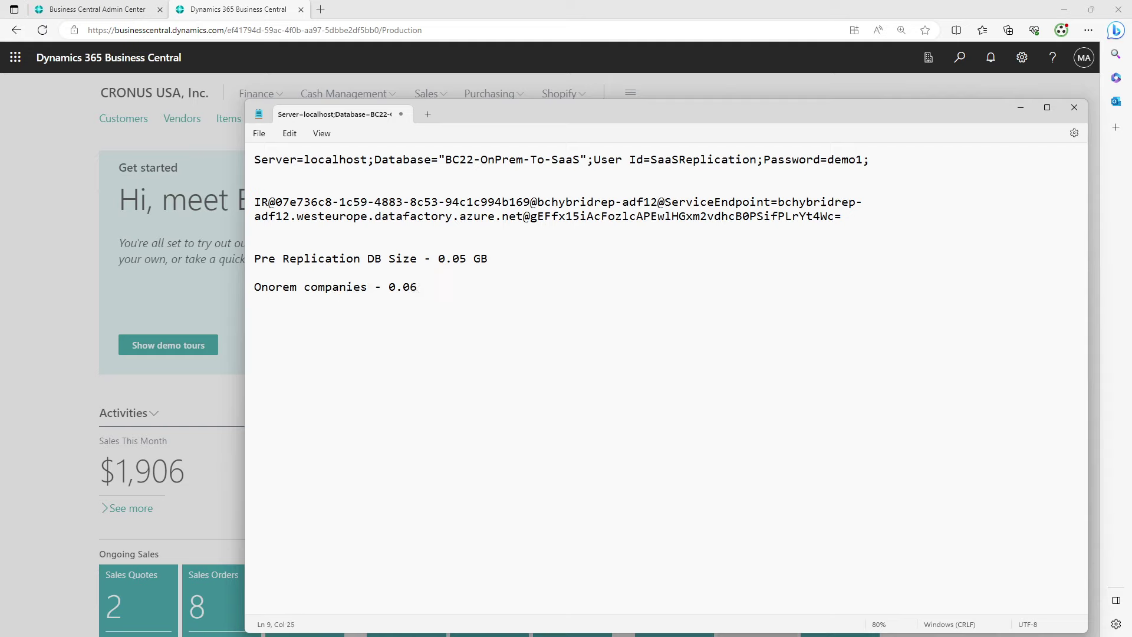
pyautogui.write('GB Eac')
pyautogui.press('BackSpace')
pyautogui.write('ch')
pyautogui.moveTo(839, 110); pyautogui.dragTo(734, 476)
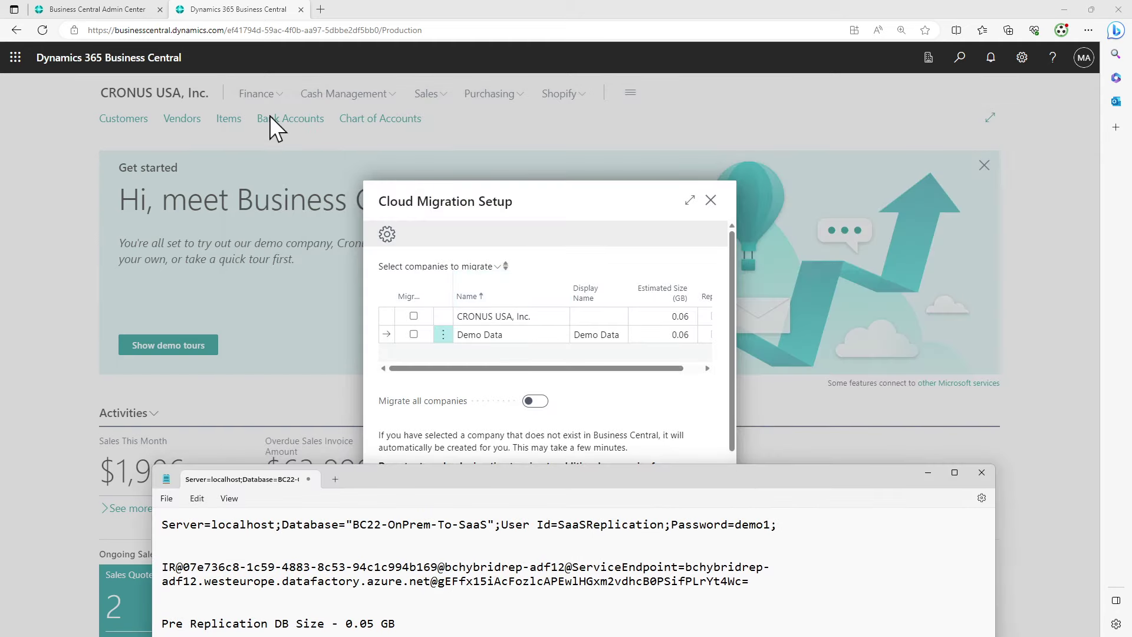
# Tick Migrate for Demo Data only, leaving CRONUS USA, Inc. unmarked, and enlarge the setup page
pyautogui.click(694, 368)
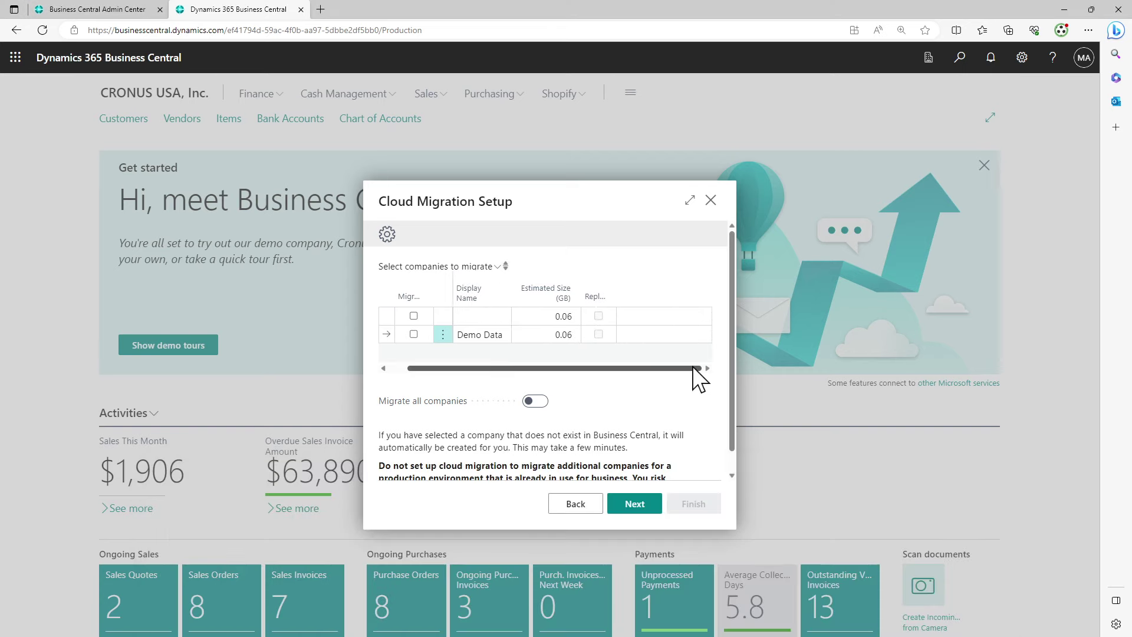
pyautogui.moveTo(694, 368); pyautogui.dragTo(586, 379)
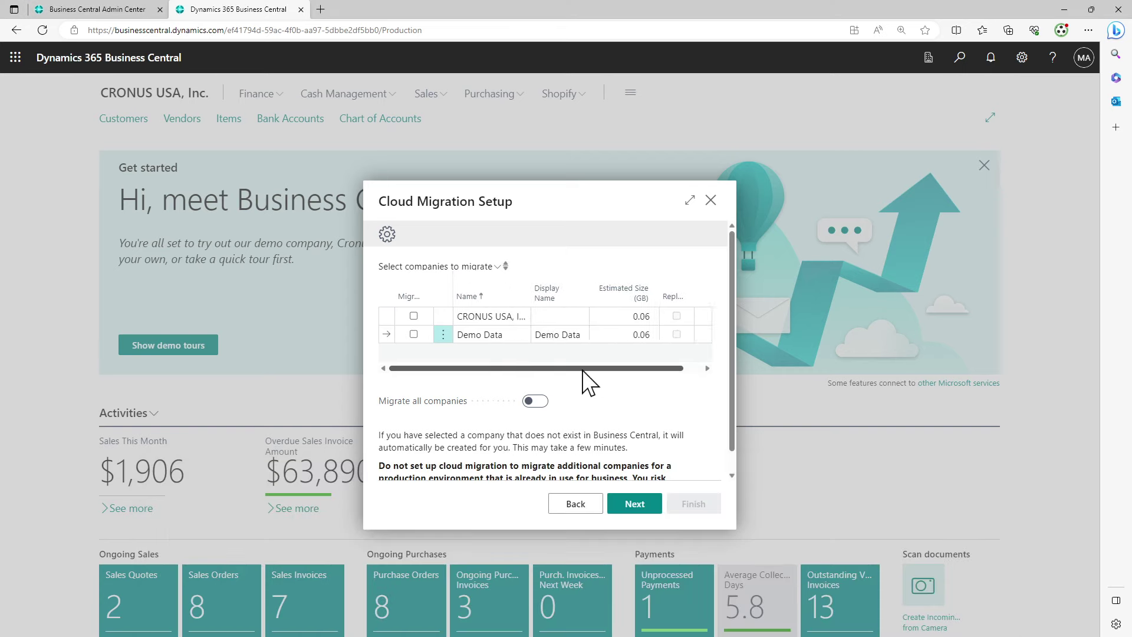
pyautogui.click(413, 334)
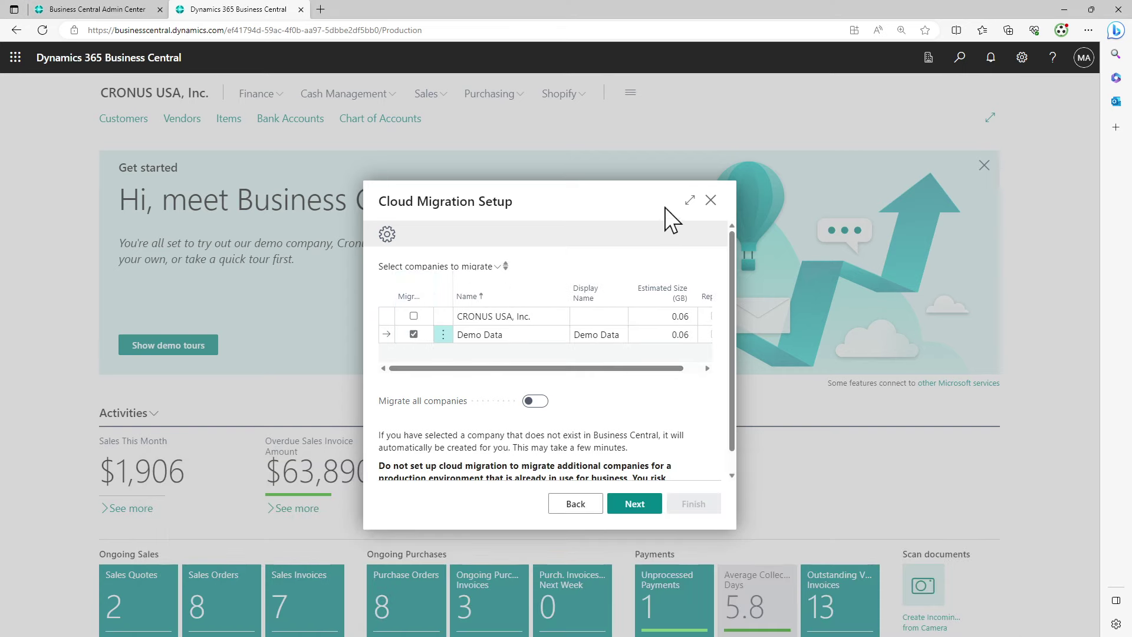
pyautogui.click(689, 201)
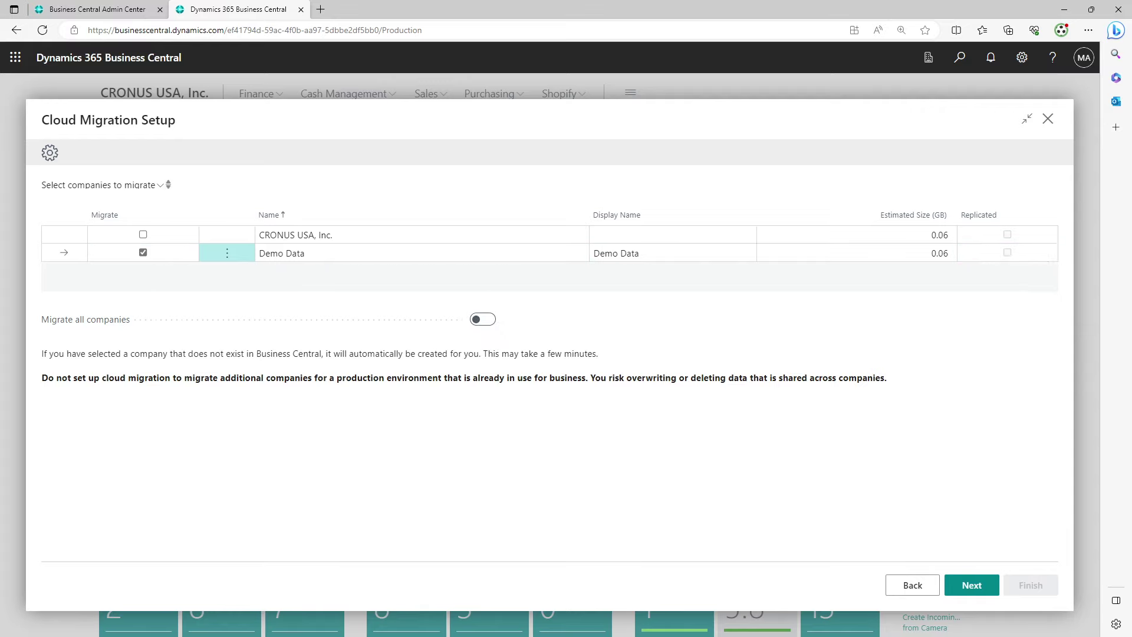
# Extend the Notepad pre-replication note to read '0.05 GB + 0.06 GB = 0.11 GB', then minimize Notepad
pyautogui.hotkey('alt', 'Tab')
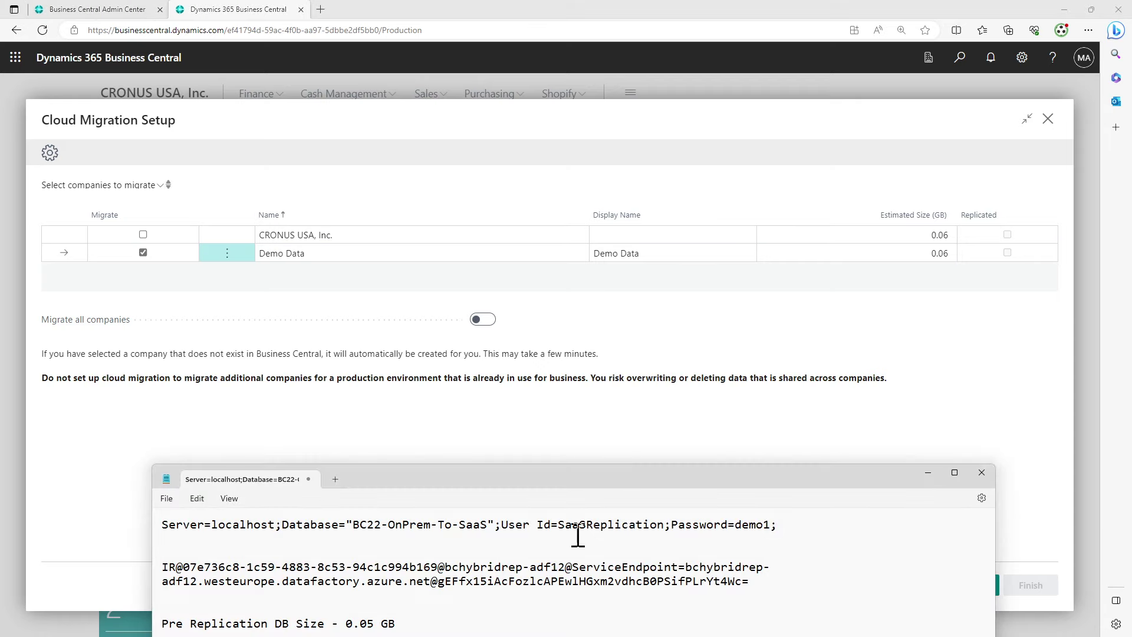
pyautogui.moveTo(585, 476); pyautogui.dragTo(597, 270)
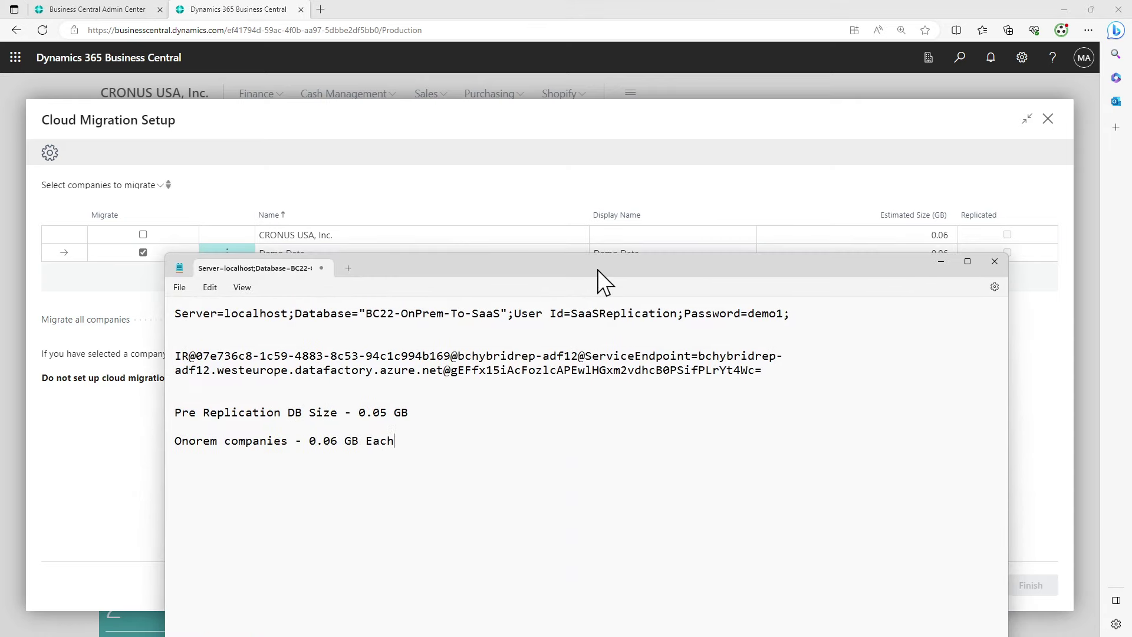
pyautogui.click(436, 412)
pyautogui.write('+ 0.06 GB = 0.11 GB')
pyautogui.moveTo(409, 413); pyautogui.dragTo(577, 420)
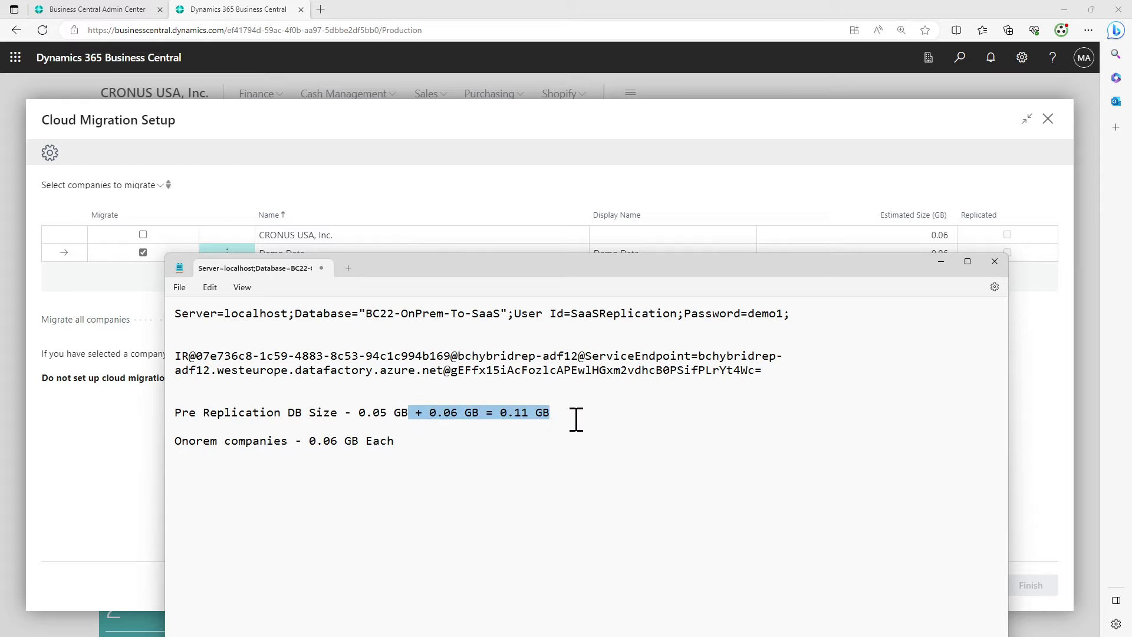
pyautogui.click(937, 262)
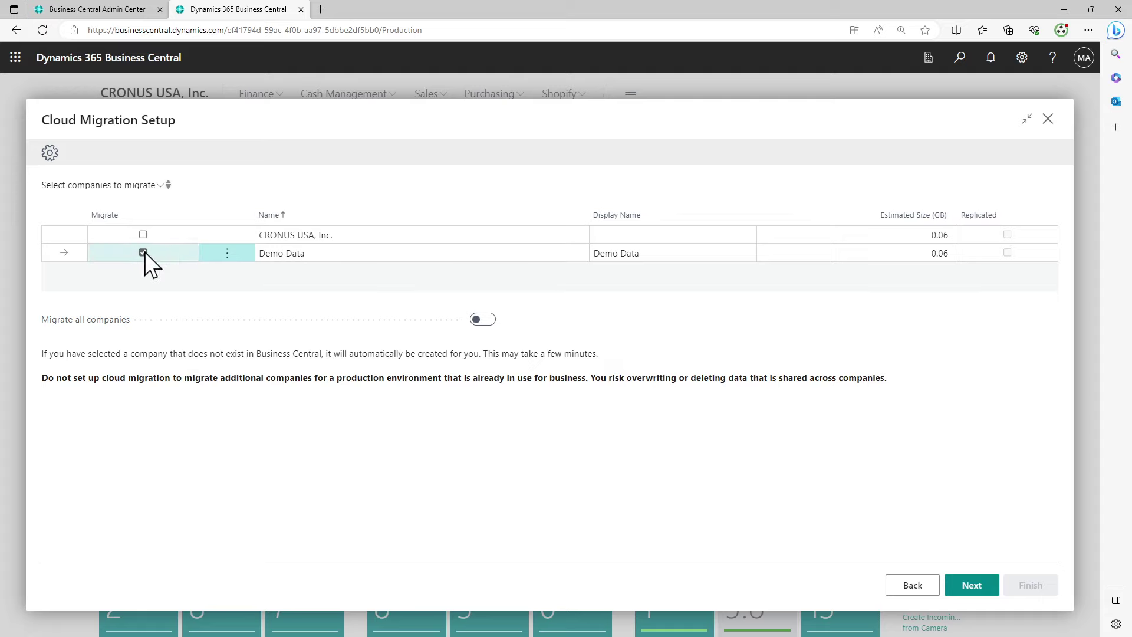
# Finish the Cloud Migration Setup and open Cloud Migration Management full-width, showing Creating companies
pyautogui.click(978, 589)
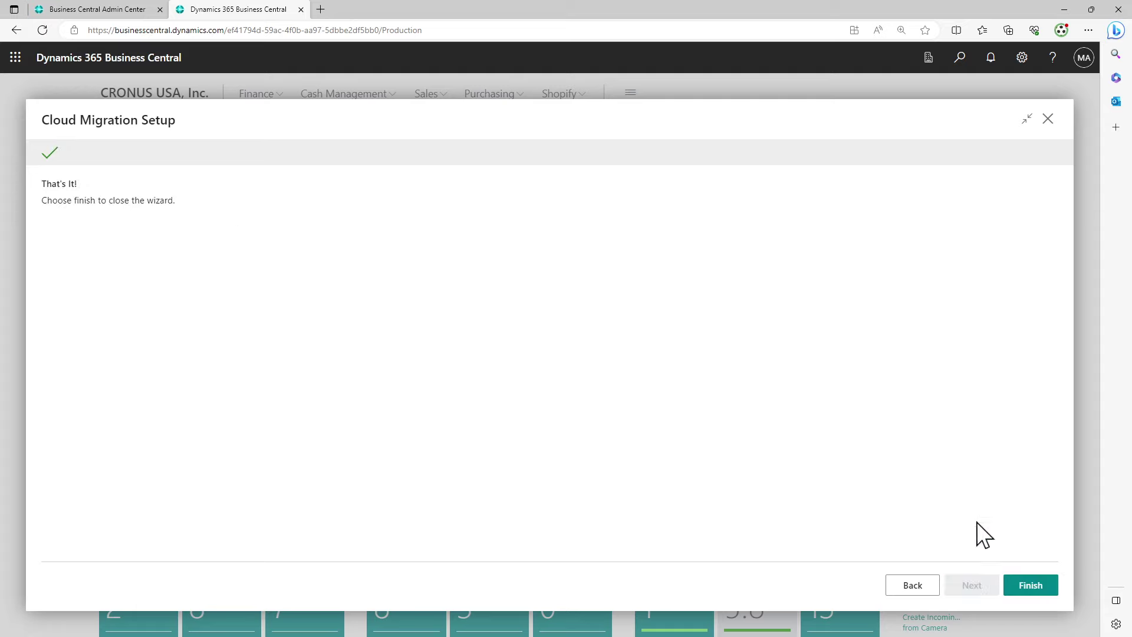
pyautogui.click(1015, 582)
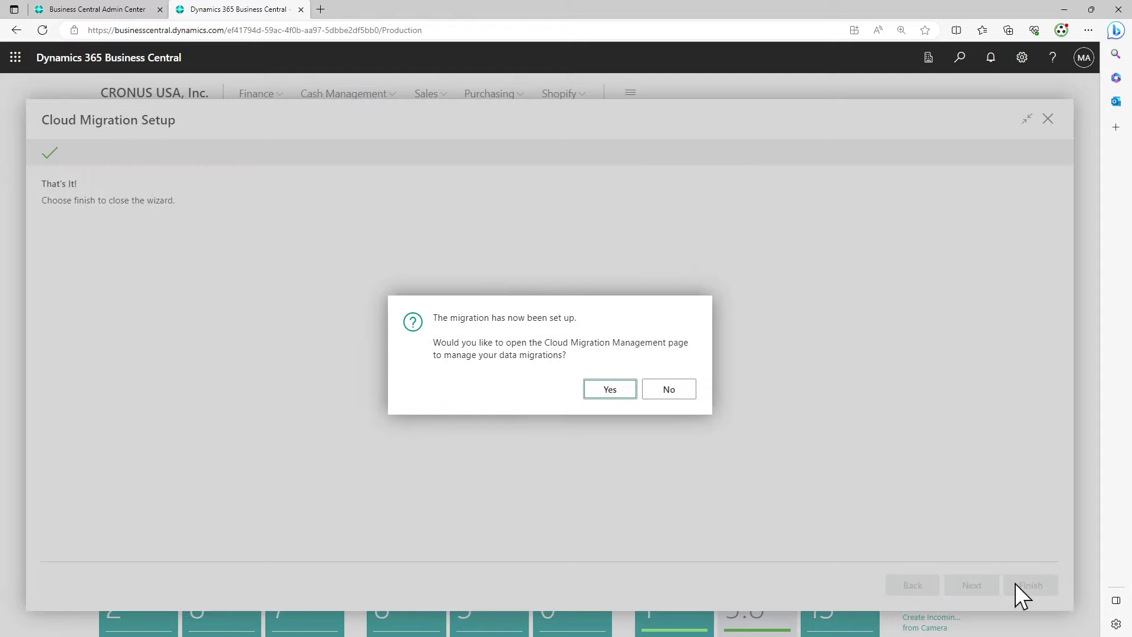
pyautogui.click(610, 390)
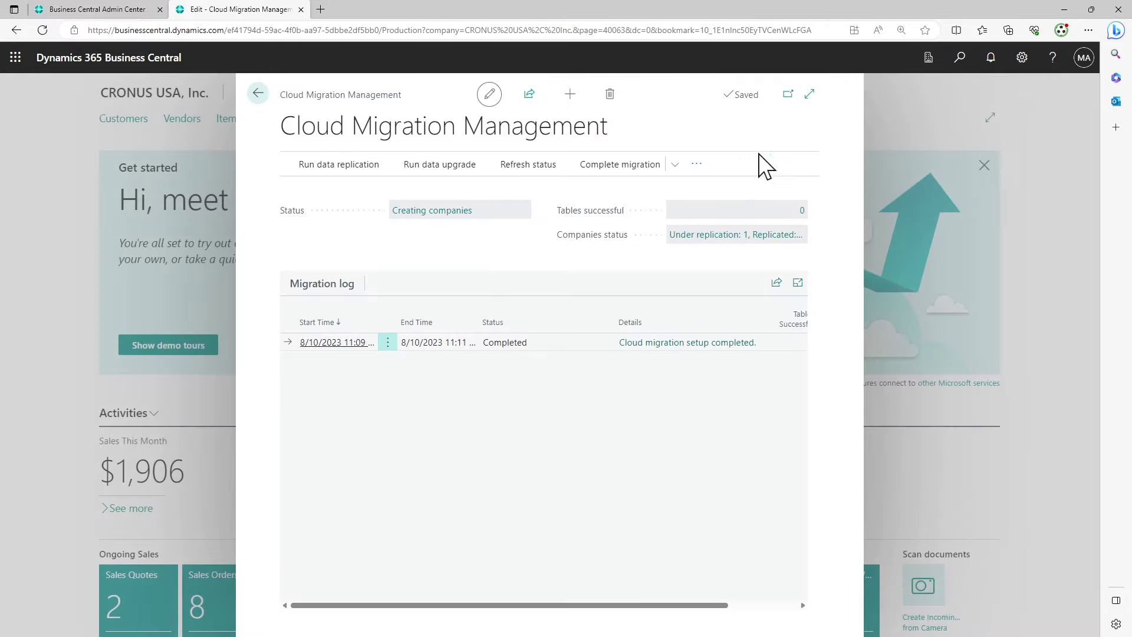
pyautogui.click(810, 93)
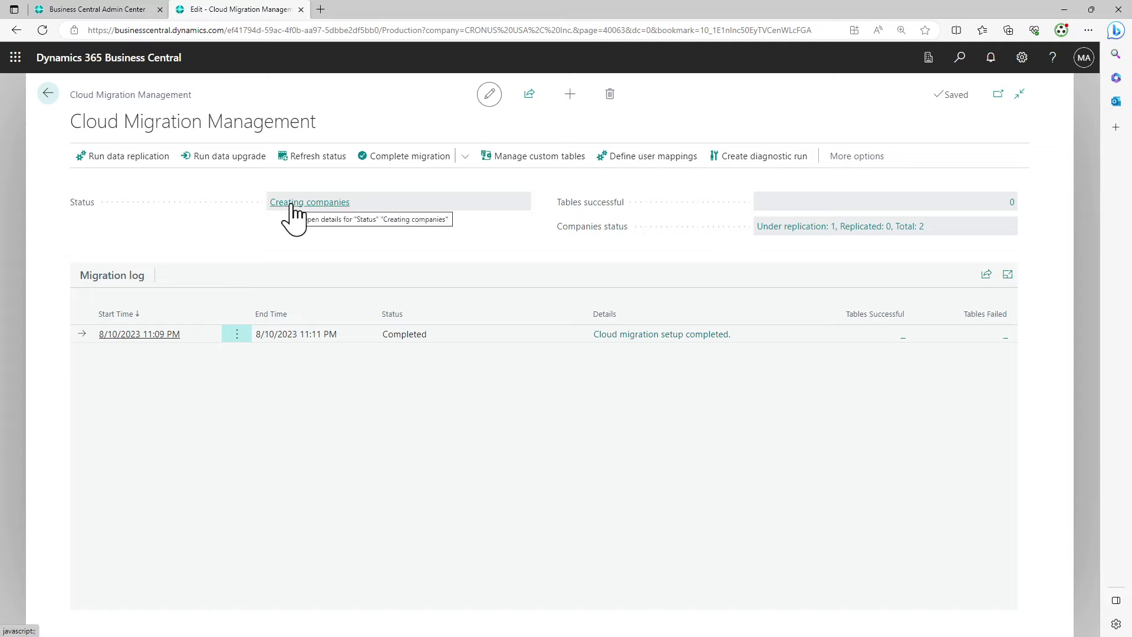
# Review the allowed companies in My Settings without switching company, then refresh the migration status
pyautogui.click(1024, 59)
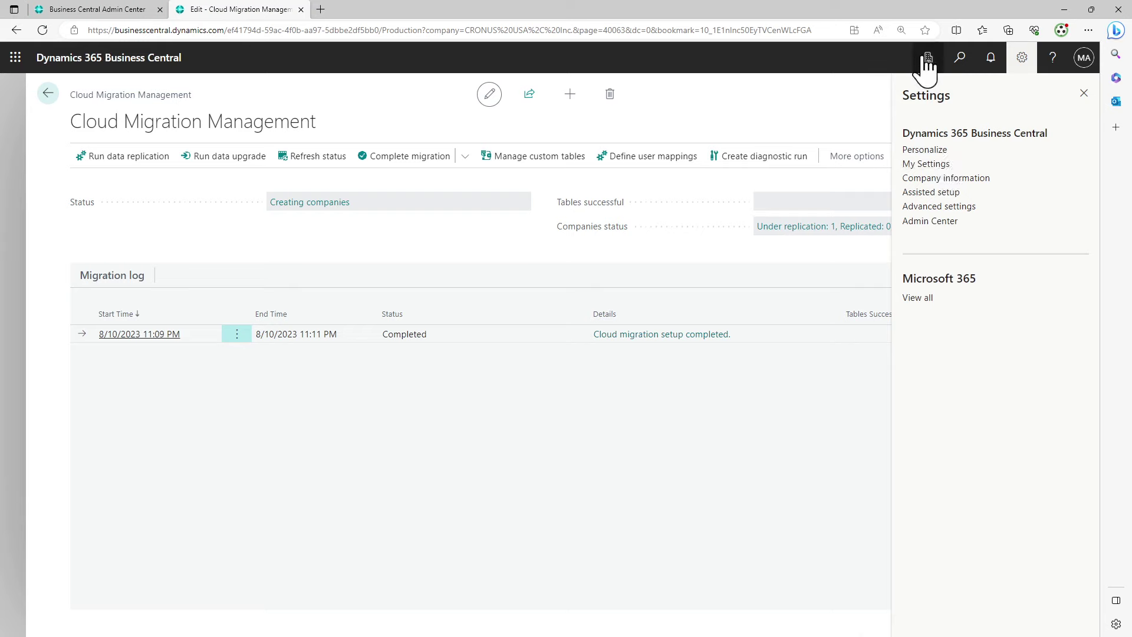
pyautogui.click(927, 59)
pyautogui.click(1024, 59)
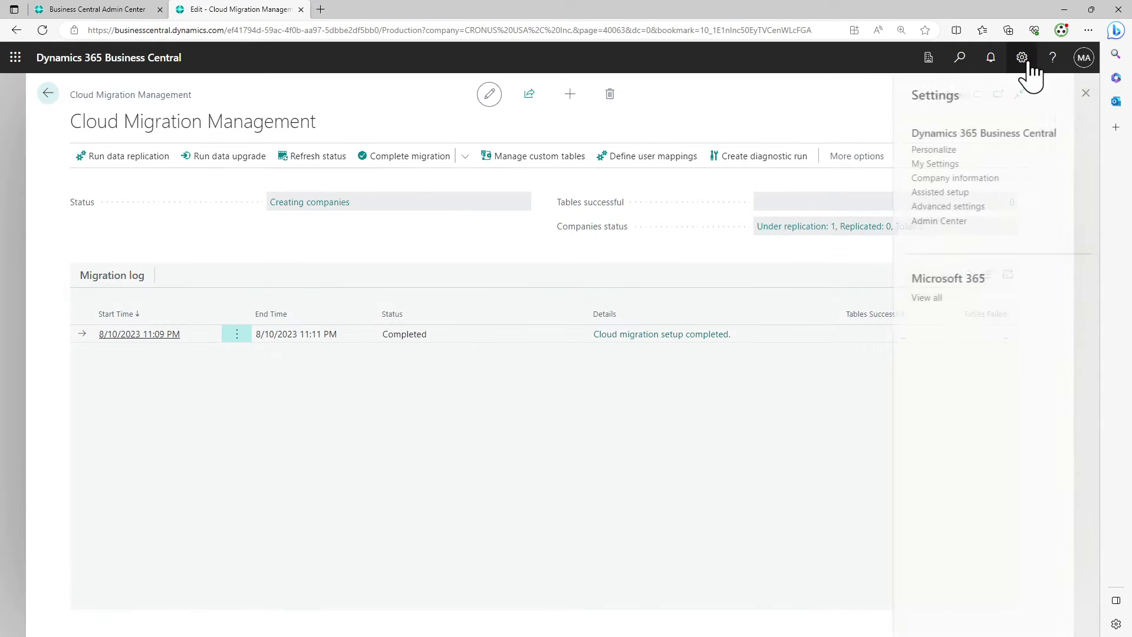
pyautogui.click(939, 166)
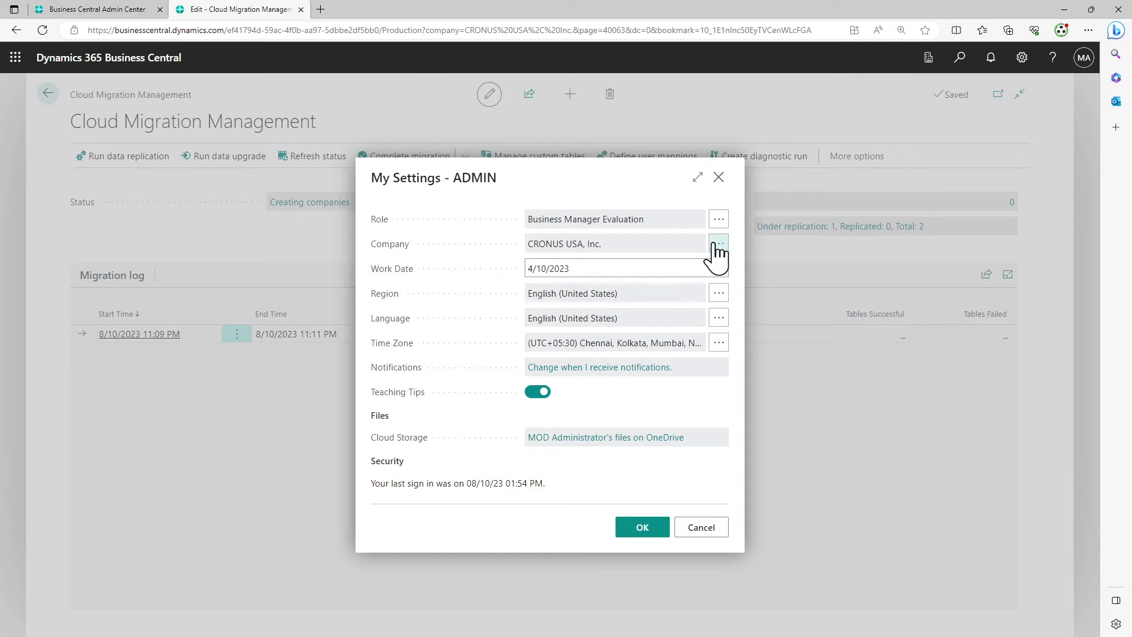
pyautogui.click(718, 245)
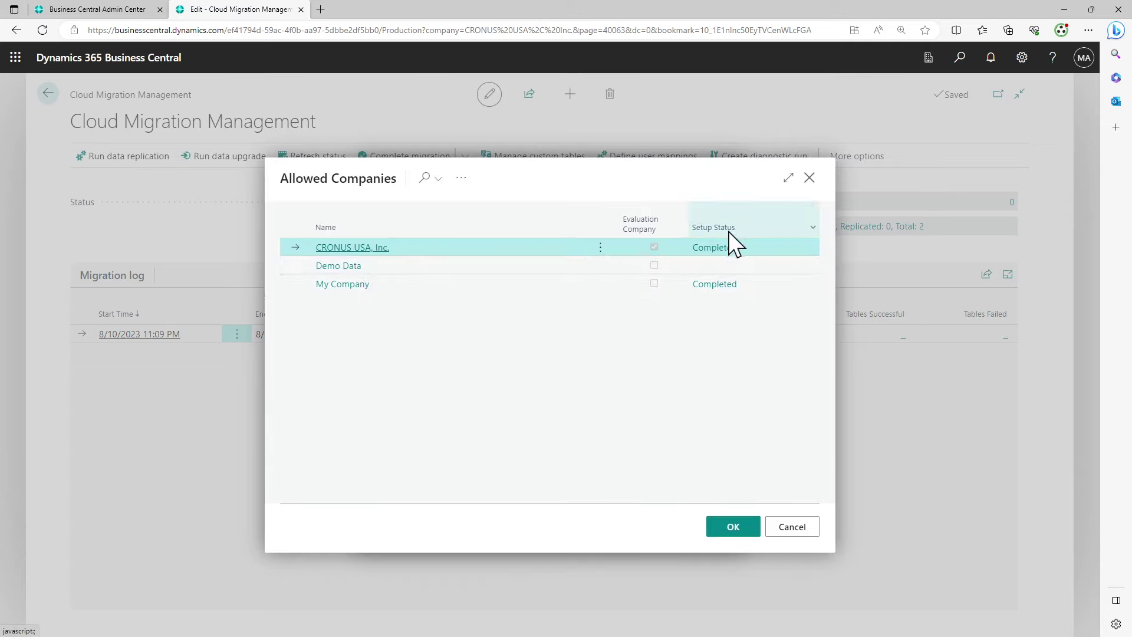
pyautogui.click(722, 263)
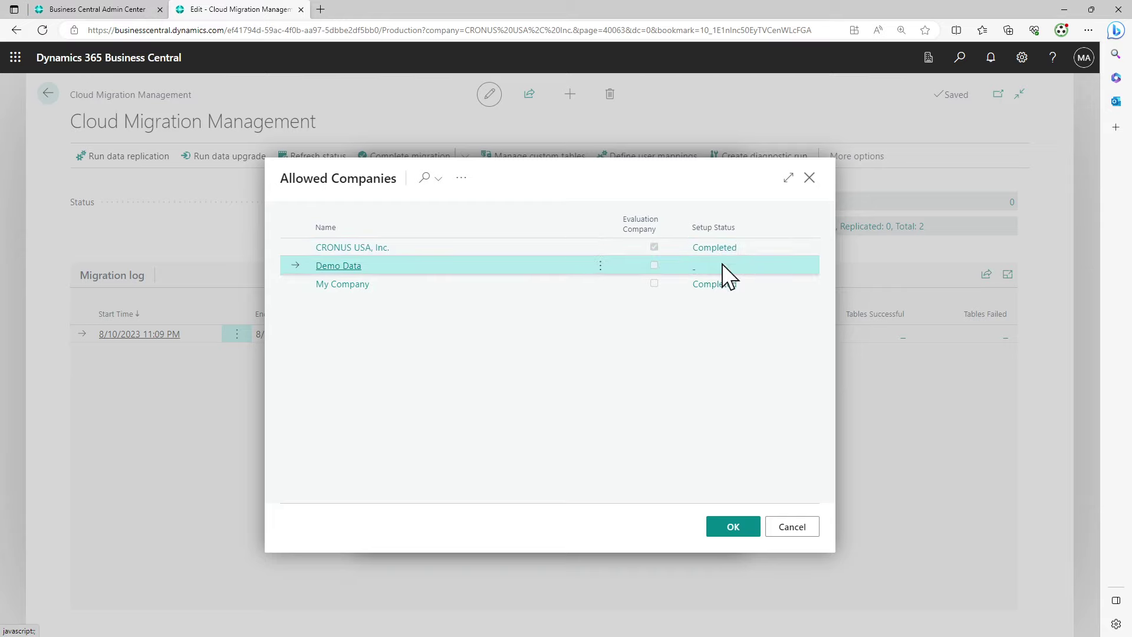
pyautogui.click(794, 525)
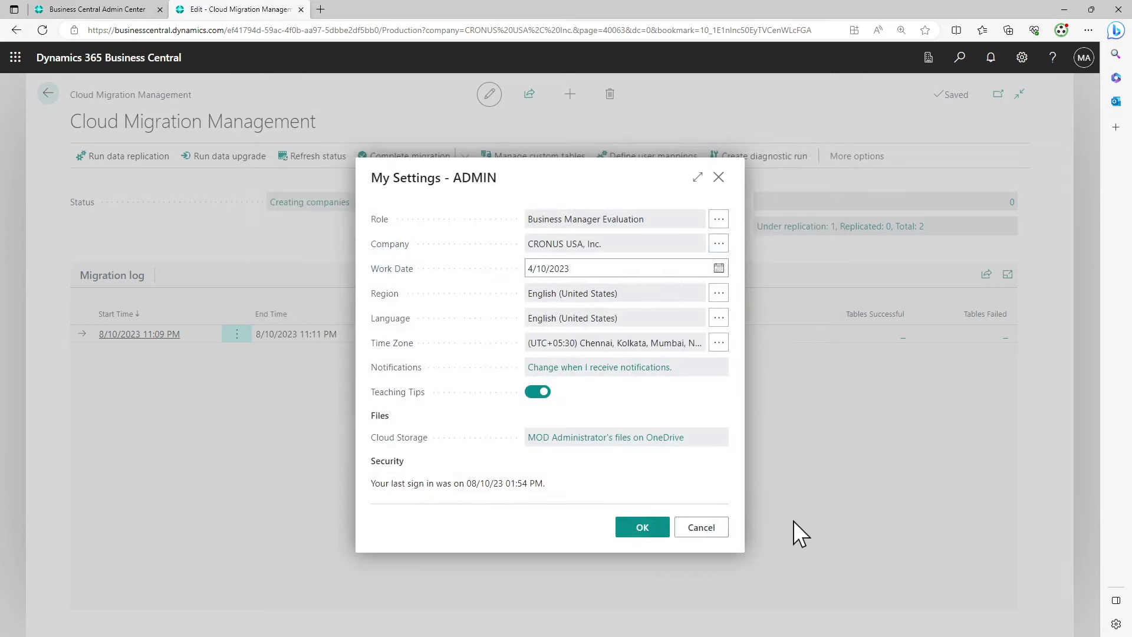
pyautogui.click(694, 529)
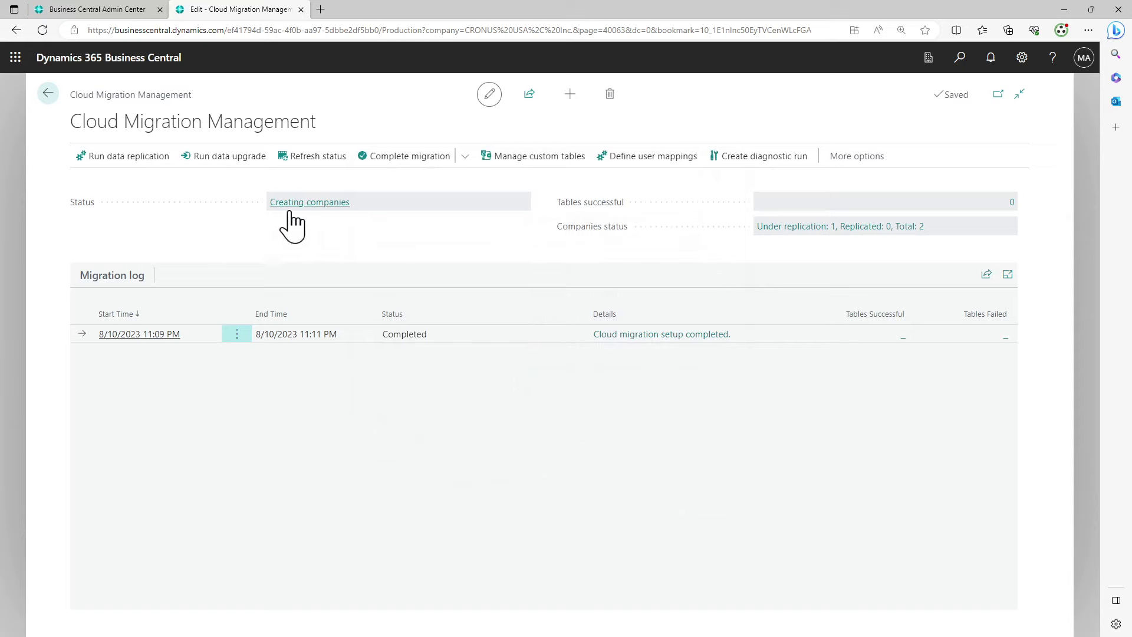
pyautogui.click(320, 168)
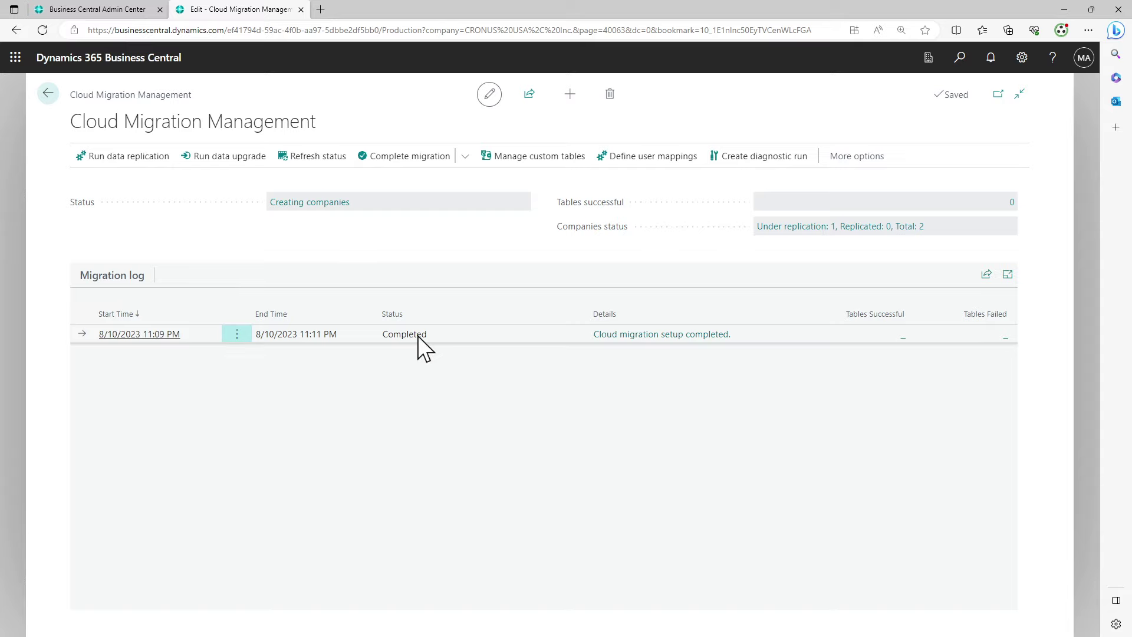
# Check the Complete migration options, then try Define user mappings and acknowledge the empty-source message
pyautogui.click(465, 157)
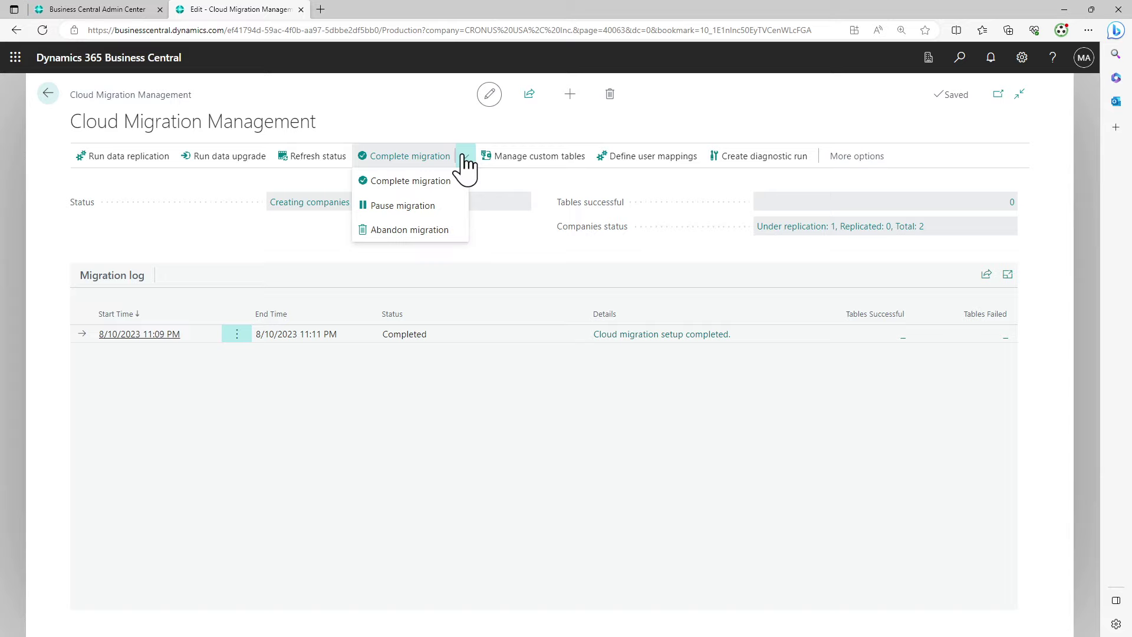
pyautogui.click(531, 271)
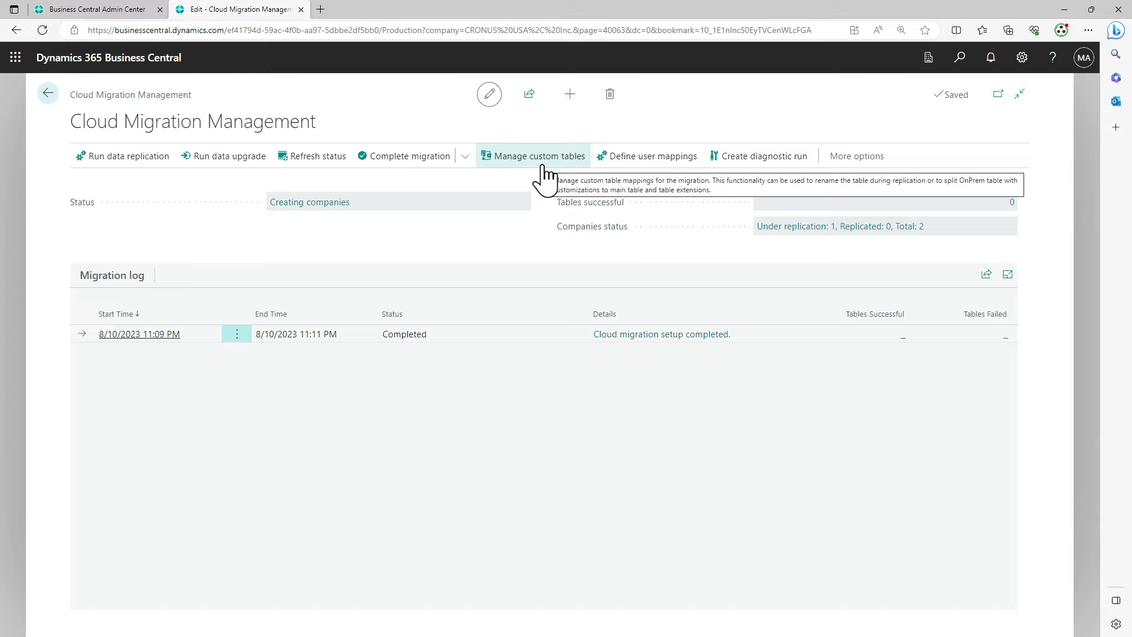
pyautogui.click(654, 171)
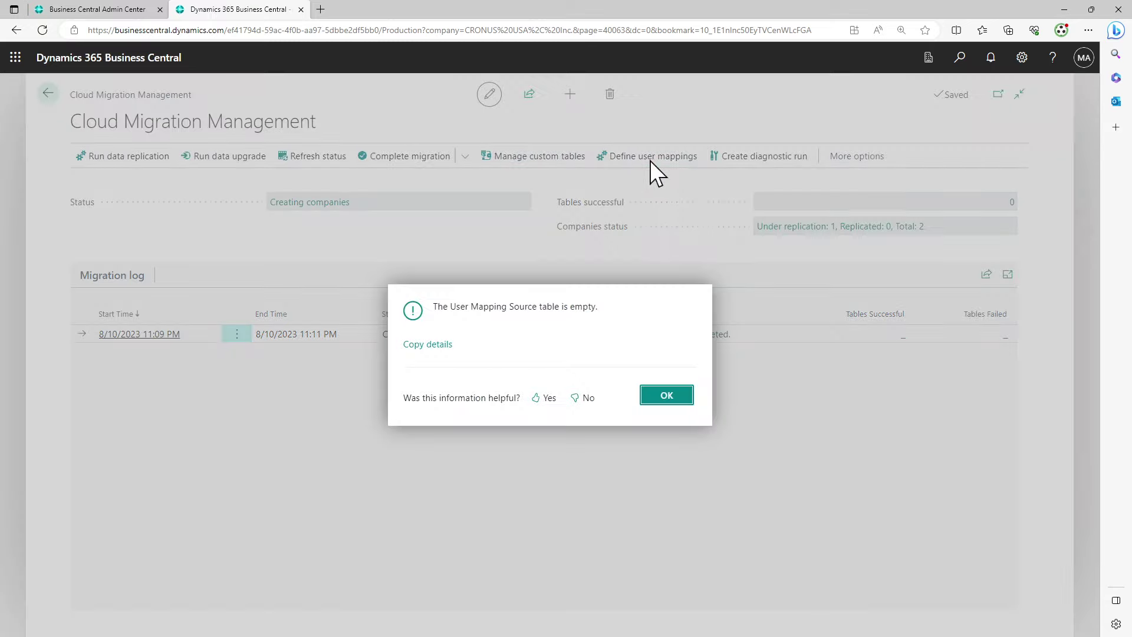
pyautogui.click(668, 397)
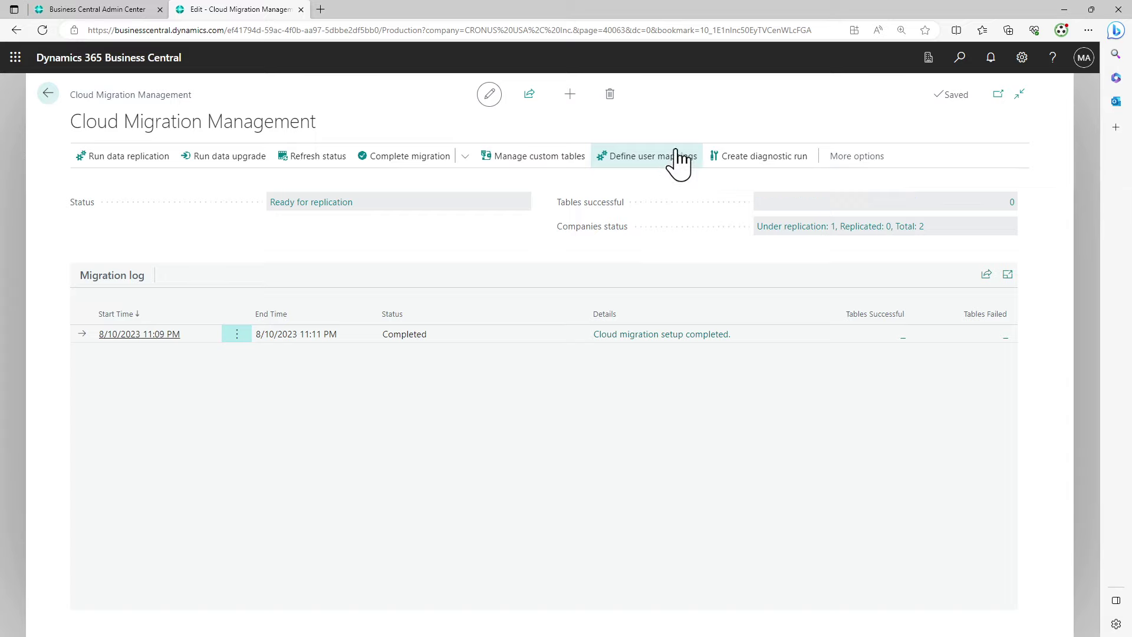
pyautogui.click(317, 163)
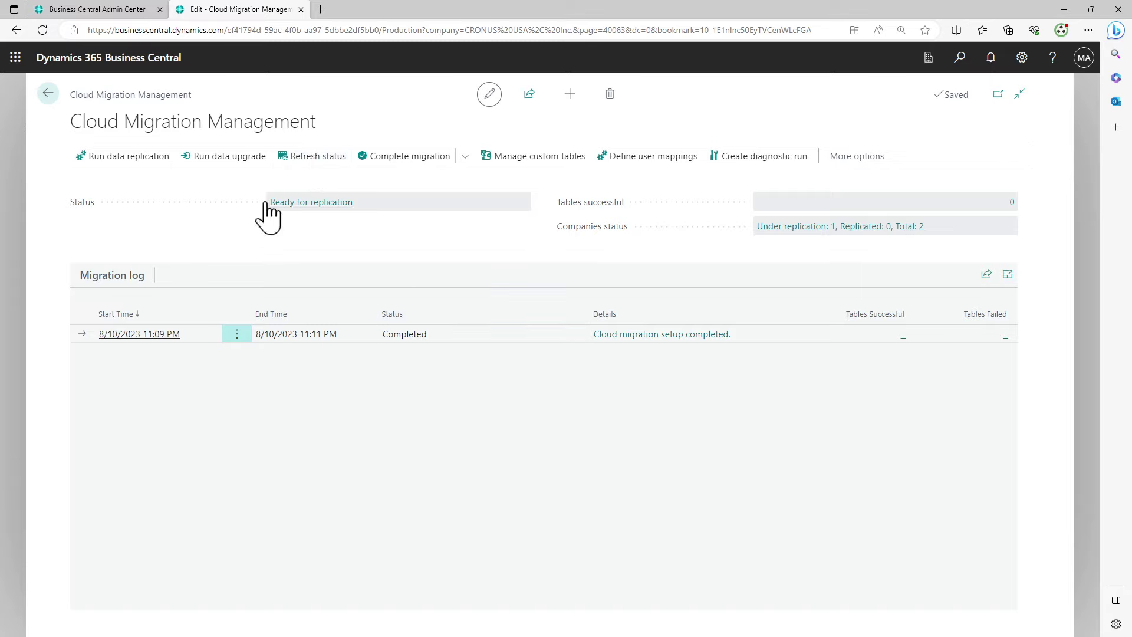
pyautogui.click(1022, 57)
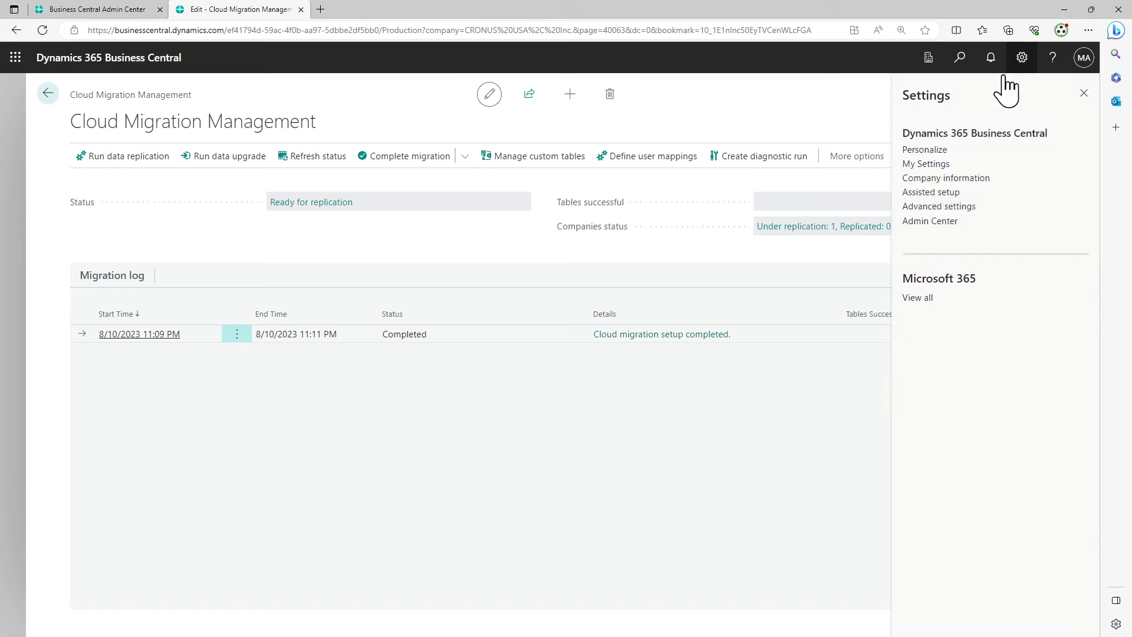
pyautogui.click(942, 167)
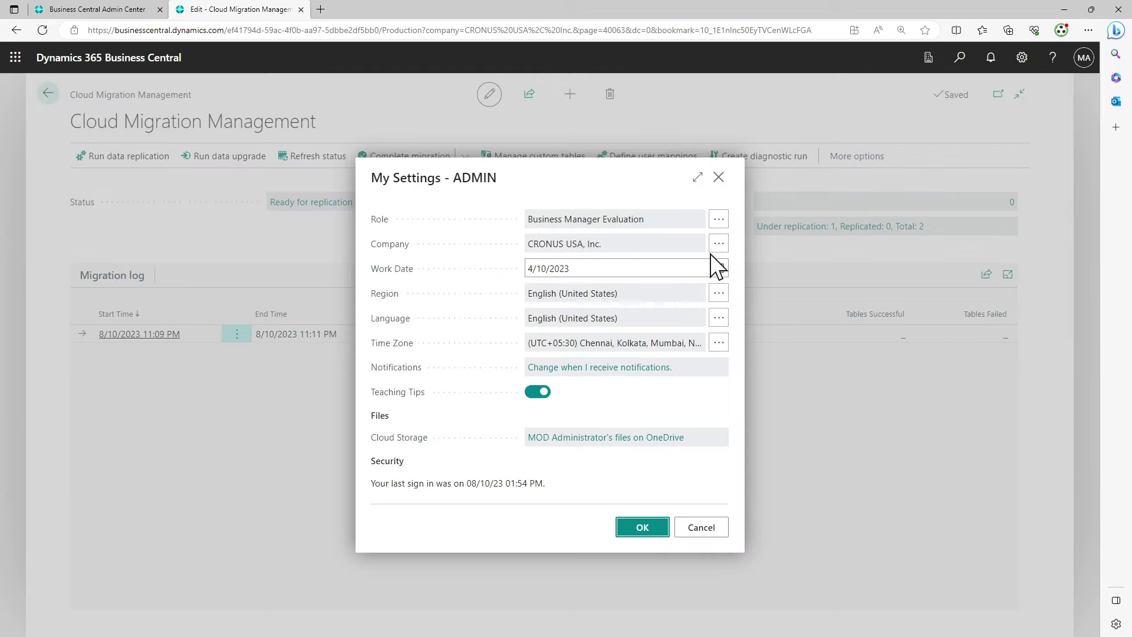
pyautogui.click(719, 244)
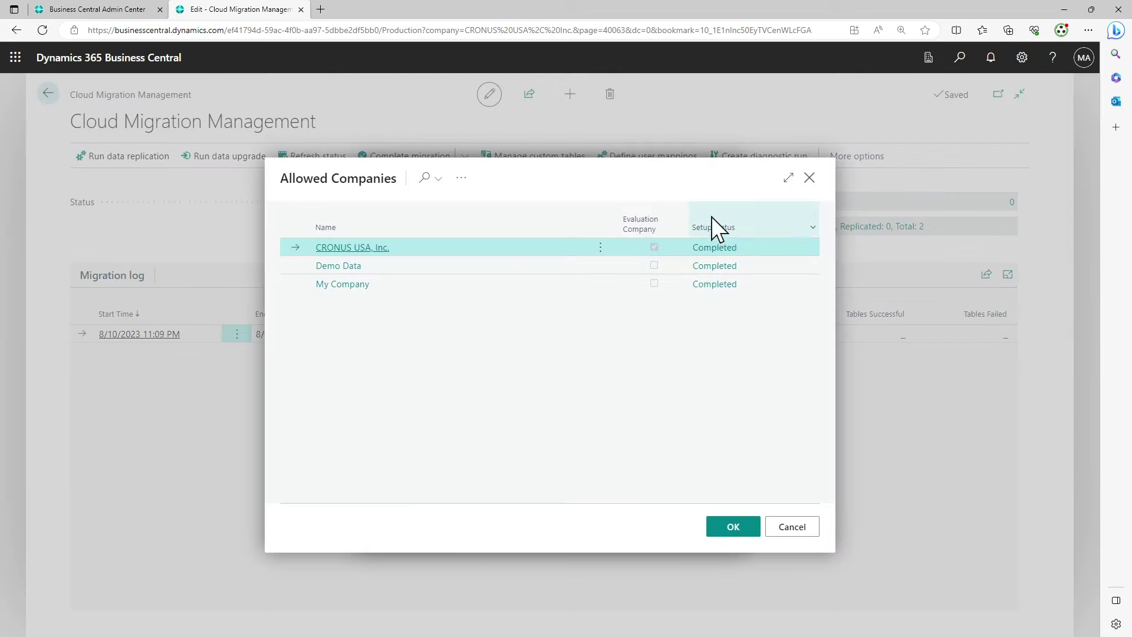
pyautogui.click(423, 270)
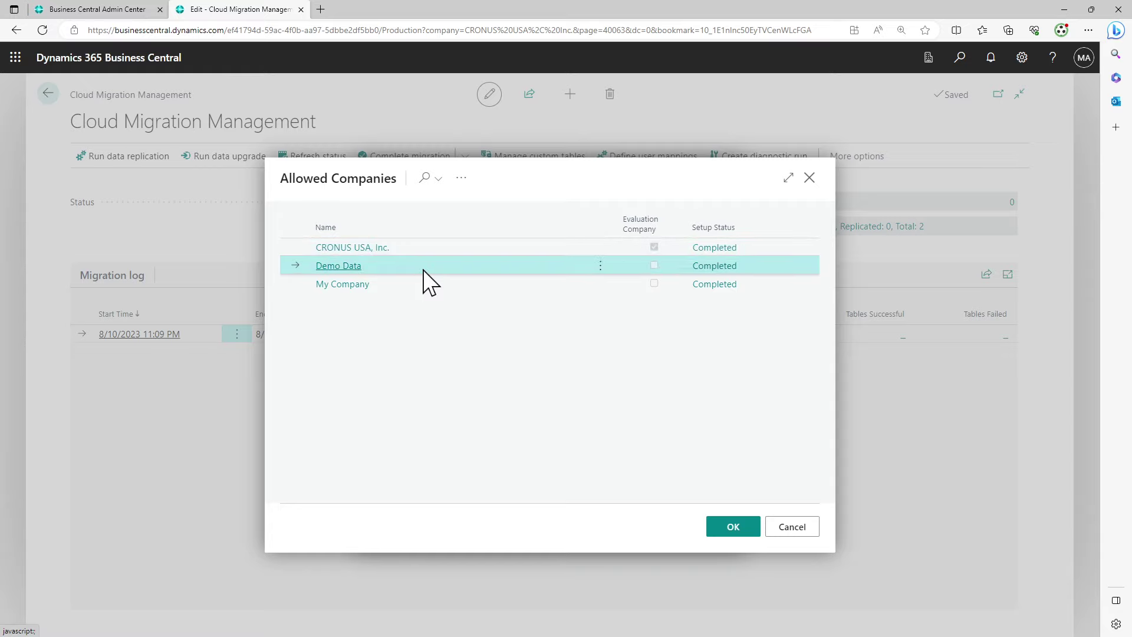
pyautogui.click(792, 527)
pyautogui.click(718, 177)
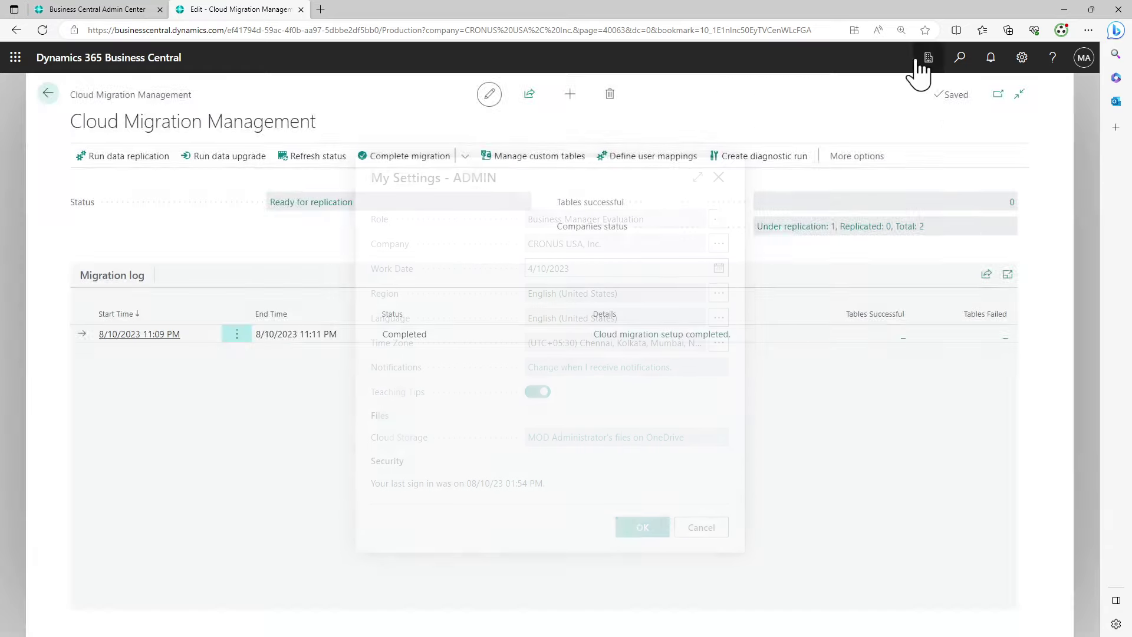
pyautogui.click(928, 59)
pyautogui.click(928, 59)
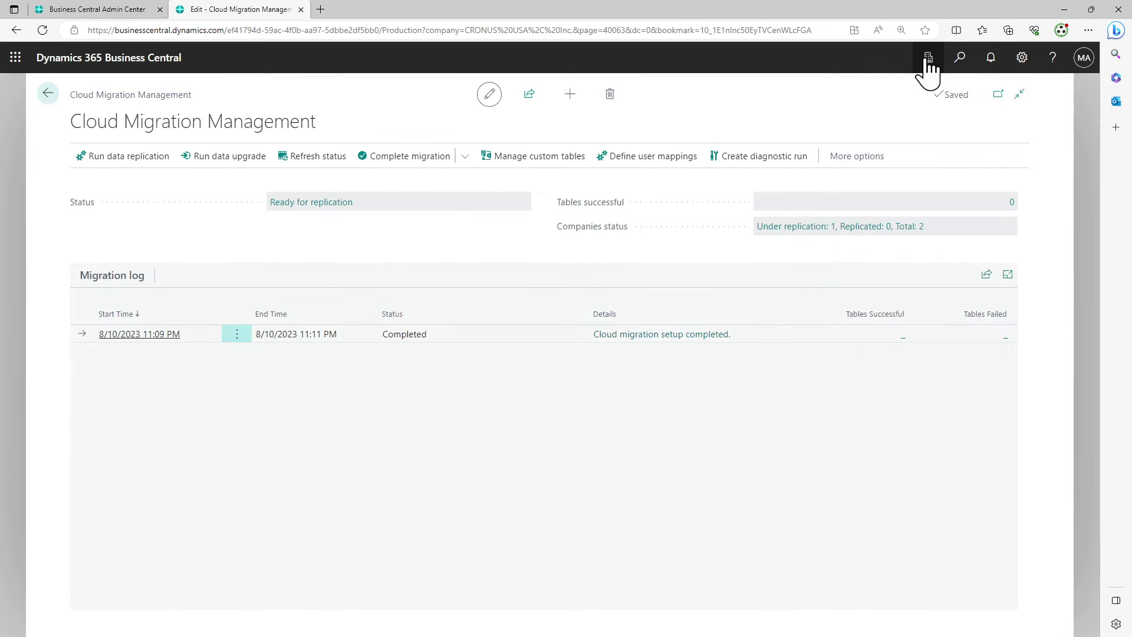
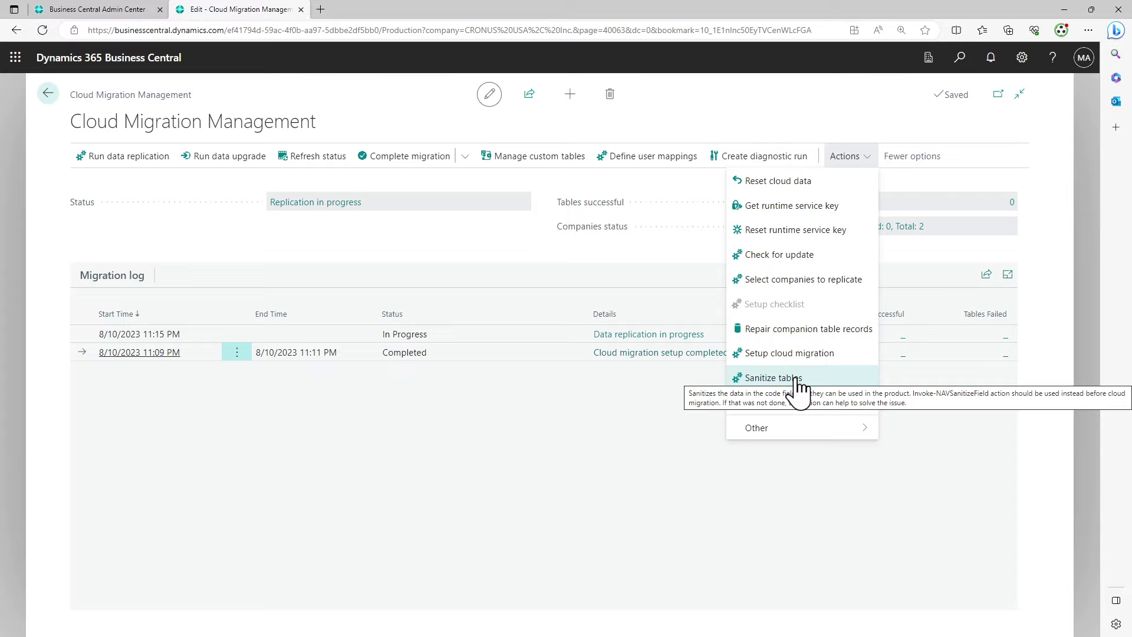
# Glance at Sanitize tables and the Actions menu, then refresh status to show 678 tables remaining
pyautogui.click(799, 382)
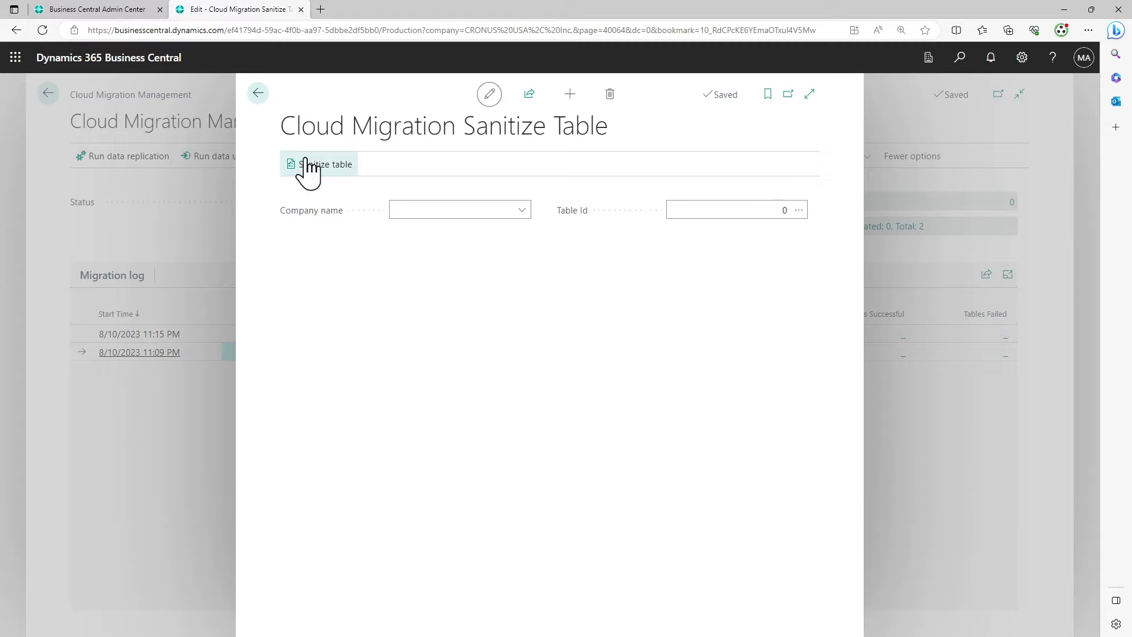
pyautogui.click(259, 95)
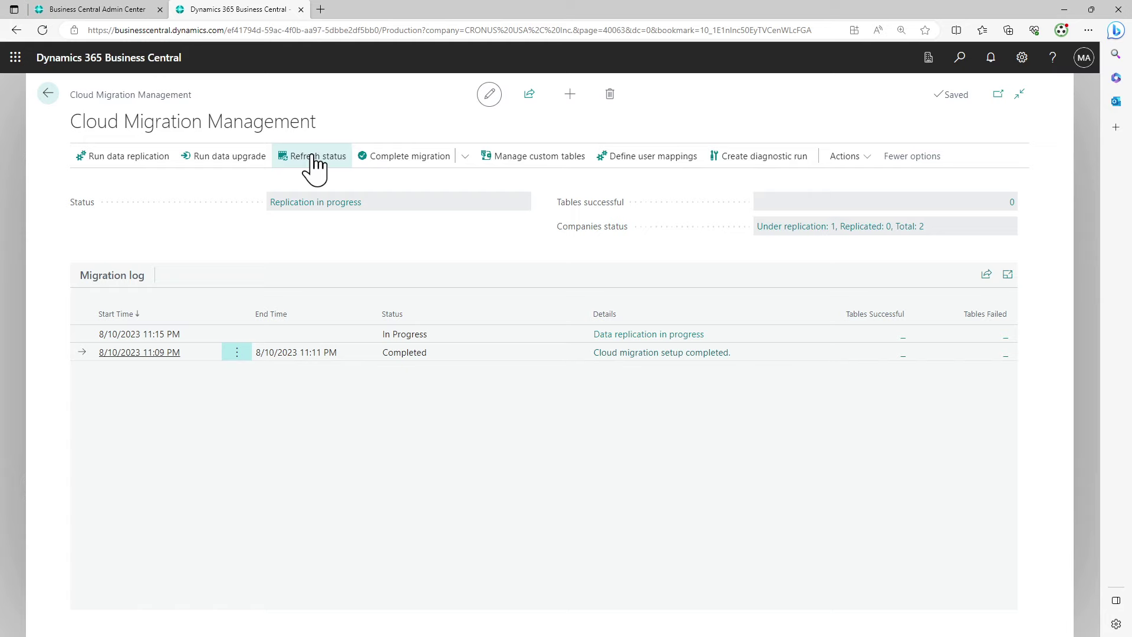
pyautogui.click(845, 158)
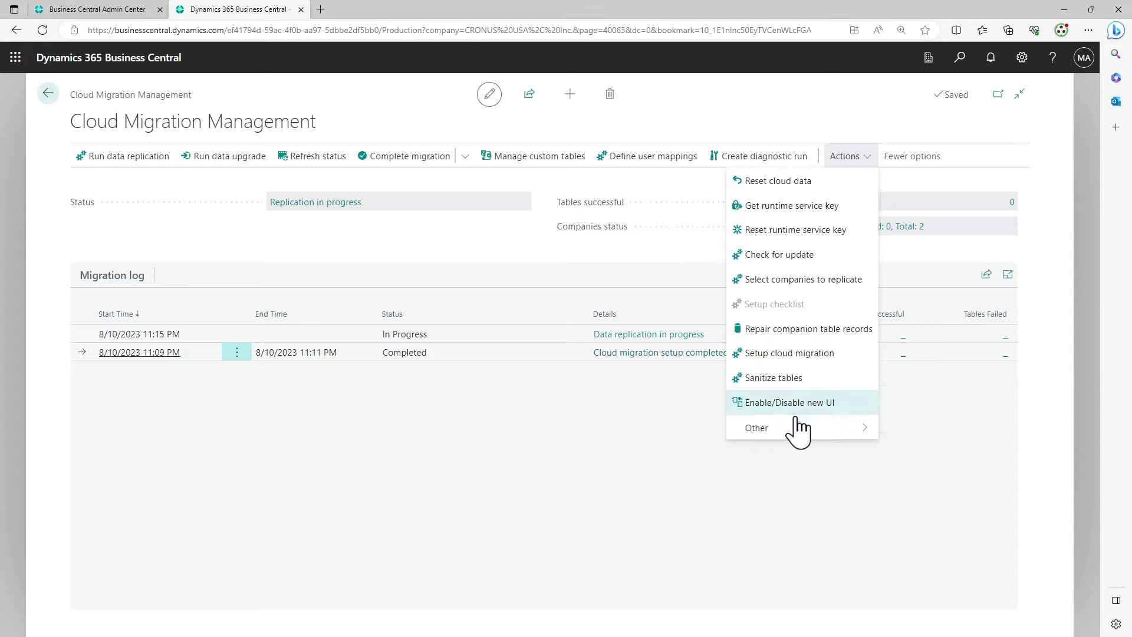
pyautogui.moveTo(794, 427)
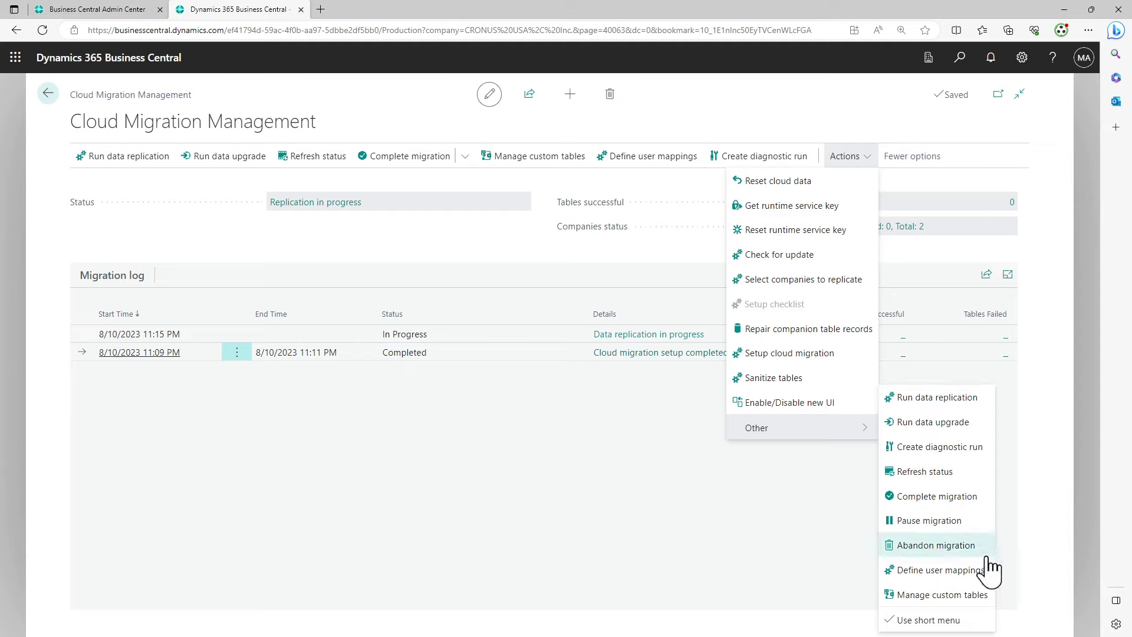
pyautogui.click(563, 498)
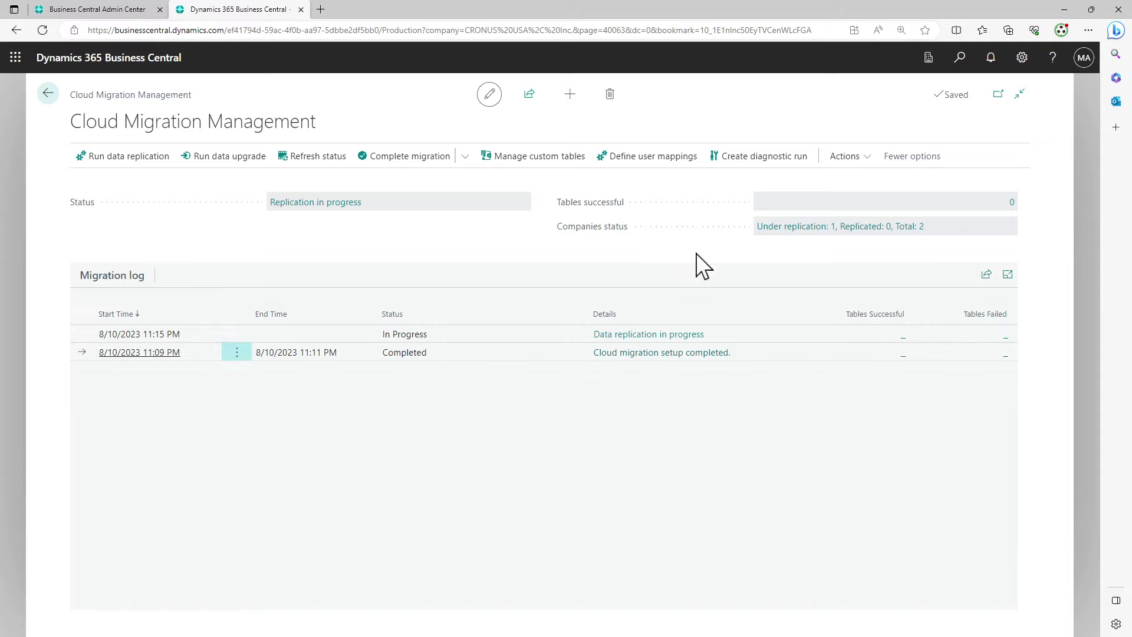
pyautogui.click(324, 159)
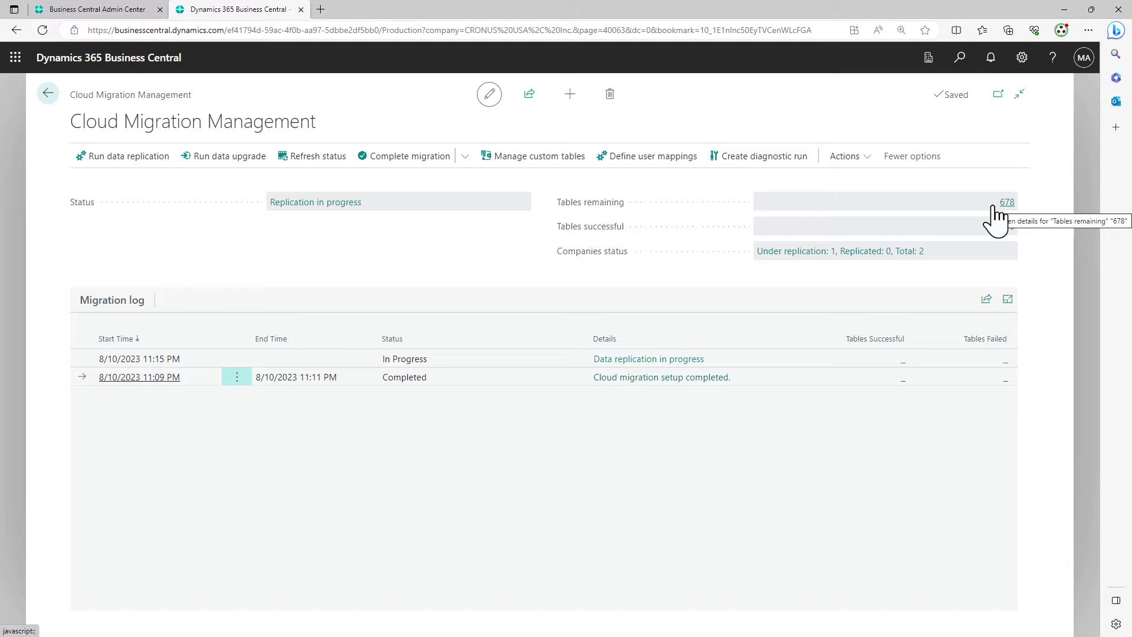
pyautogui.click(1012, 202)
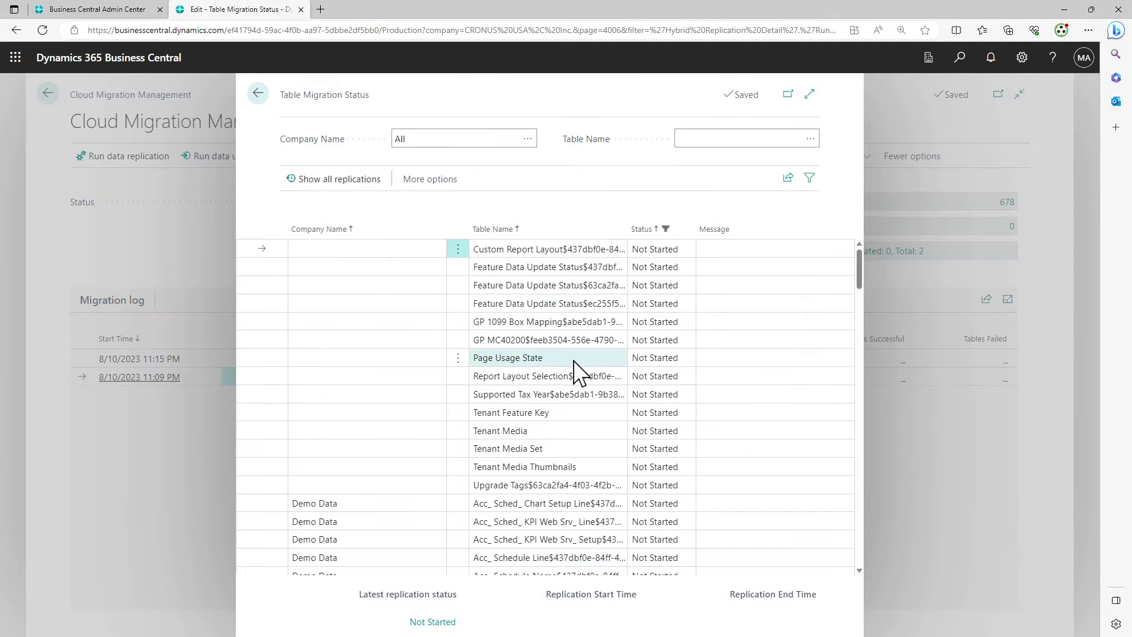
pyautogui.scroll(-20, 575, 362)
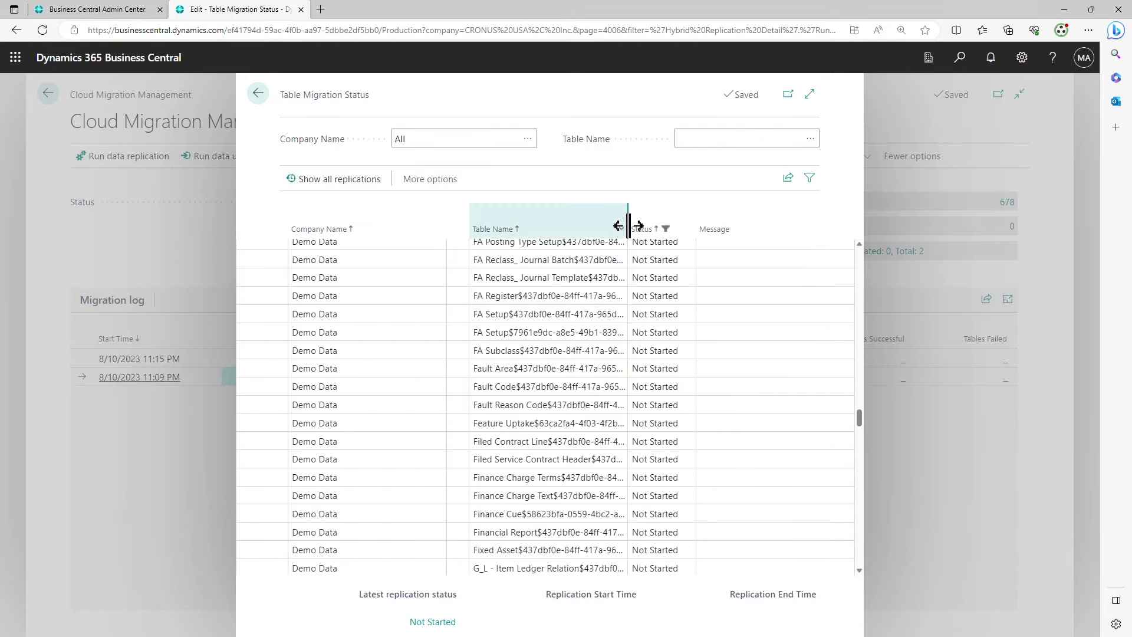
pyautogui.click(810, 95)
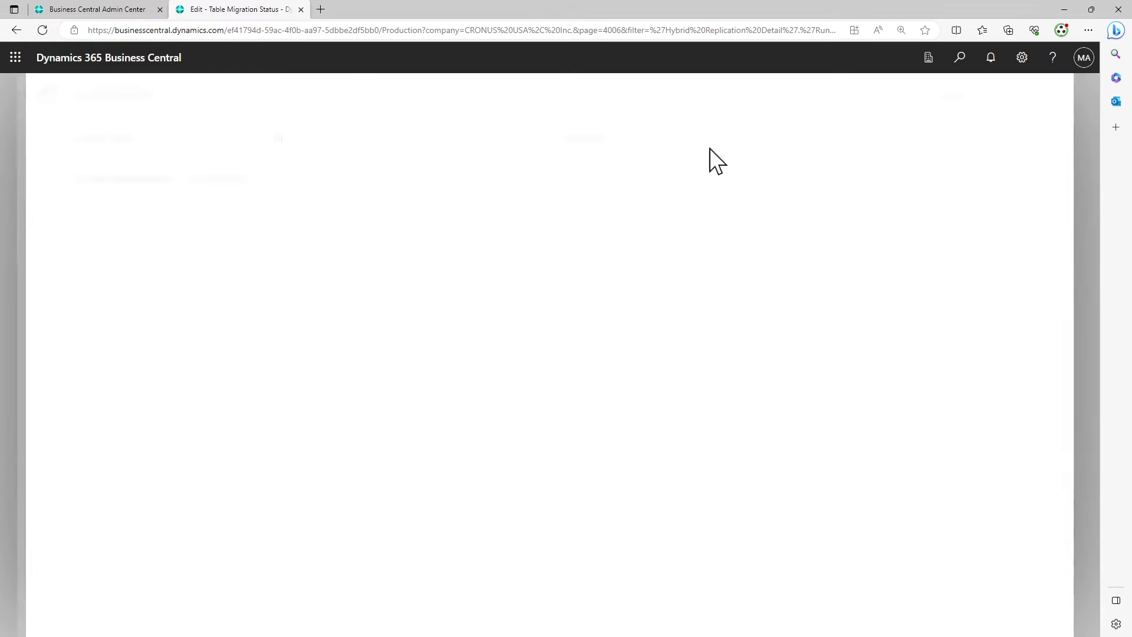
pyautogui.moveTo(686, 218); pyautogui.dragTo(760, 219)
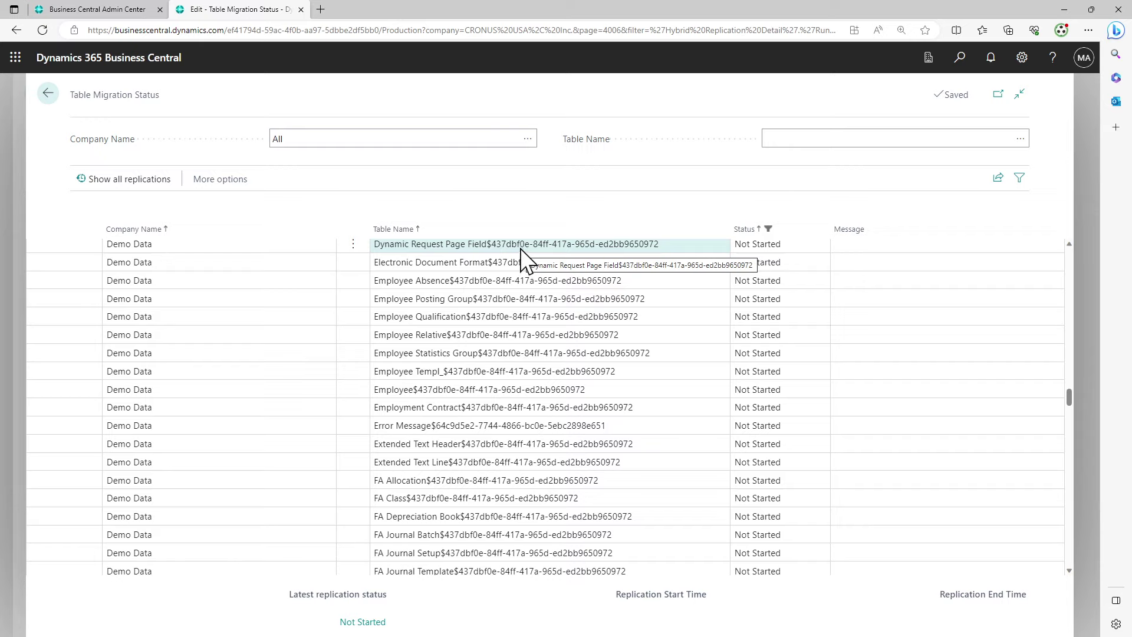
pyautogui.click(746, 233)
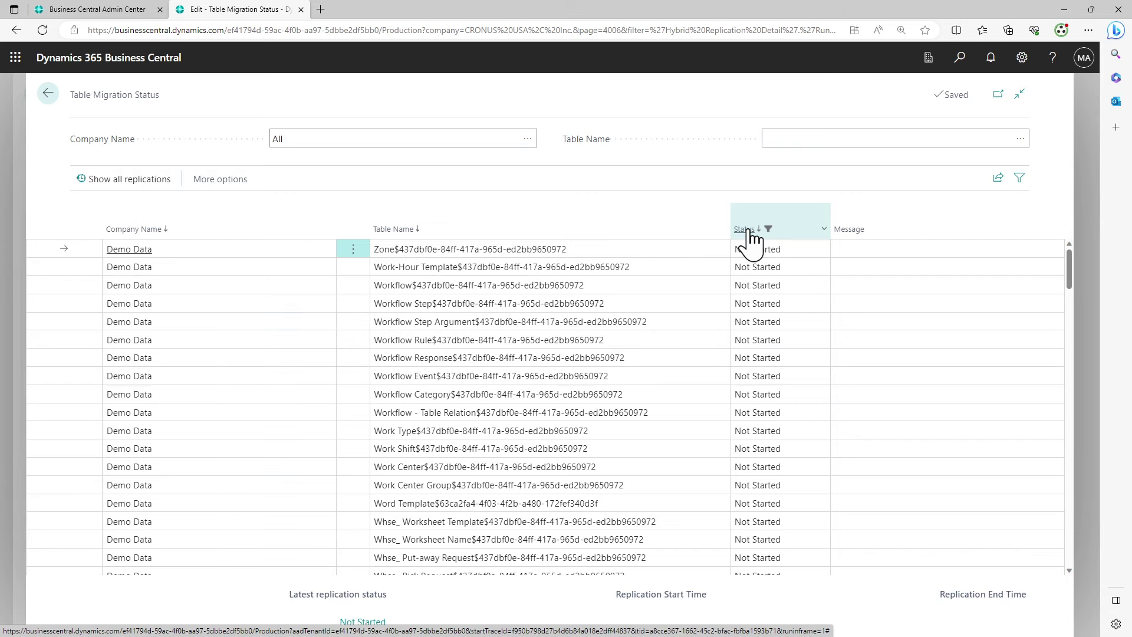
pyautogui.click(749, 231)
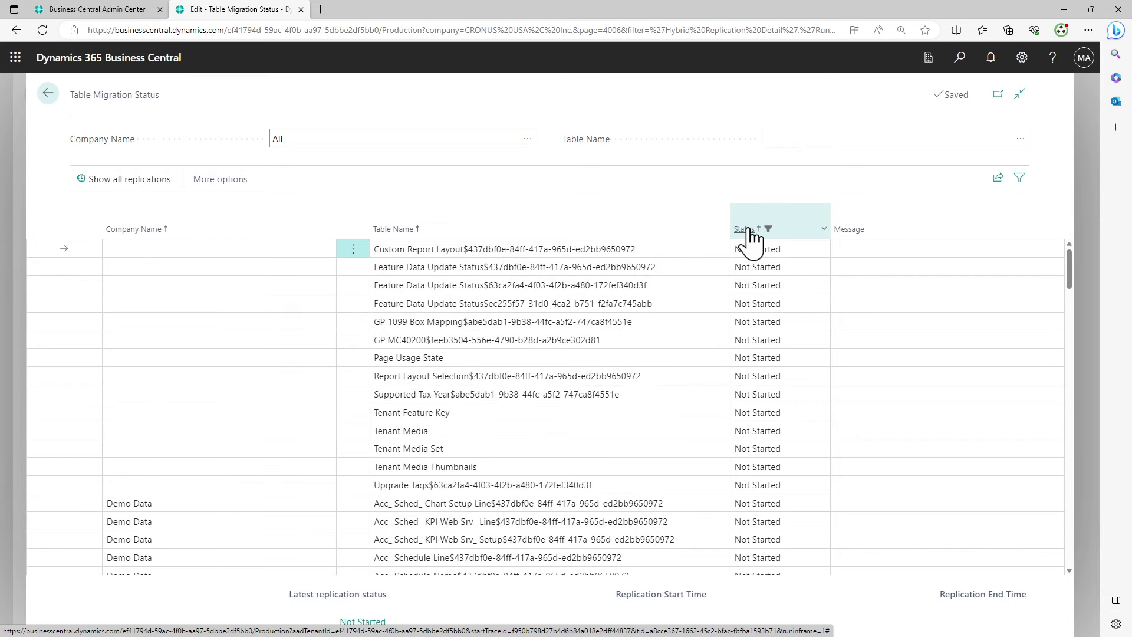
pyautogui.click(753, 241)
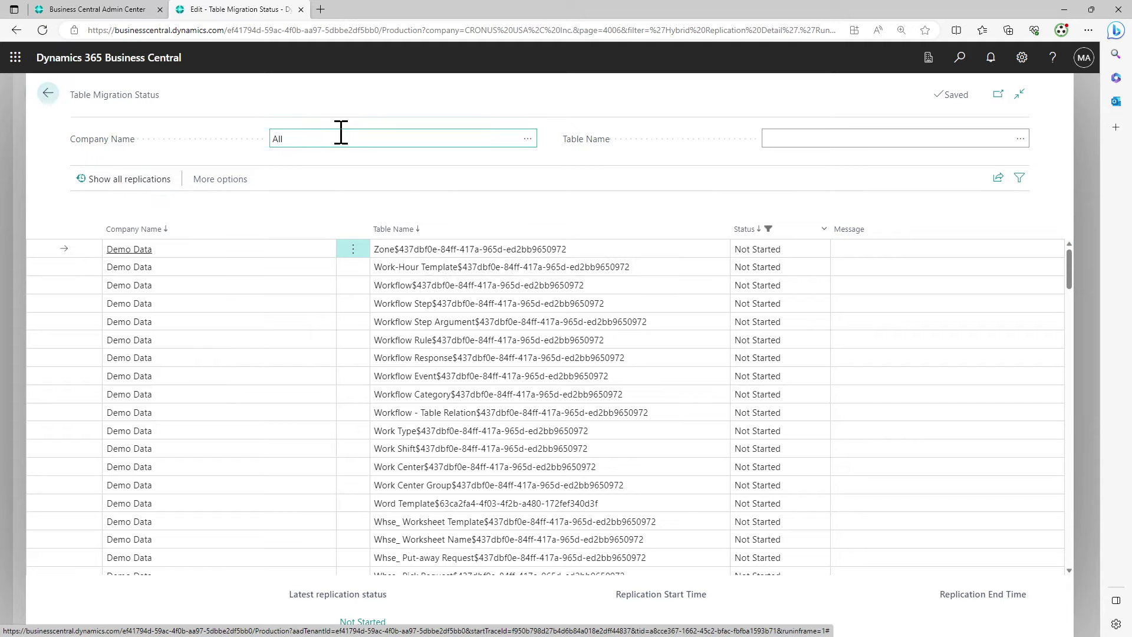
pyautogui.click(526, 138)
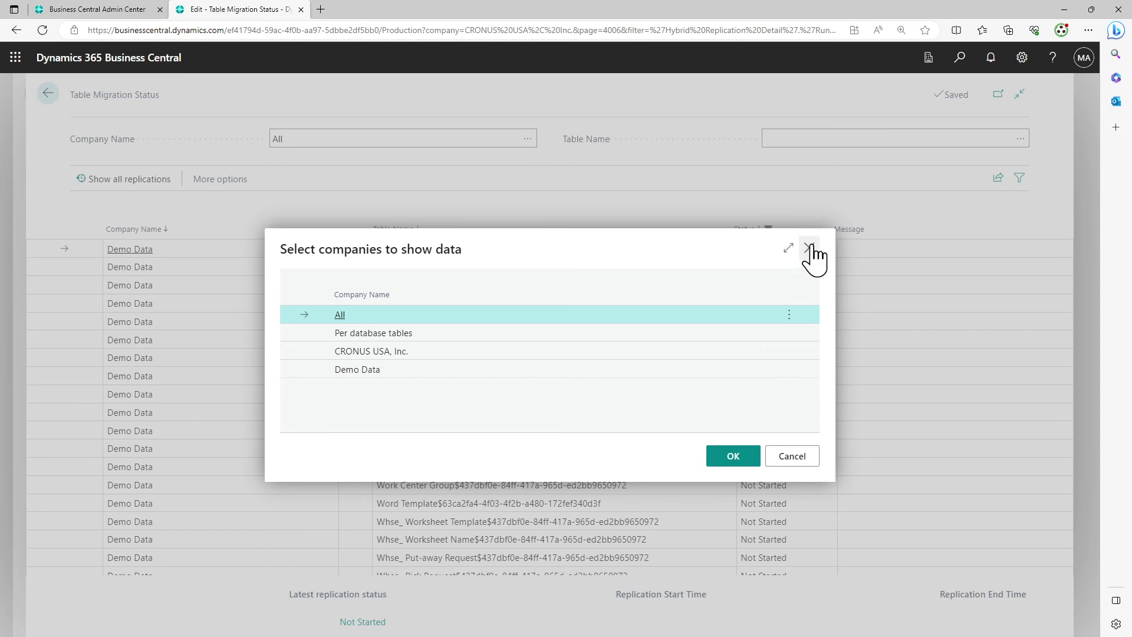
pyautogui.click(810, 249)
pyautogui.click(904, 140)
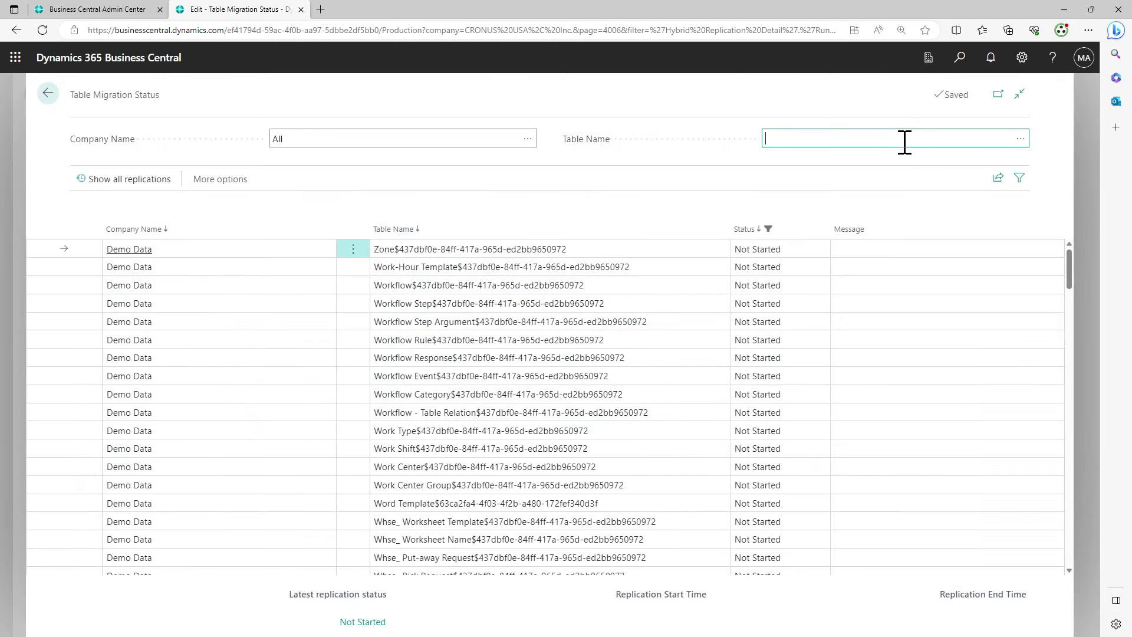
pyautogui.click(1021, 139)
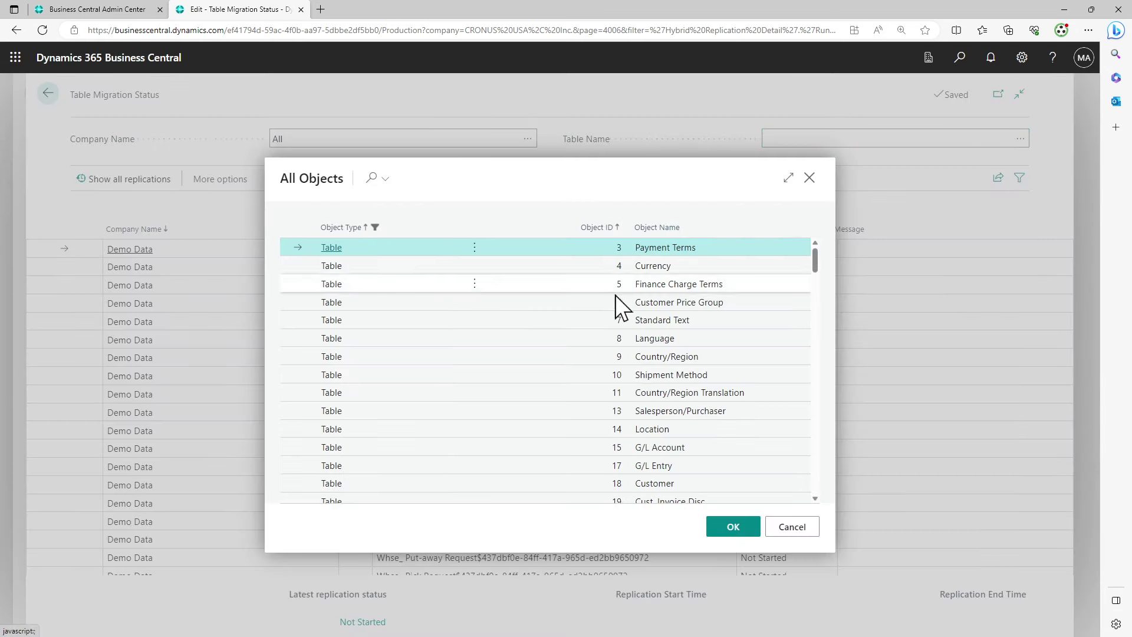
pyautogui.click(810, 178)
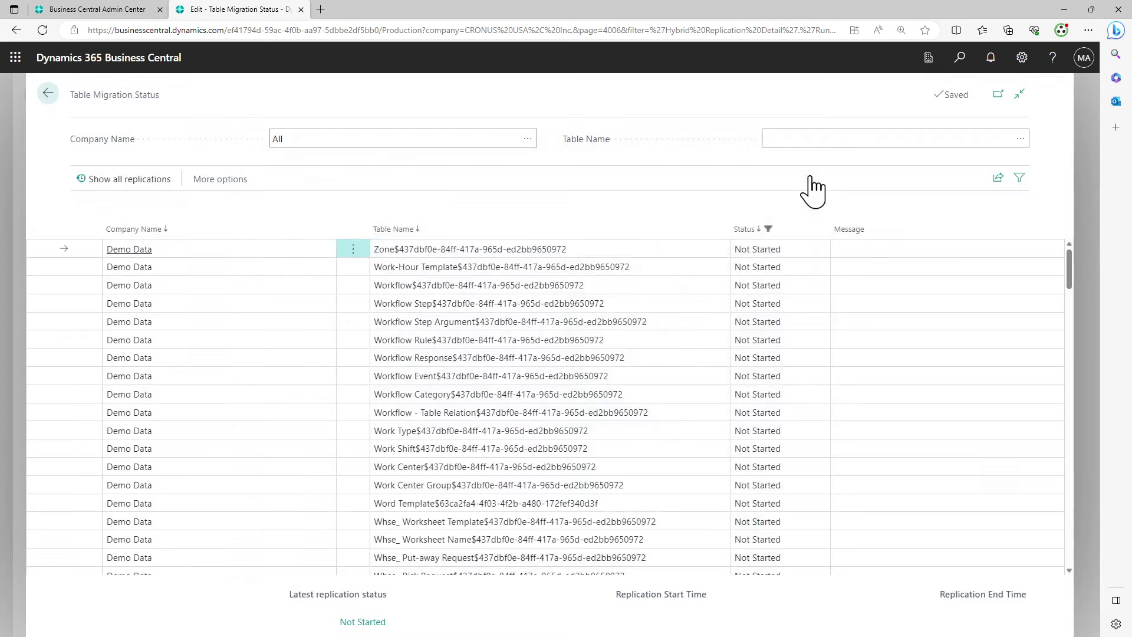
pyautogui.click(47, 94)
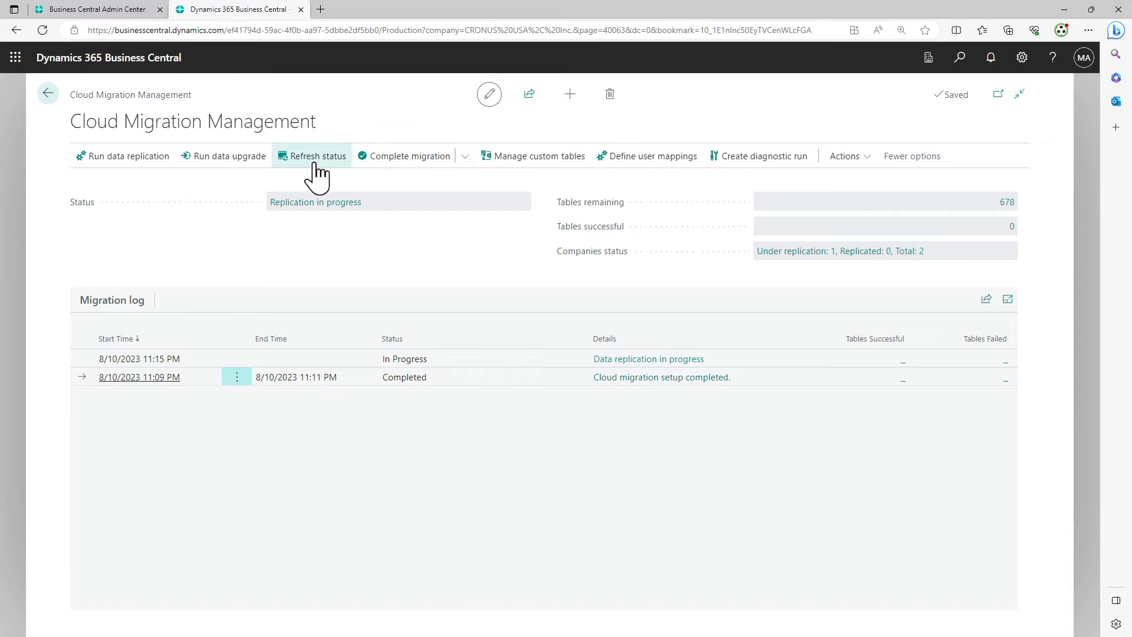
pyautogui.click(316, 168)
pyautogui.click(1013, 227)
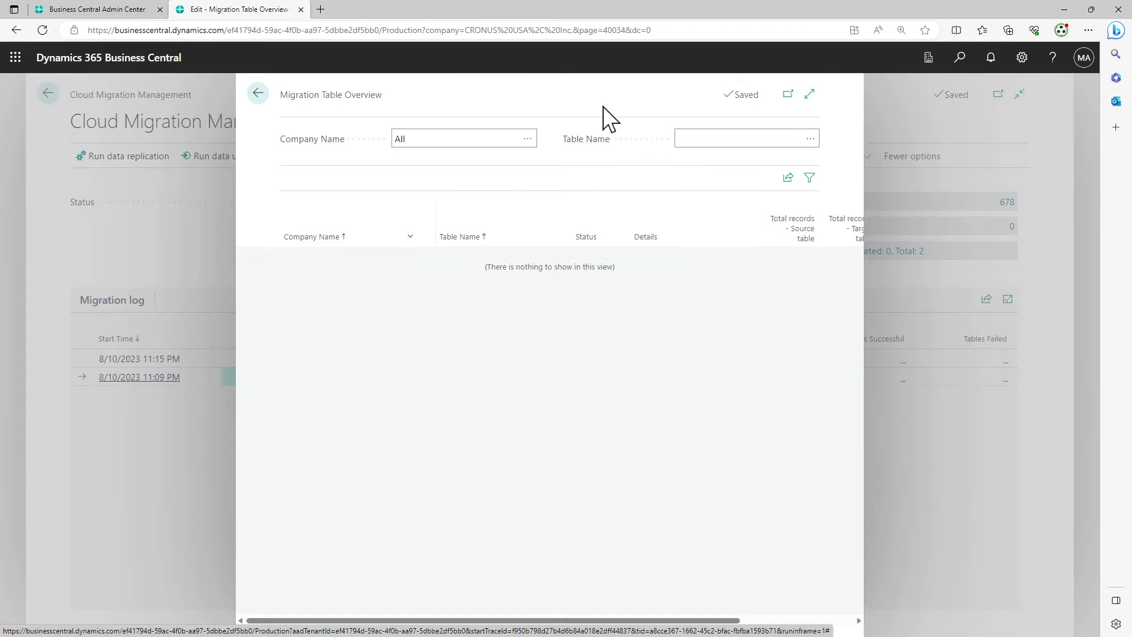
pyautogui.moveTo(551, 621); pyautogui.dragTo(851, 620)
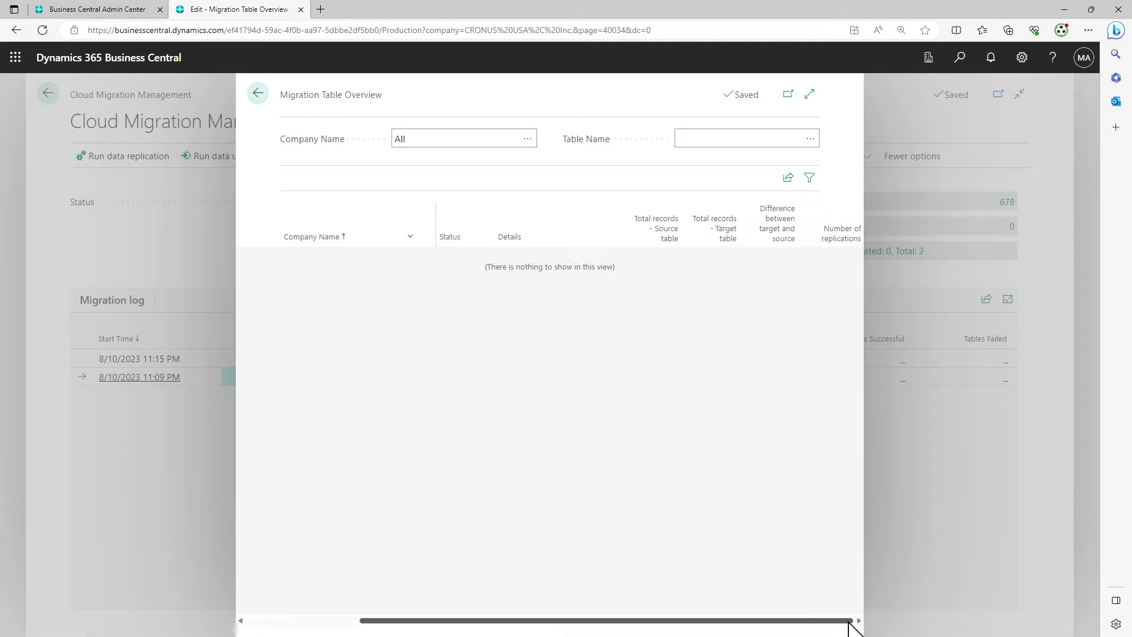
pyautogui.click(810, 177)
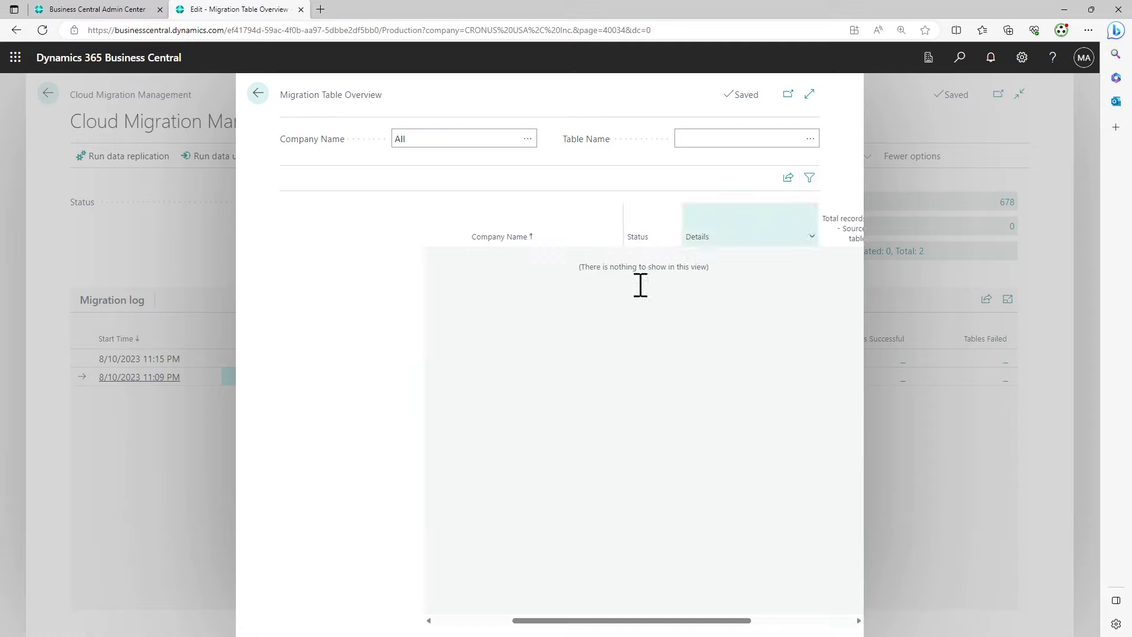
pyautogui.click(273, 282)
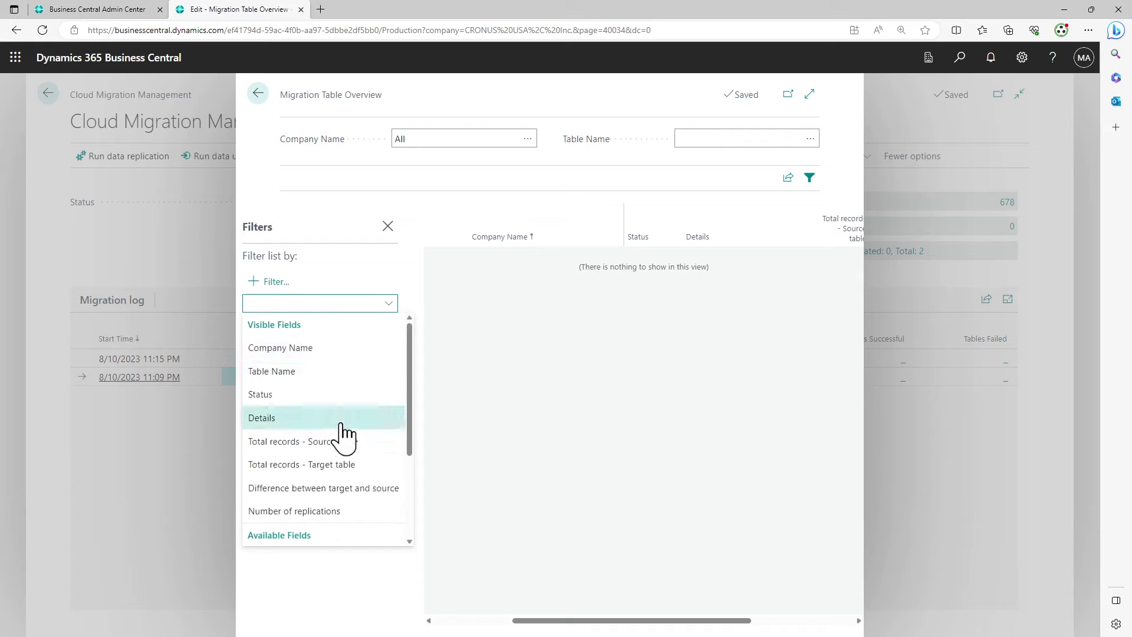
pyautogui.click(356, 396)
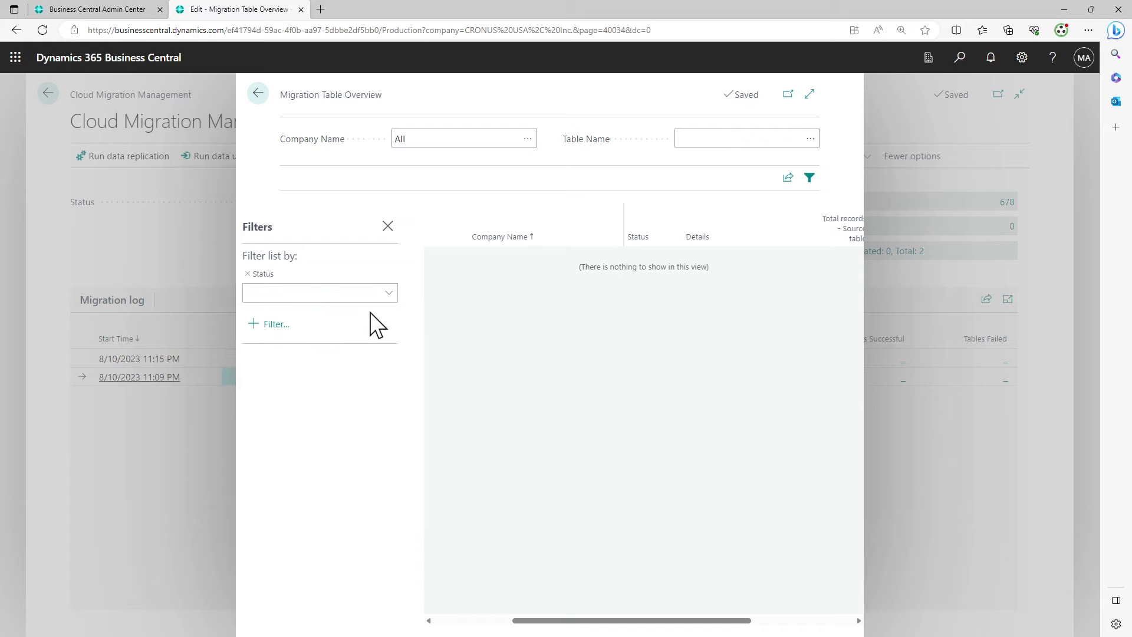
pyautogui.click(258, 94)
pyautogui.click(1005, 202)
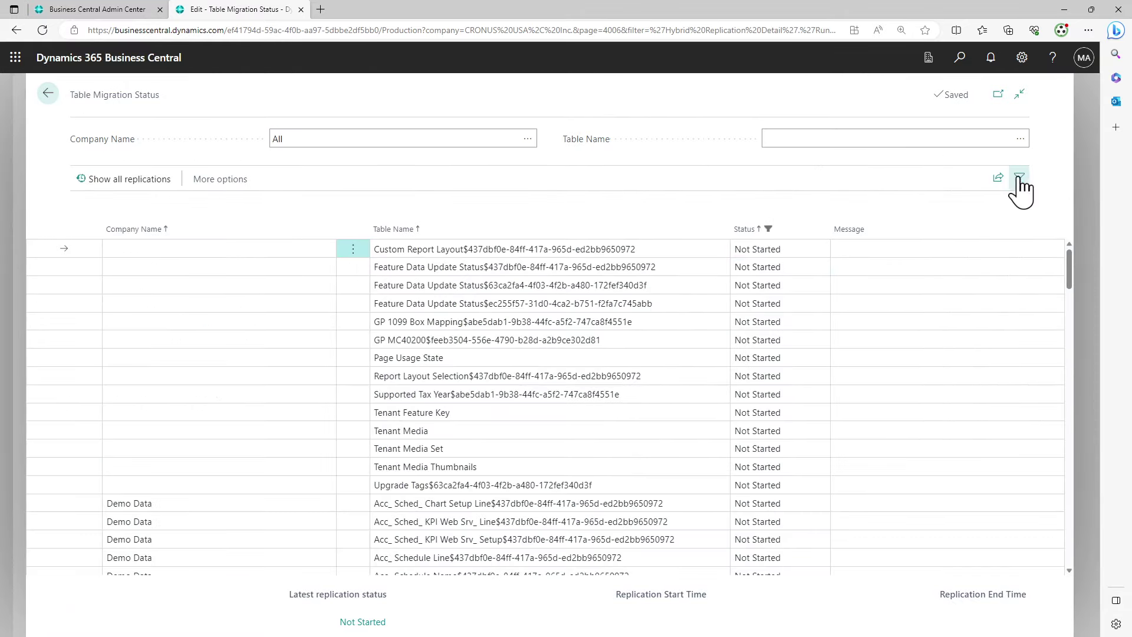
pyautogui.click(1019, 178)
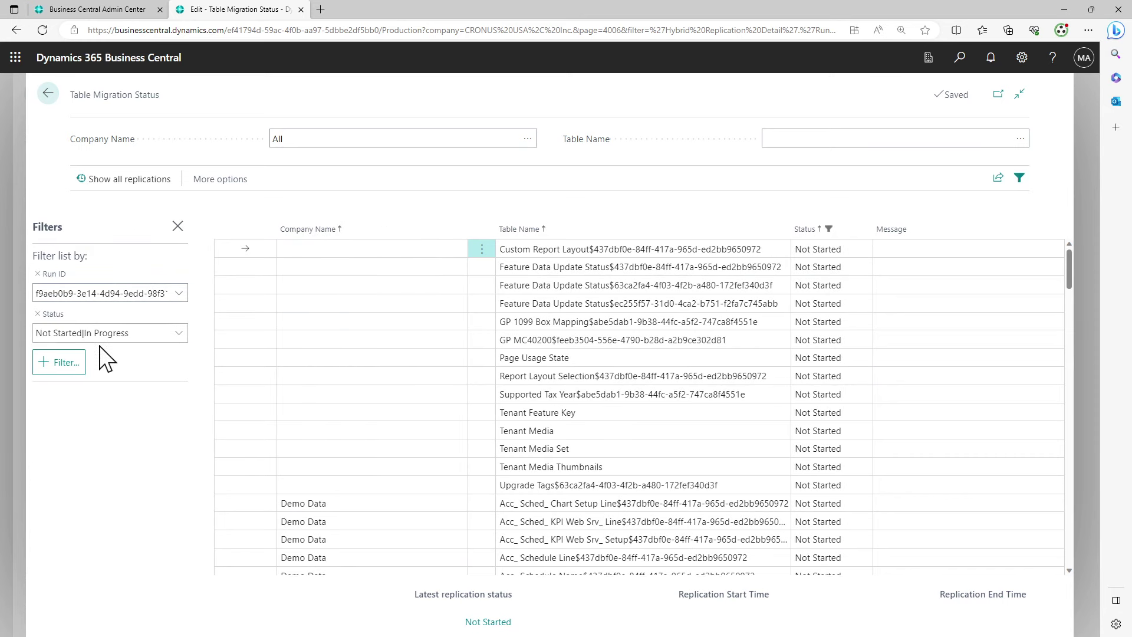
pyautogui.click(179, 333)
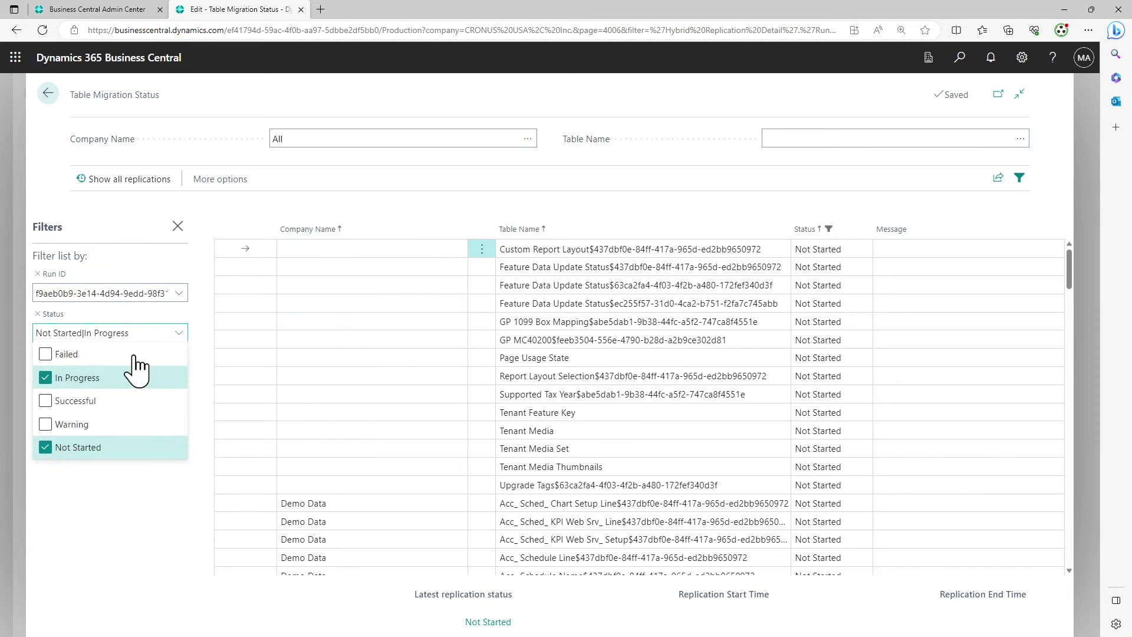
pyautogui.click(45, 449)
pyautogui.click(72, 485)
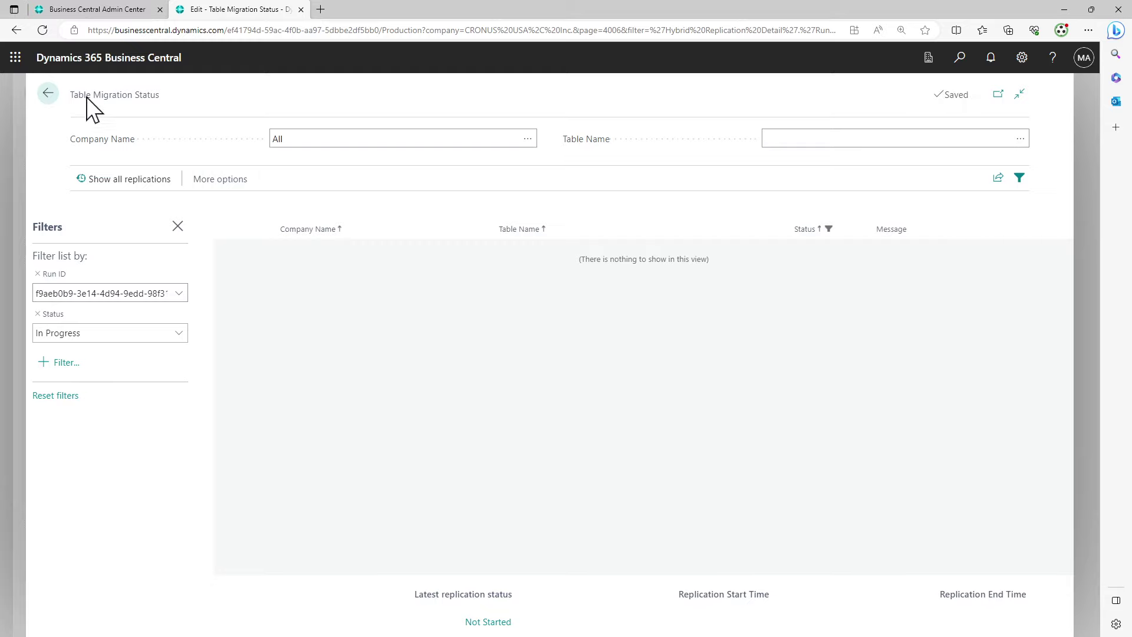
pyautogui.click(54, 94)
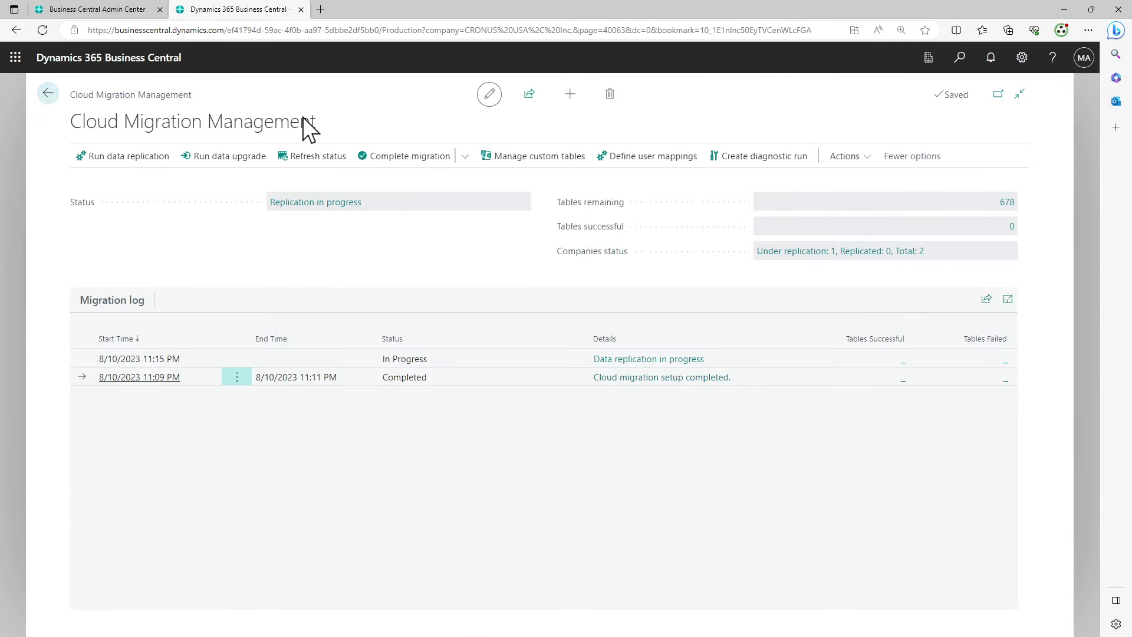
# Refresh the migration status, then open Activity Monitor for the second local SQL server
pyautogui.click(319, 160)
pyautogui.hotkey('alt', 'Tab')
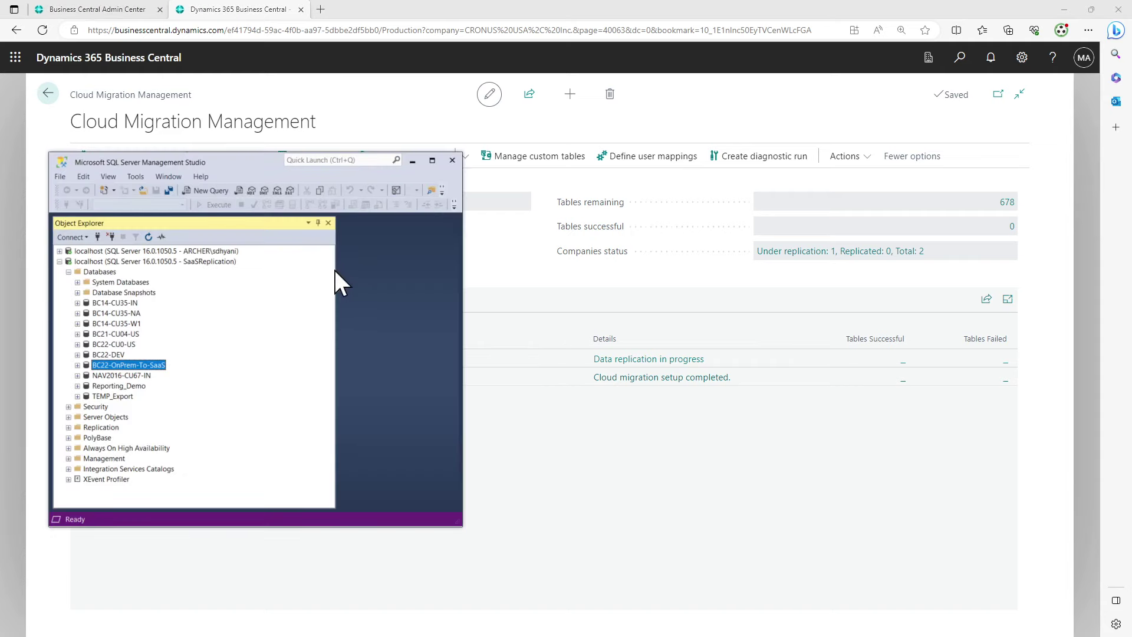
pyautogui.moveTo(335, 270); pyautogui.dragTo(189, 266)
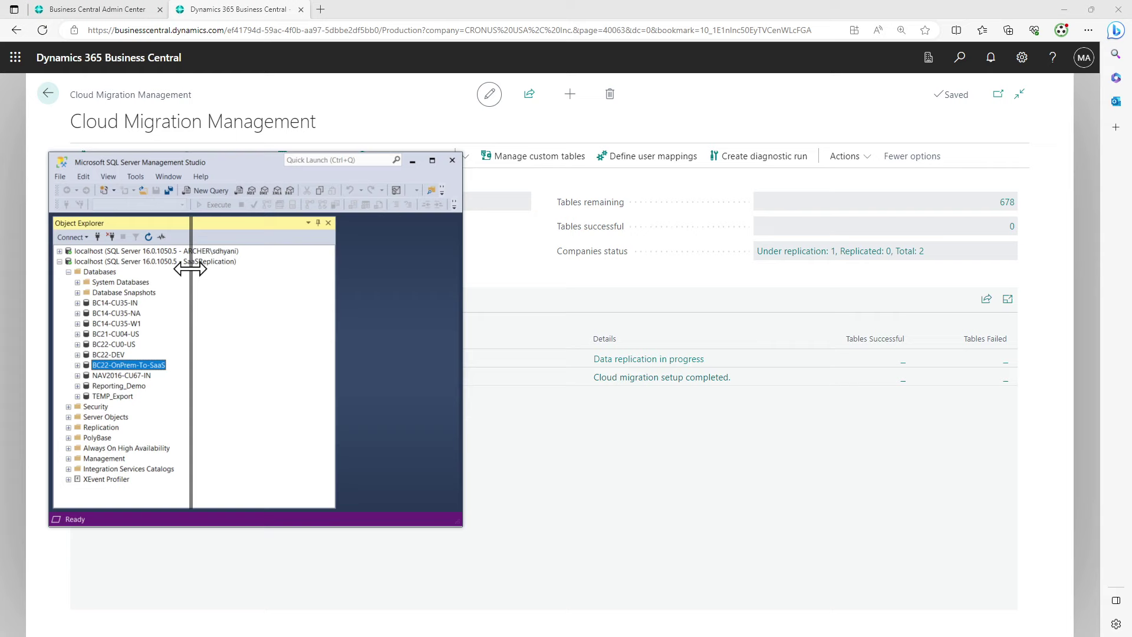
pyautogui.rightClick(140, 261)
pyautogui.click(188, 316)
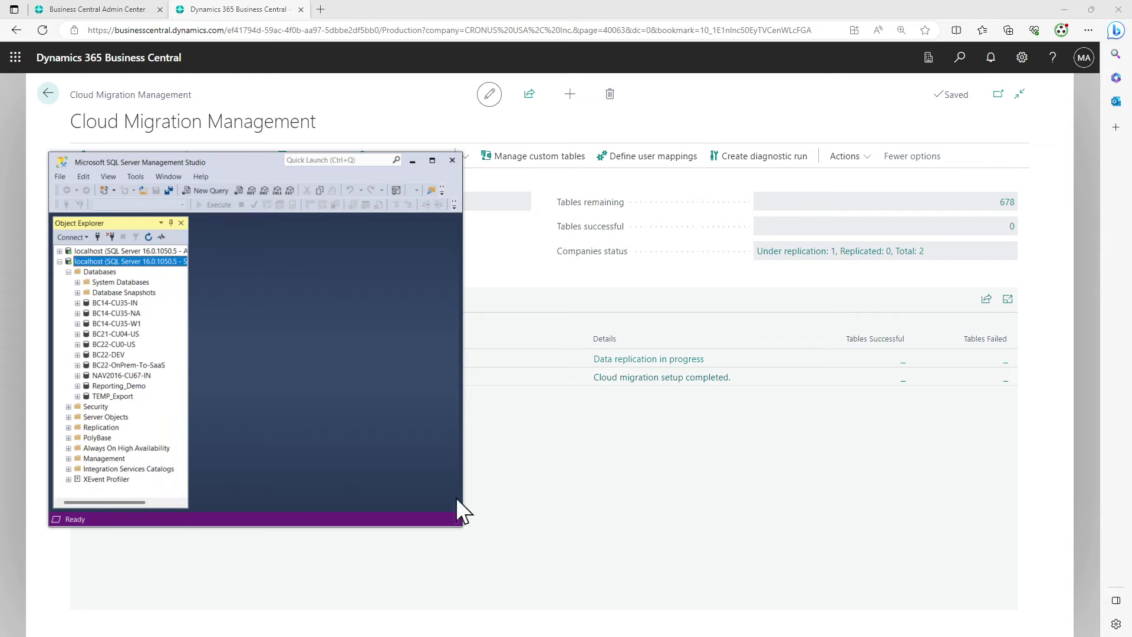
# Enlarge the window and expand the Recent Expensive Queries and Data File I/O sections
pyautogui.moveTo(460, 524); pyautogui.dragTo(660, 570)
pyautogui.scroll(-1, 647, 418)
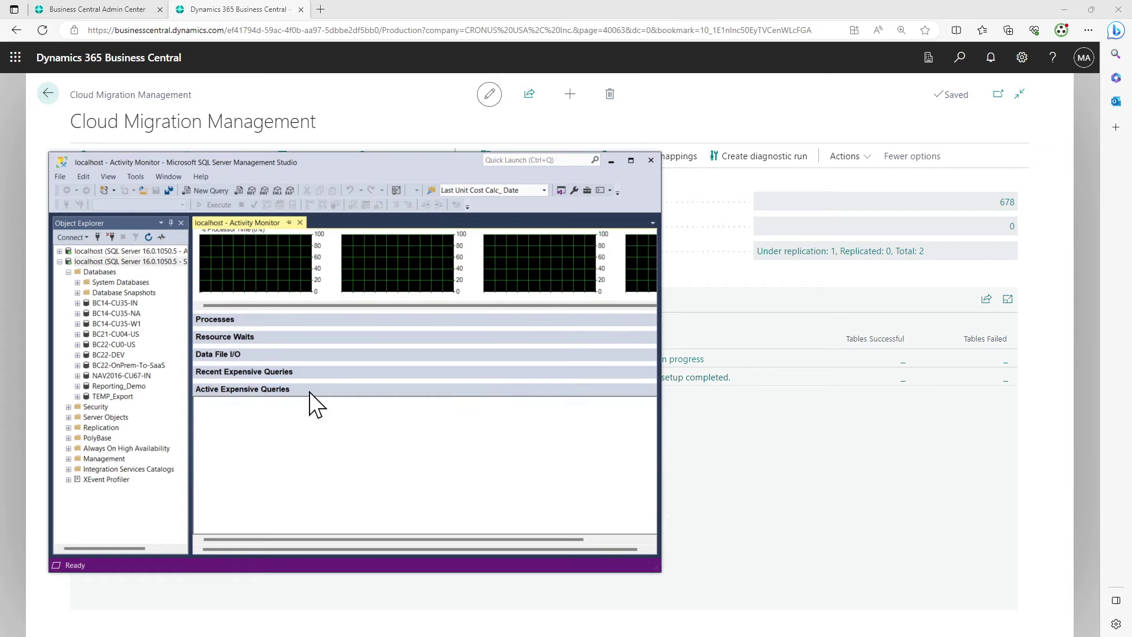
pyautogui.click(320, 376)
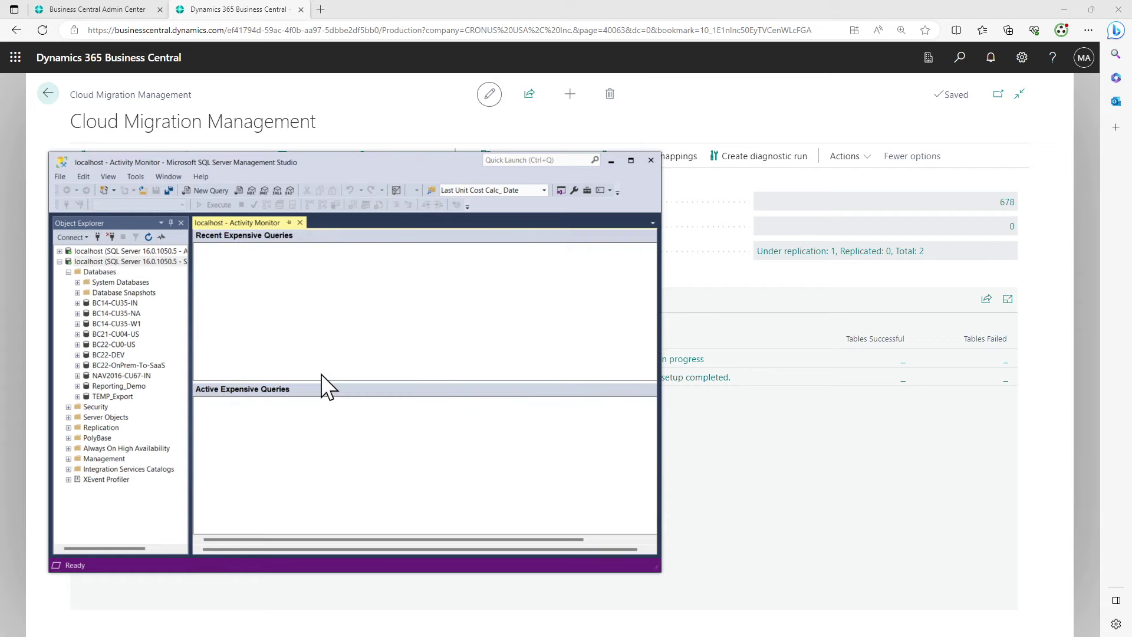
pyautogui.scroll(3, 380, 407)
pyautogui.scroll(-1, 380, 407)
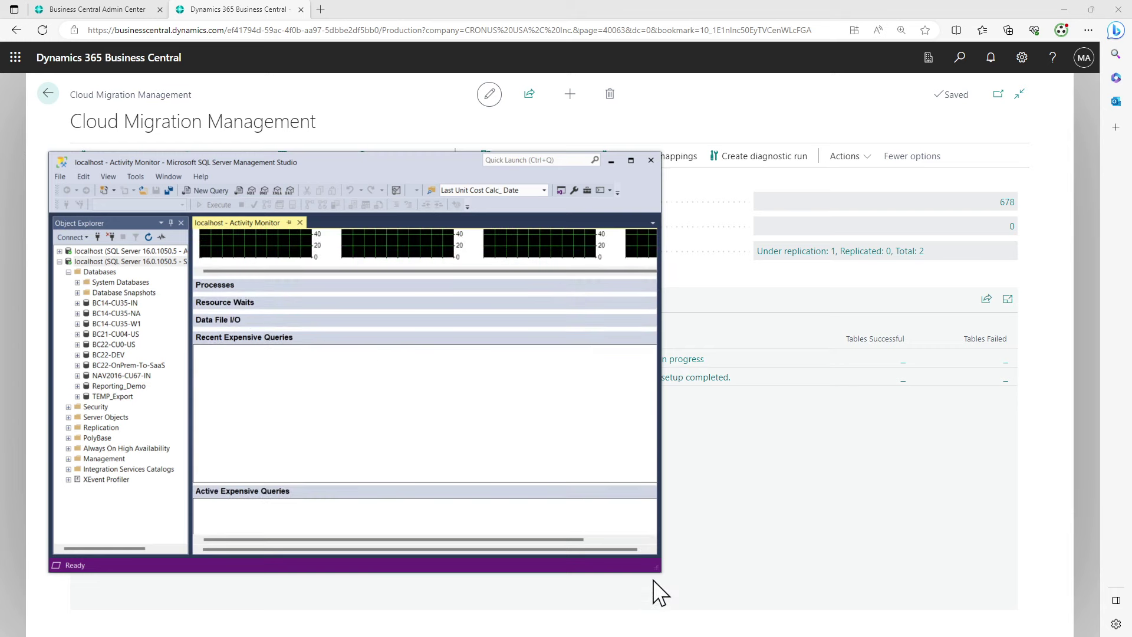
pyautogui.moveTo(659, 571); pyautogui.dragTo(854, 611)
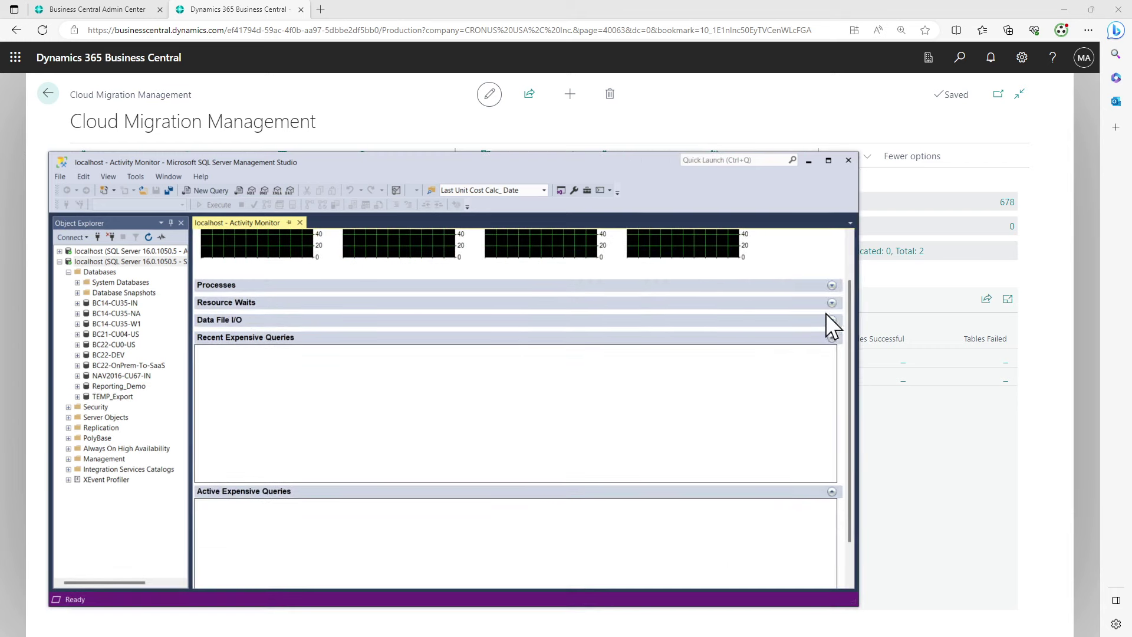
pyautogui.click(836, 324)
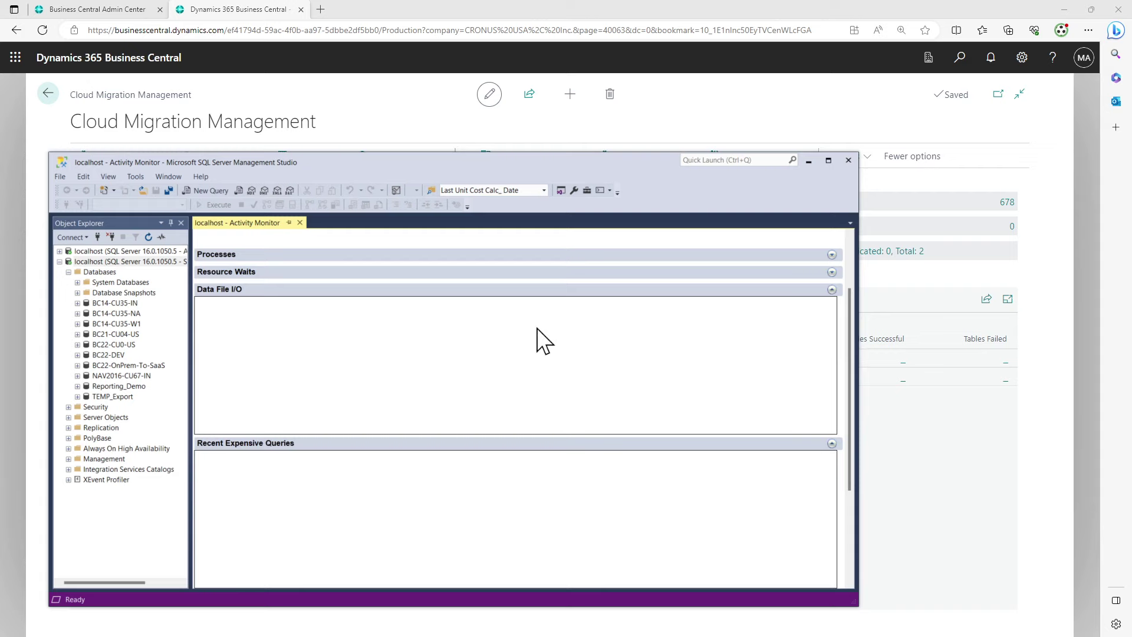
pyautogui.scroll(3, 537, 330)
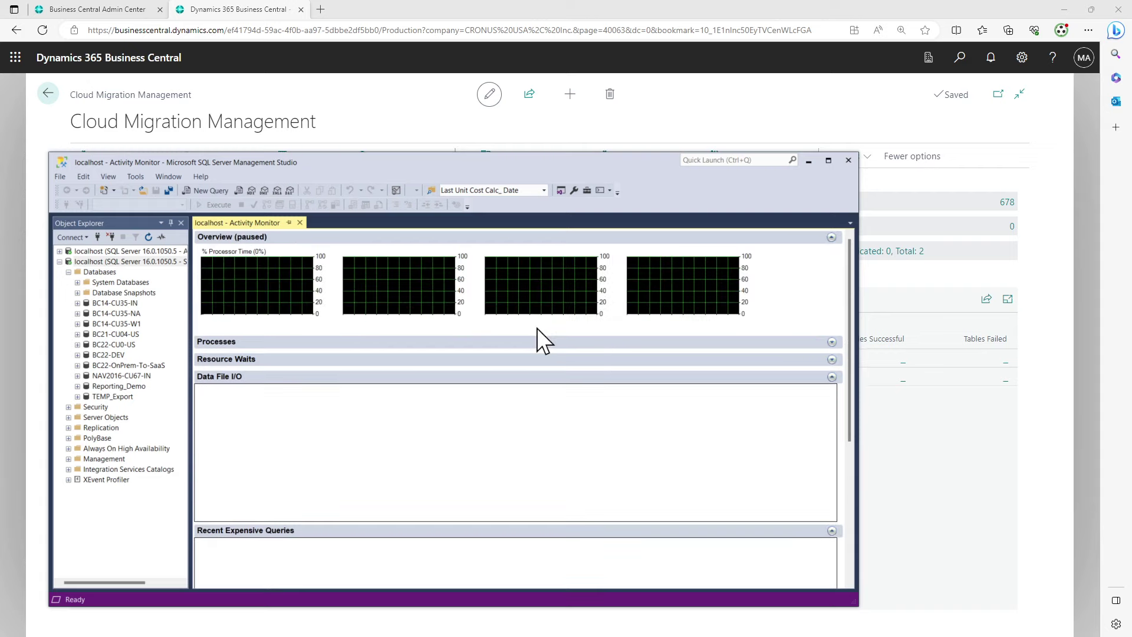
# Reopen Activity Monitor on the first local server, expanding Recent Expensive Queries with Query and Database columns widened
pyautogui.rightClick(250, 225)
pyautogui.press('Escape')
pyautogui.click(299, 222)
pyautogui.rightClick(136, 250)
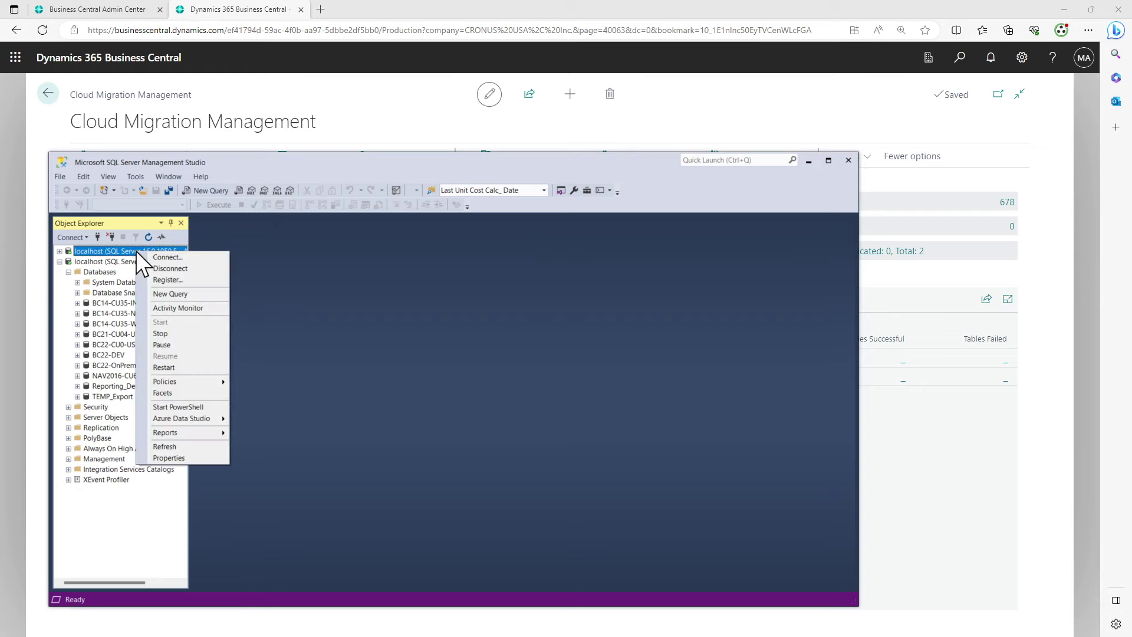
pyautogui.click(208, 308)
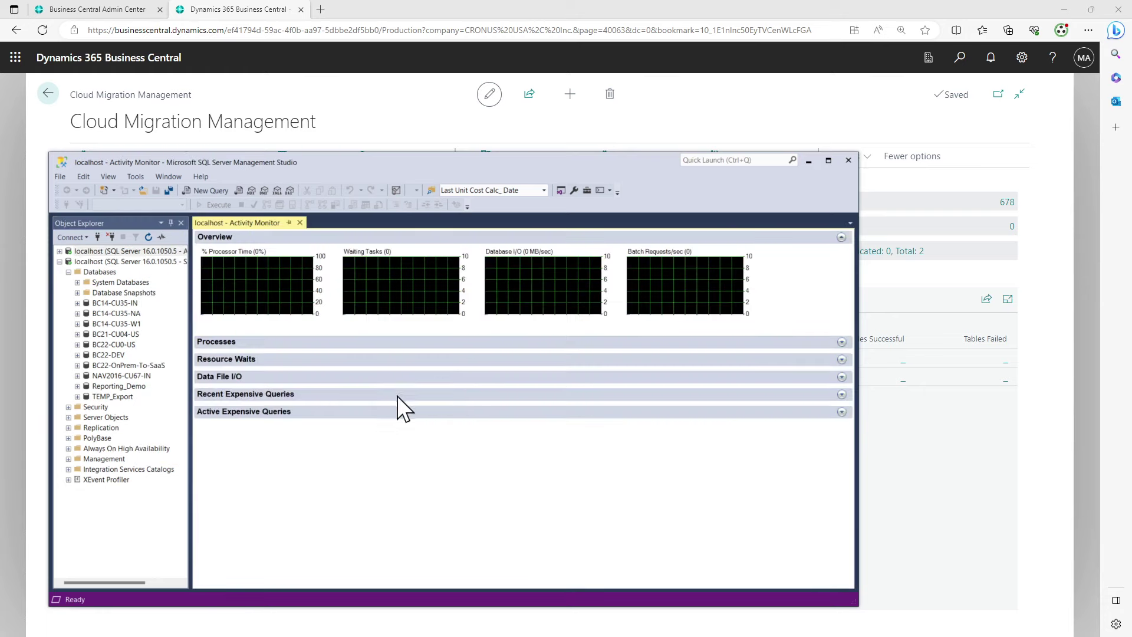
pyautogui.click(332, 395)
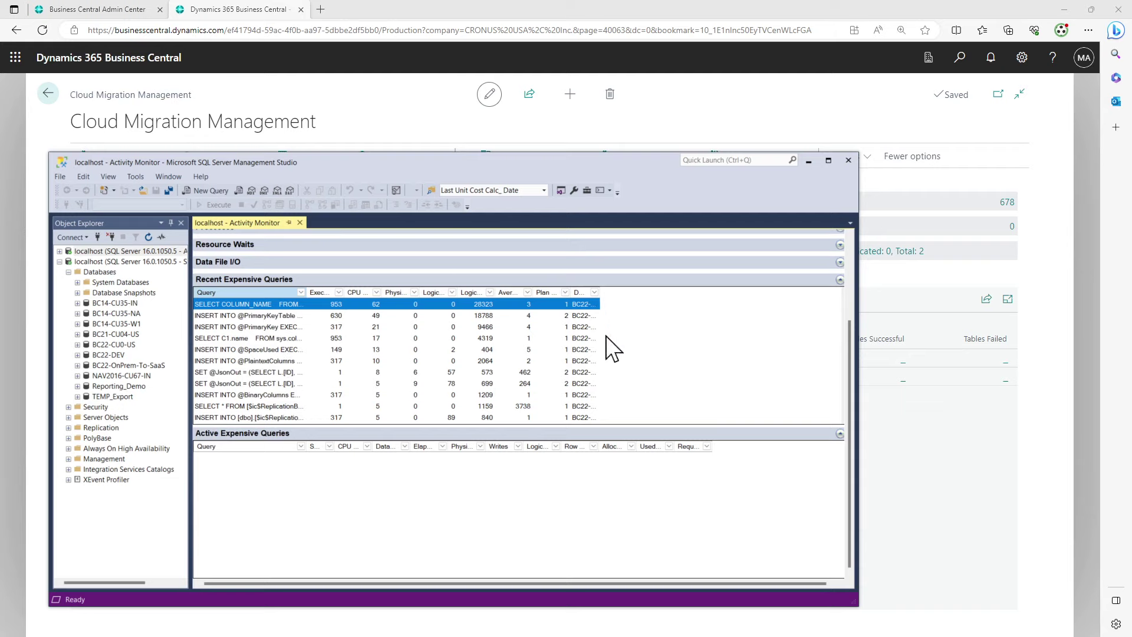
pyautogui.moveTo(598, 292); pyautogui.dragTo(749, 293)
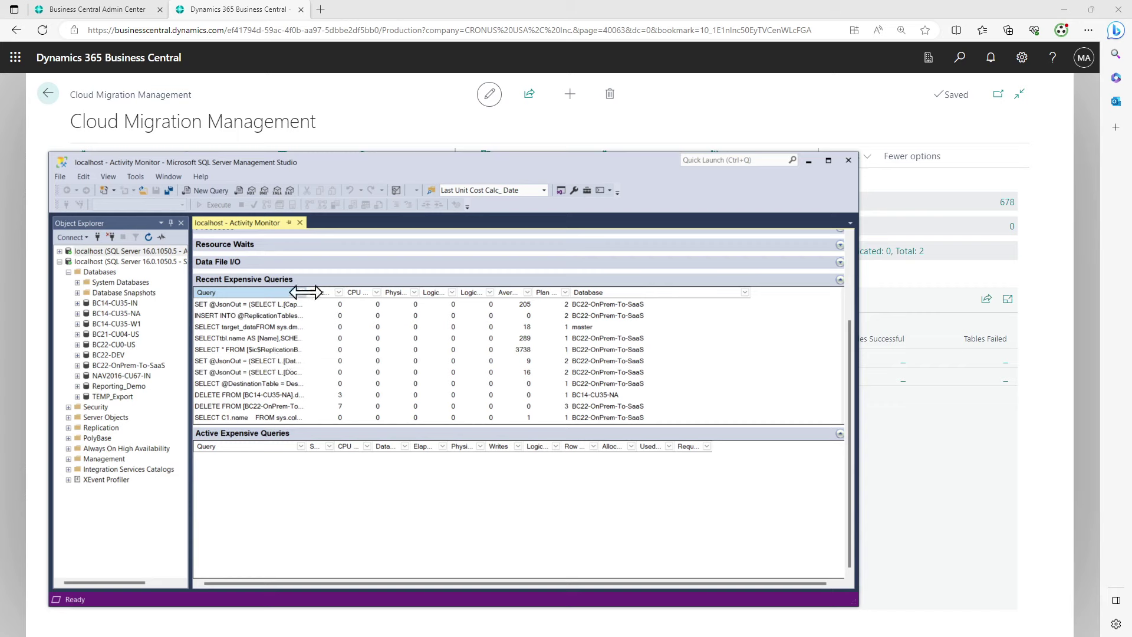
pyautogui.moveTo(306, 292); pyautogui.dragTo(409, 294)
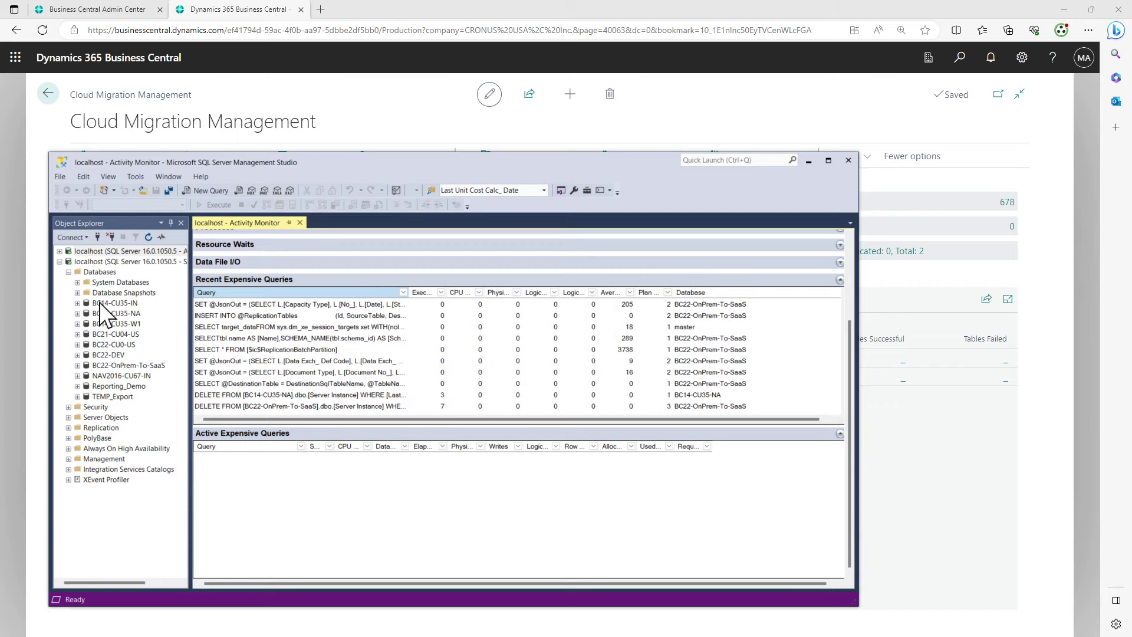
# Expand BC22-OnPrem-To-SaaS and open Filter Settings for its Tables folder
pyautogui.click(77, 366)
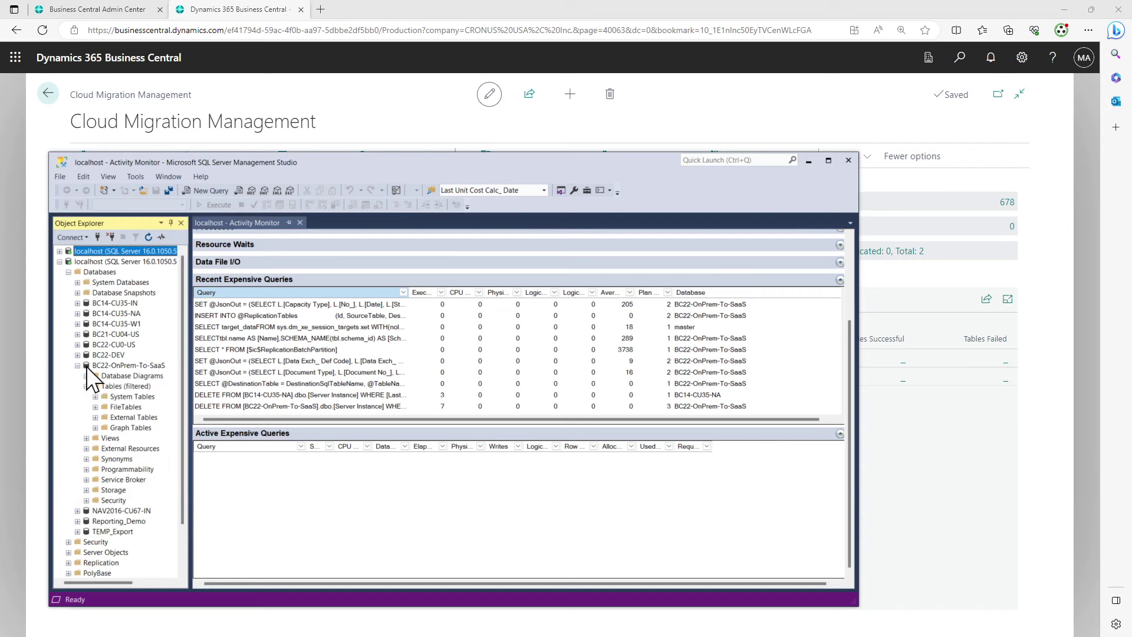
pyautogui.rightClick(113, 385)
pyautogui.moveTo(190, 407)
pyautogui.click(237, 408)
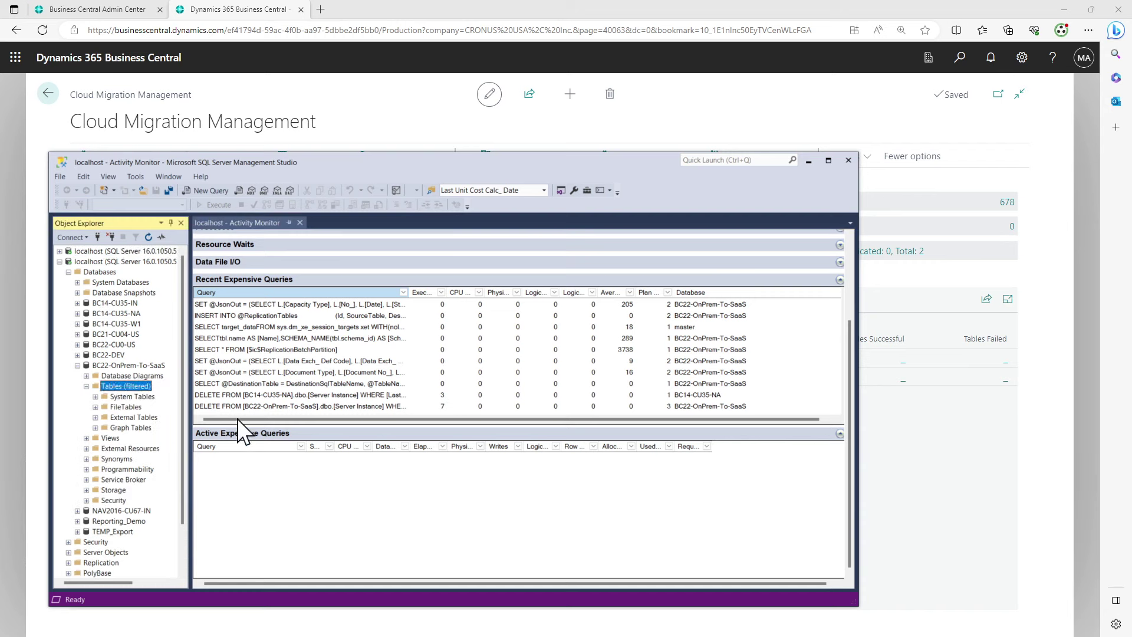
# Filter tables to names containing 'Re' and widen Object Explorer to show the four replication tables
pyautogui.click(539, 332)
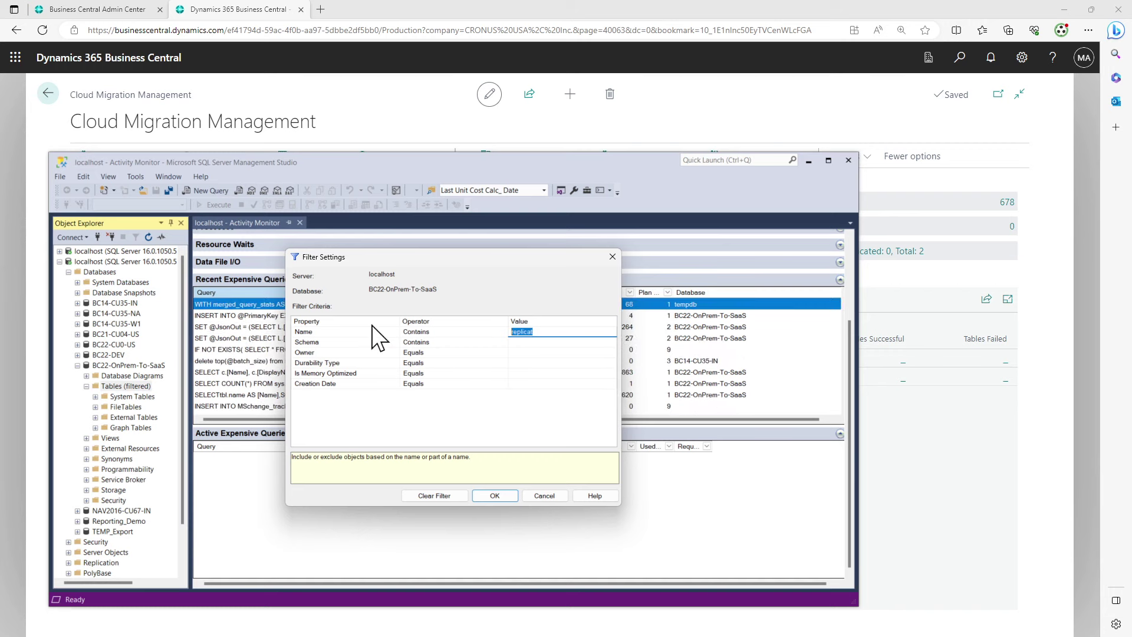
pyautogui.write('Re')
pyautogui.click(496, 494)
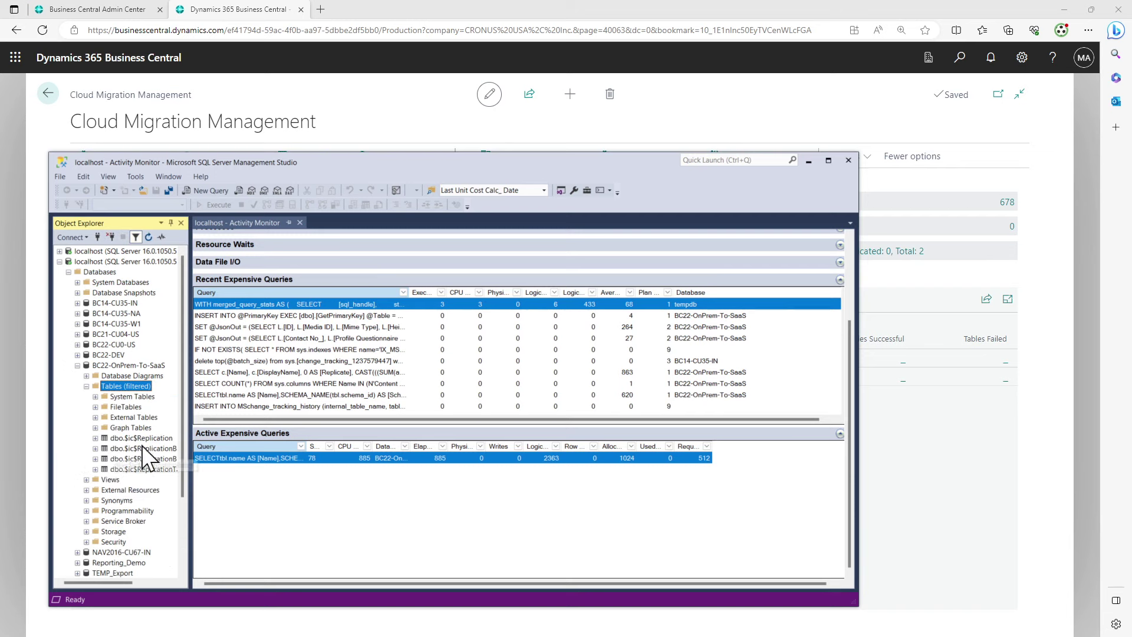
pyautogui.moveTo(189, 435); pyautogui.dragTo(324, 434)
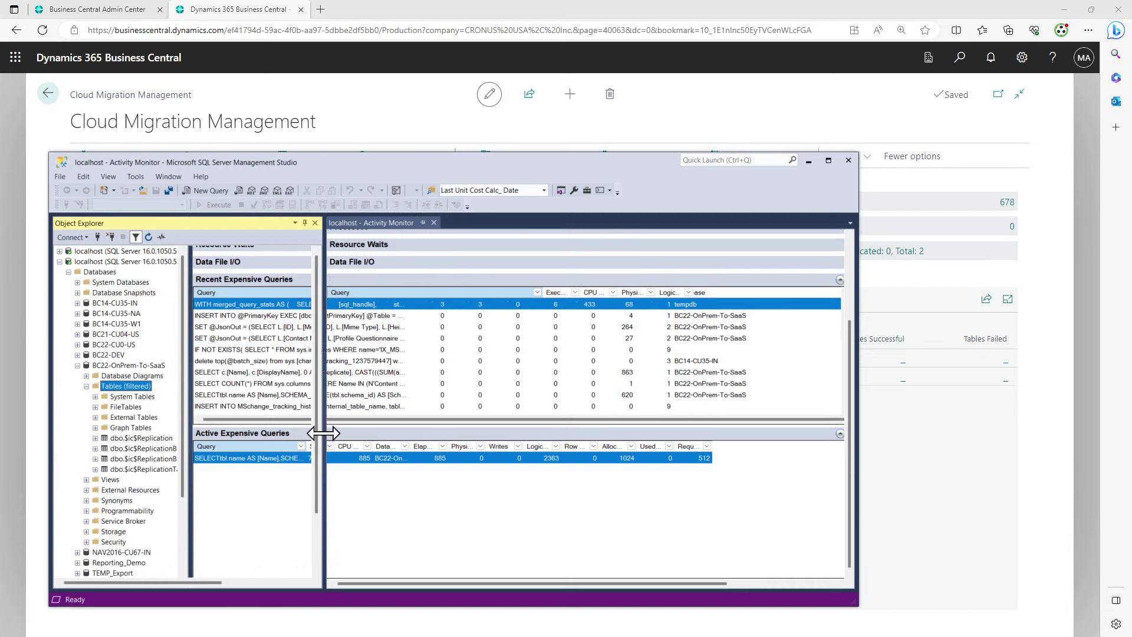
pyautogui.scroll(-2, 212, 453)
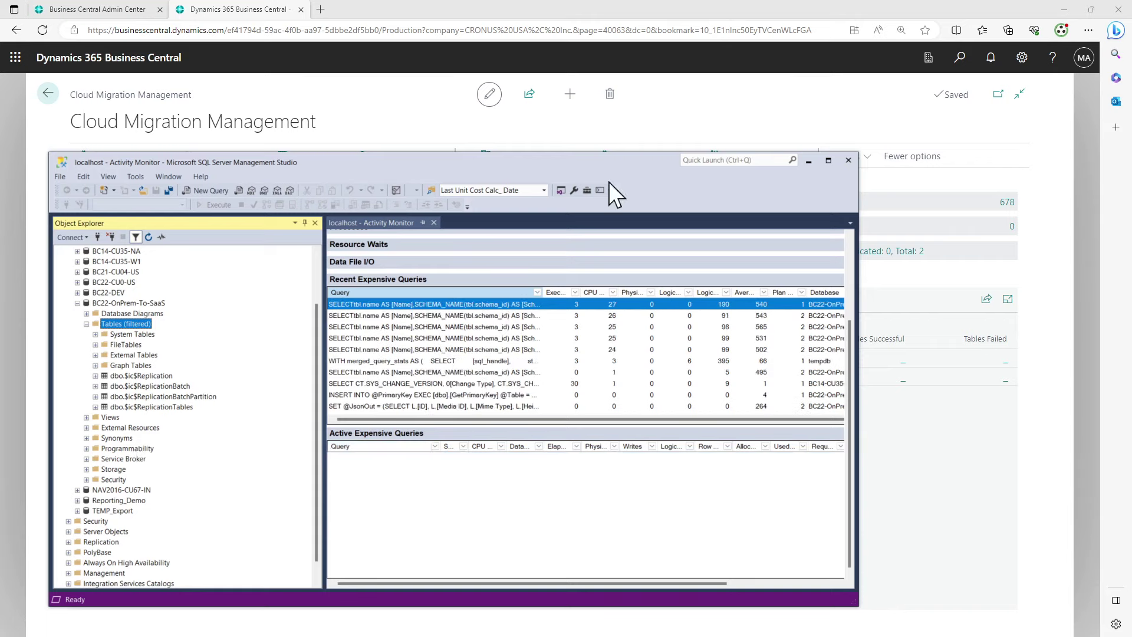
# Refresh migration progress and open the Tables successful overview as a full page
pyautogui.click(696, 132)
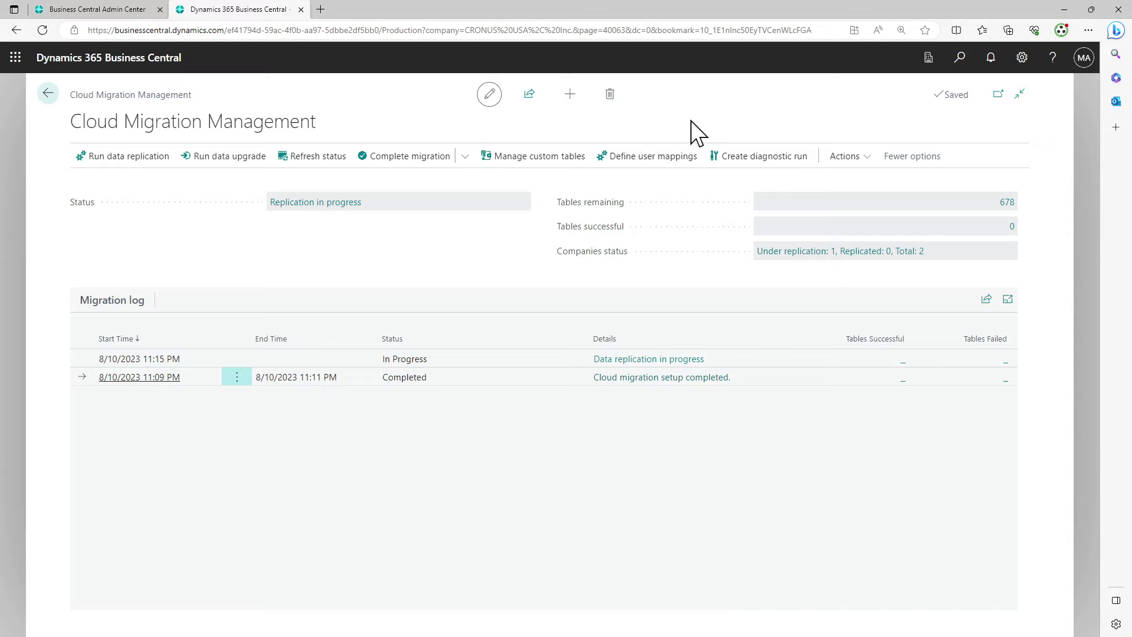
pyautogui.click(306, 154)
pyautogui.click(1014, 227)
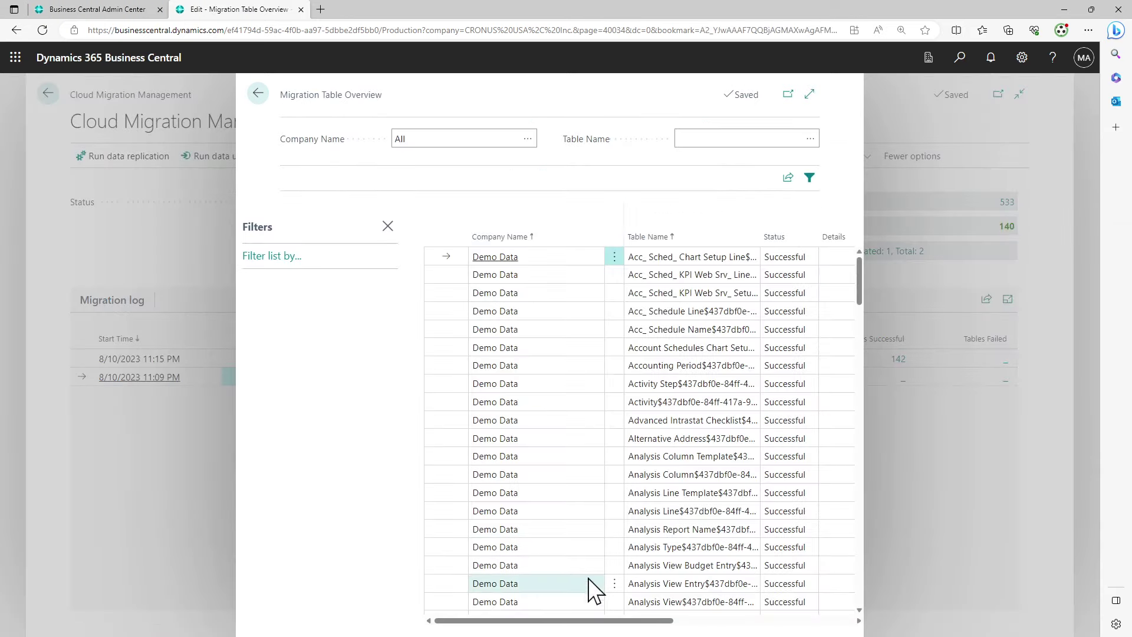
pyautogui.moveTo(606, 623); pyautogui.dragTo(788, 607)
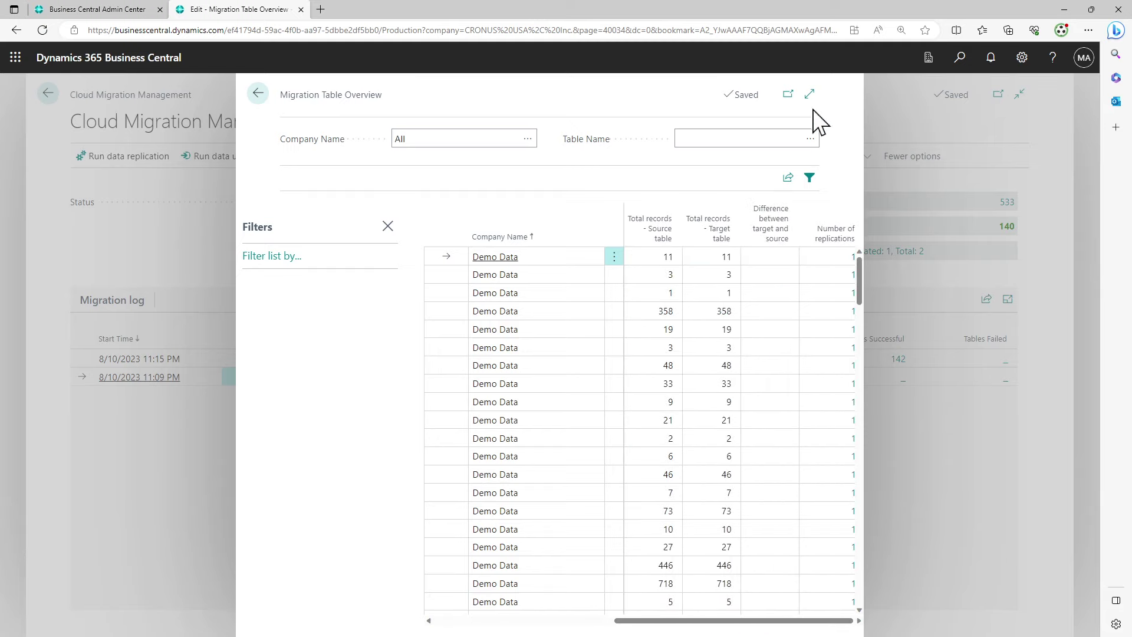
pyautogui.click(809, 94)
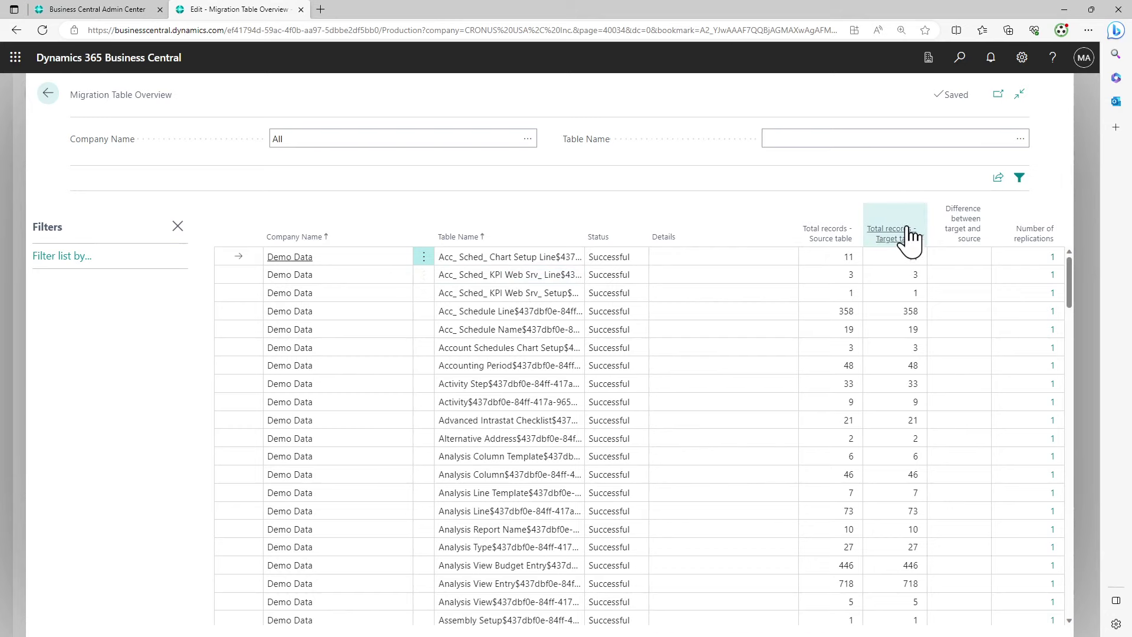
# Open the replication status of the first table, Acc_ Sched_ Chart Setup Line (11 records)
pyautogui.click(915, 258)
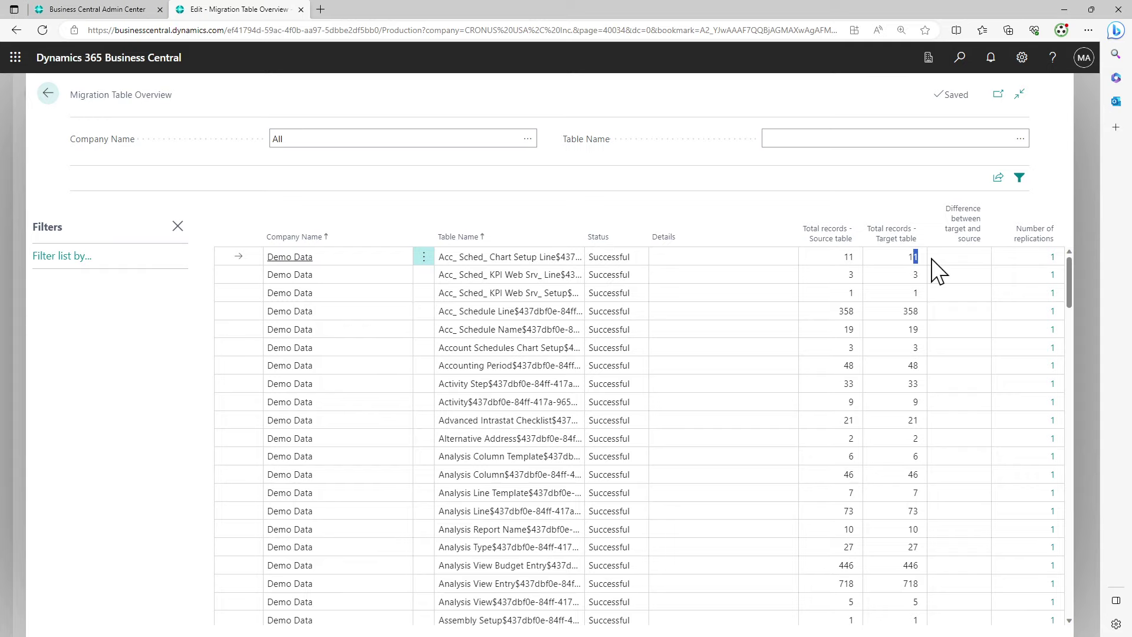
pyautogui.click(1054, 257)
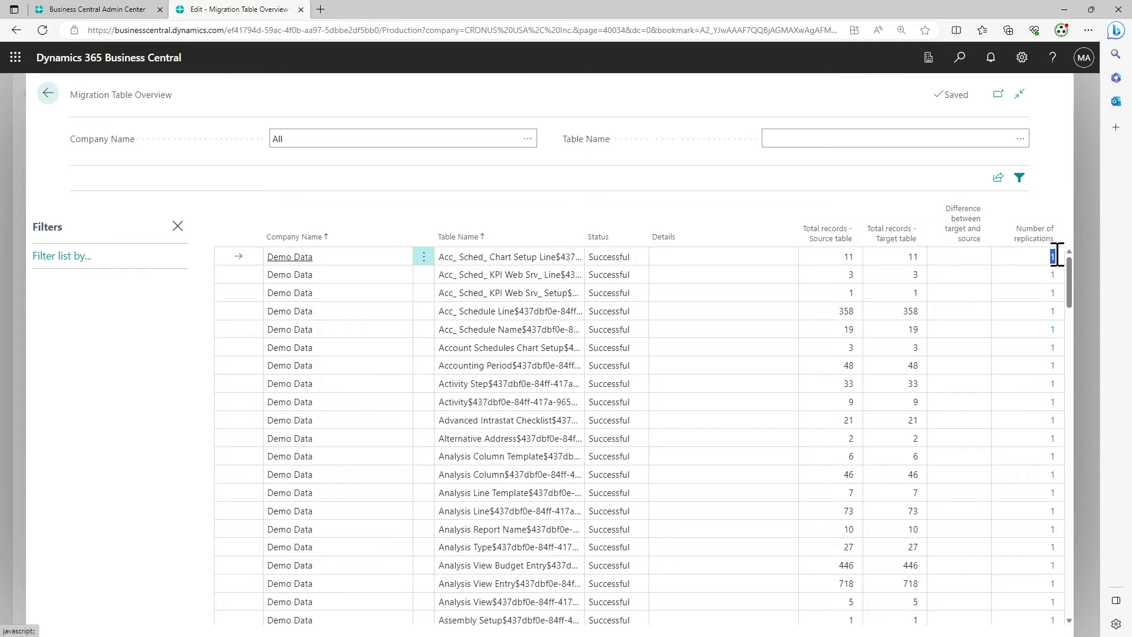
pyautogui.click(1053, 256)
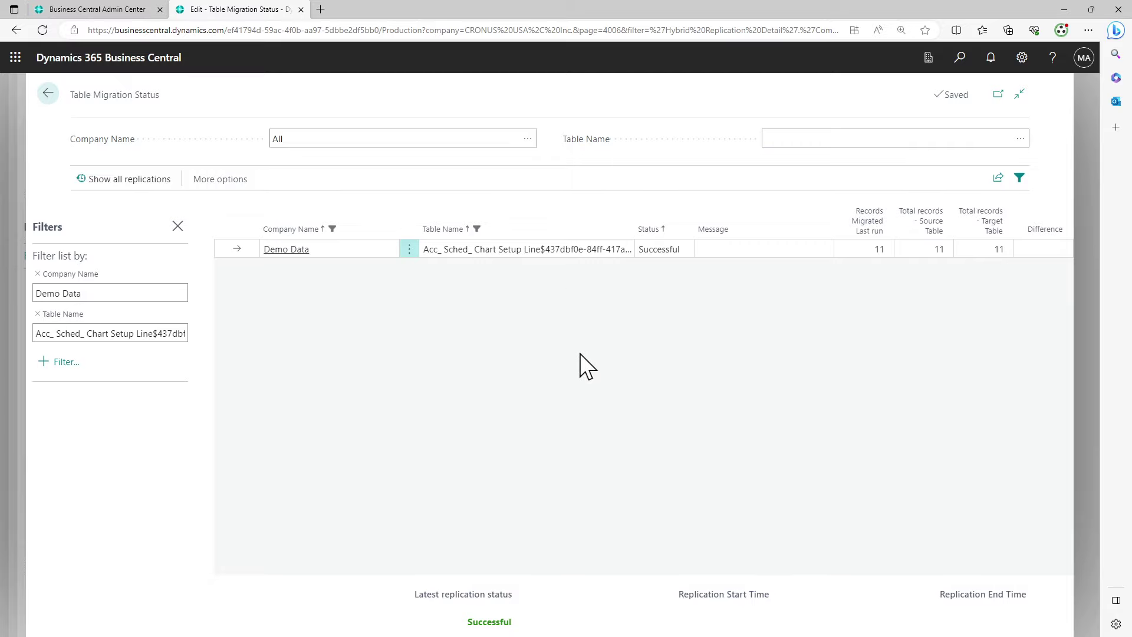
# Clear the table-name filter to list all Demo Data tables, then go back to Cloud Migration Management
pyautogui.click(37, 314)
pyautogui.scroll(-20, 847, 273)
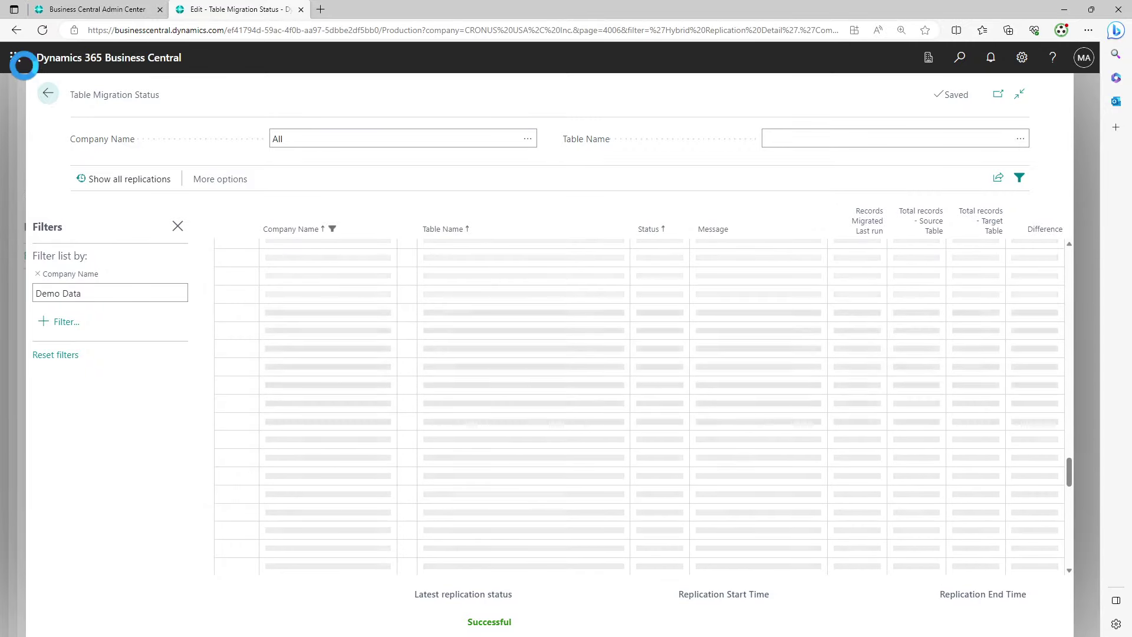
pyautogui.click(48, 93)
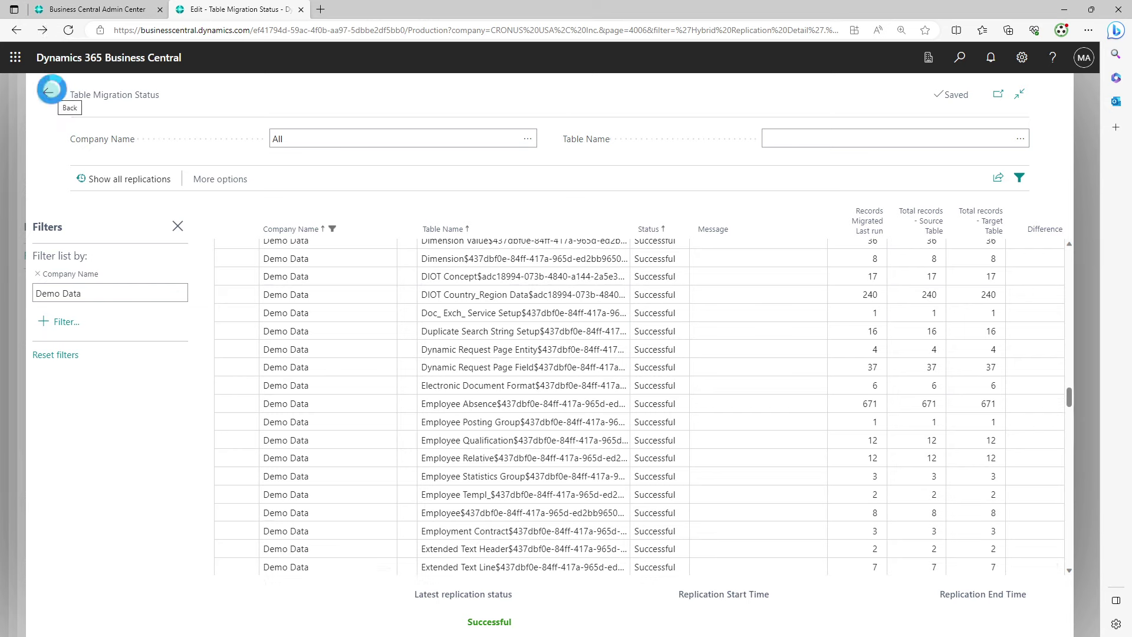
pyautogui.click(50, 93)
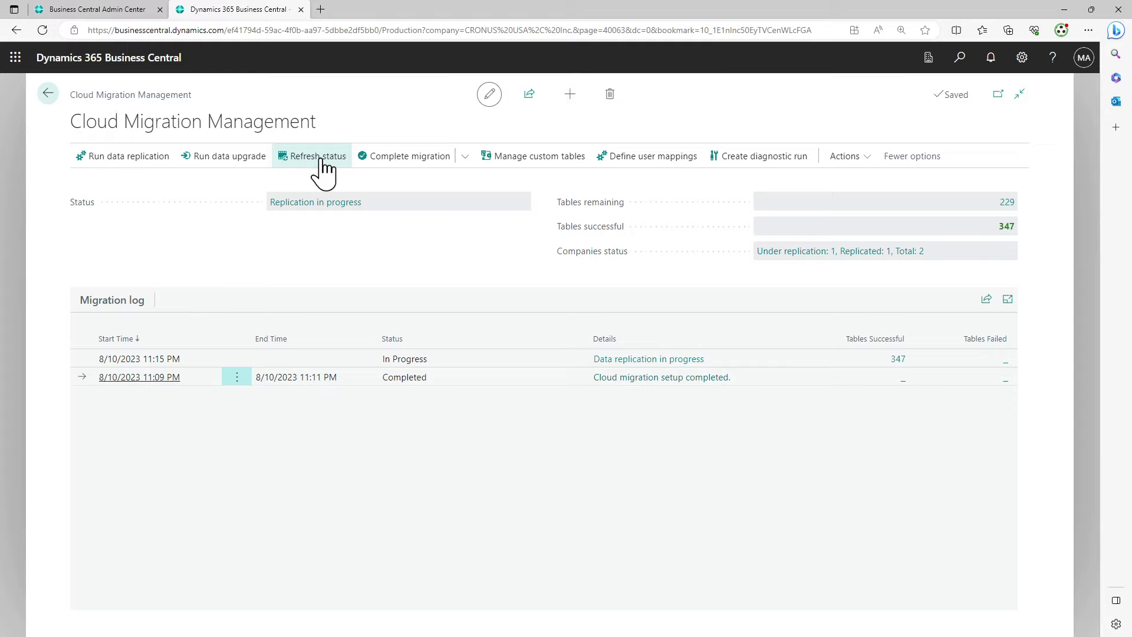
# Review the 229 tables still remaining, then return to Cloud Migration Management
pyautogui.click(1014, 205)
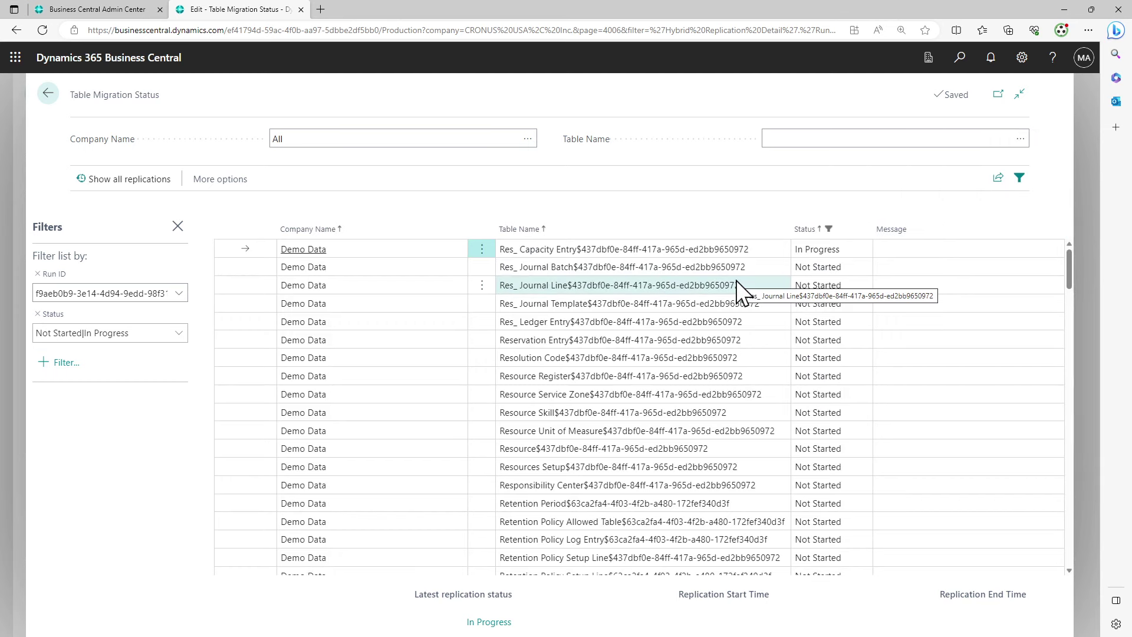
pyautogui.scroll(-3, 739, 289)
pyautogui.scroll(3, 739, 289)
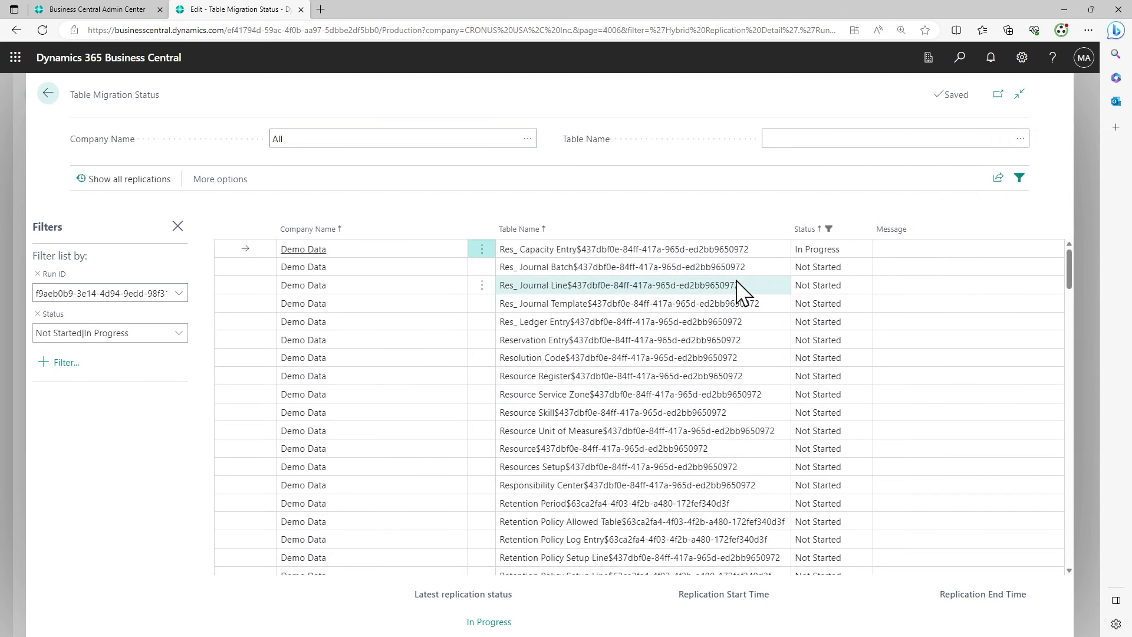
pyautogui.click(48, 93)
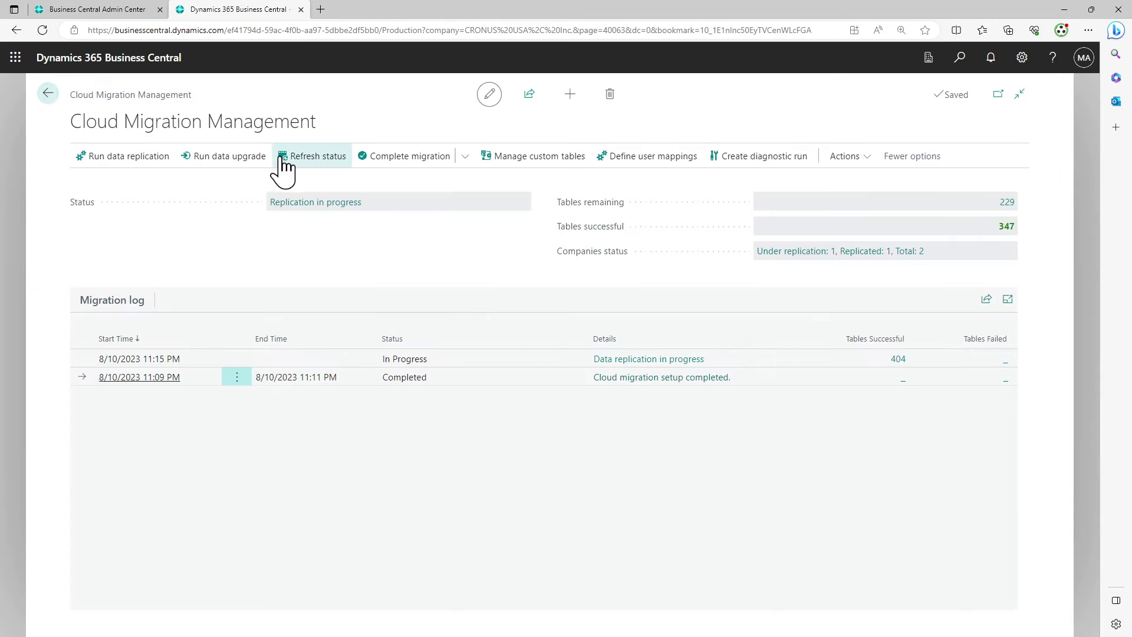
# Attempt Complete migration, dismiss the repair warning, and refresh until 567 tables show successful
pyautogui.click(361, 158)
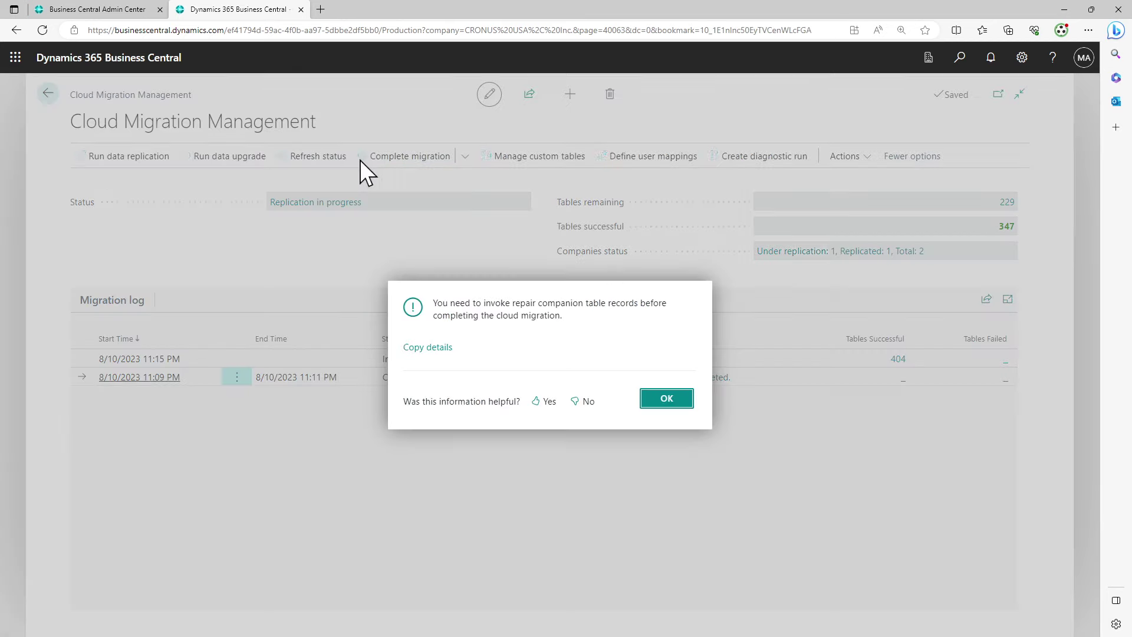
pyautogui.click(663, 401)
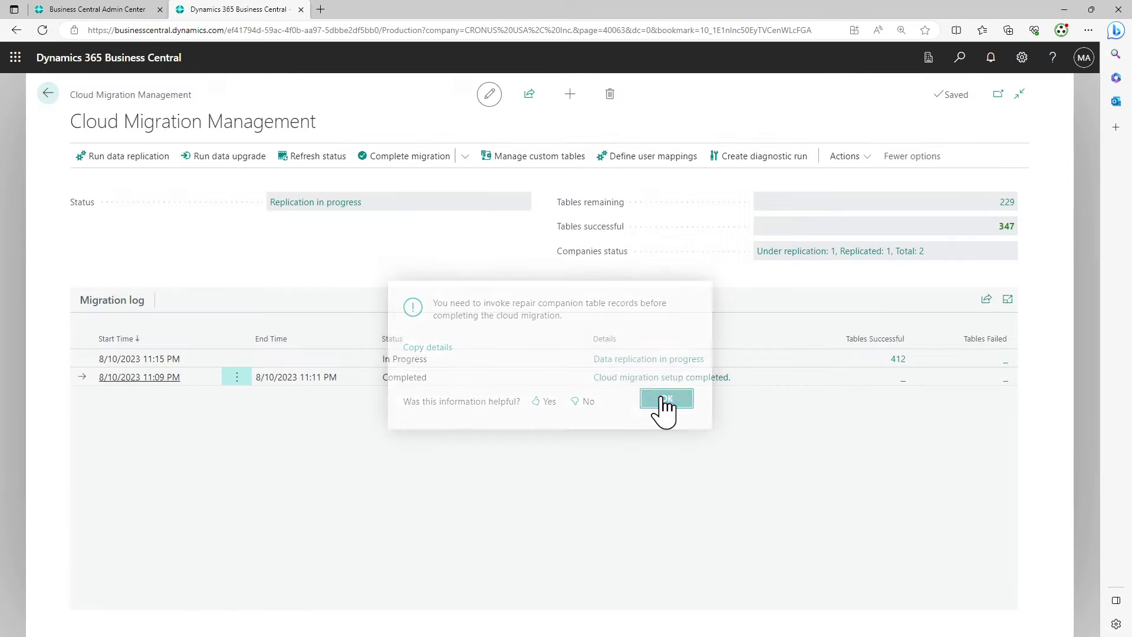
pyautogui.click(312, 157)
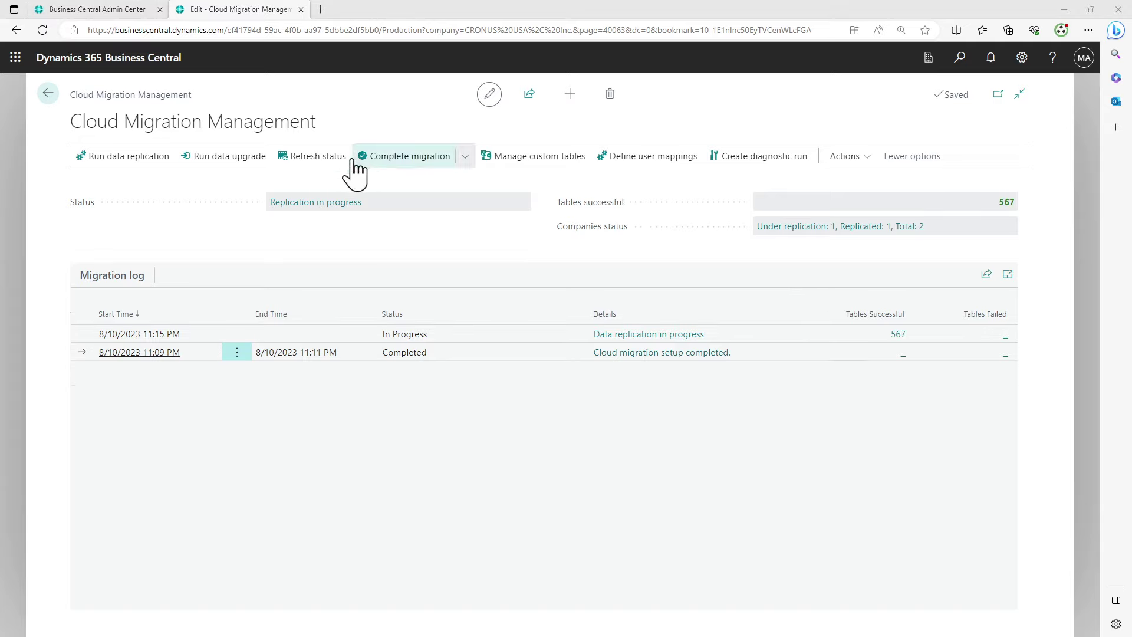
pyautogui.click(321, 156)
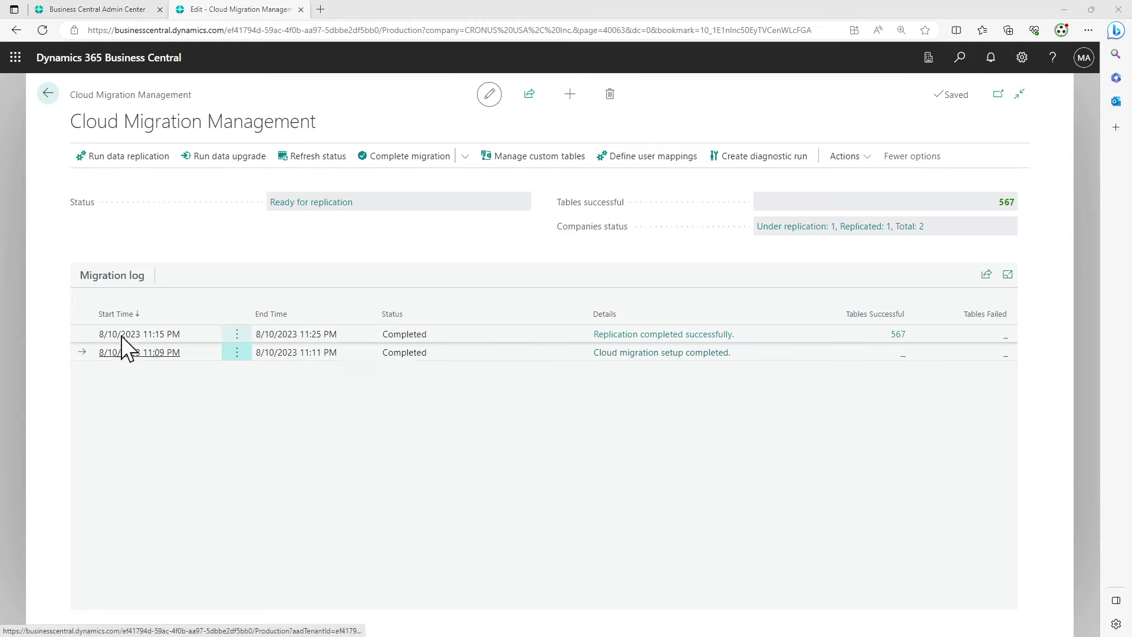
# Open the 567 successful tables from the 11:15 PM run, hide Filters, and browse to Page Usage State
pyautogui.click(457, 337)
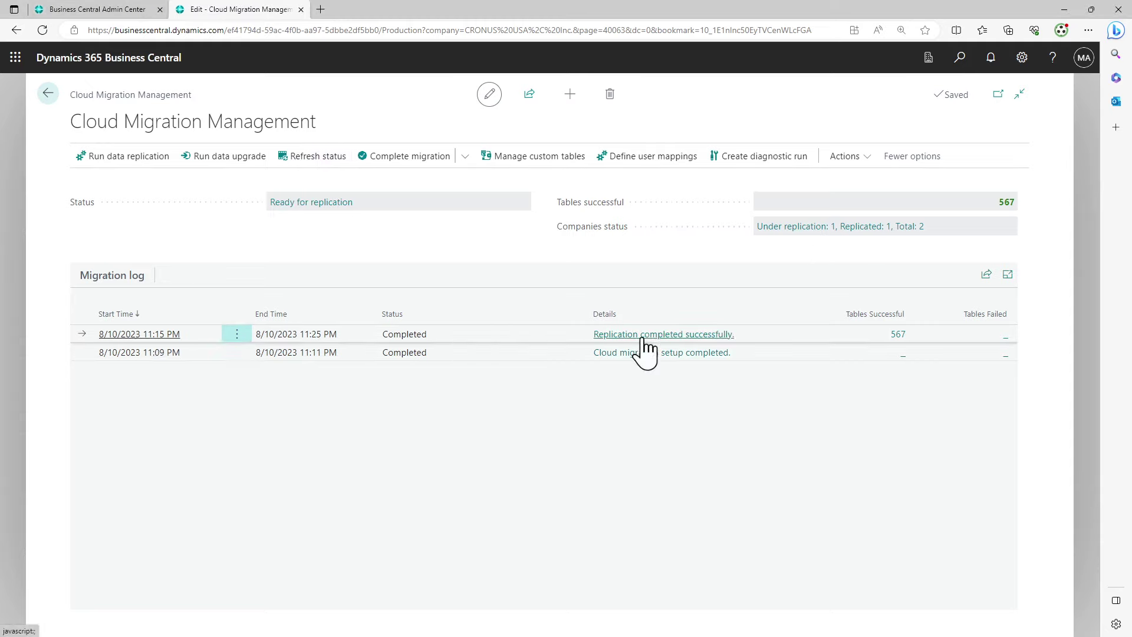
pyautogui.click(898, 333)
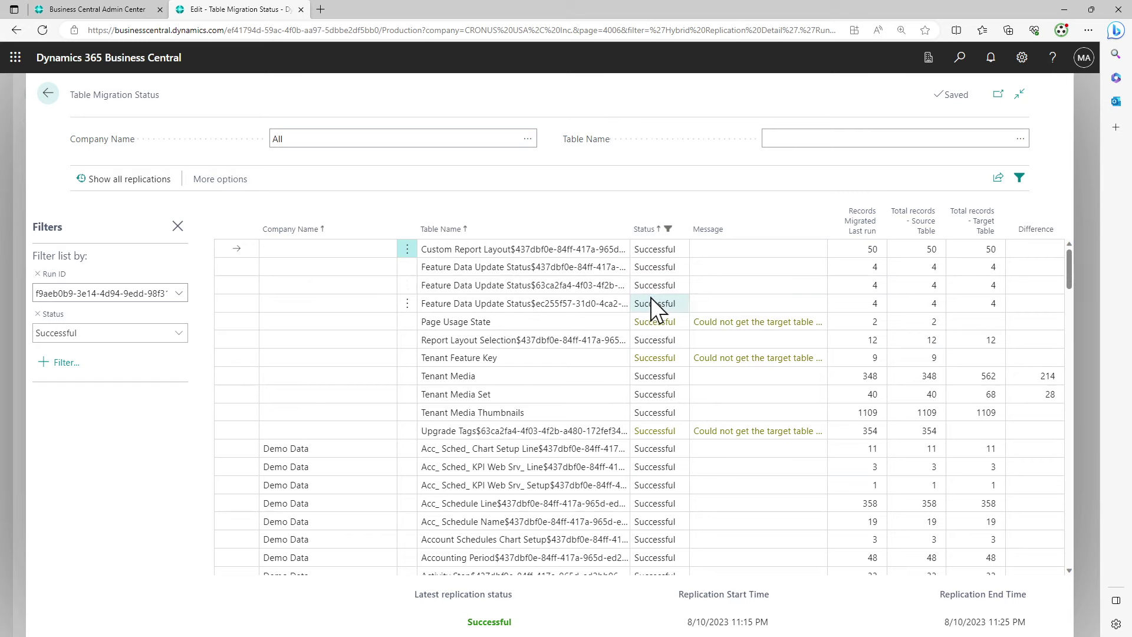
pyautogui.click(178, 226)
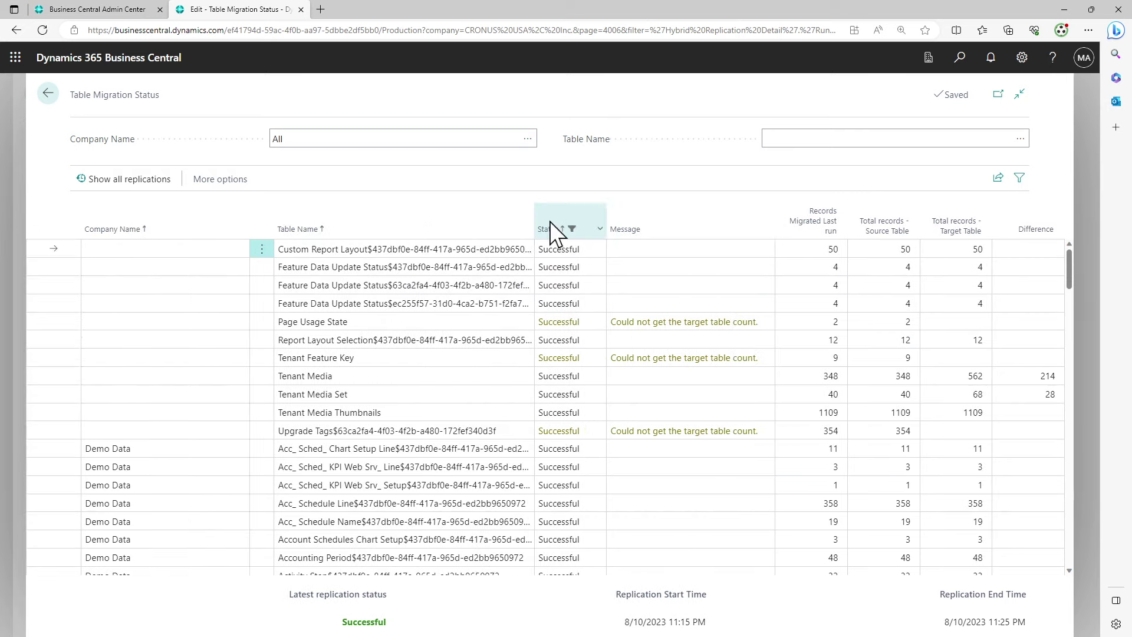
pyautogui.scroll(-15, 586, 312)
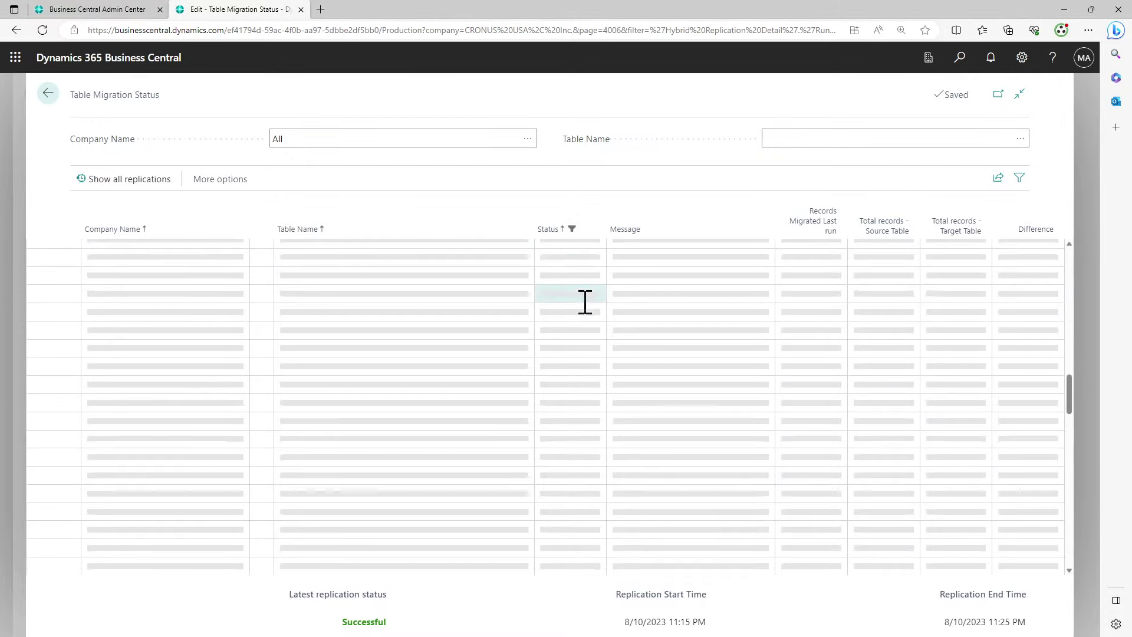
pyautogui.scroll(-20, 586, 310)
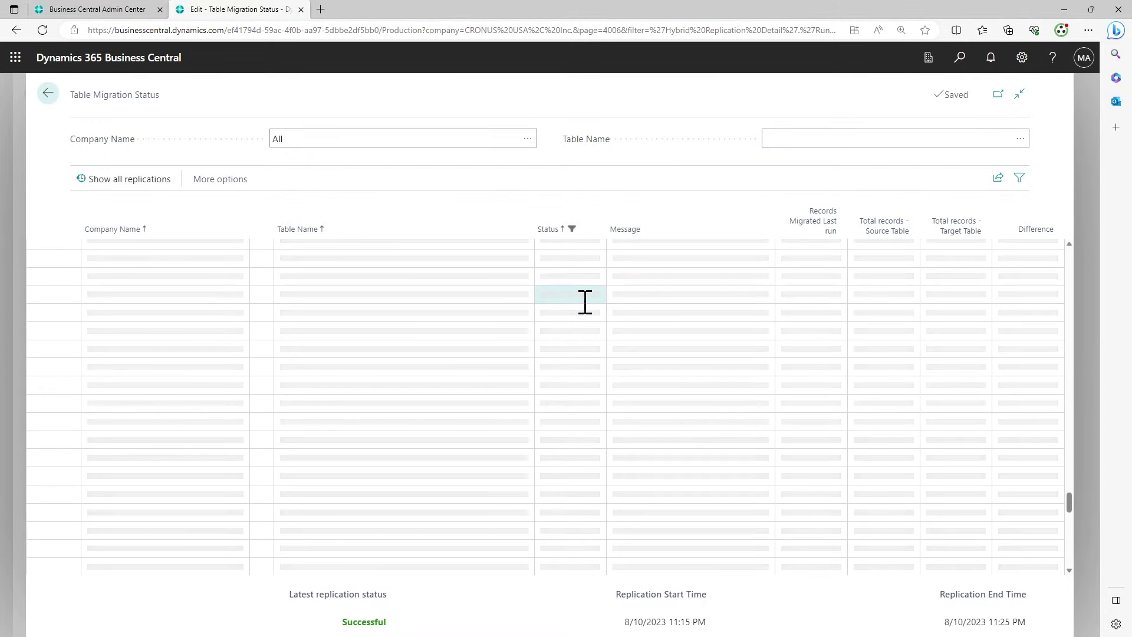
pyautogui.scroll(15, 585, 303)
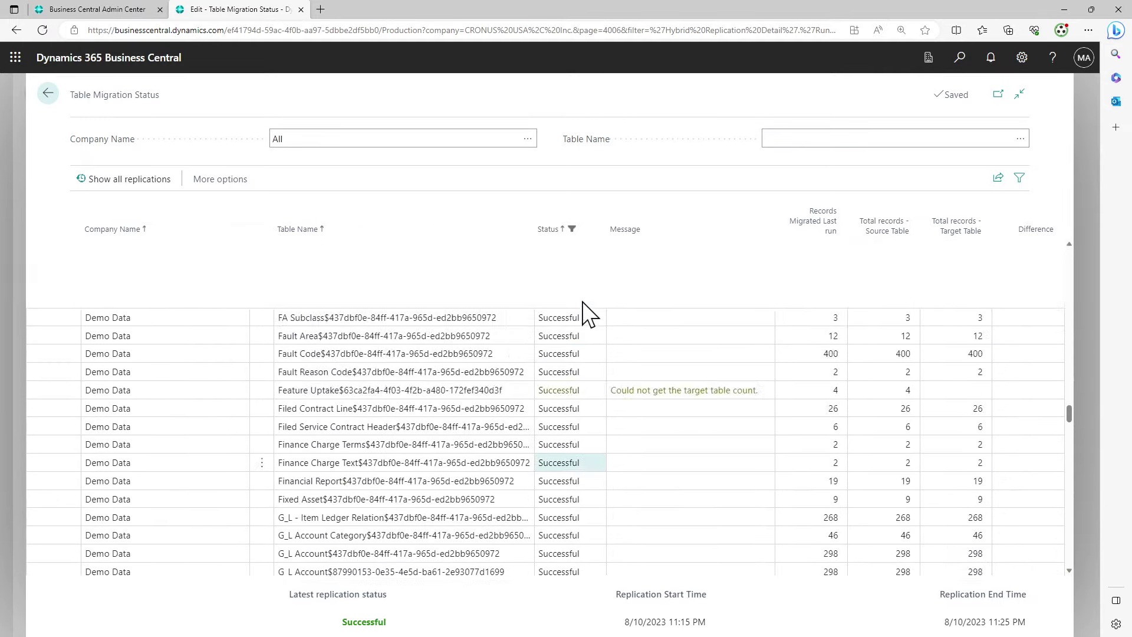
pyautogui.scroll(15, 587, 312)
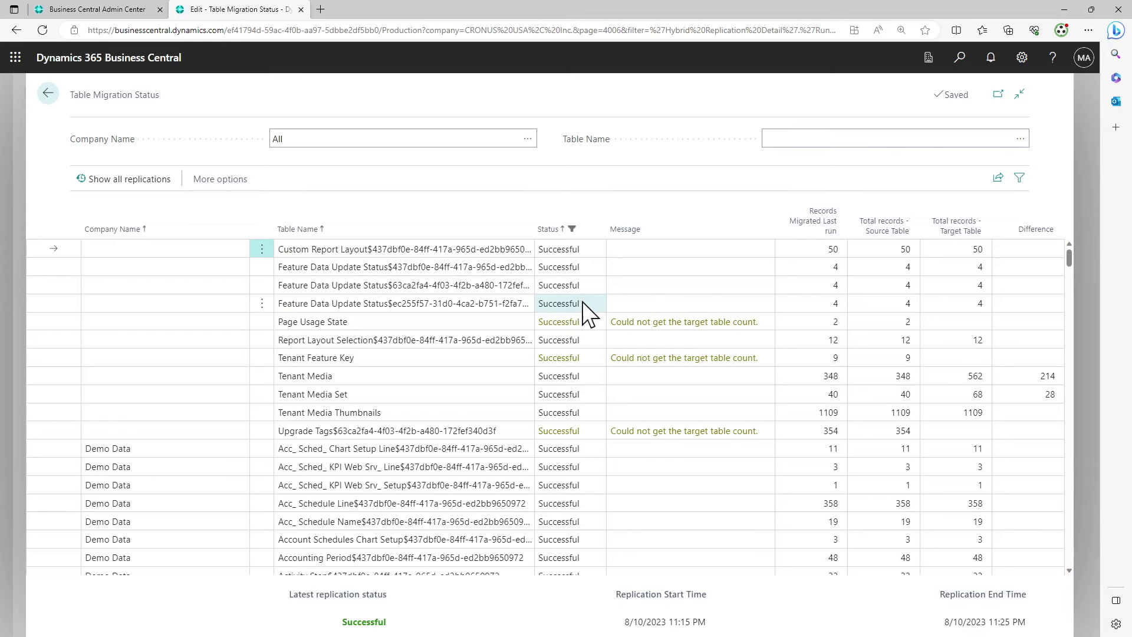
pyautogui.click(643, 323)
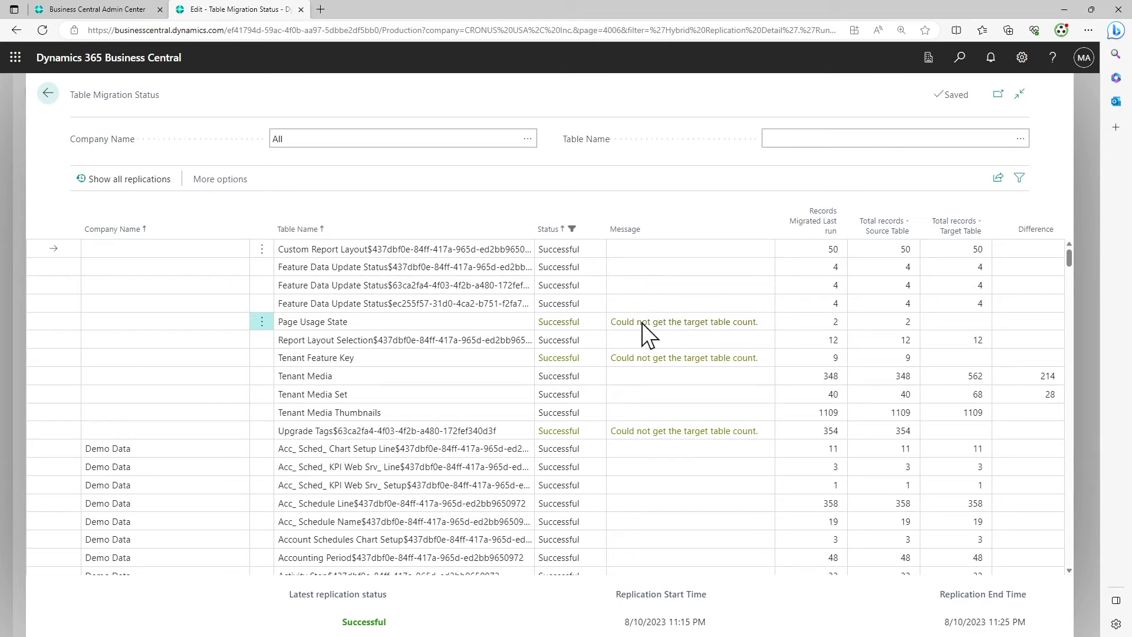
# Filter the Status column to Warning, after trying Failed and In Progress
pyautogui.click(601, 230)
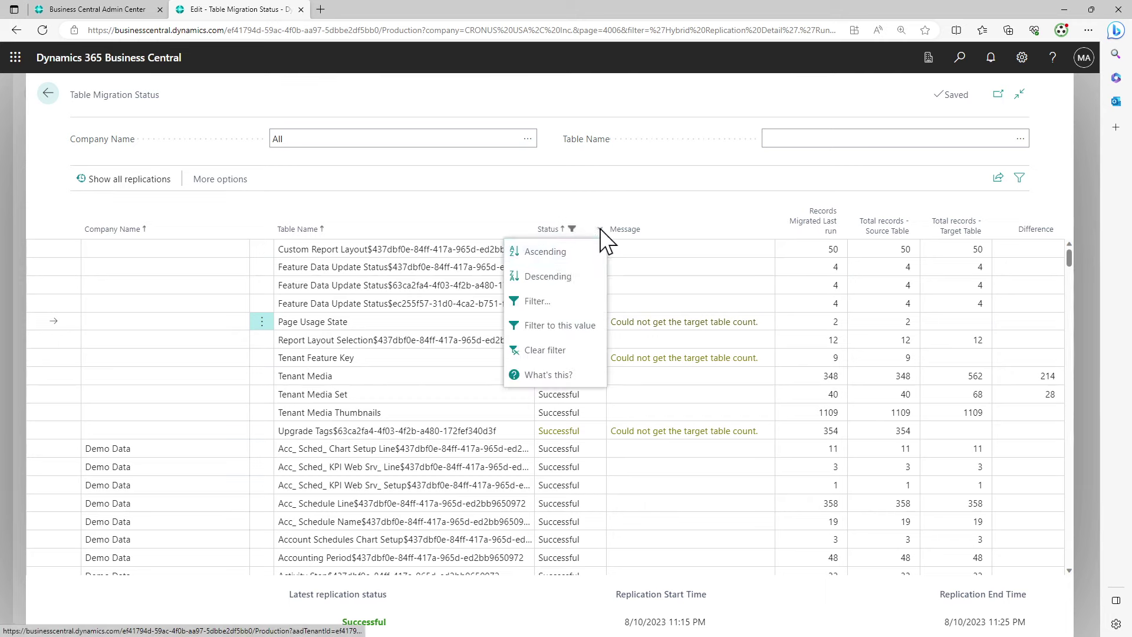
pyautogui.click(547, 296)
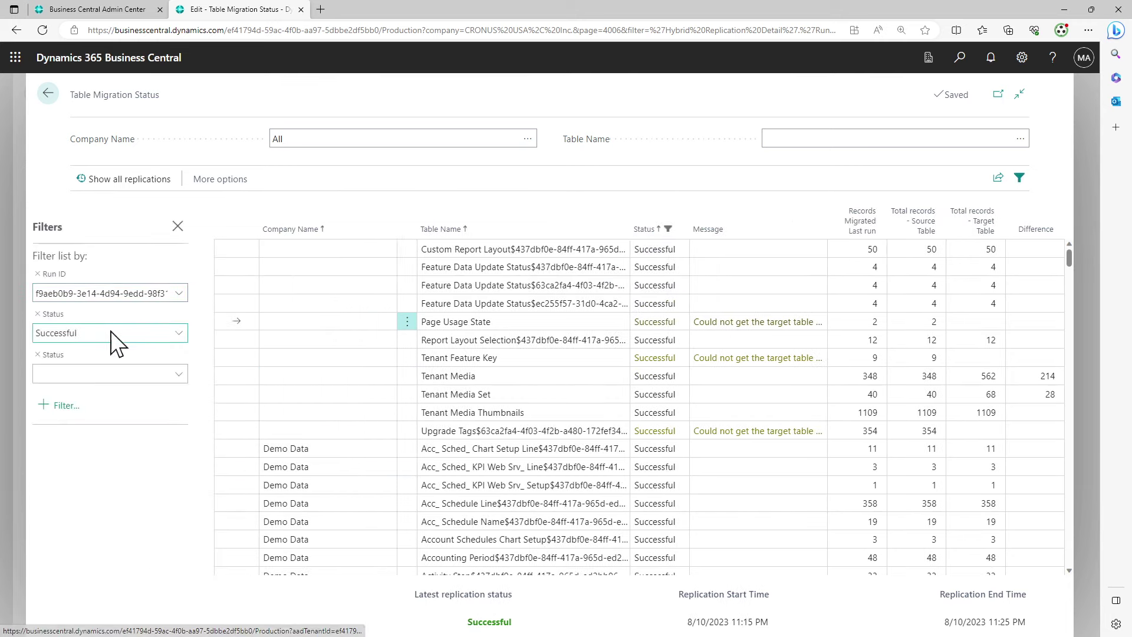
pyautogui.click(139, 334)
pyautogui.click(95, 400)
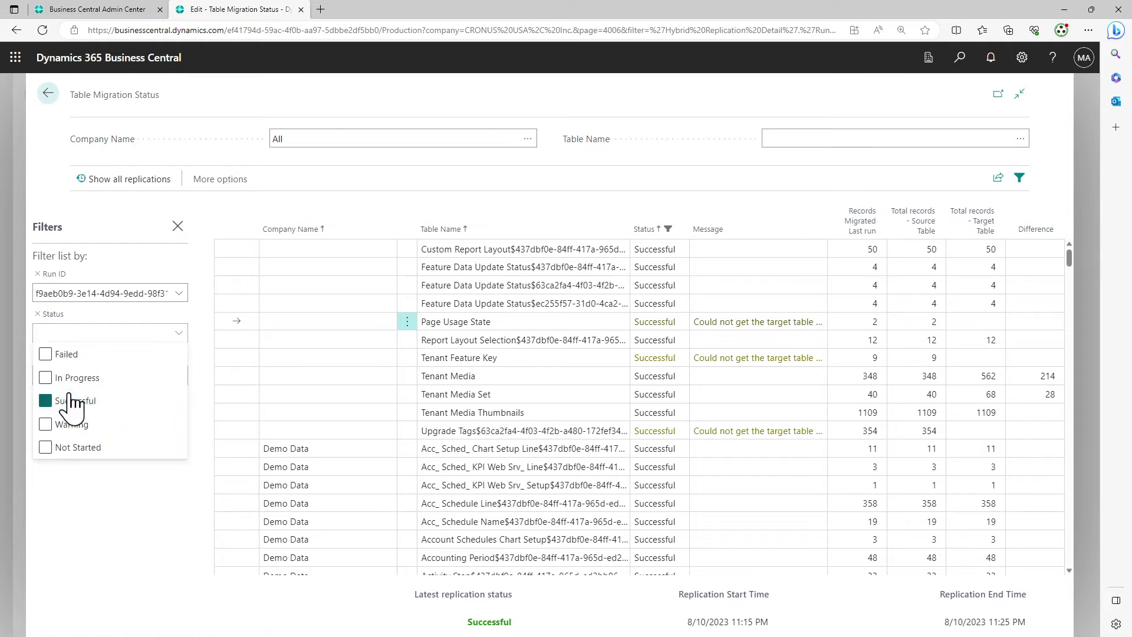
pyautogui.click(70, 356)
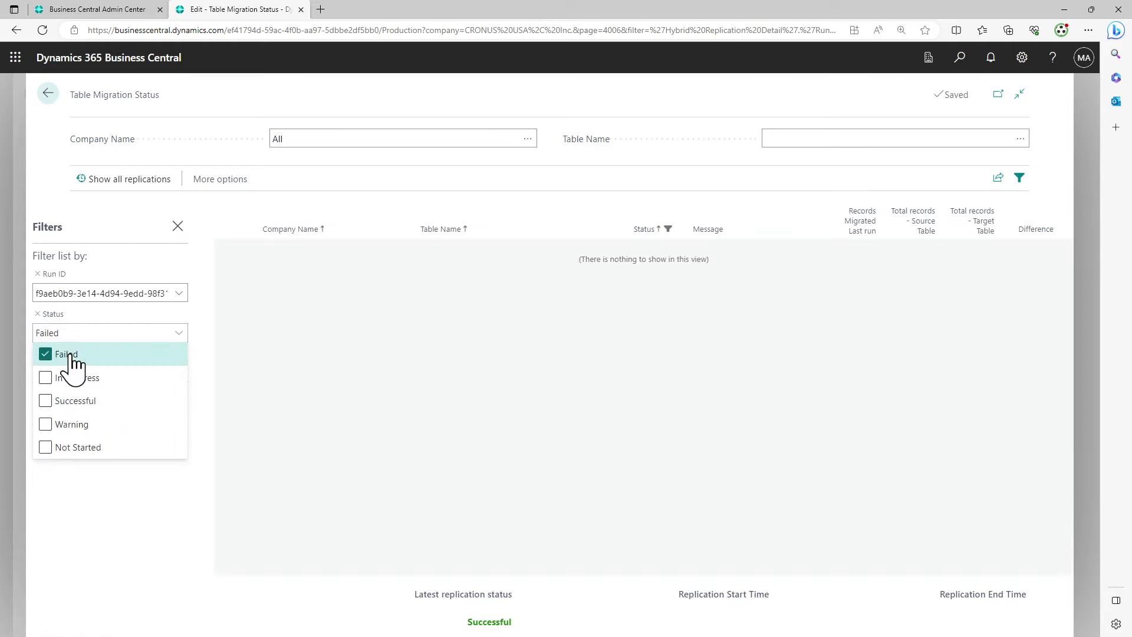
pyautogui.click(71, 355)
pyautogui.click(81, 378)
pyautogui.click(80, 376)
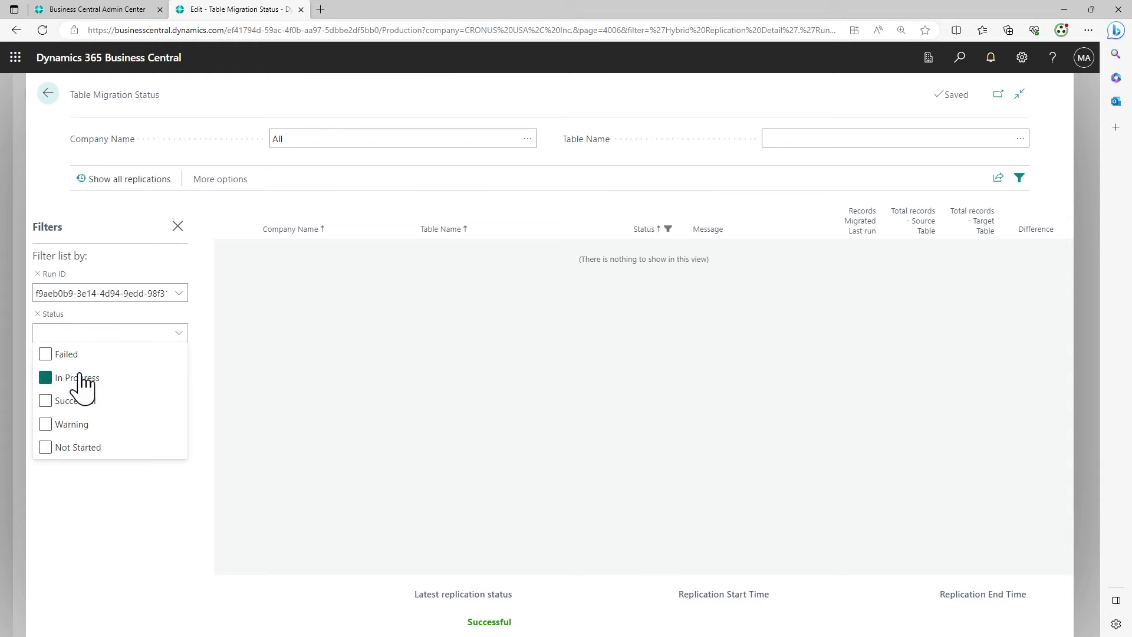
pyautogui.click(80, 424)
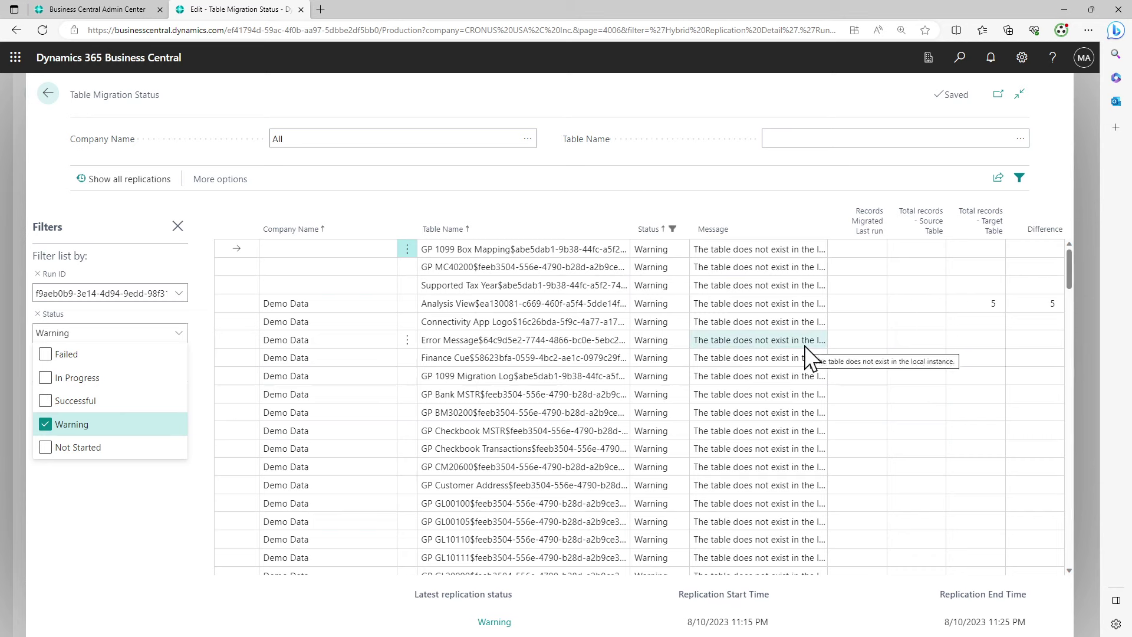
pyautogui.click(777, 343)
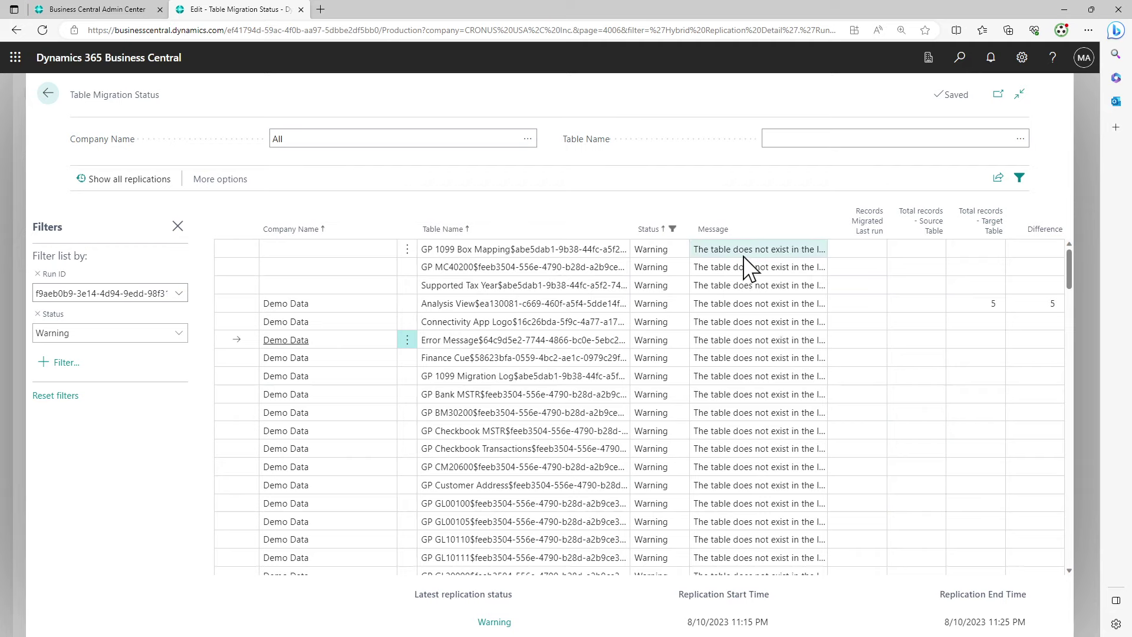
# Widen the Message column, read the first warning row, then reload after the session pause
pyautogui.moveTo(833, 235)
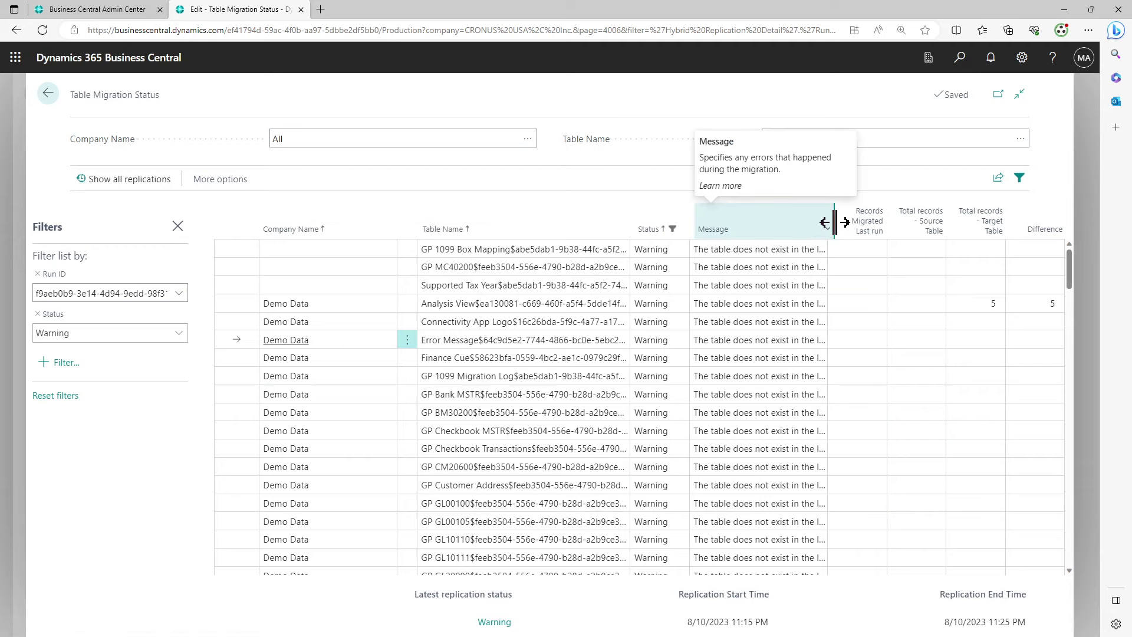
pyautogui.moveTo(834, 223)
pyautogui.mouseDown()
pyautogui.moveTo(904, 223)
pyautogui.moveTo(911, 236)
pyautogui.mouseUp()
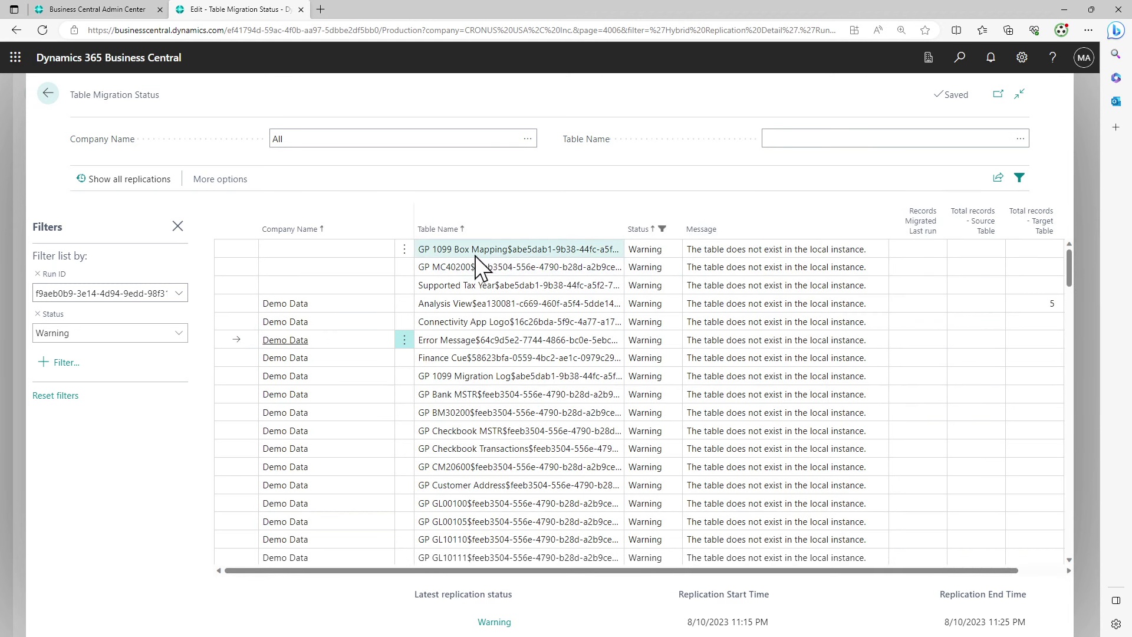
pyautogui.moveTo(420, 250); pyautogui.dragTo(608, 255)
pyautogui.moveTo(692, 250); pyautogui.dragTo(872, 255)
pyautogui.click(871, 253)
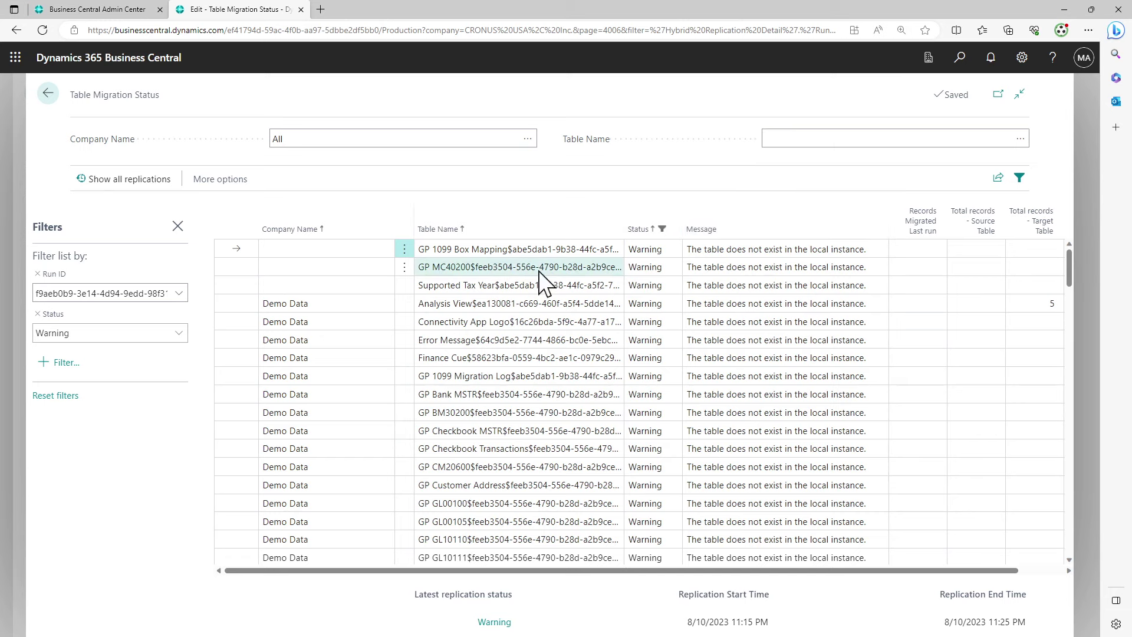
pyautogui.scroll(-15, 543, 285)
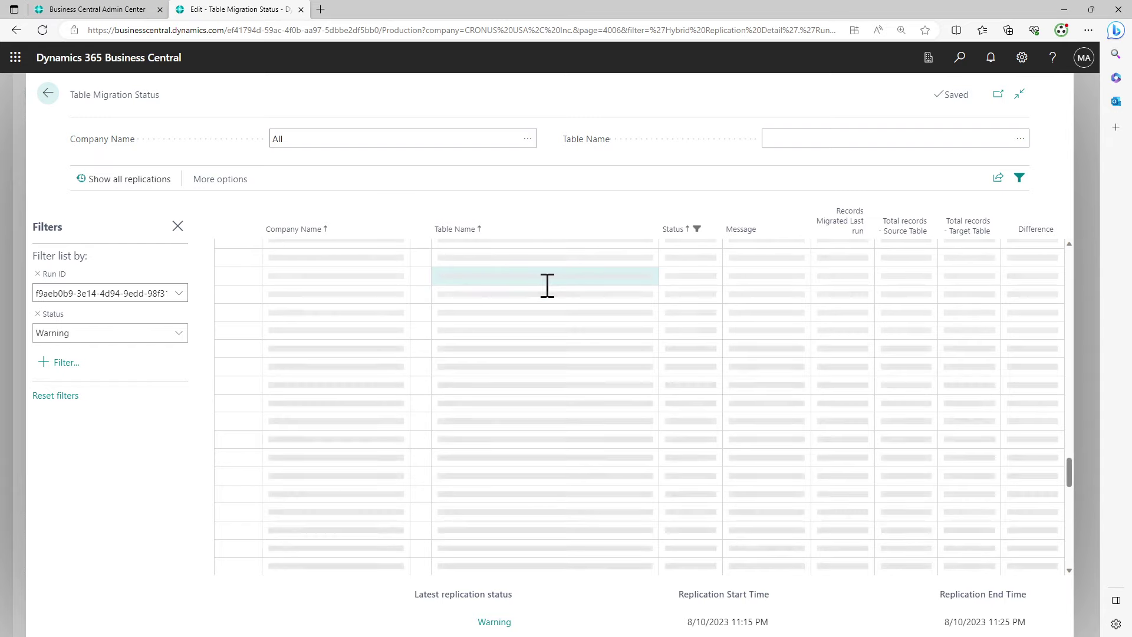
pyautogui.scroll(3, 547, 286)
pyautogui.scroll(-3, 548, 286)
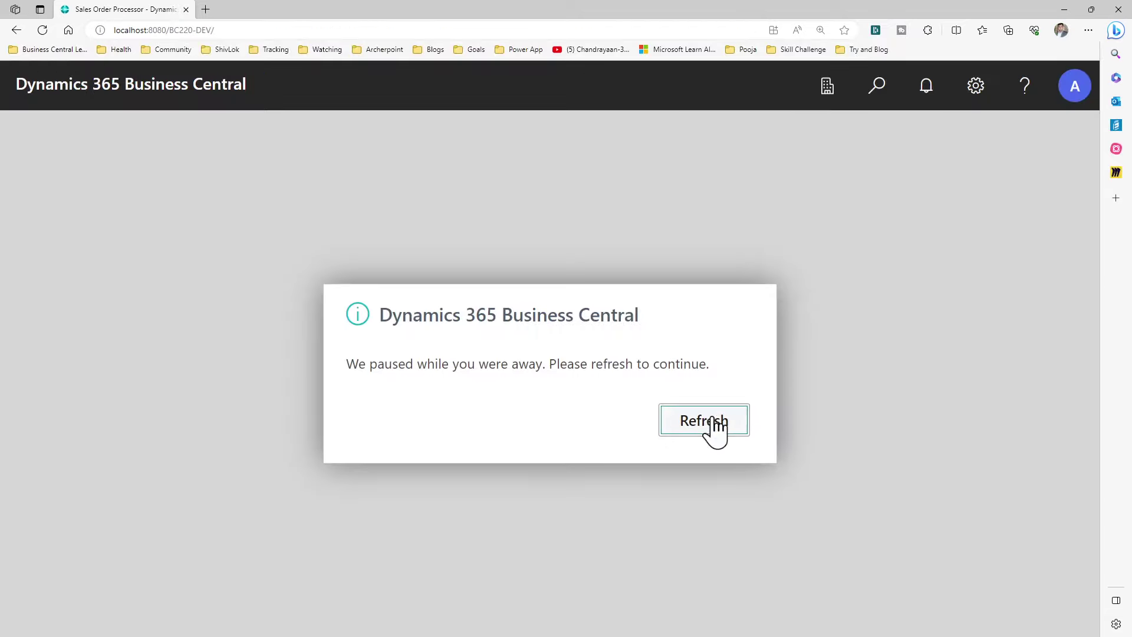
pyautogui.click(712, 418)
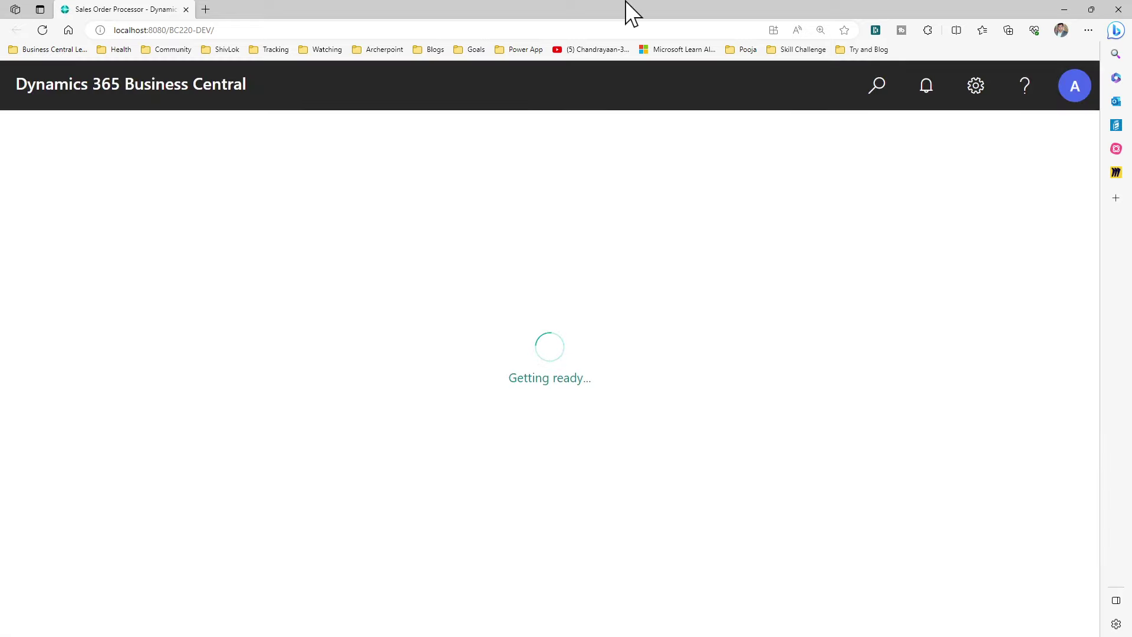
# Search 'extension' in Tell me and open Extension Management
pyautogui.click(877, 89)
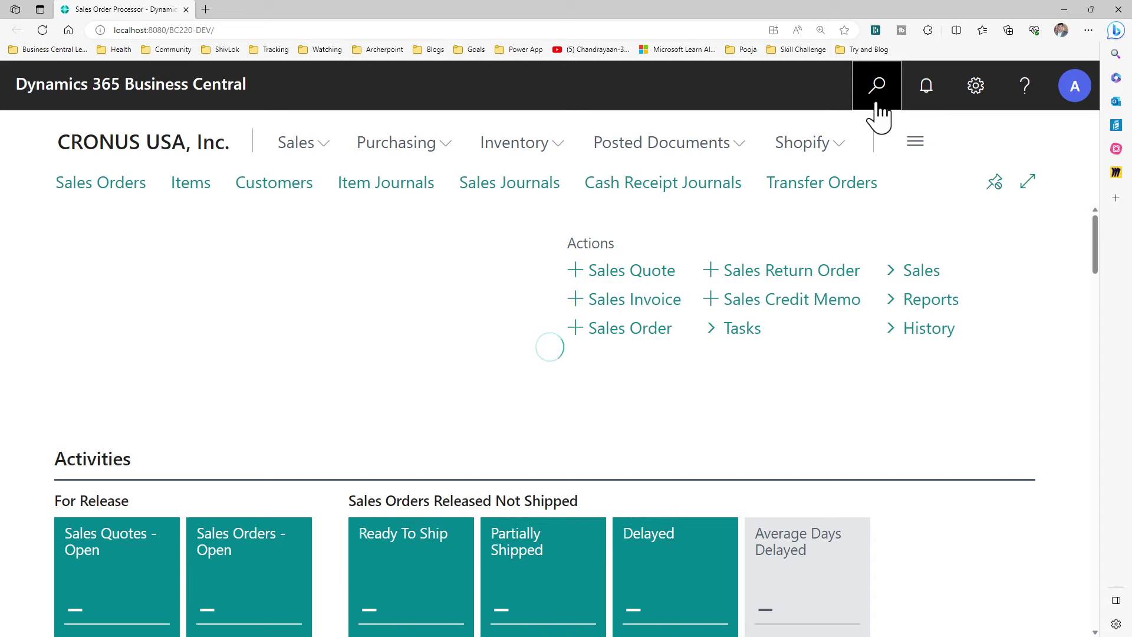
pyautogui.click(877, 105)
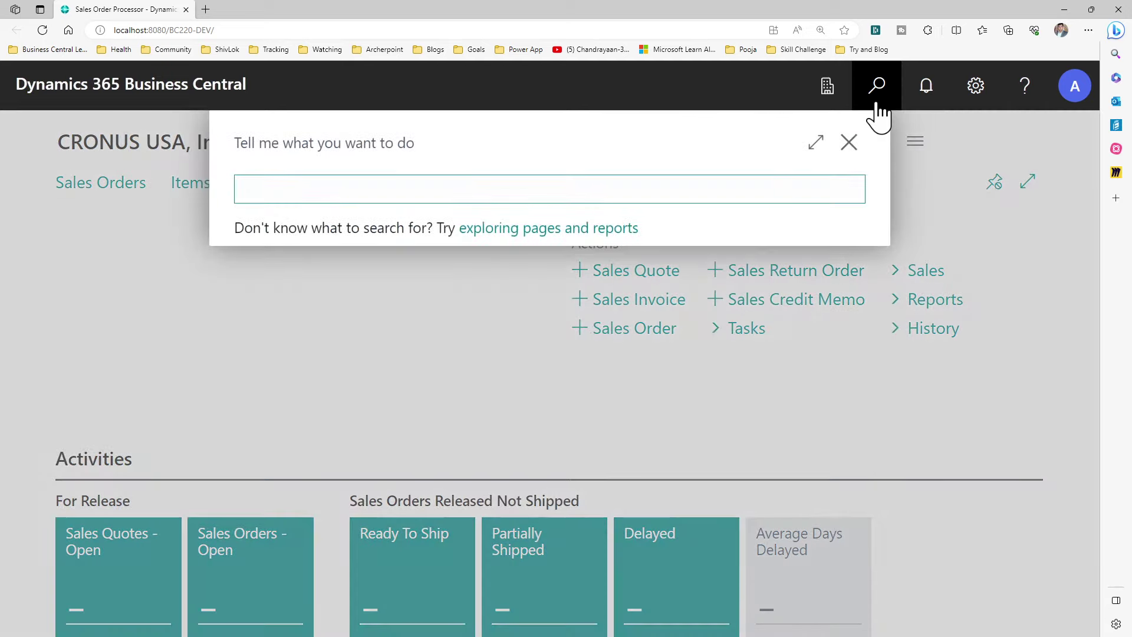
pyautogui.write('extension')
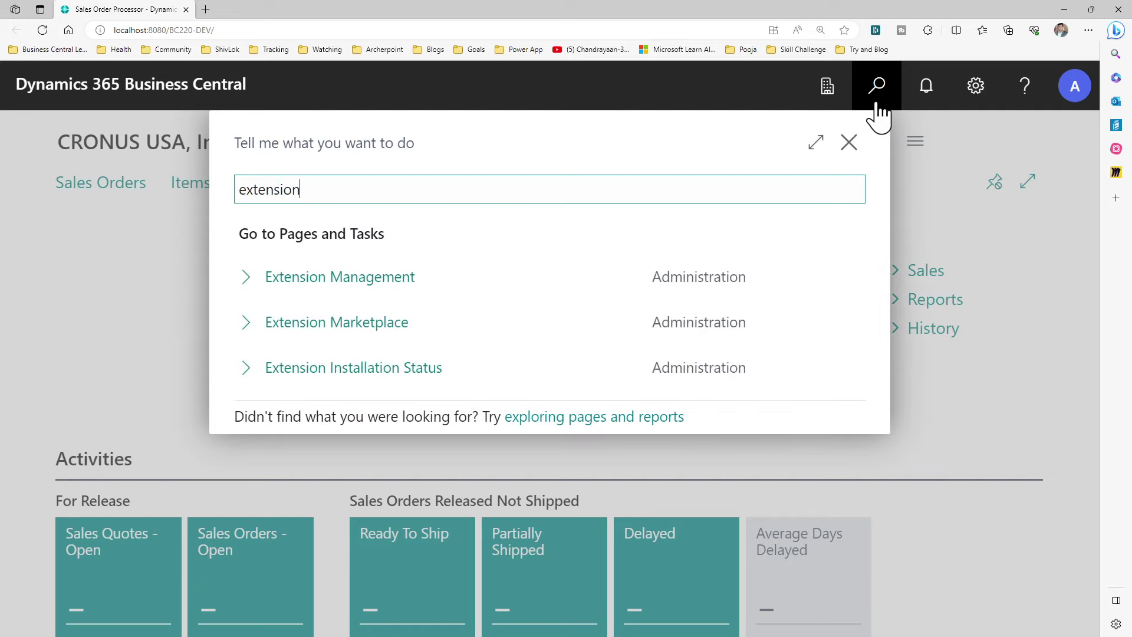
pyautogui.click(361, 290)
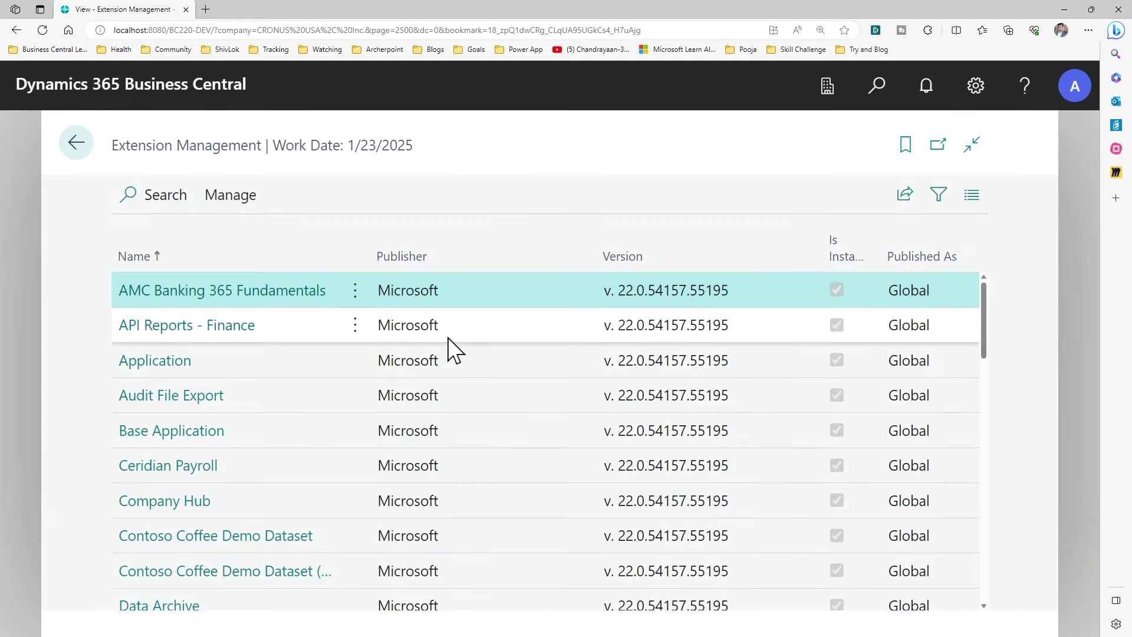
pyautogui.scroll(-5, 448, 337)
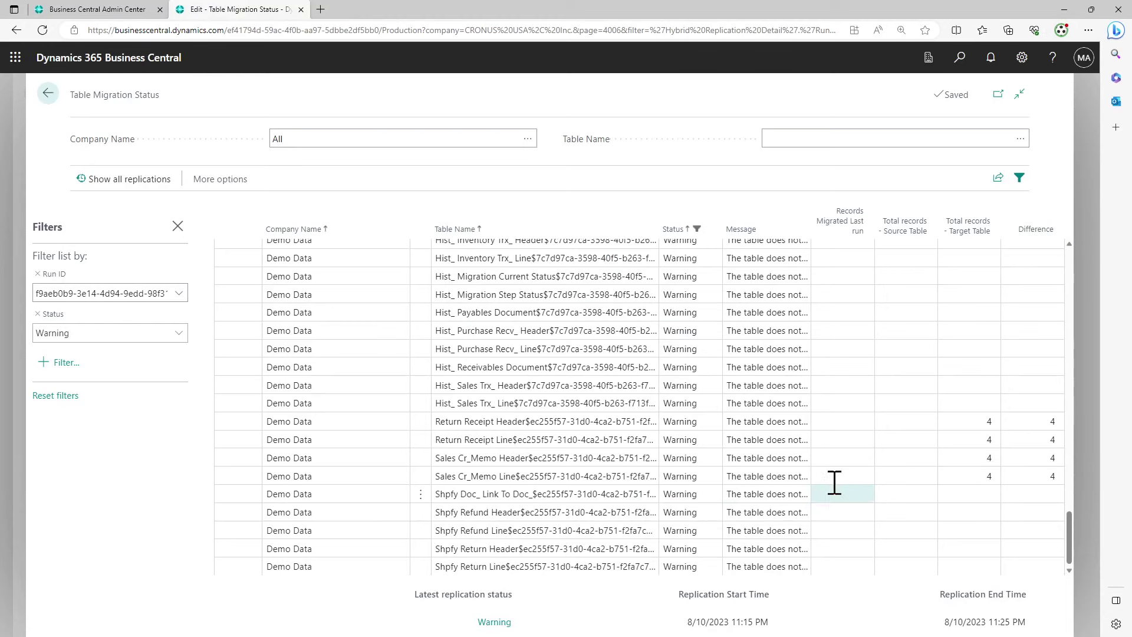
# Widen the Message column and scroll through the 'The table does not exist…' warnings
pyautogui.scroll(10, 766, 526)
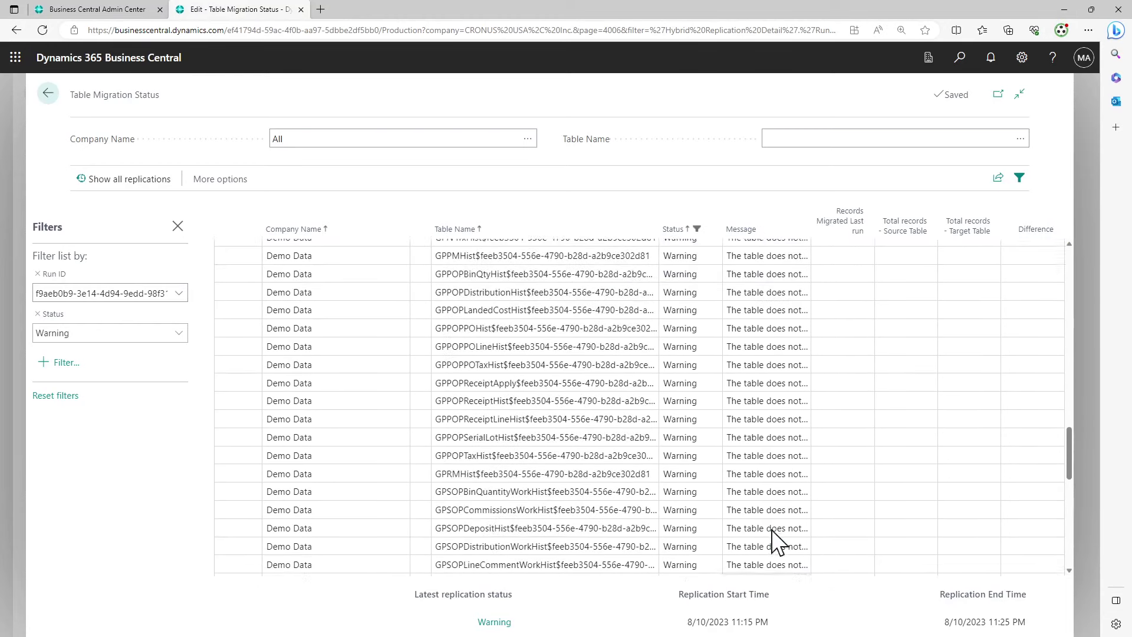
pyautogui.scroll(10, 772, 540)
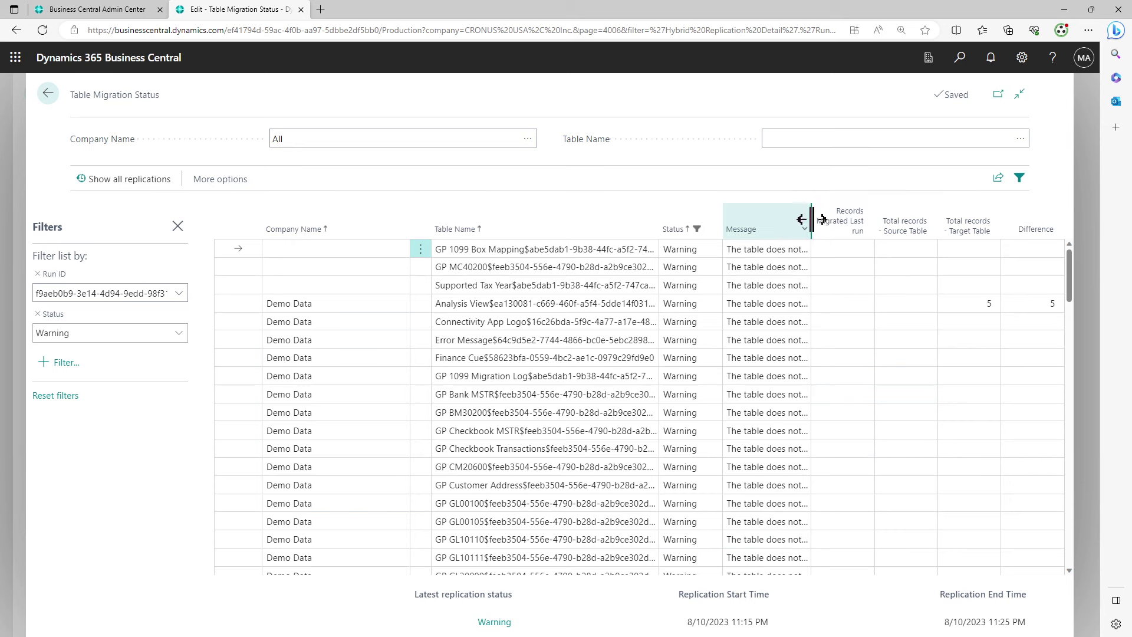
pyautogui.moveTo(837, 218); pyautogui.dragTo(839, 218)
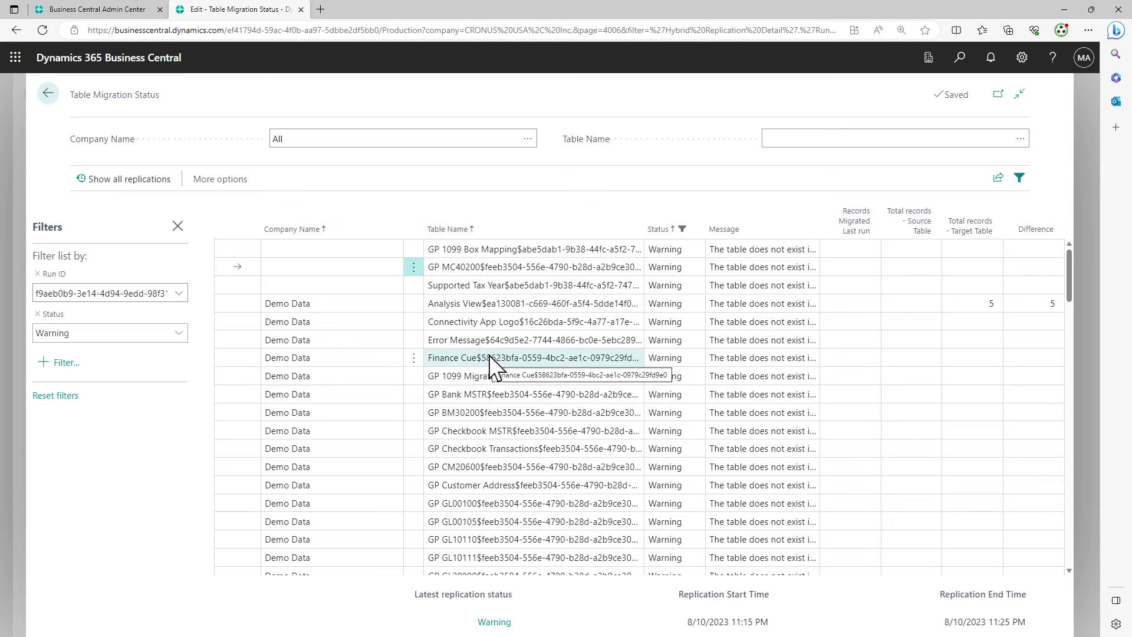
pyautogui.scroll(-10, 494, 357)
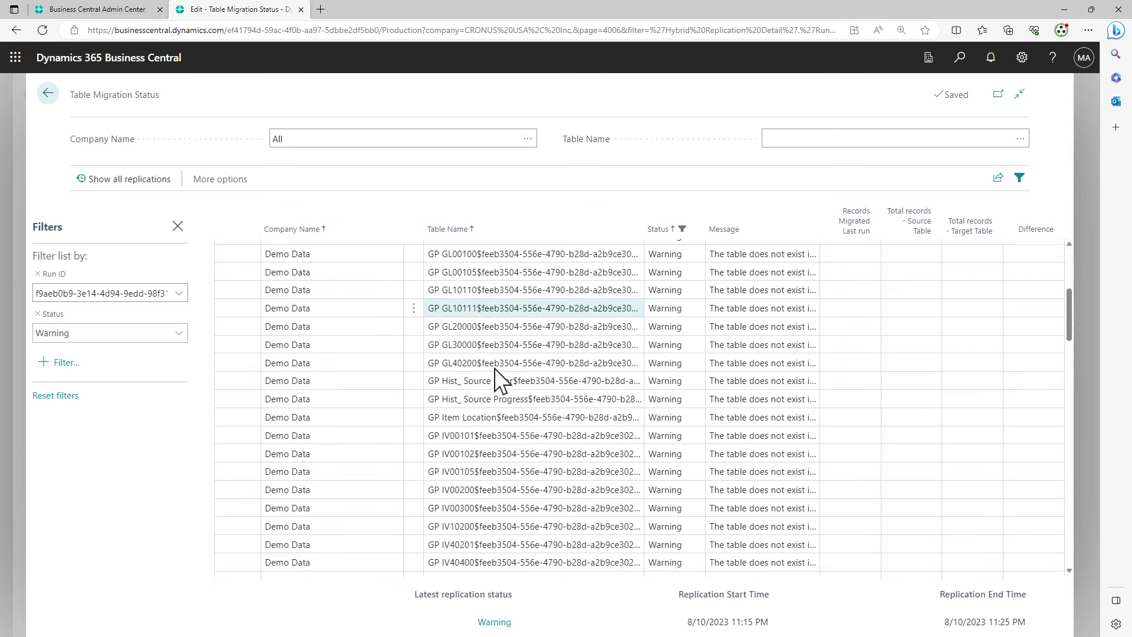
pyautogui.scroll(-10, 495, 369)
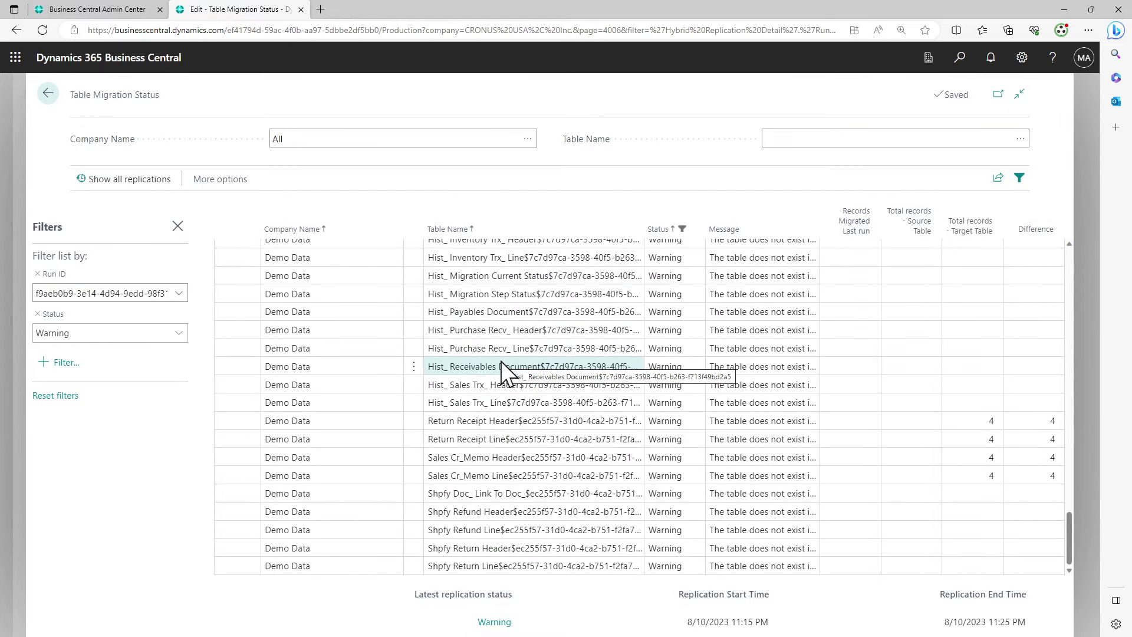
# Filter migrated tables by Not Started, then Failed status, find none listed, and go back
pyautogui.click(121, 333)
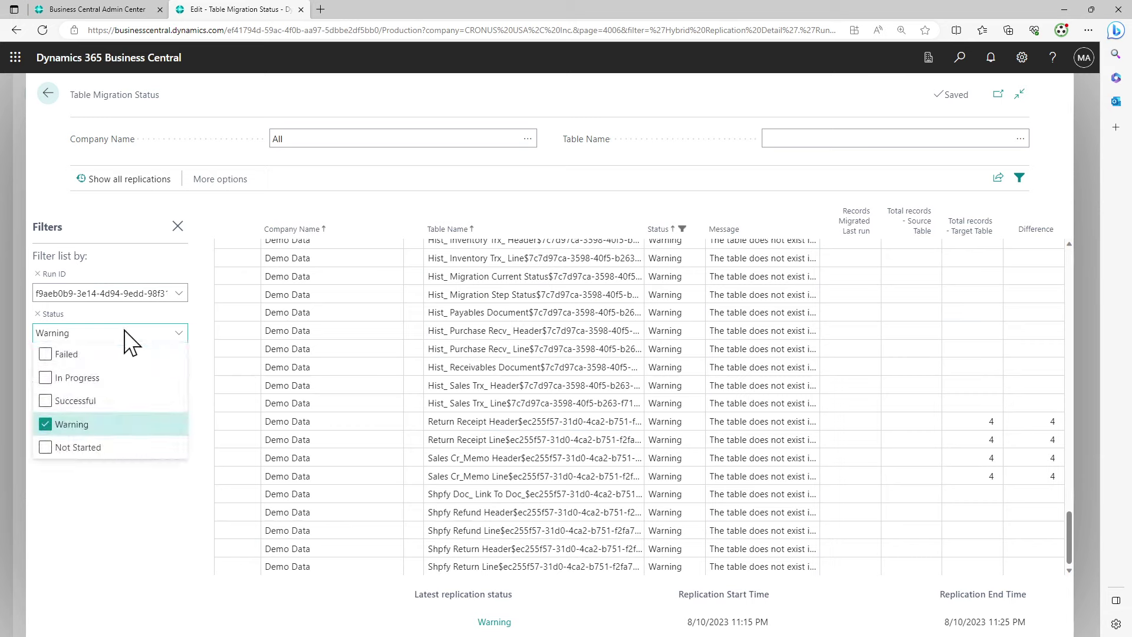
pyautogui.click(79, 447)
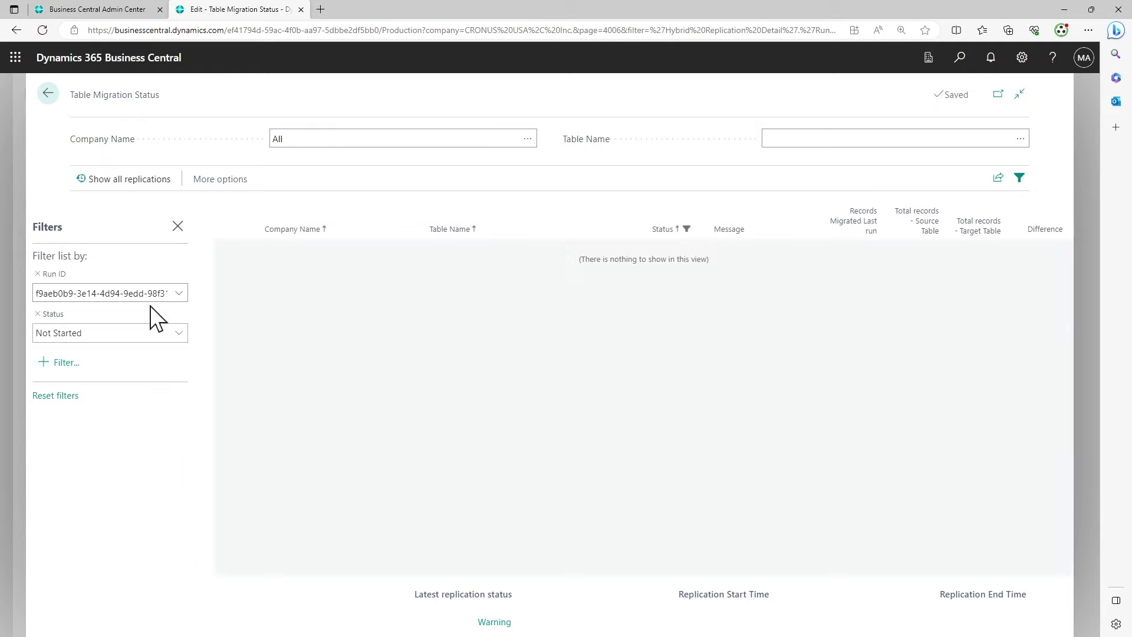
pyautogui.click(150, 333)
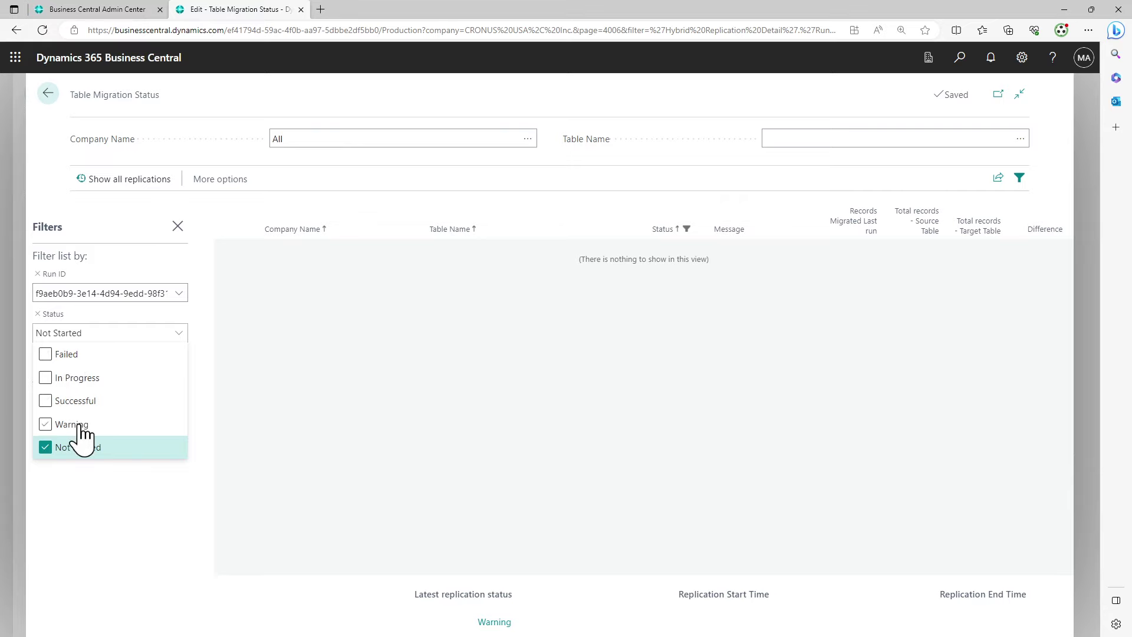
pyautogui.click(71, 355)
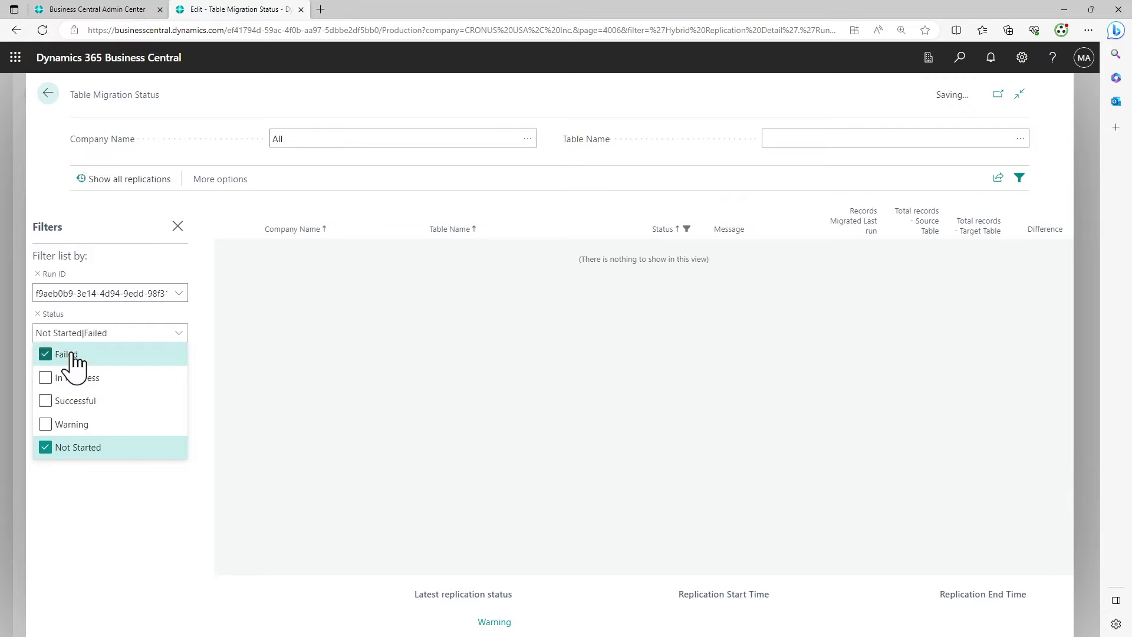
pyautogui.click(62, 452)
pyautogui.click(330, 400)
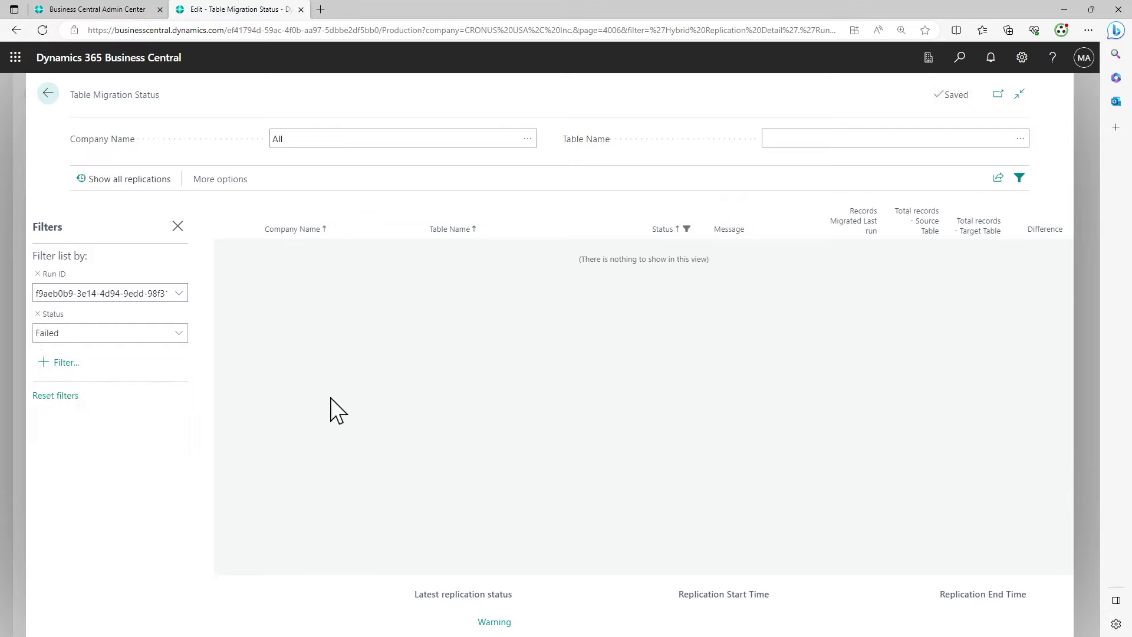
pyautogui.click(48, 93)
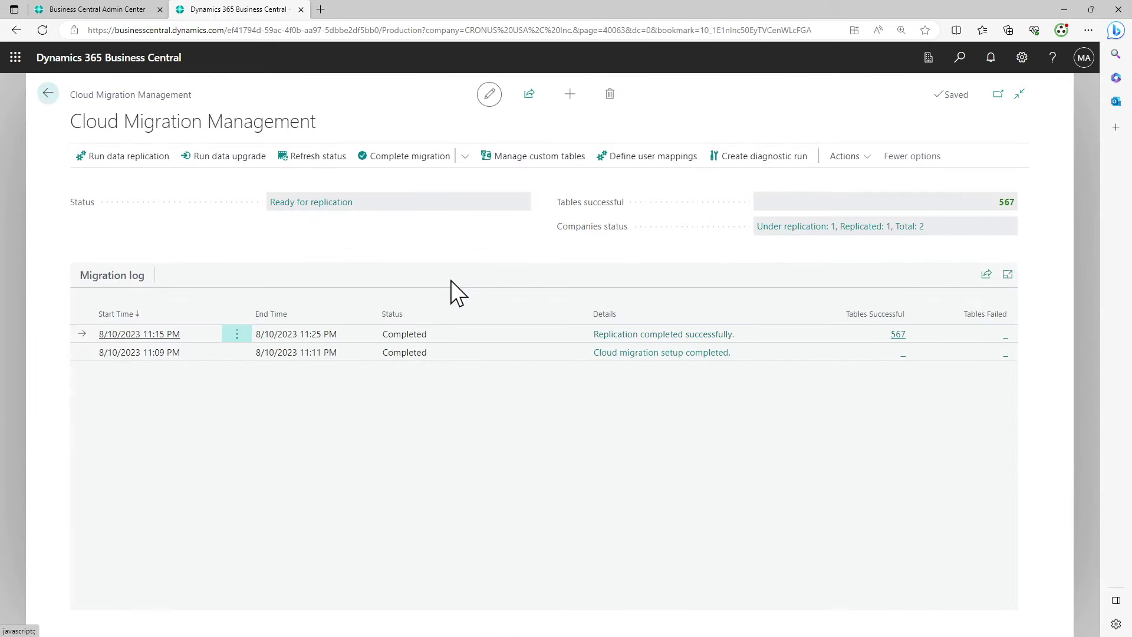
pyautogui.click(221, 155)
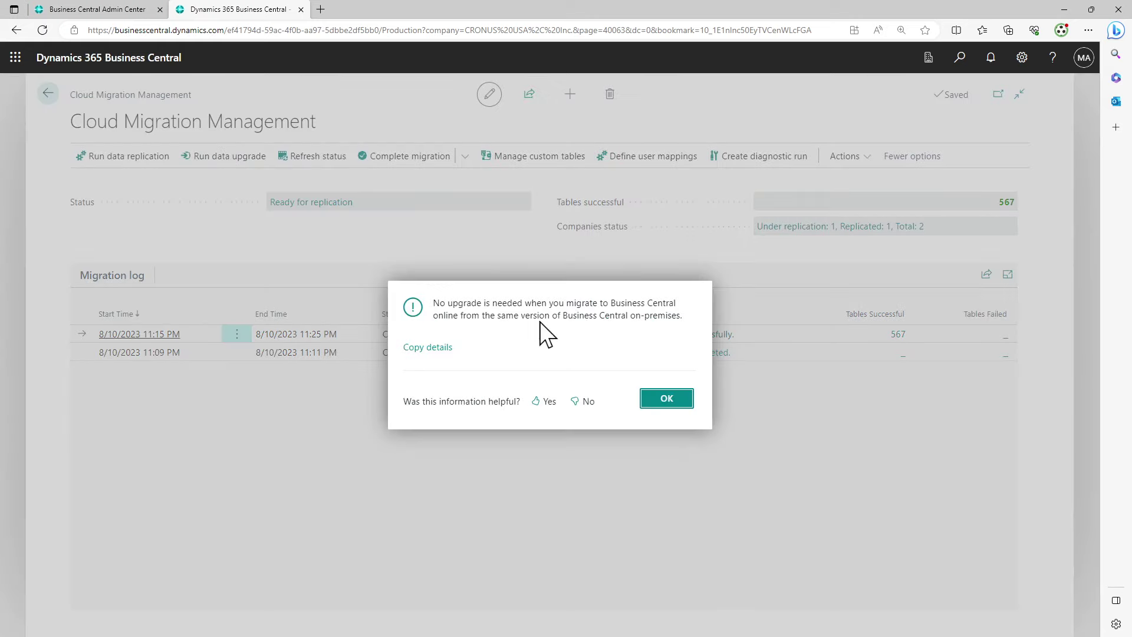
pyautogui.moveTo(433, 301); pyautogui.dragTo(681, 366)
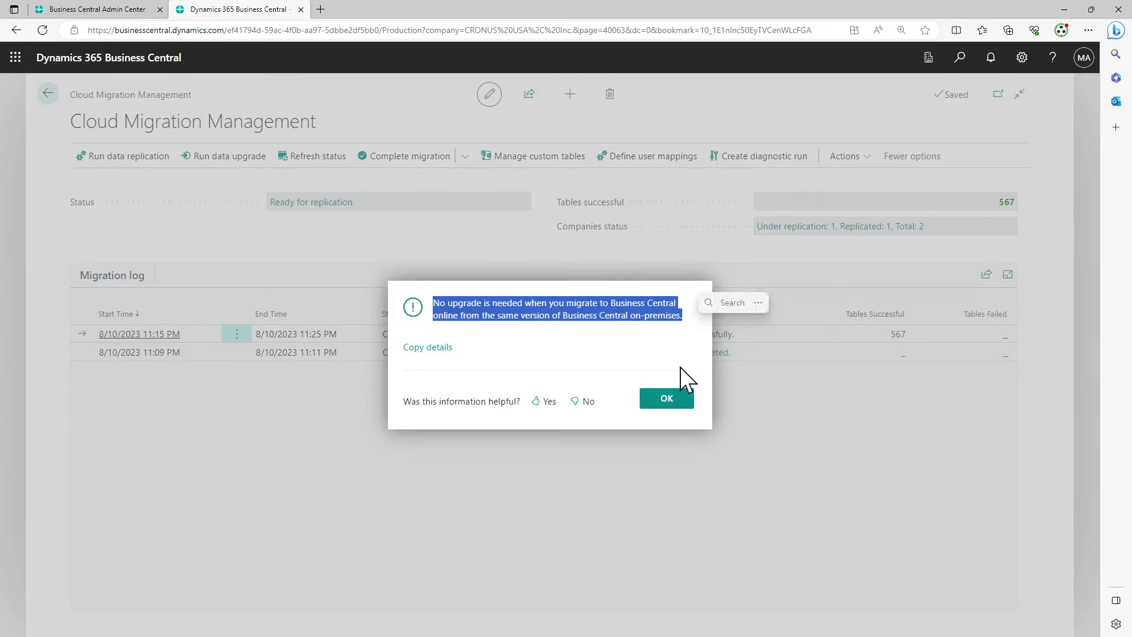
pyautogui.click(669, 399)
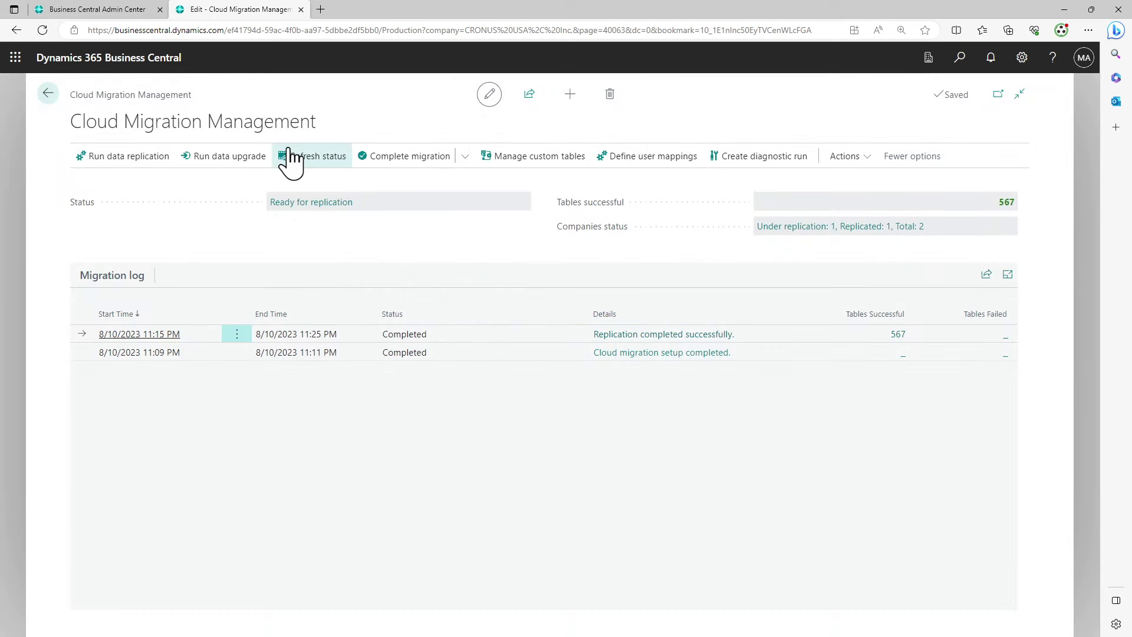
pyautogui.click(853, 161)
pyautogui.click(608, 158)
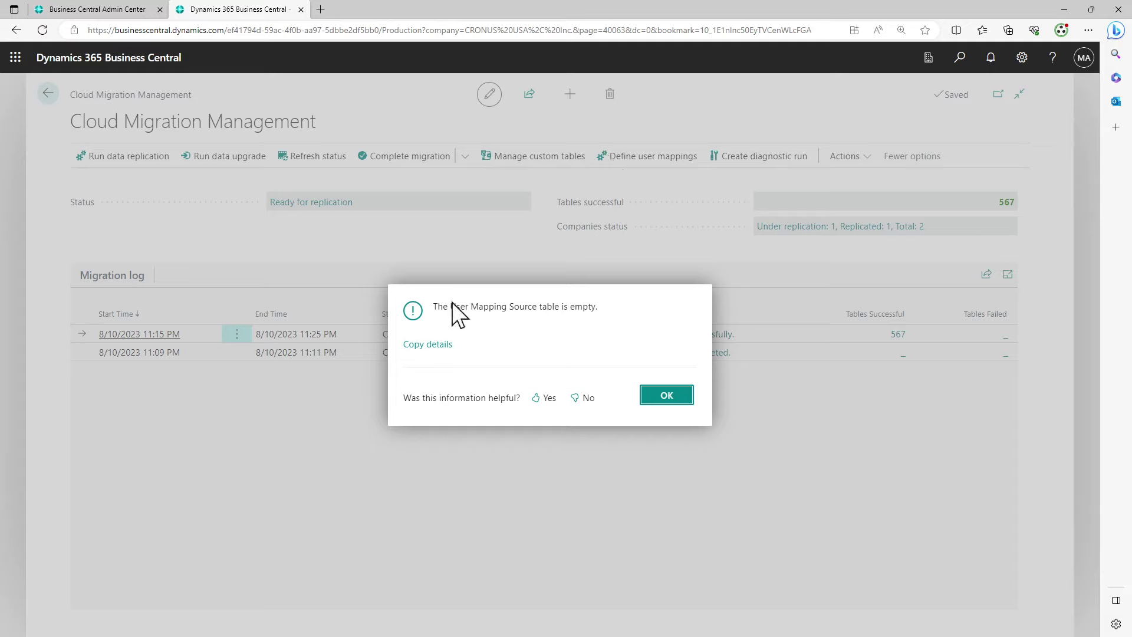
pyautogui.moveTo(455, 306); pyautogui.dragTo(635, 317)
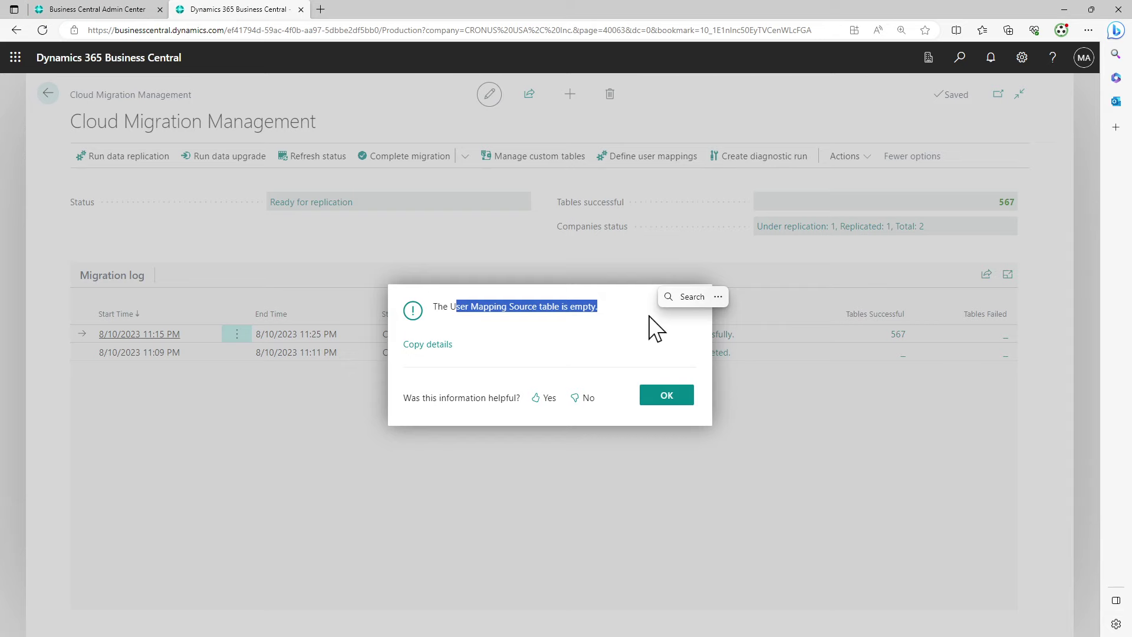
pyautogui.click(659, 397)
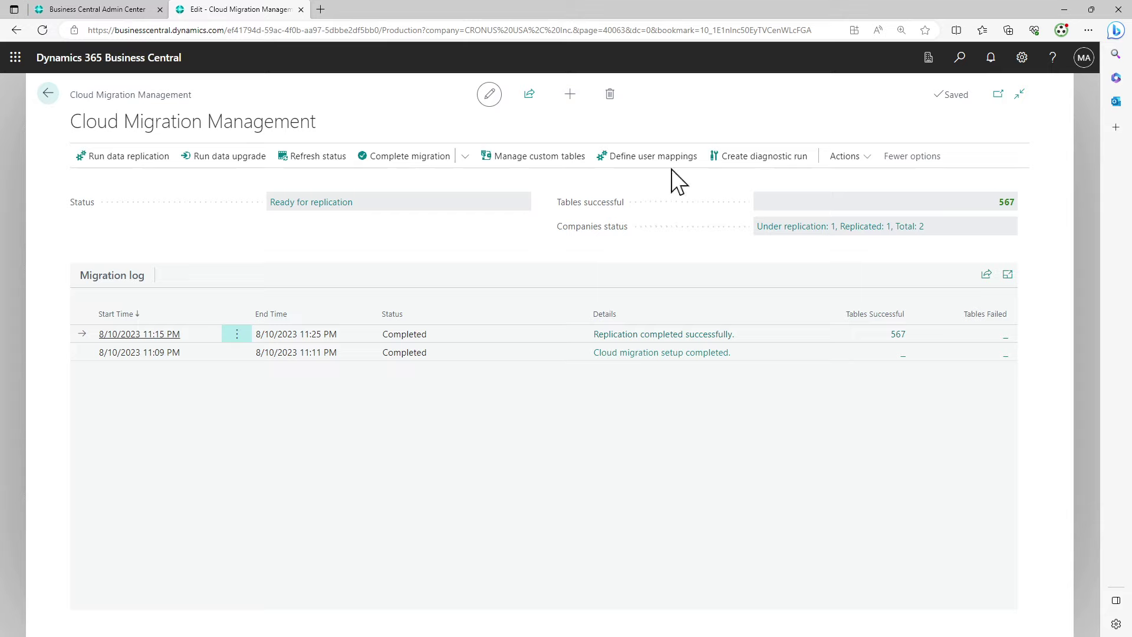
# Open the additional migration actions menu and dismiss it without choosing anything
pyautogui.click(869, 161)
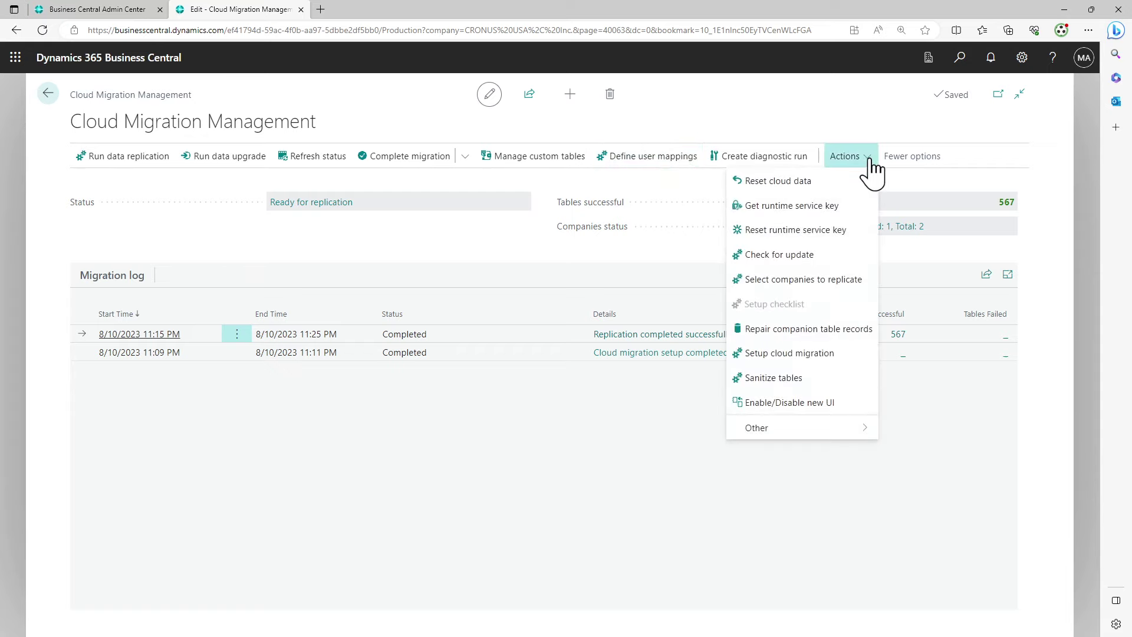
pyautogui.click(849, 334)
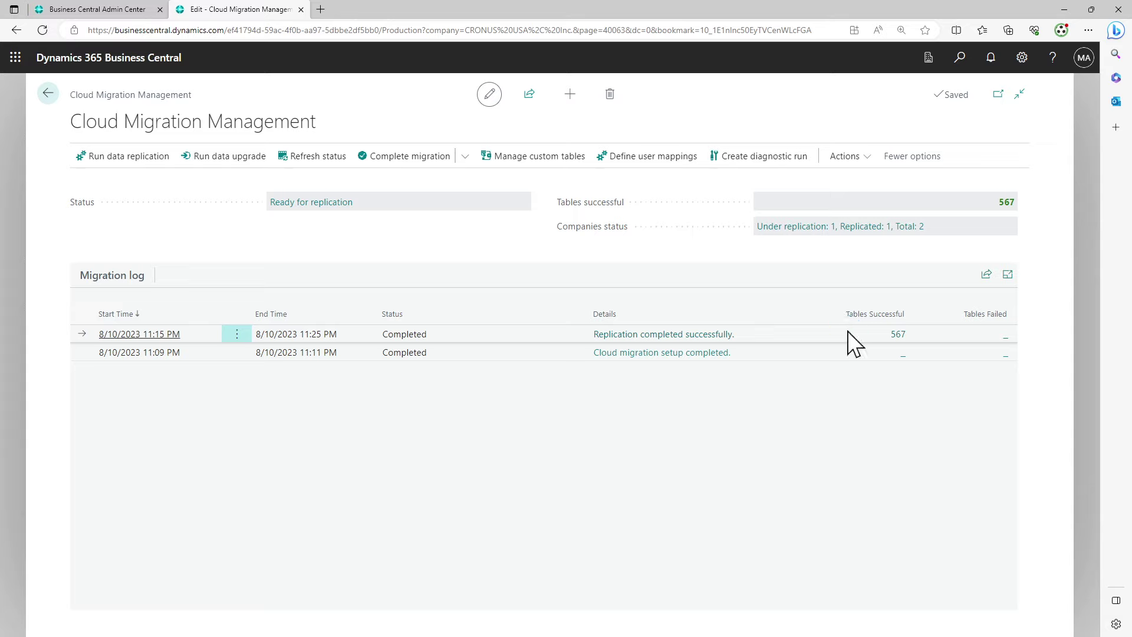
pyautogui.click(859, 168)
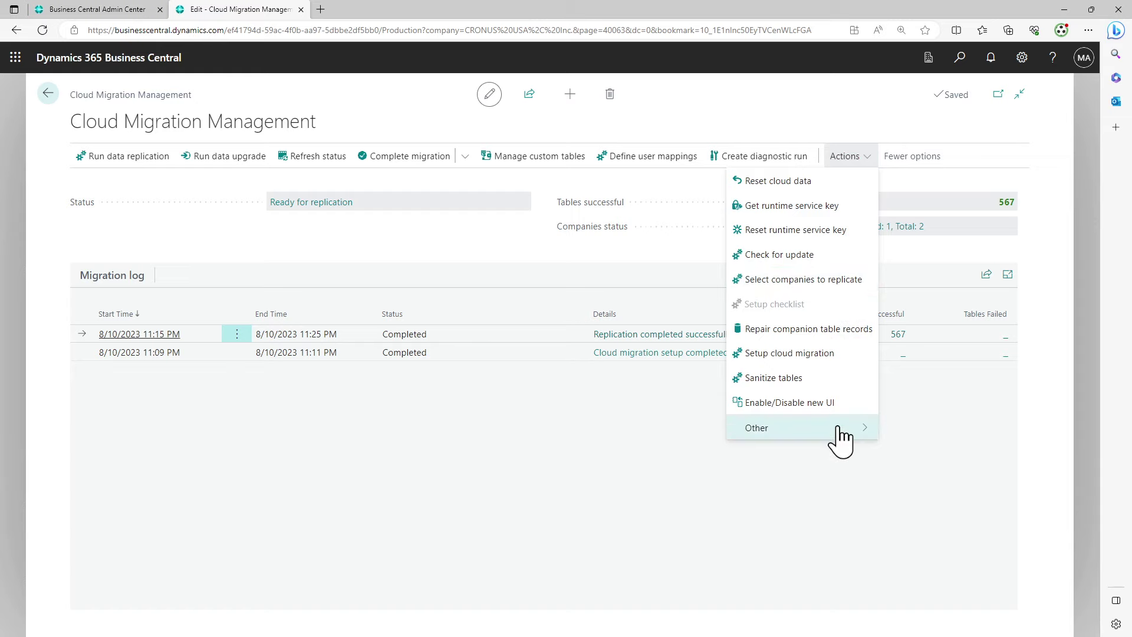
pyautogui.moveTo(838, 435)
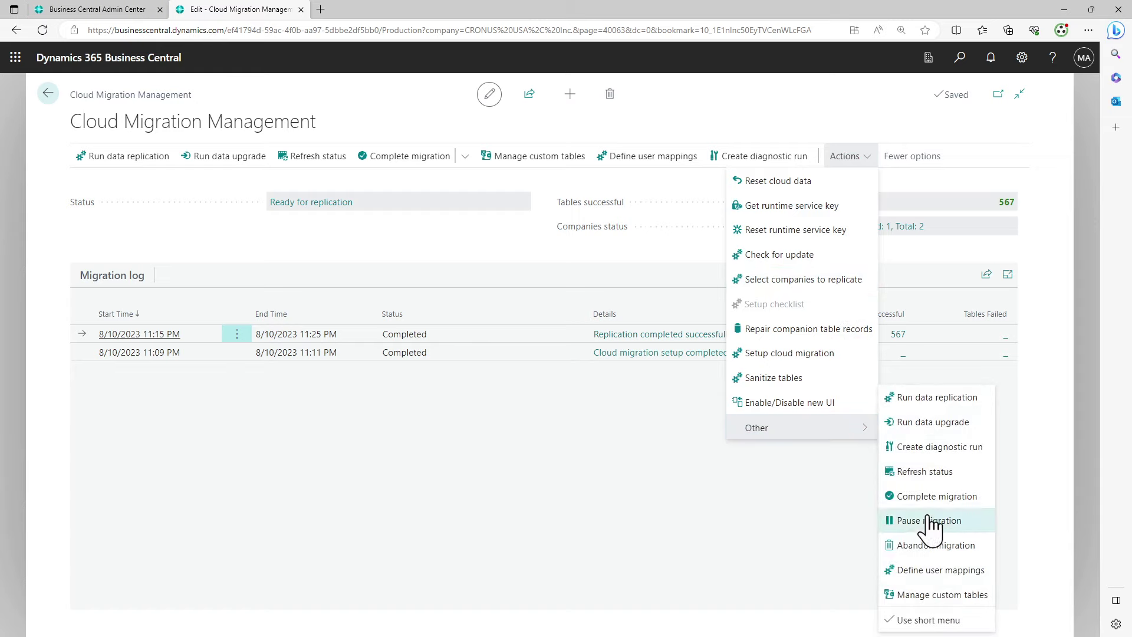
pyautogui.click(745, 499)
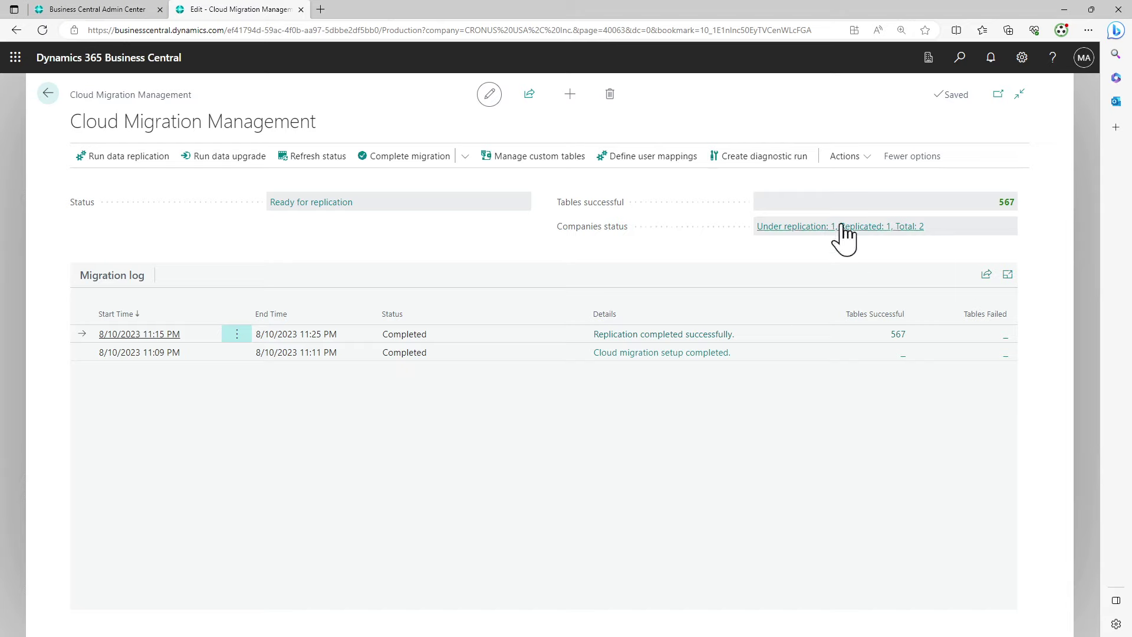
pyautogui.click(851, 157)
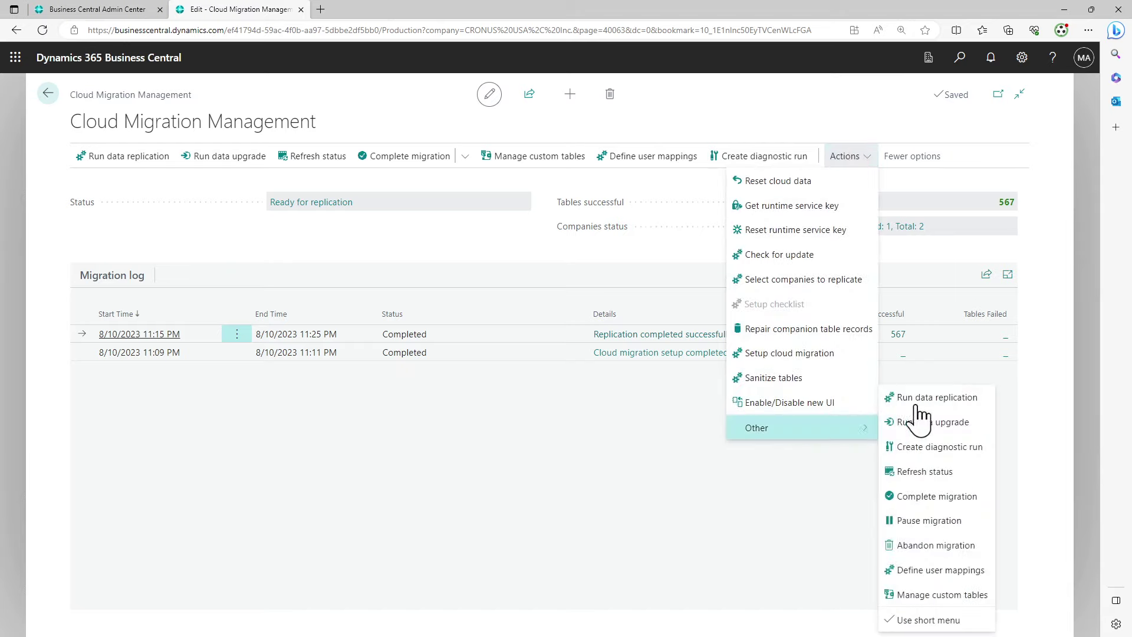
pyautogui.moveTo(822, 450)
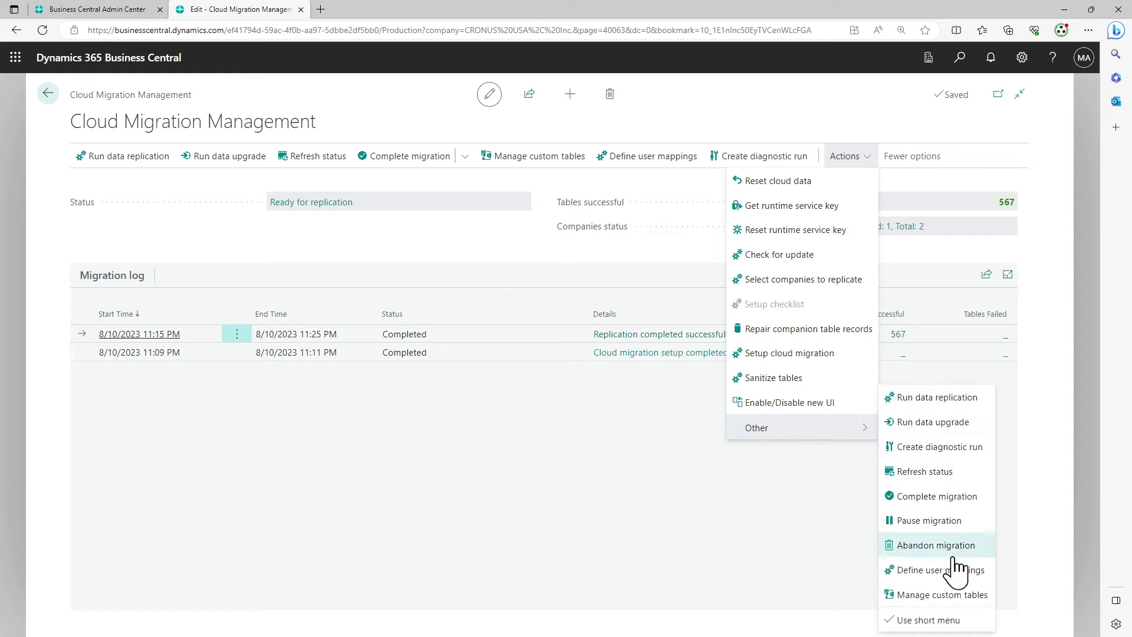
pyautogui.click(712, 550)
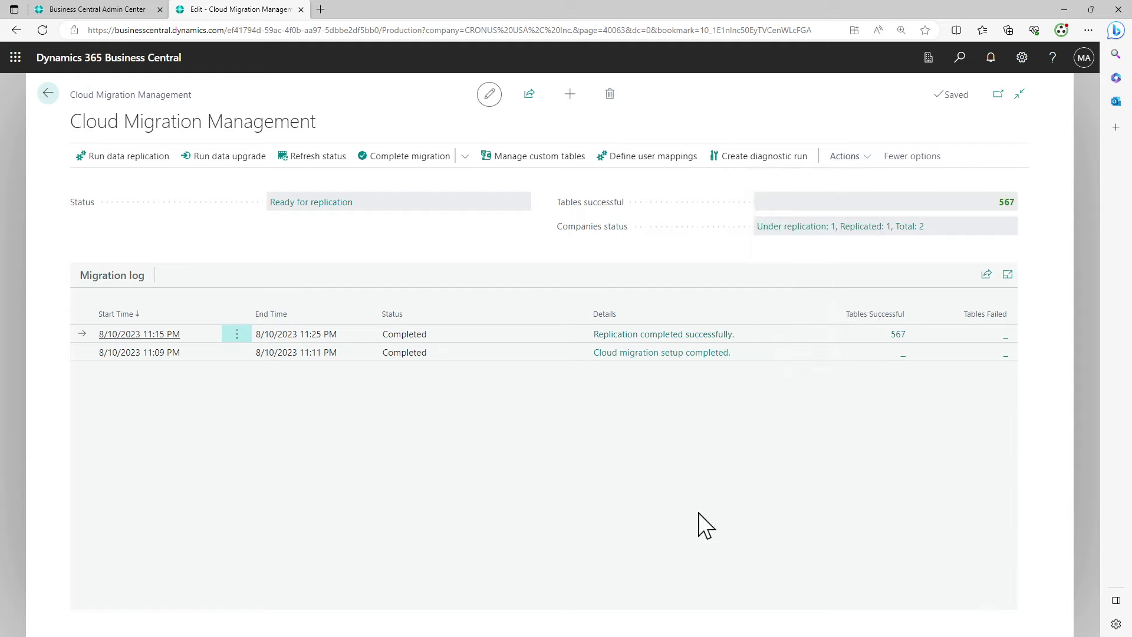
# Copy the 'Cloud Migration Management' page name from the breadcrumb and return home
pyautogui.doubleClick(113, 95)
pyautogui.tripleClick(112, 95)
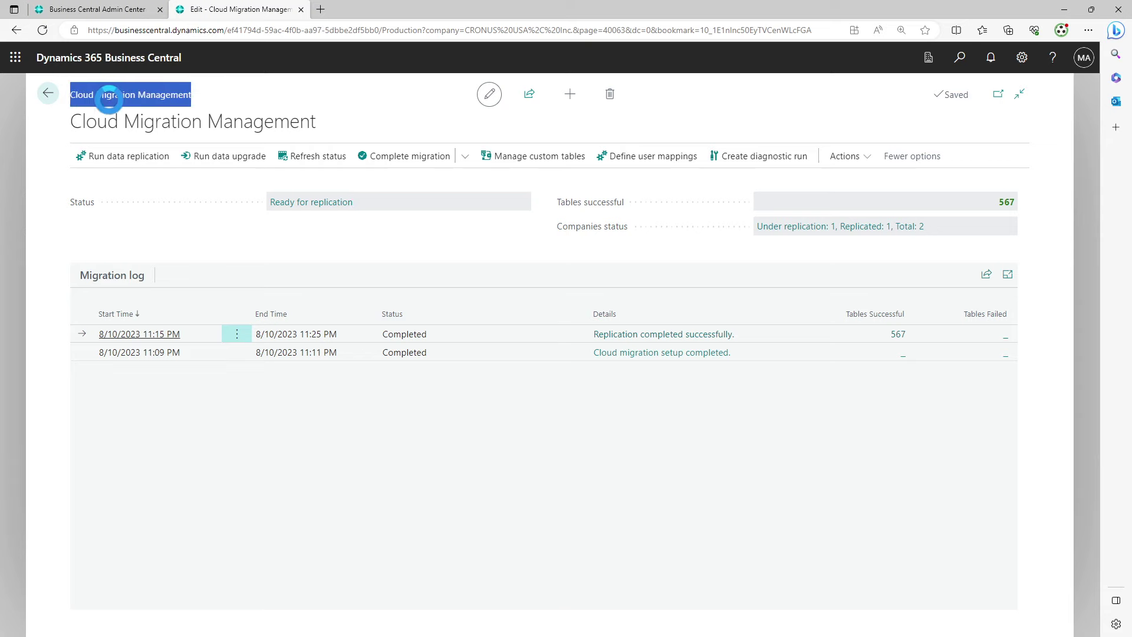
pyautogui.rightClick(109, 98)
pyautogui.click(138, 112)
pyautogui.click(49, 94)
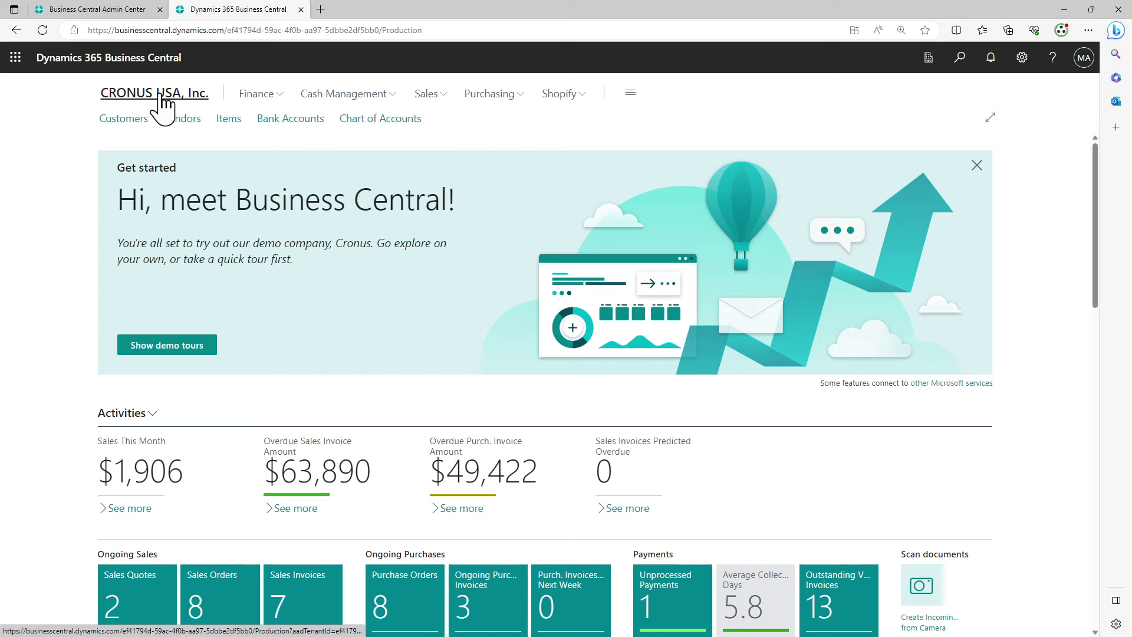
# Search Tell Me for 'permissions', show all results, and open Permission Sets
pyautogui.click(958, 71)
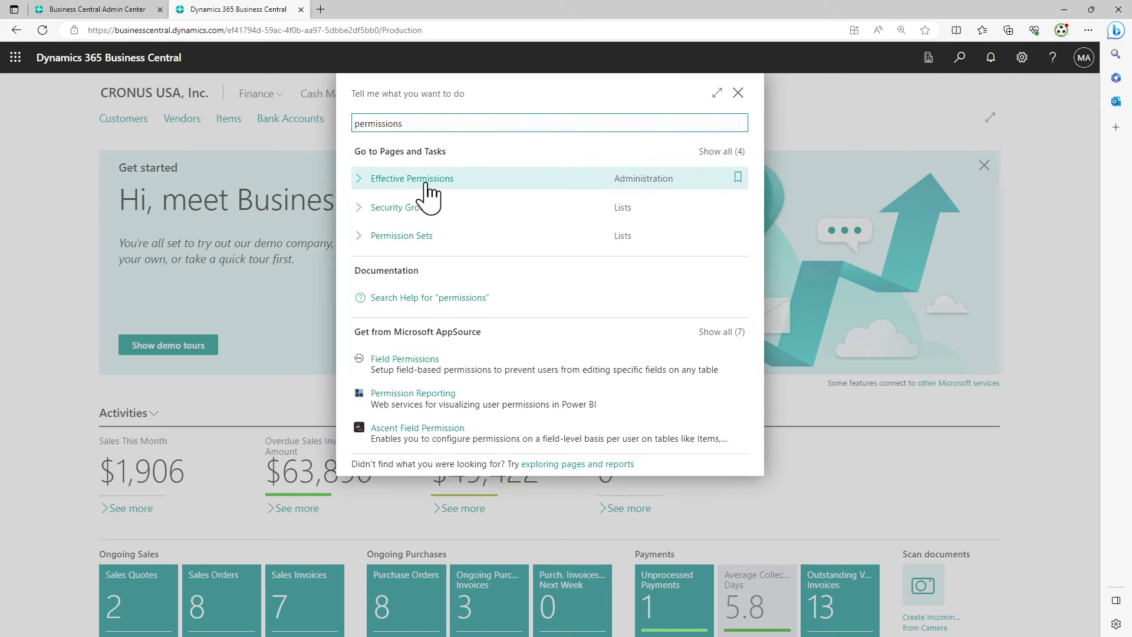
pyautogui.moveTo(412, 123); pyautogui.dragTo(263, 105)
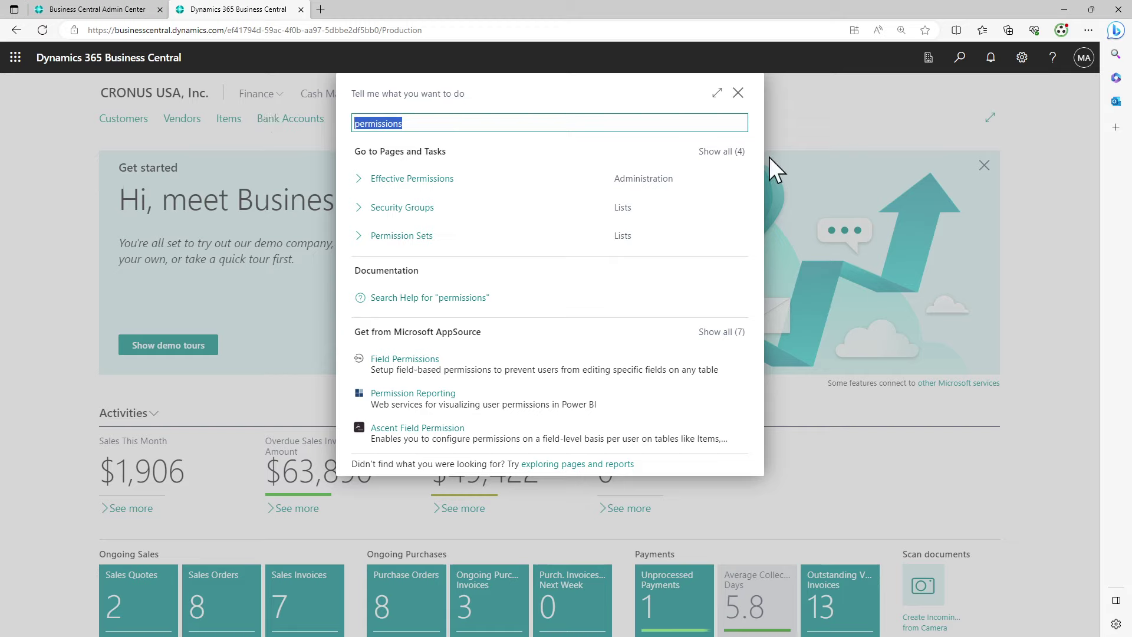
pyautogui.click(721, 153)
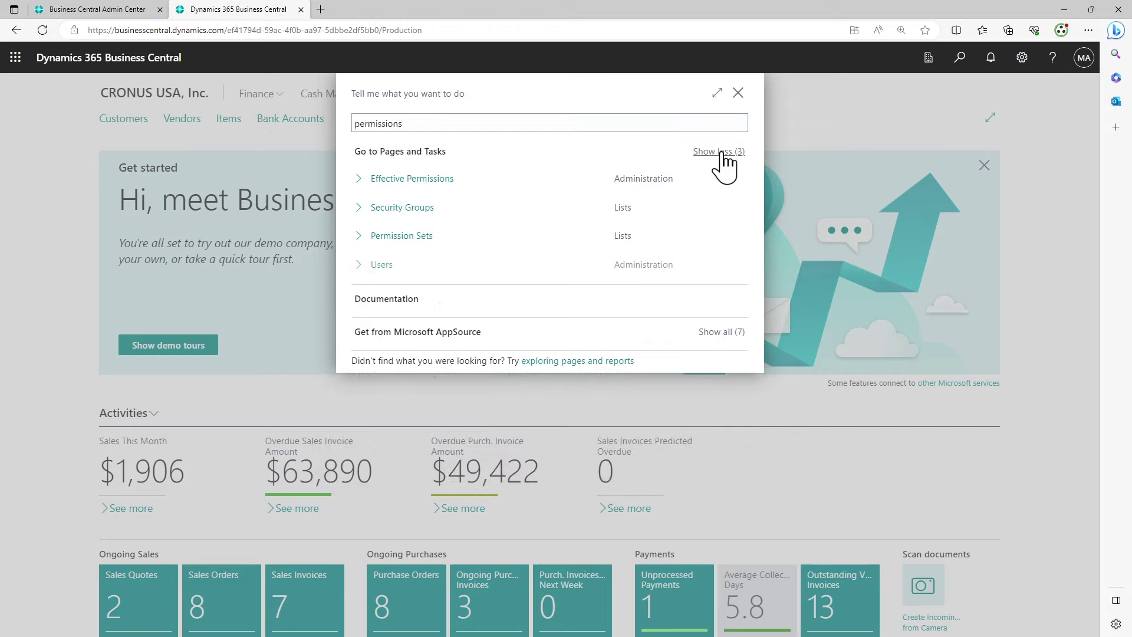
pyautogui.click(424, 236)
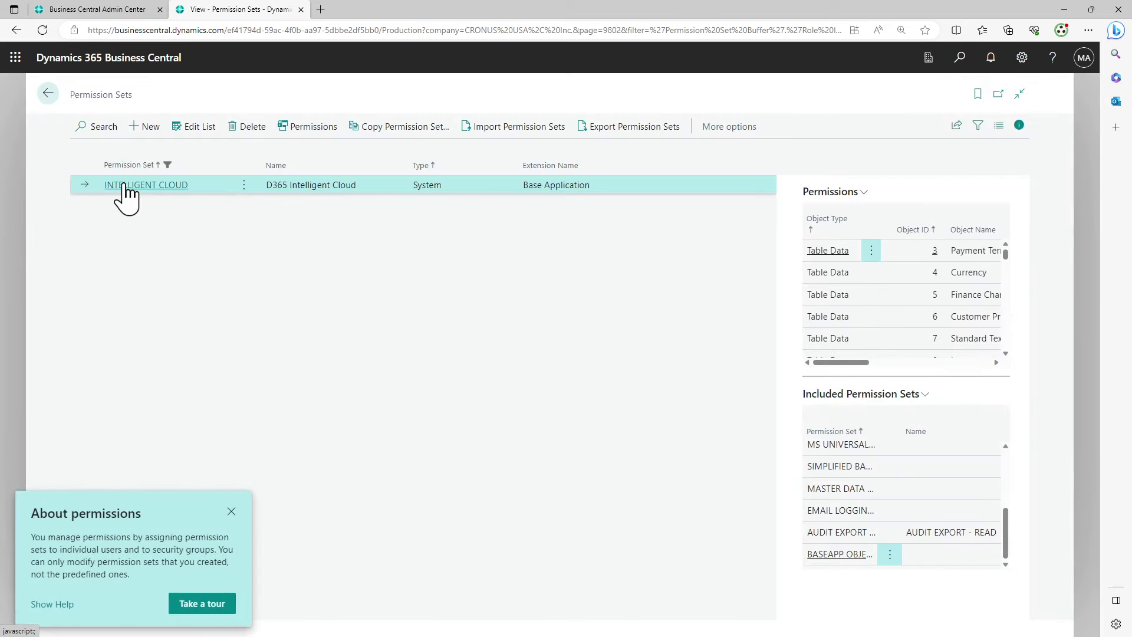
# Dismiss the permissions tip, view the INTELLIGENT CLOUD system filter, then return home
pyautogui.click(231, 512)
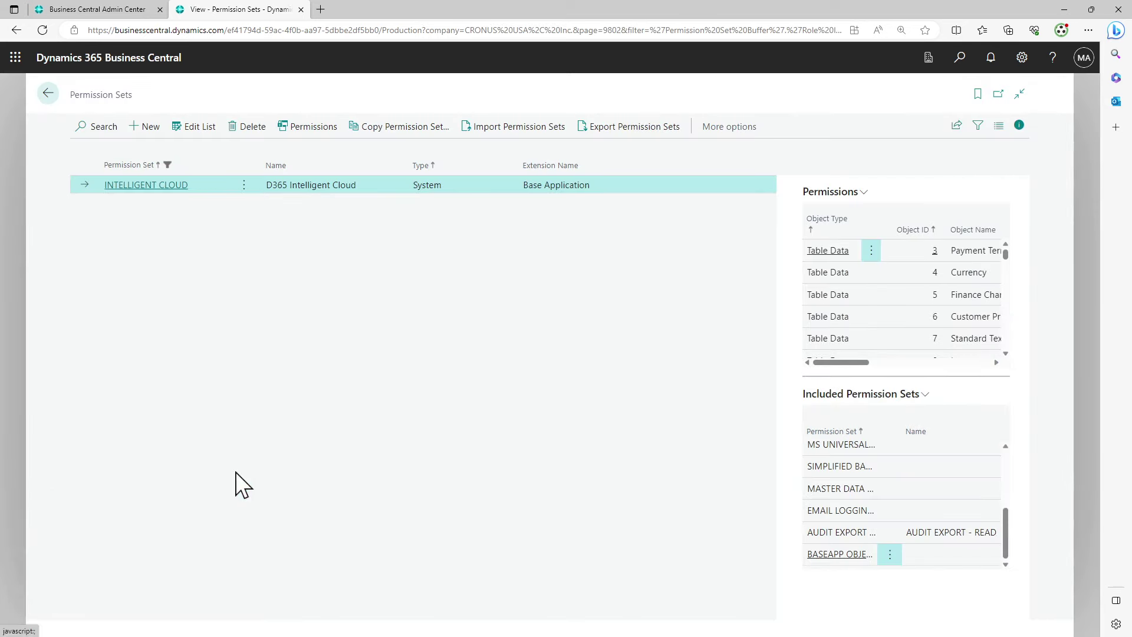
pyautogui.click(978, 125)
pyautogui.click(117, 273)
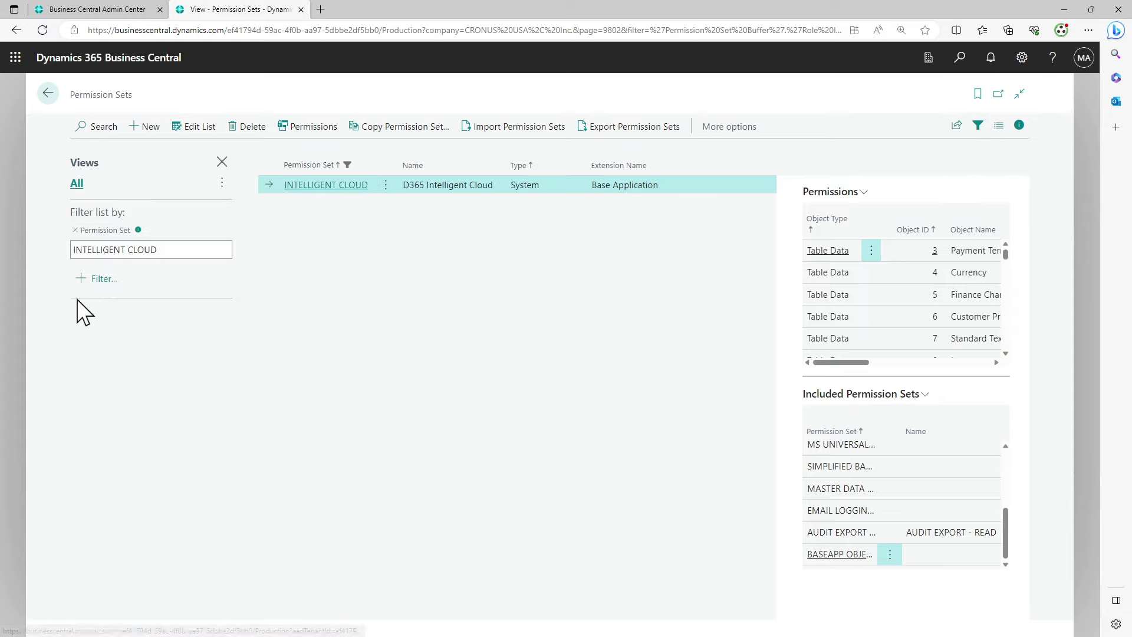
pyautogui.click(51, 97)
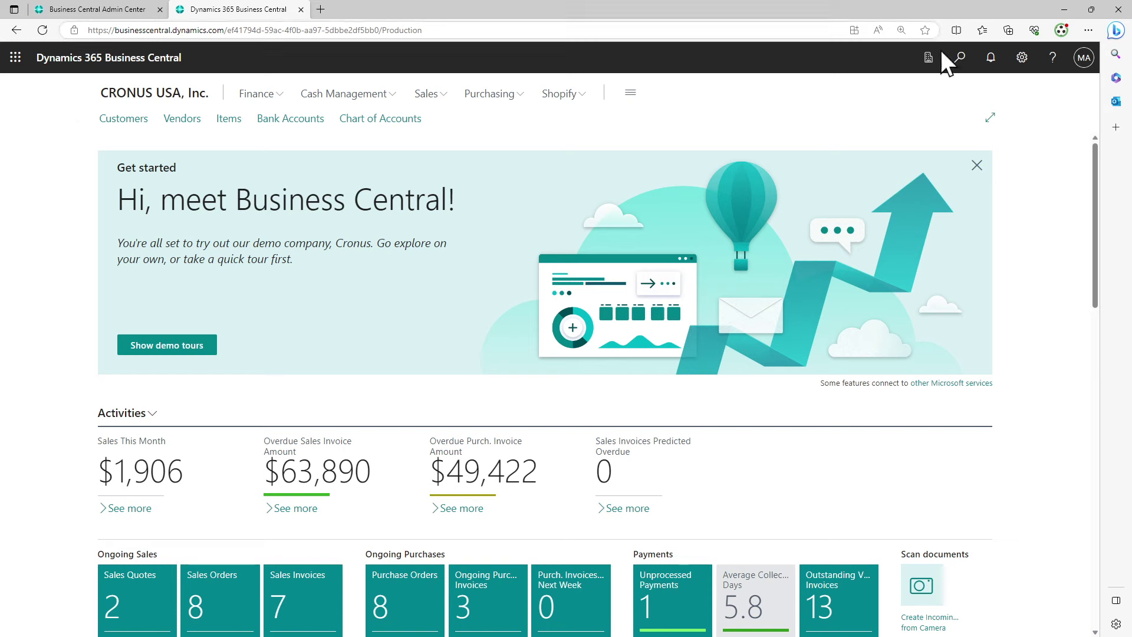
# Paste 'Cloud Migration Management' into the Tell Me search and open that page
pyautogui.click(961, 57)
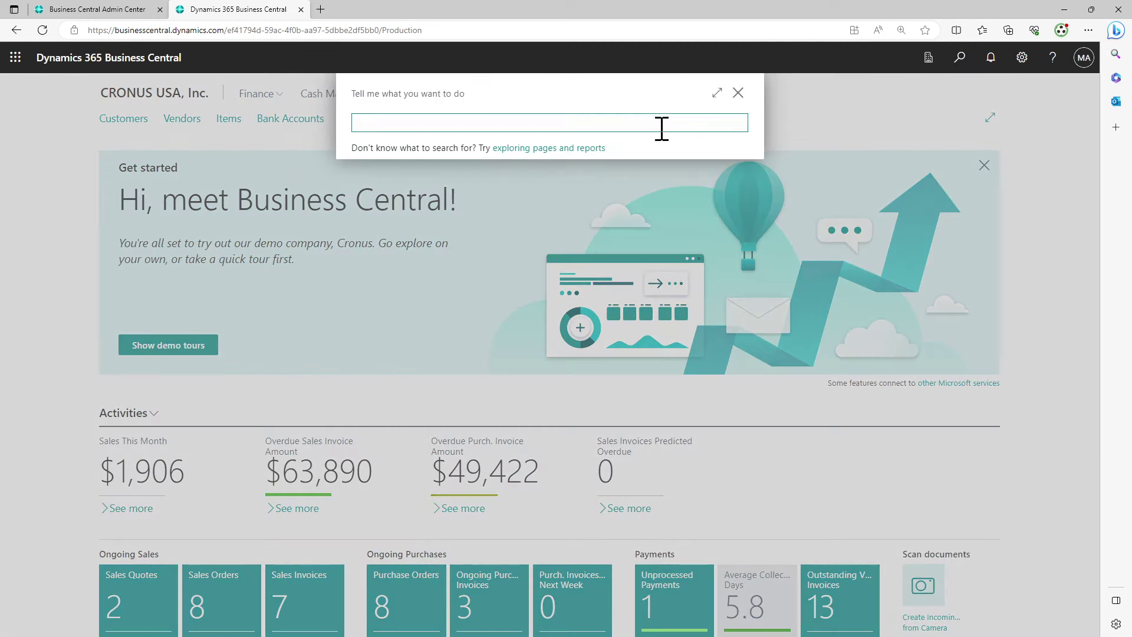
pyautogui.rightClick(661, 129)
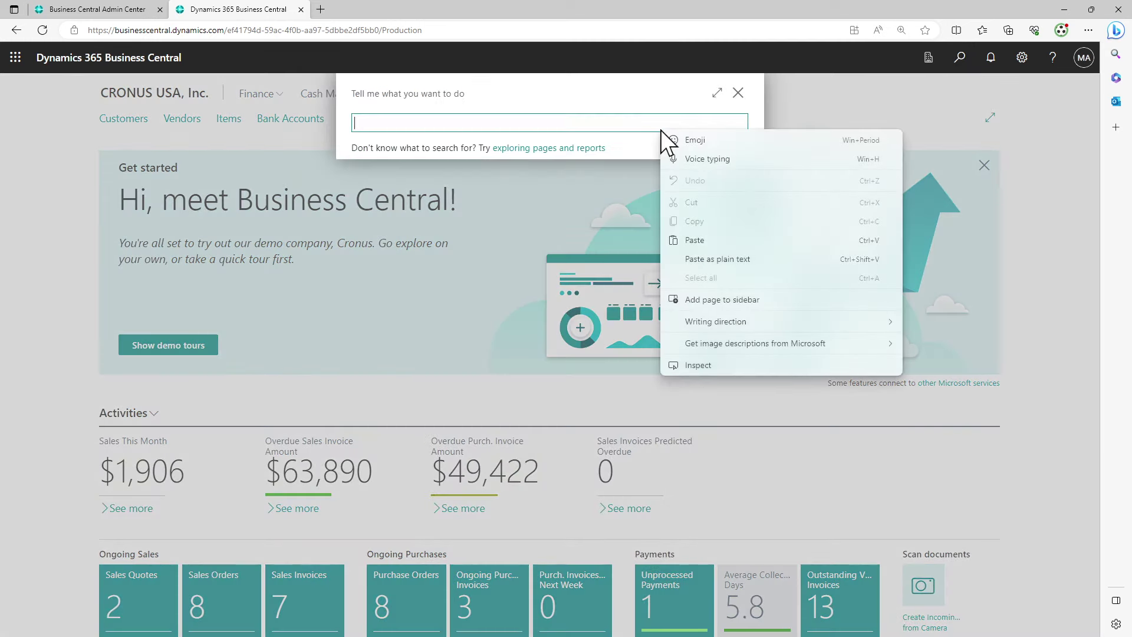
pyautogui.click(721, 246)
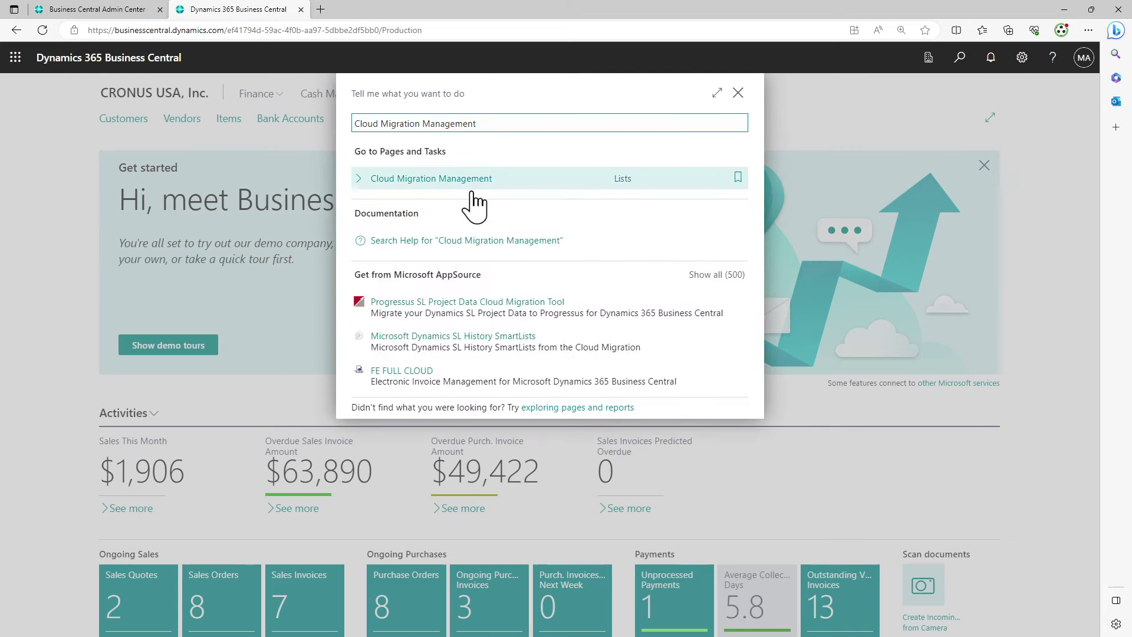
pyautogui.click(417, 182)
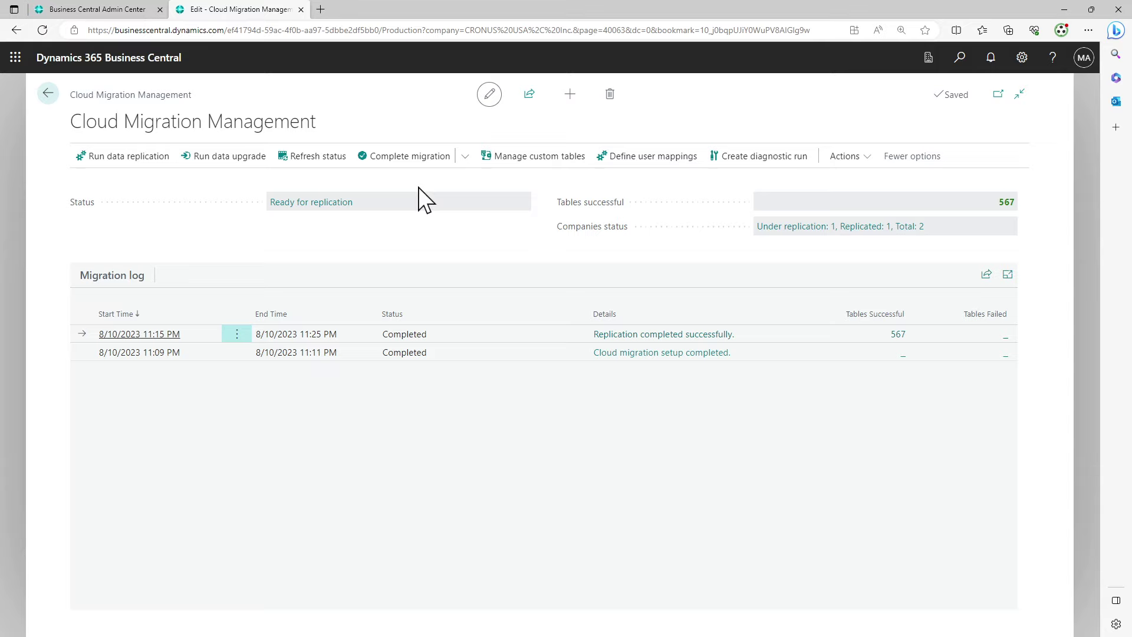
# Choose Complete migration from its dropdown to open the Cloud Ready Checklist
pyautogui.click(464, 158)
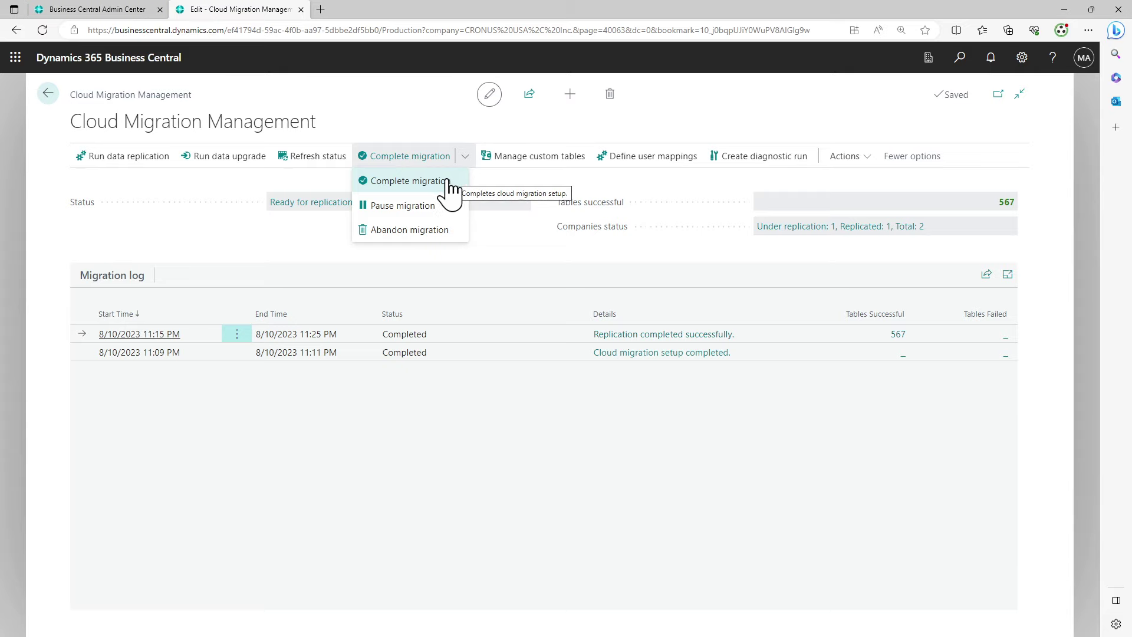
pyautogui.click(450, 181)
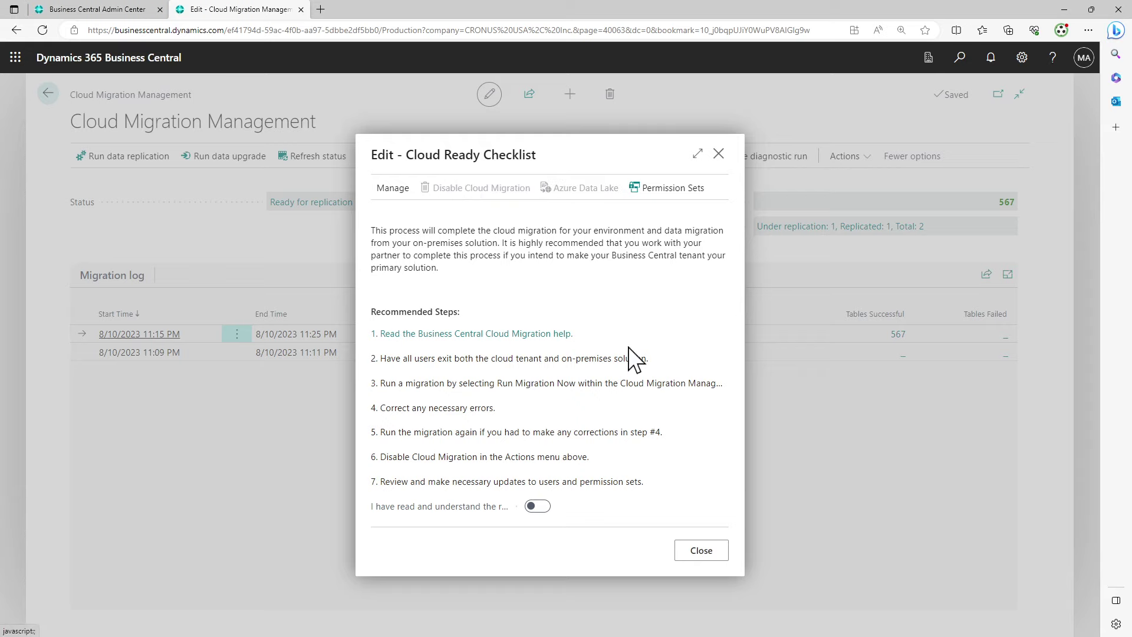
# Read checklist steps 2–7, switch on the acknowledgement toggle, and close the checklist
pyautogui.moveTo(381, 358); pyautogui.dragTo(655, 371)
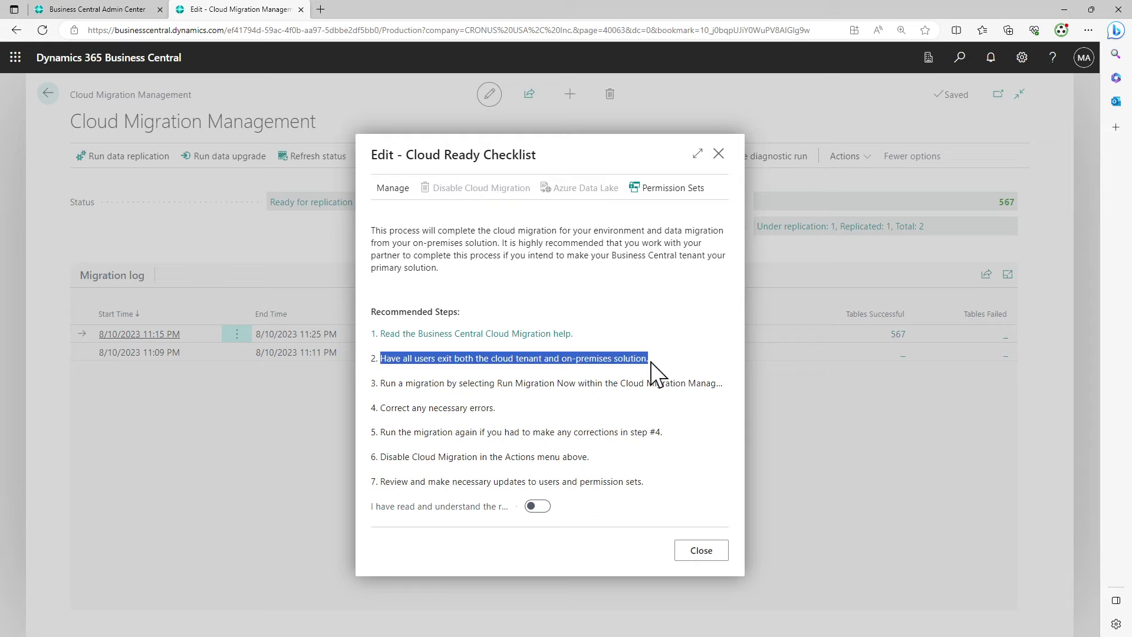
pyautogui.moveTo(384, 383); pyautogui.dragTo(719, 393)
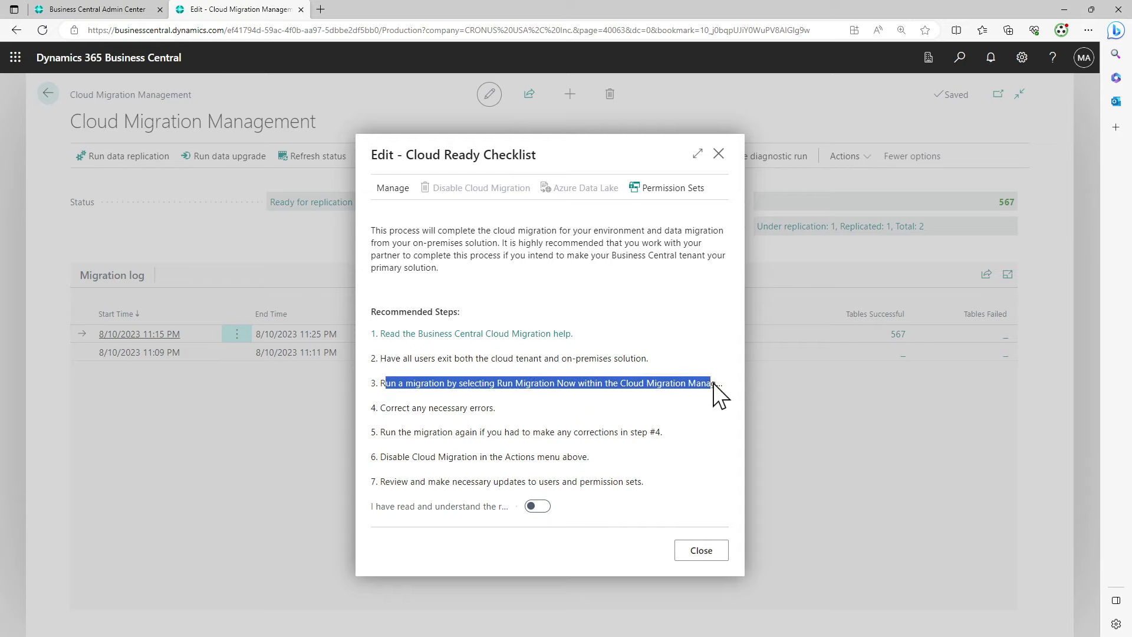
pyautogui.moveTo(391, 408); pyautogui.dragTo(518, 413)
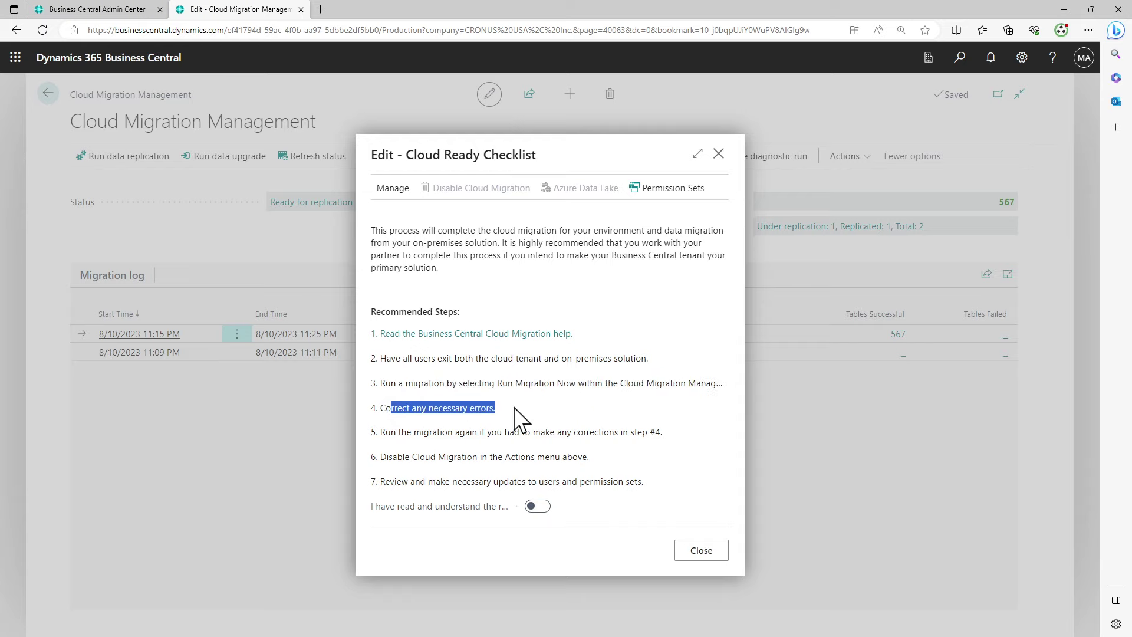
pyautogui.moveTo(392, 433); pyautogui.dragTo(640, 487)
pyautogui.click(639, 486)
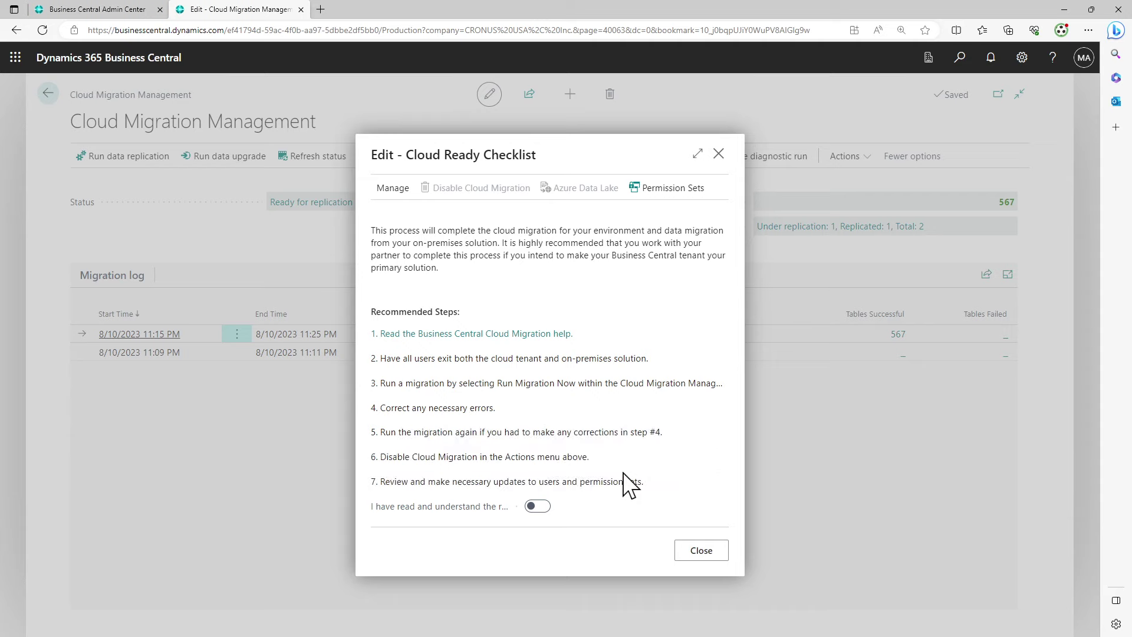
pyautogui.click(539, 507)
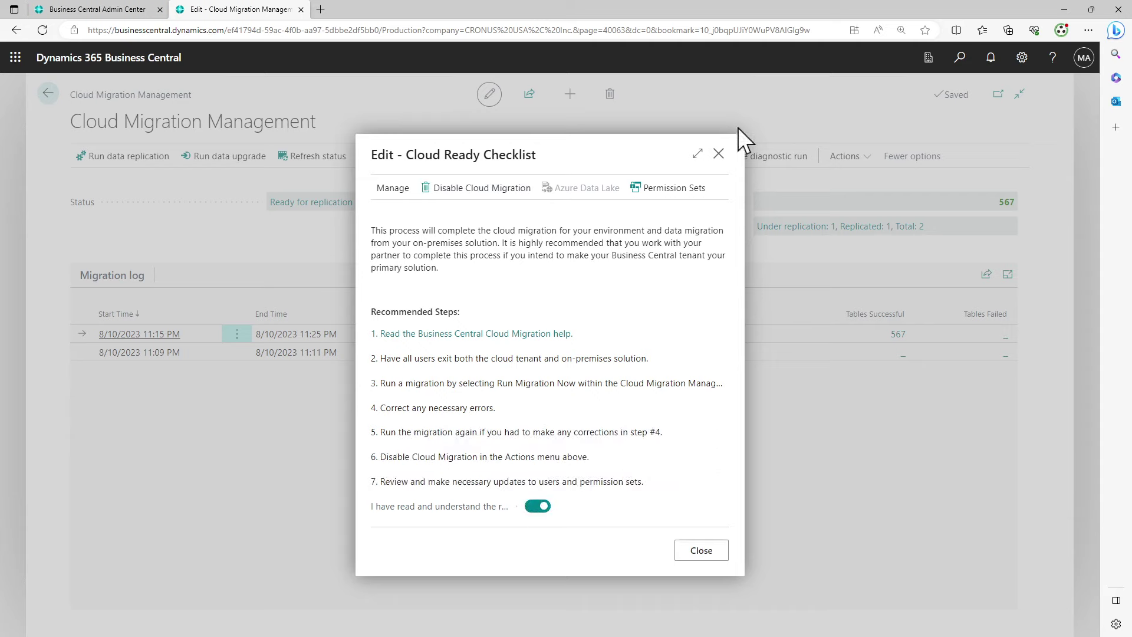
pyautogui.click(718, 154)
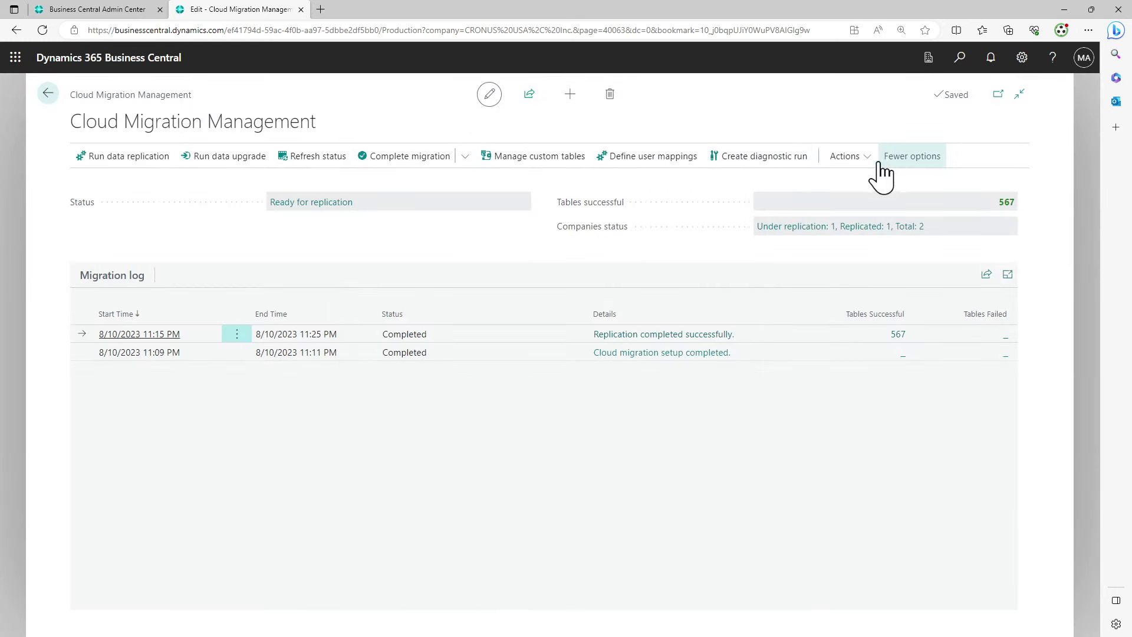
pyautogui.click(847, 157)
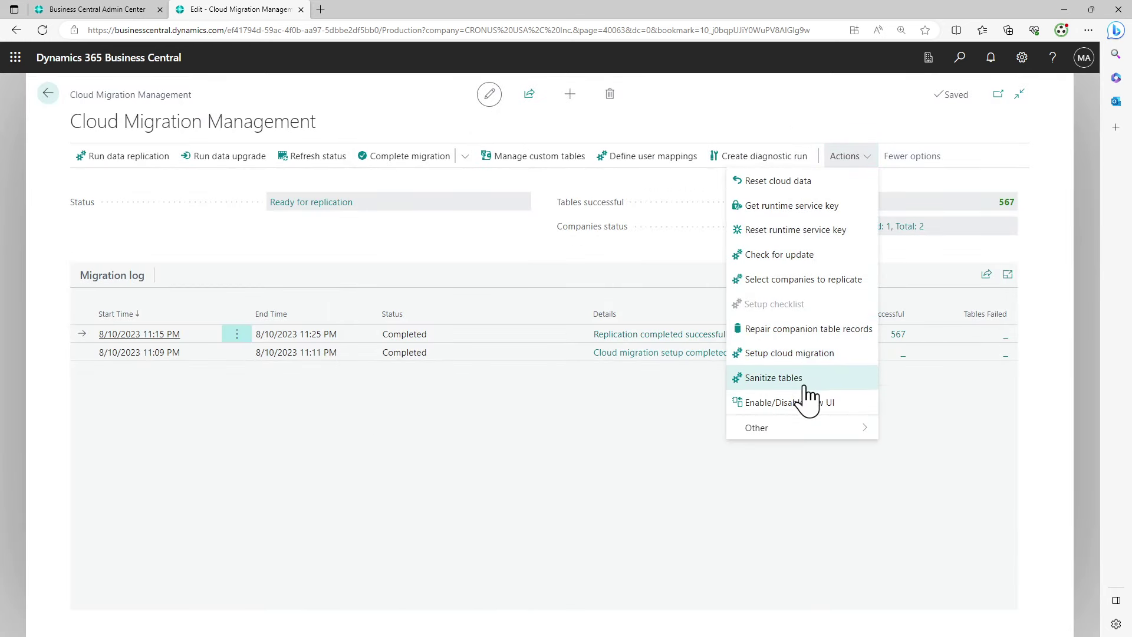
pyautogui.click(805, 279)
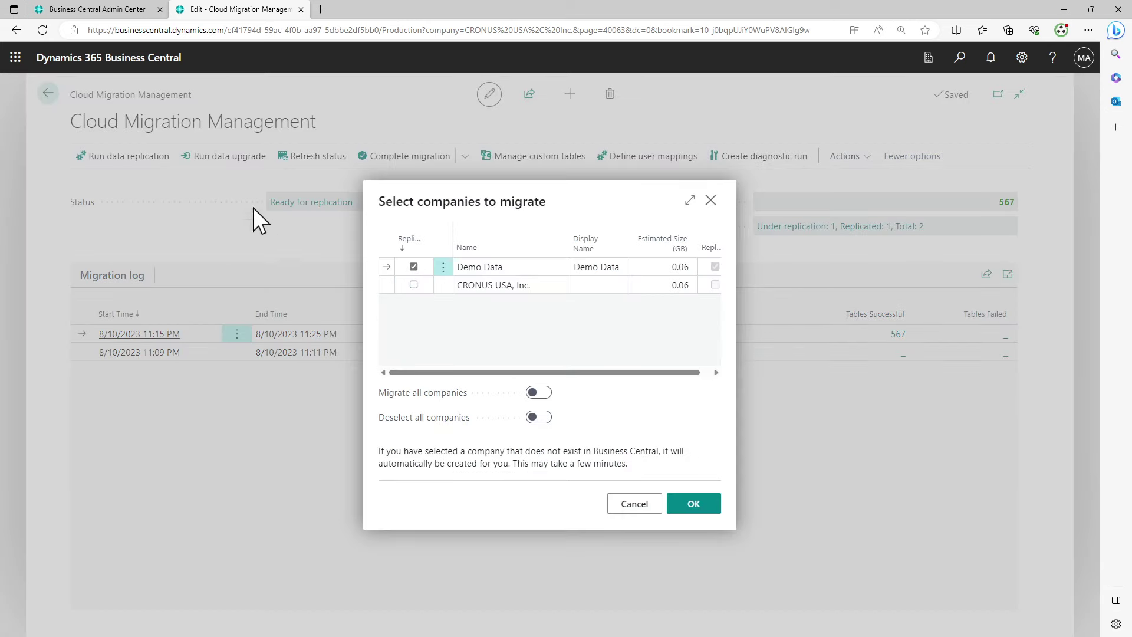
pyautogui.click(513, 282)
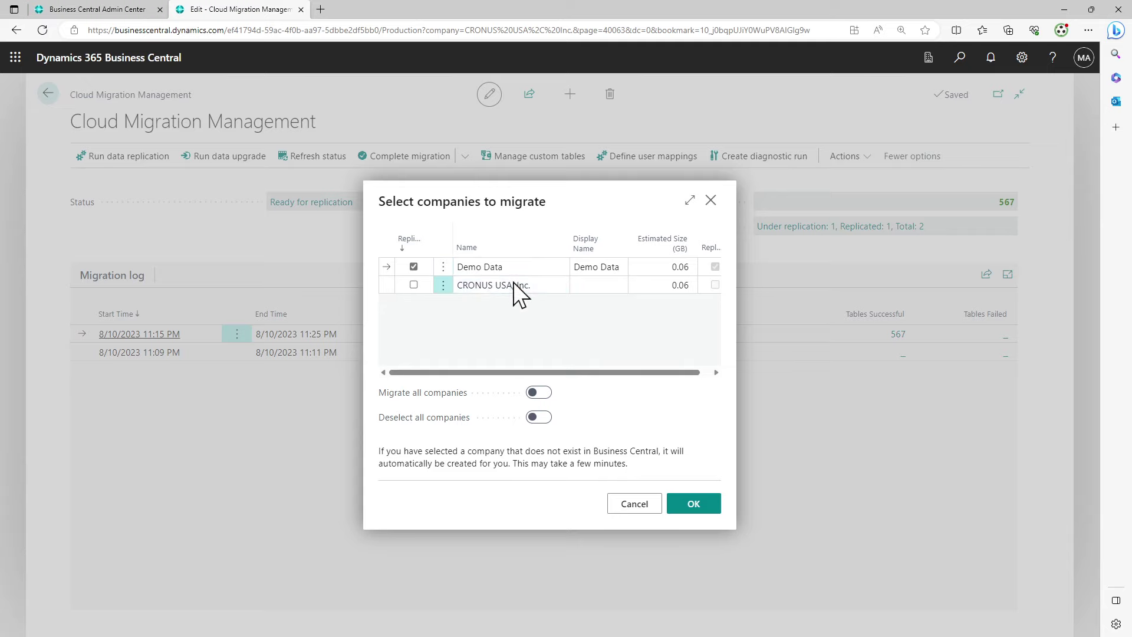
pyautogui.click(640, 507)
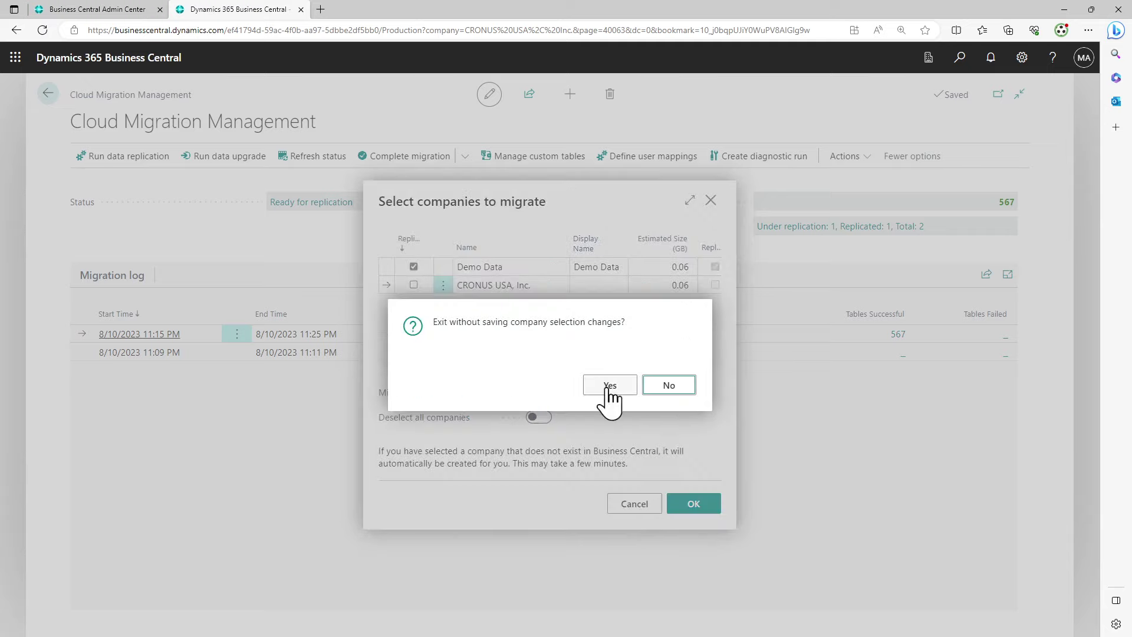
pyautogui.click(608, 390)
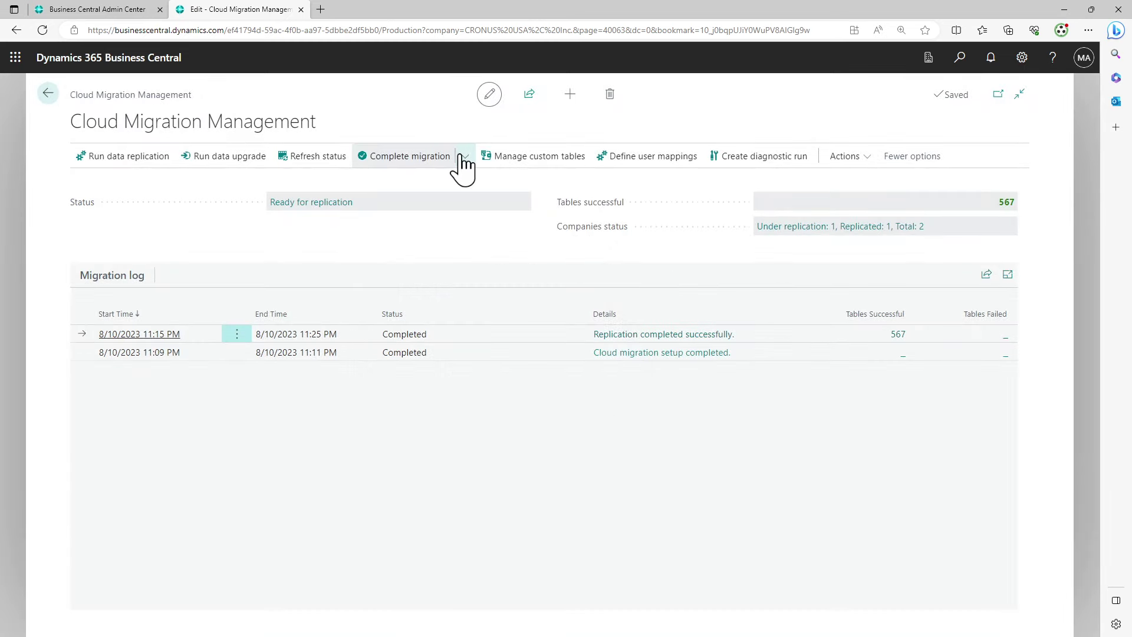
# Twice open the checklist via Complete migration, toggle the acknowledgement, and close it
pyautogui.click(458, 156)
pyautogui.click(419, 183)
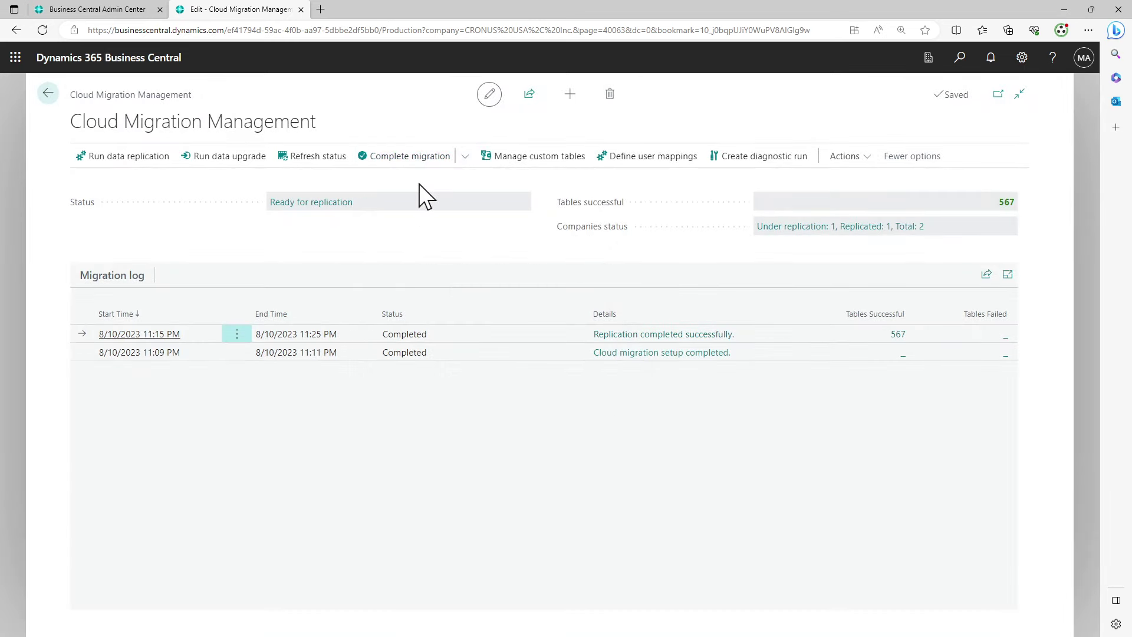
pyautogui.click(537, 508)
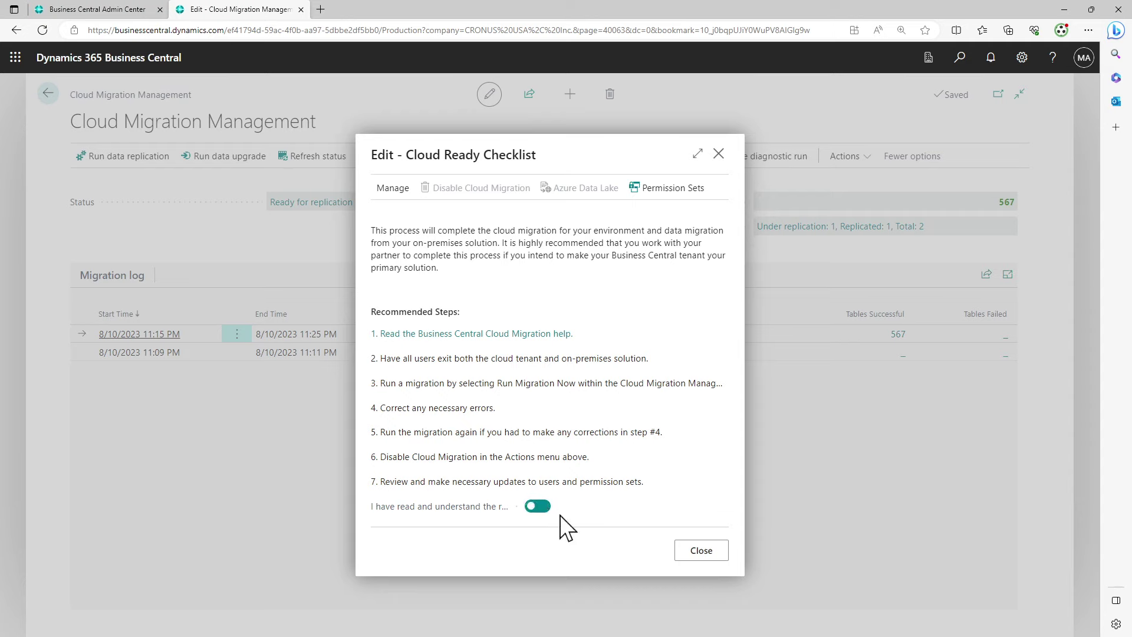
pyautogui.click(706, 552)
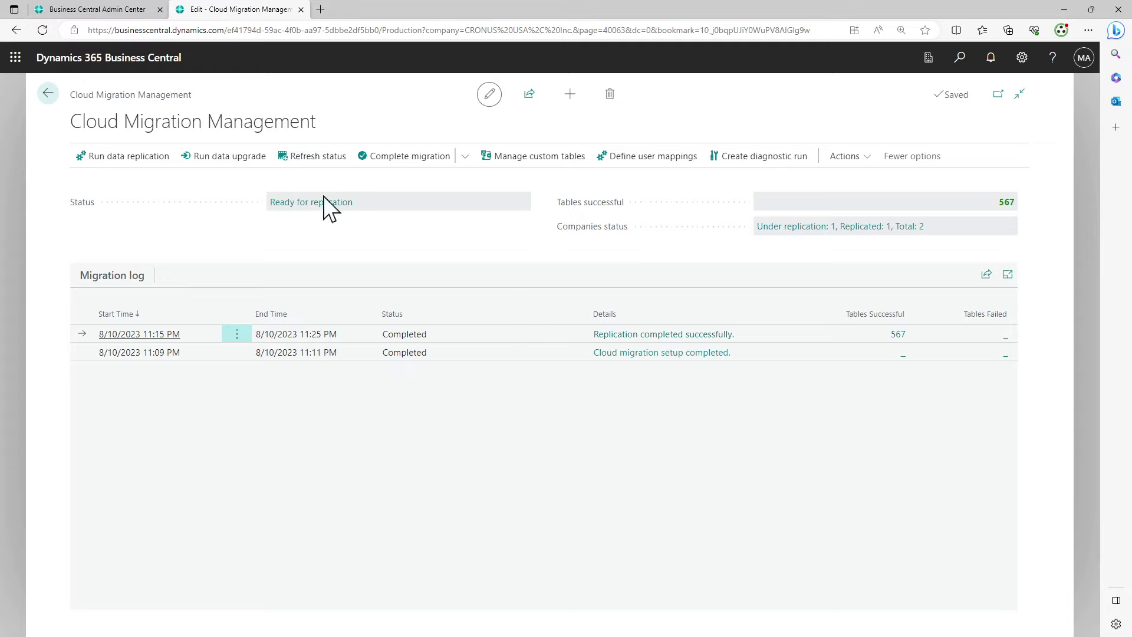
pyautogui.click(466, 158)
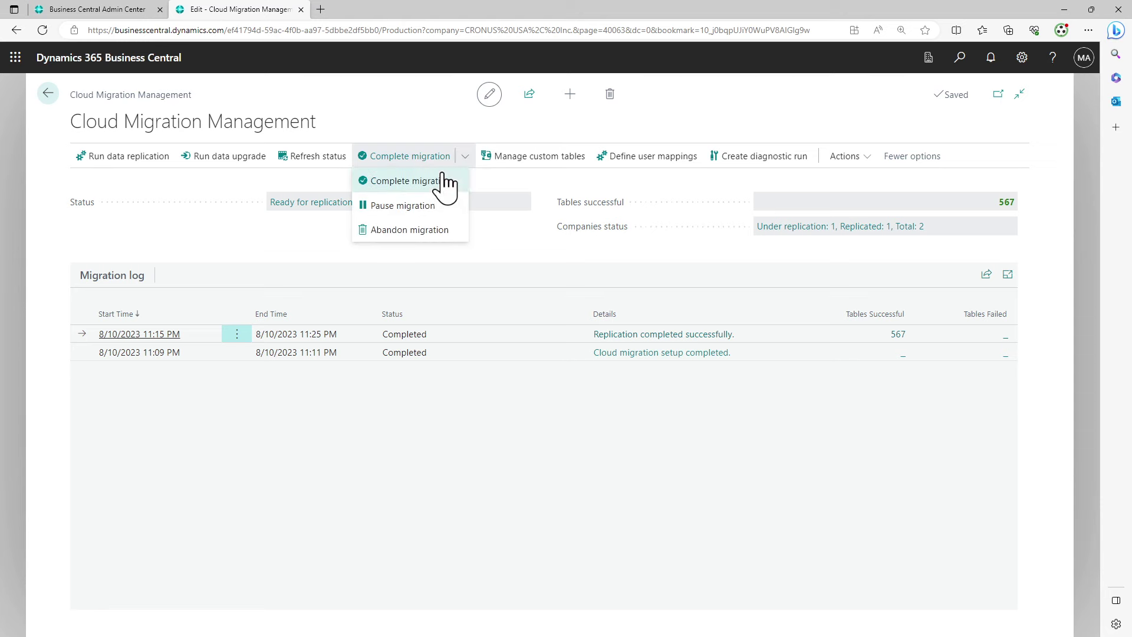
pyautogui.click(443, 179)
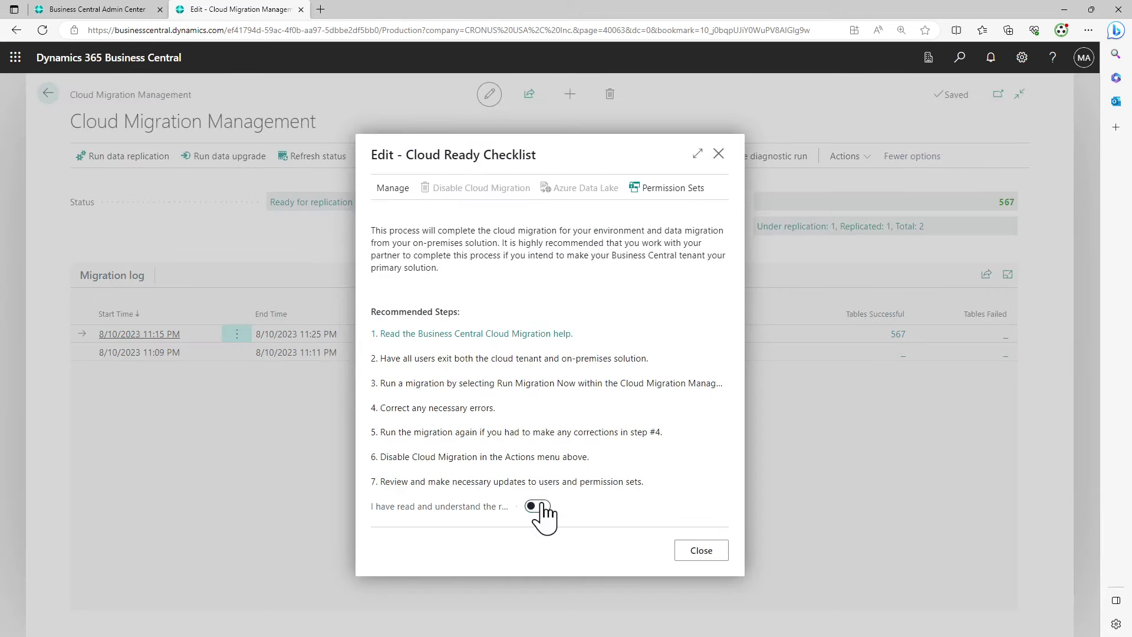
pyautogui.click(538, 506)
pyautogui.click(686, 552)
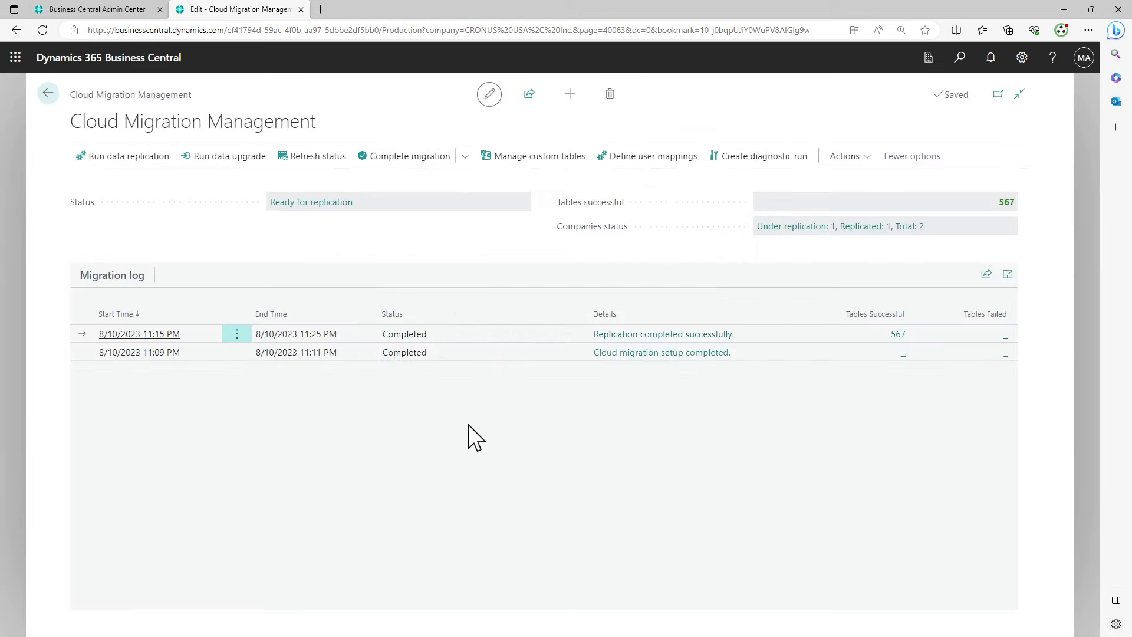
# Reopen the Cloud Ready Checklist and switch on 'I have read and understand'
pyautogui.click(466, 157)
pyautogui.click(449, 181)
pyautogui.click(537, 506)
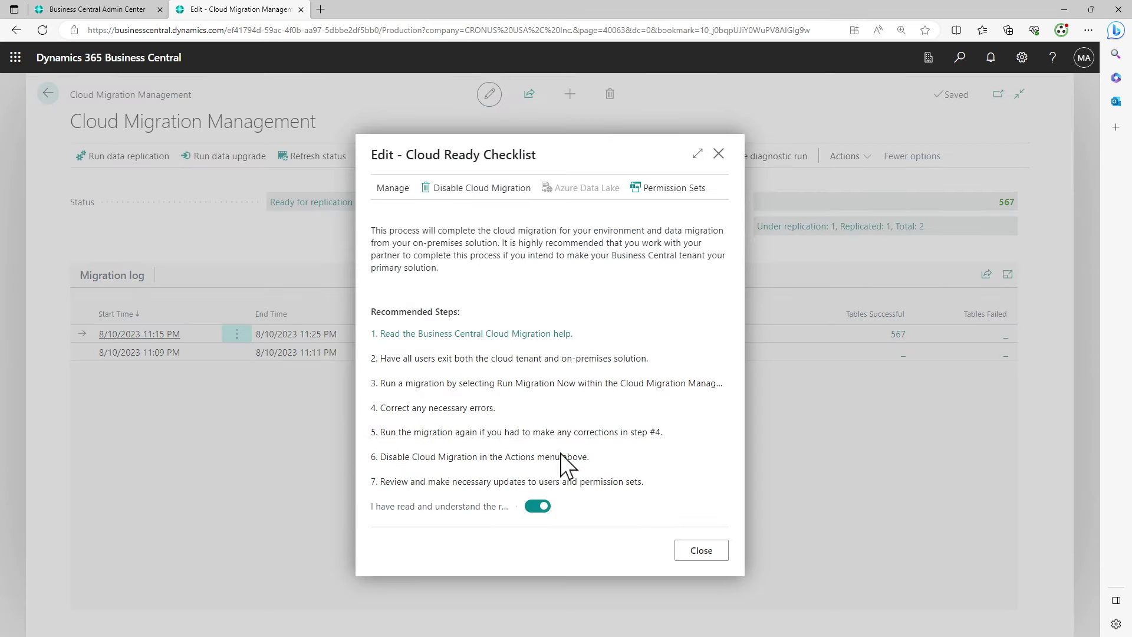
# Disable cloud migration, confirm Yes, acknowledge the completion message, and close the checklist
pyautogui.click(455, 193)
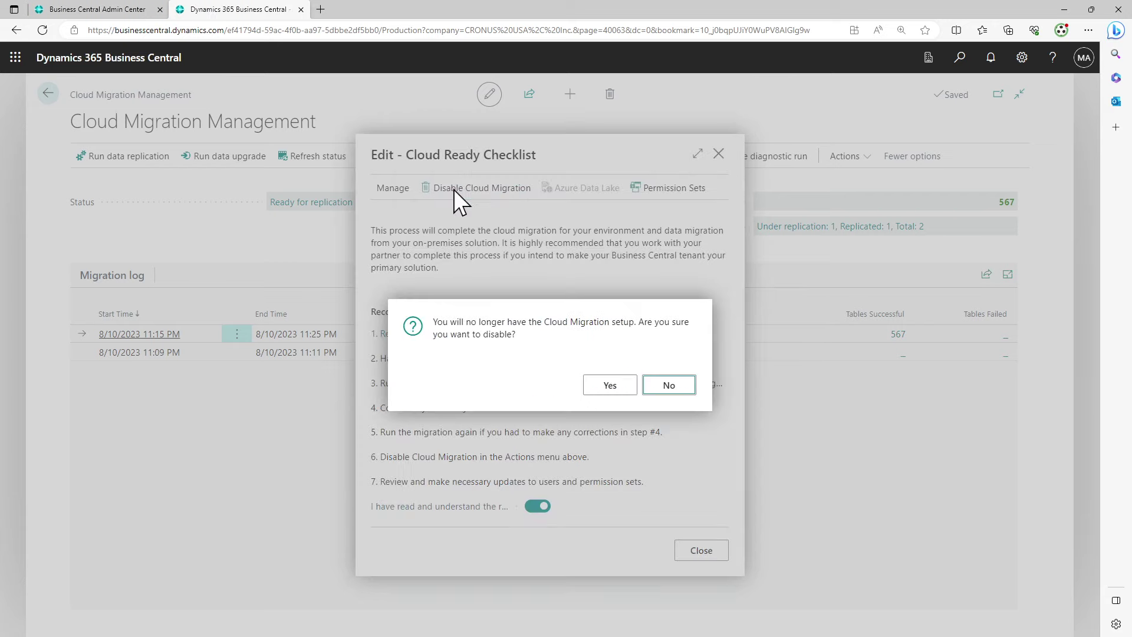
pyautogui.click(614, 387)
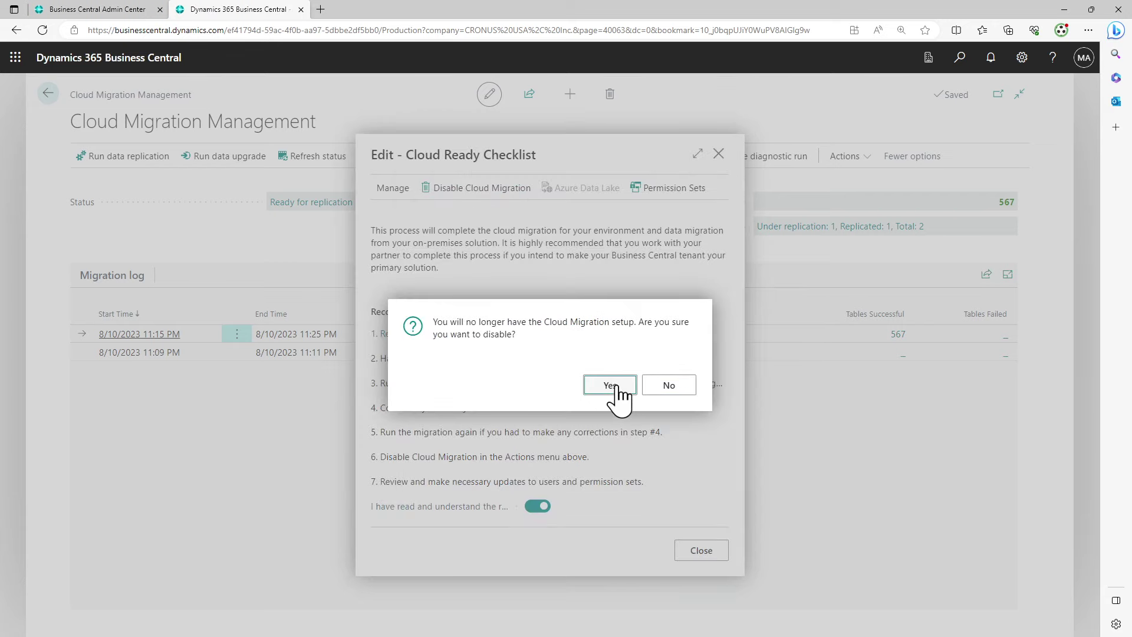
pyautogui.click(615, 387)
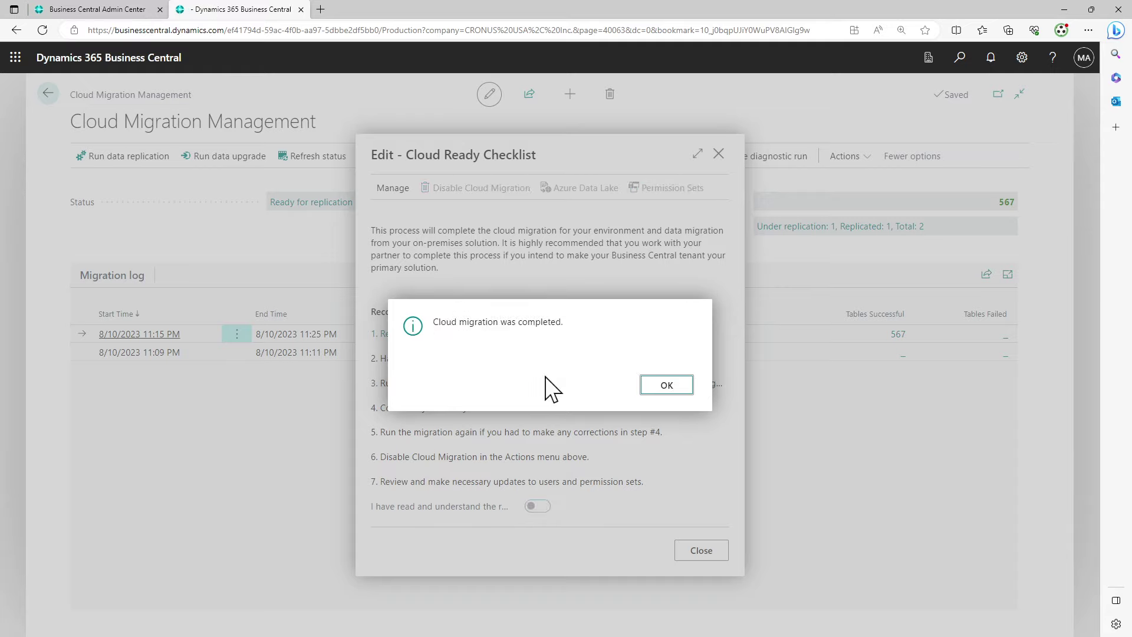
pyautogui.click(658, 387)
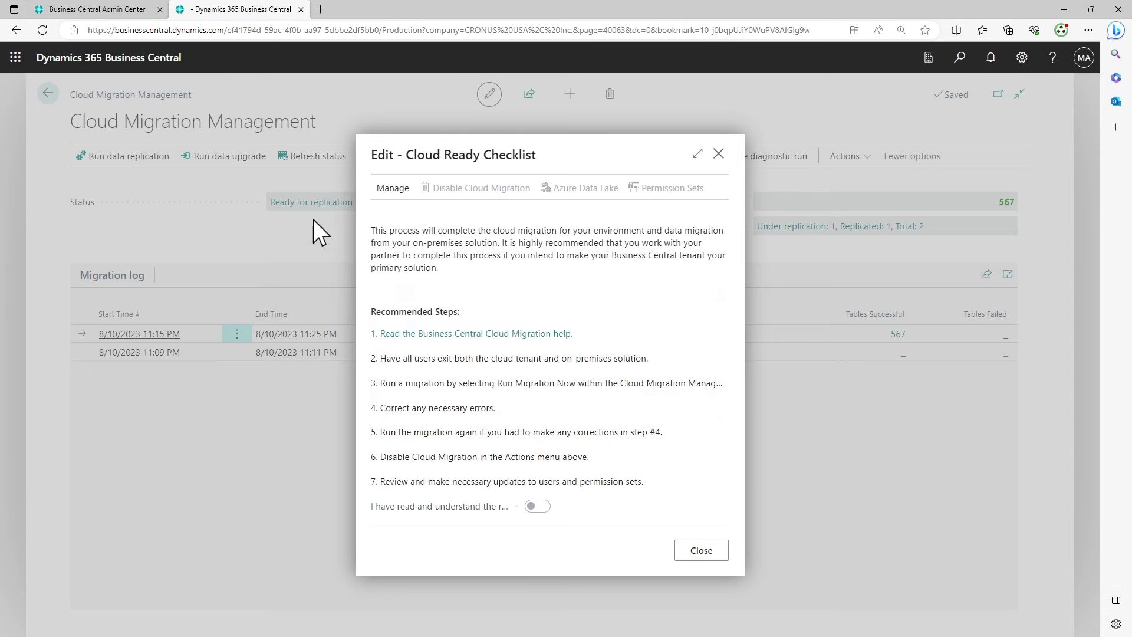
pyautogui.click(701, 550)
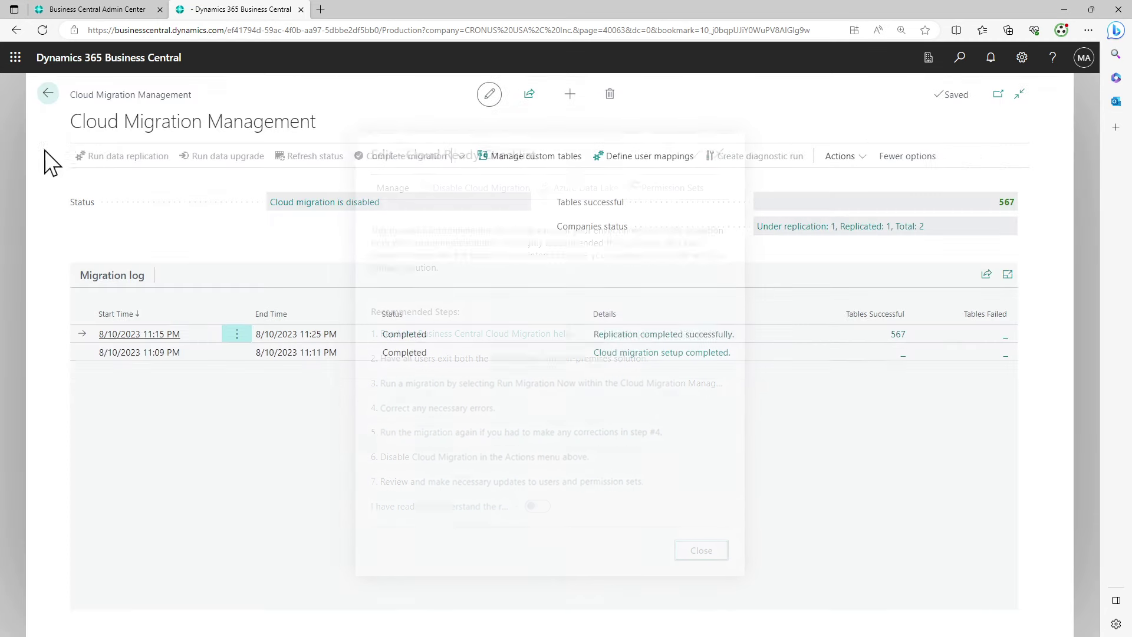
# Go back to the cloud home page, open on-premises Items, and drag that window aside
pyautogui.click(47, 94)
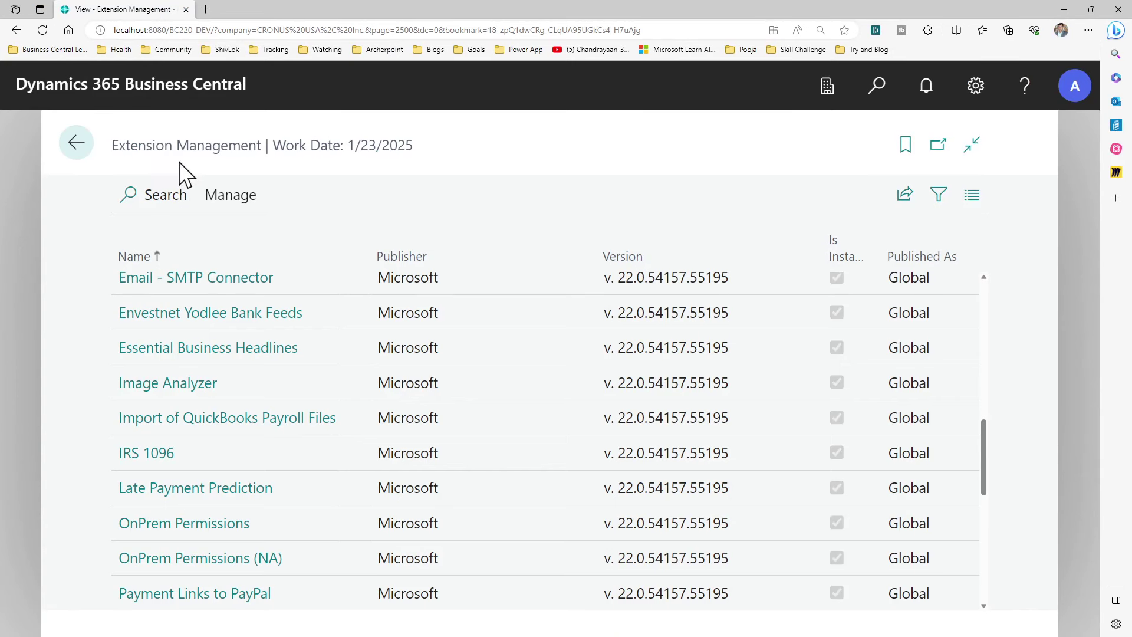
pyautogui.click(92, 147)
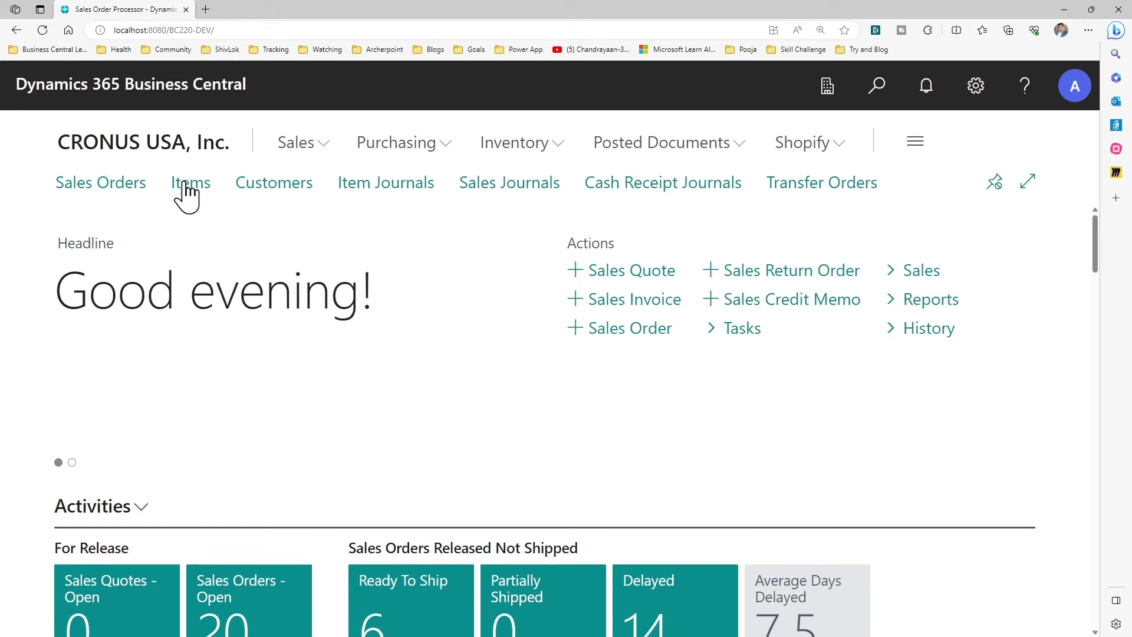
pyautogui.click(185, 178)
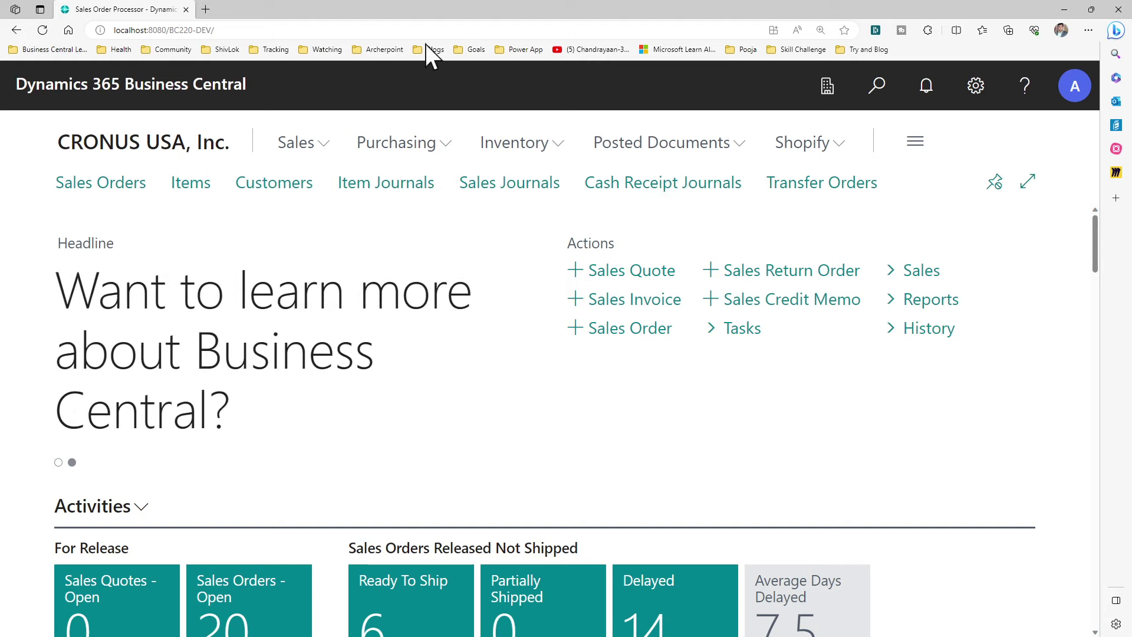
pyautogui.moveTo(486, 3); pyautogui.dragTo(0, 132)
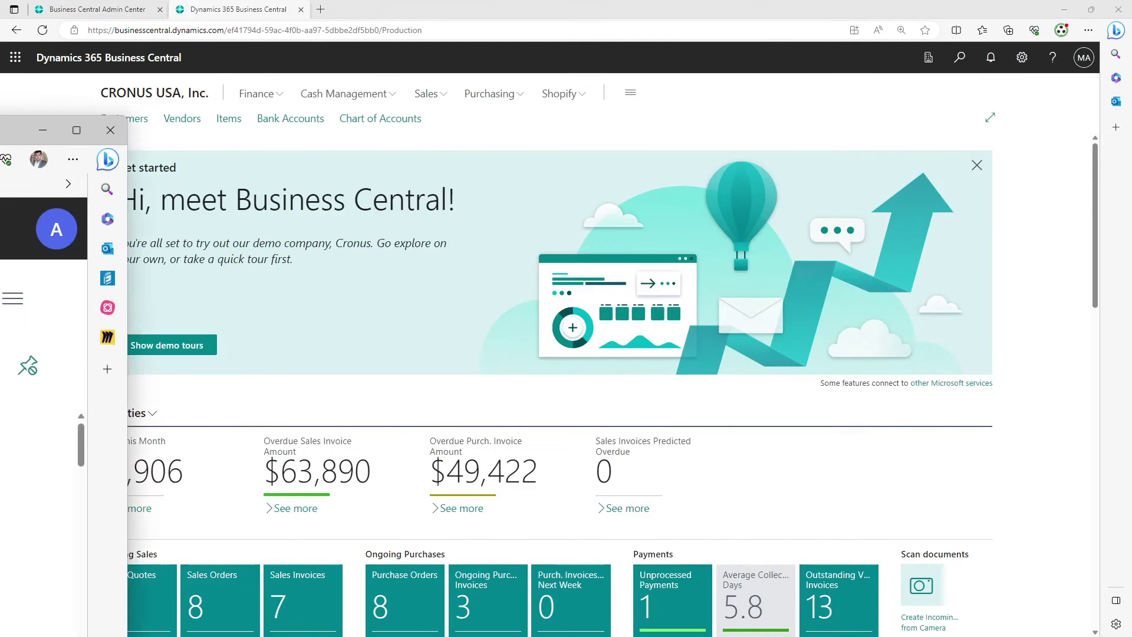
# Show the cloud Customers page in List layout without the FactBox, listing customers 10000–50000 with balances
pyautogui.click(284, 131)
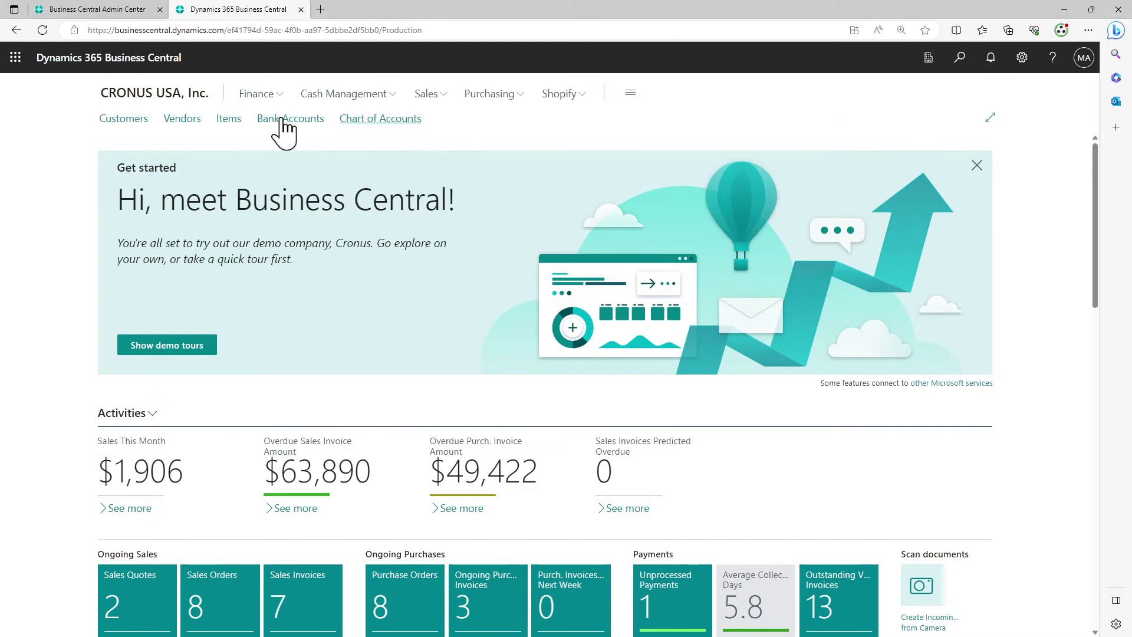
pyautogui.click(118, 114)
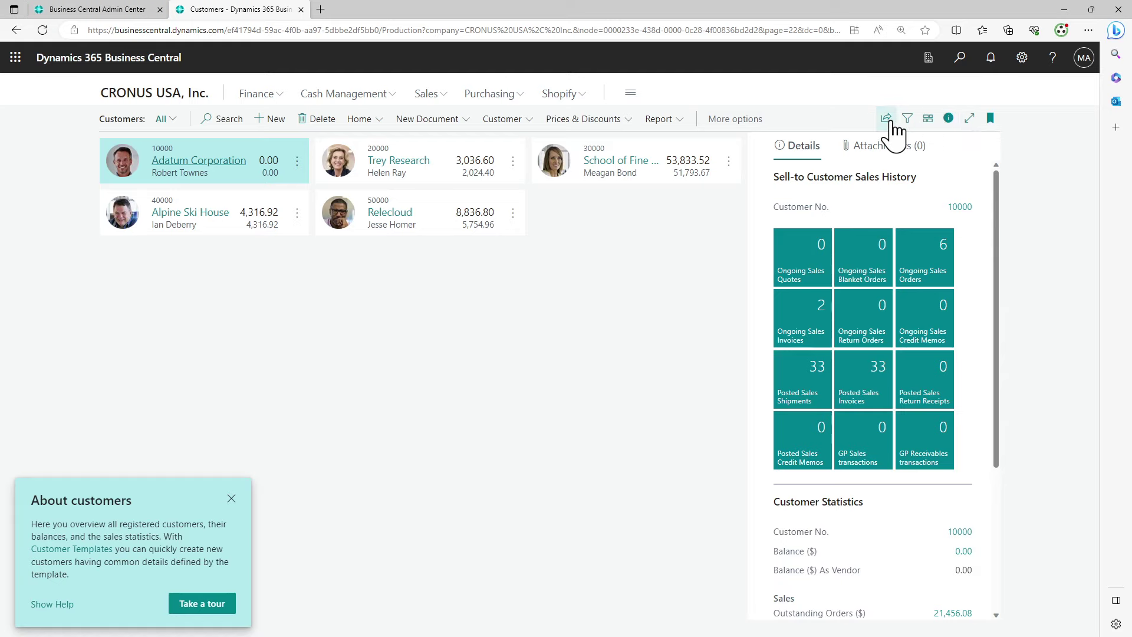
pyautogui.click(948, 119)
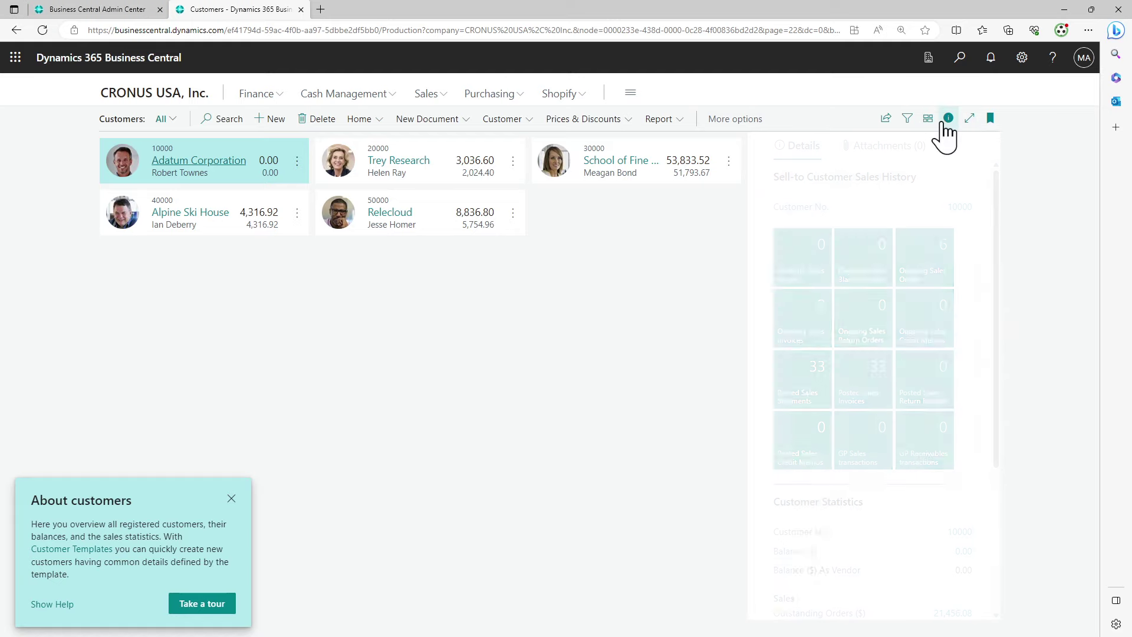
pyautogui.click(928, 120)
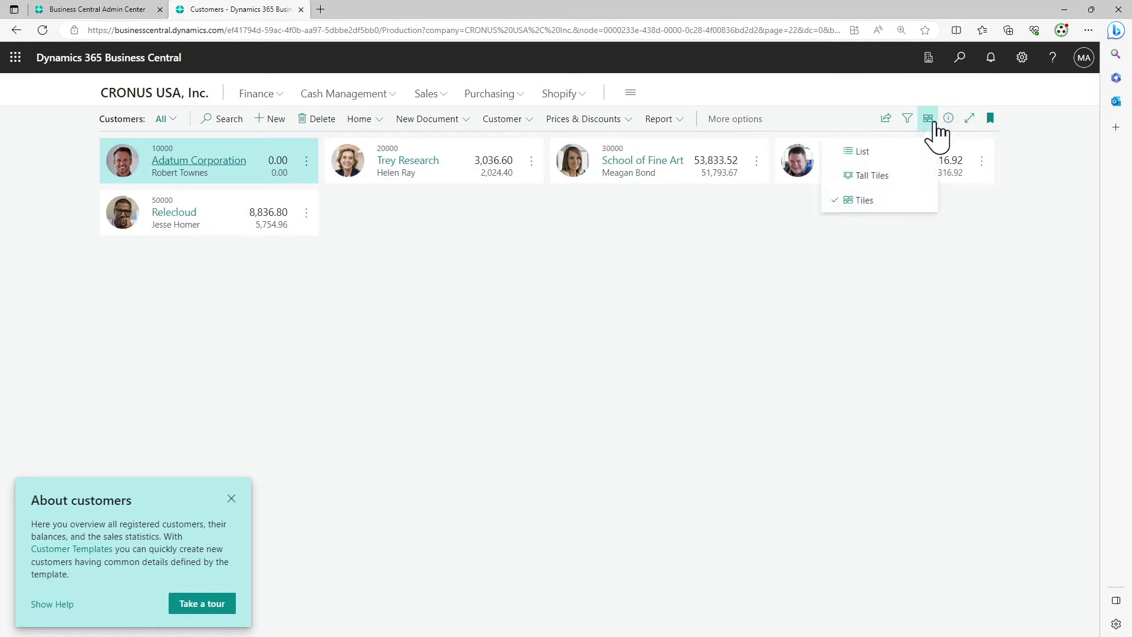
pyautogui.click(864, 153)
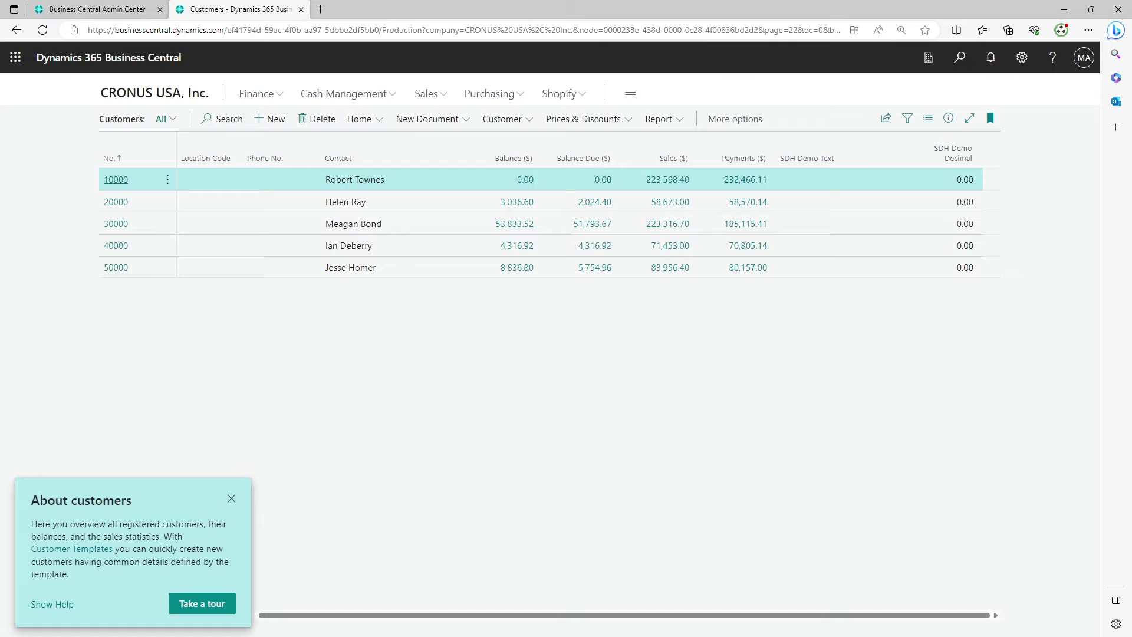
# Maximize the on-premises client, switch it to the Demo Data company, and move it aside
pyautogui.moveTo(0, 107); pyautogui.dragTo(722, 97)
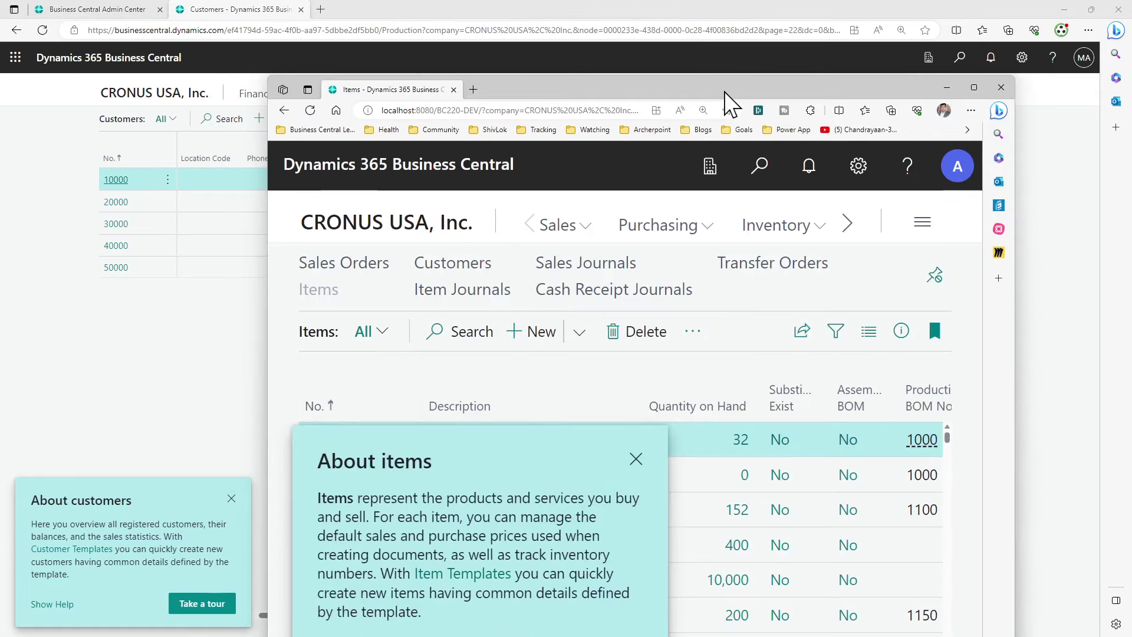
pyautogui.doubleClick(724, 91)
pyautogui.click(368, 384)
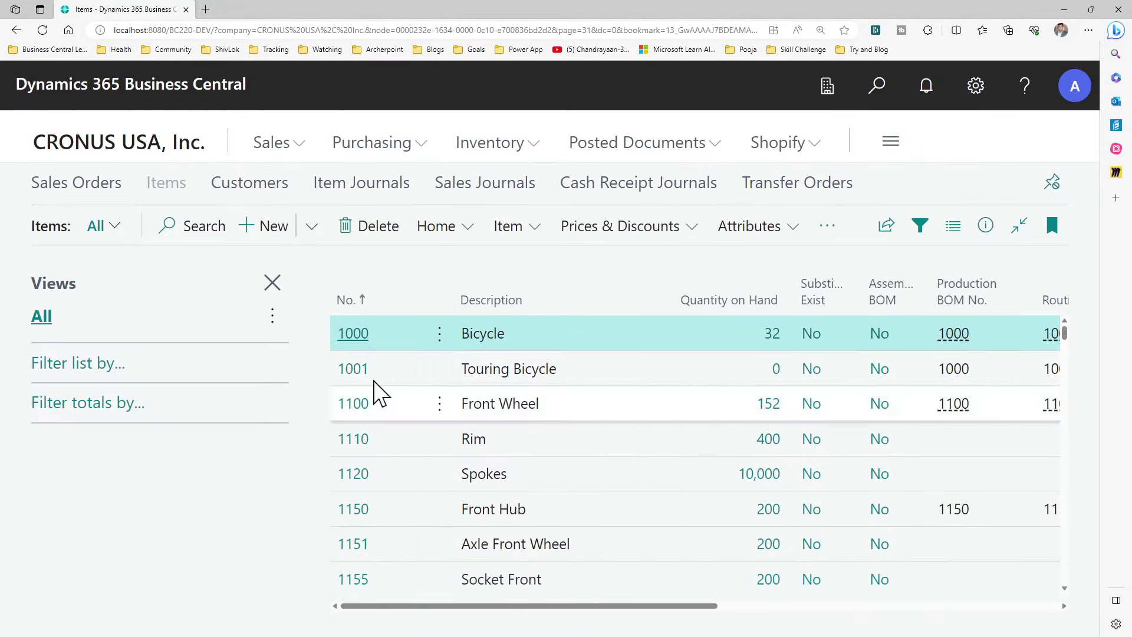
pyautogui.click(810, 77)
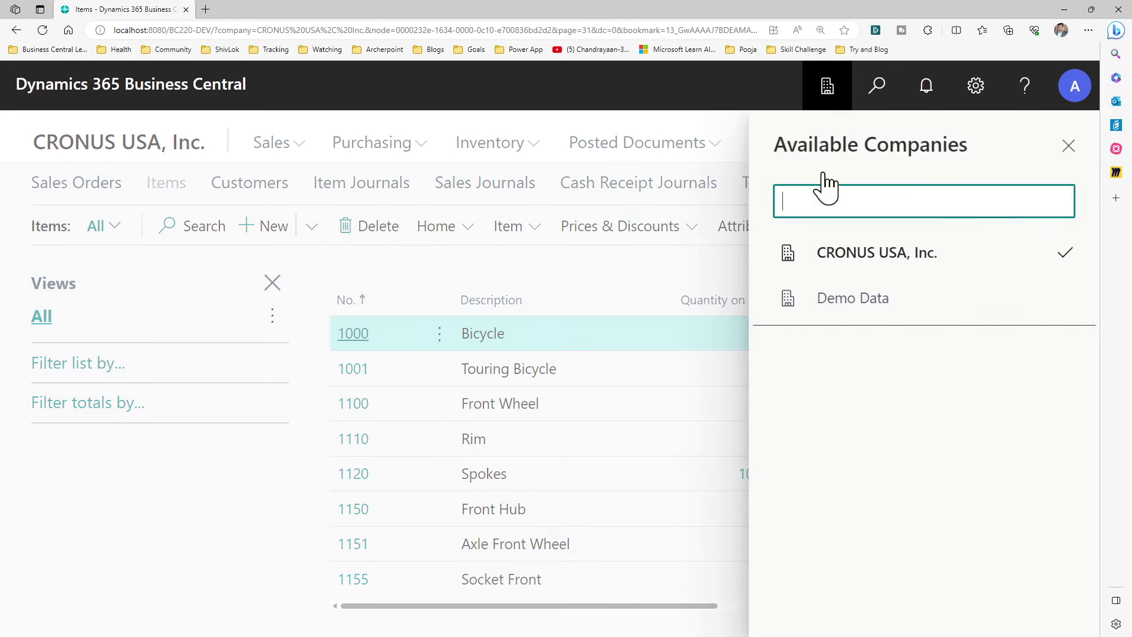
pyautogui.click(854, 313)
pyautogui.click(997, 348)
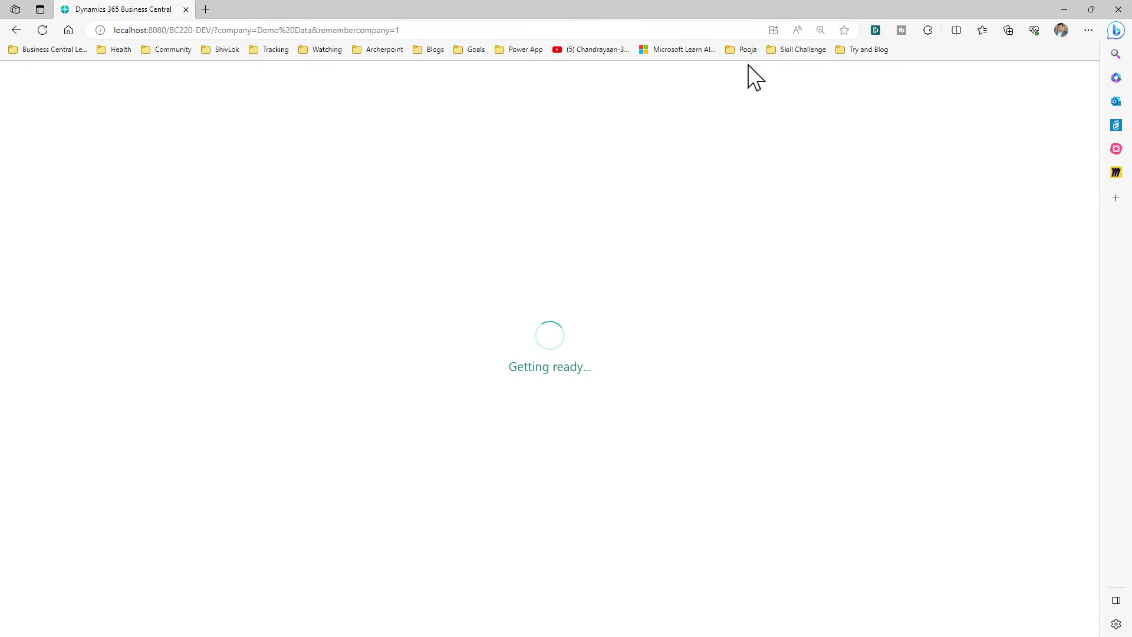
pyautogui.moveTo(622, 10); pyautogui.dragTo(248, 207)
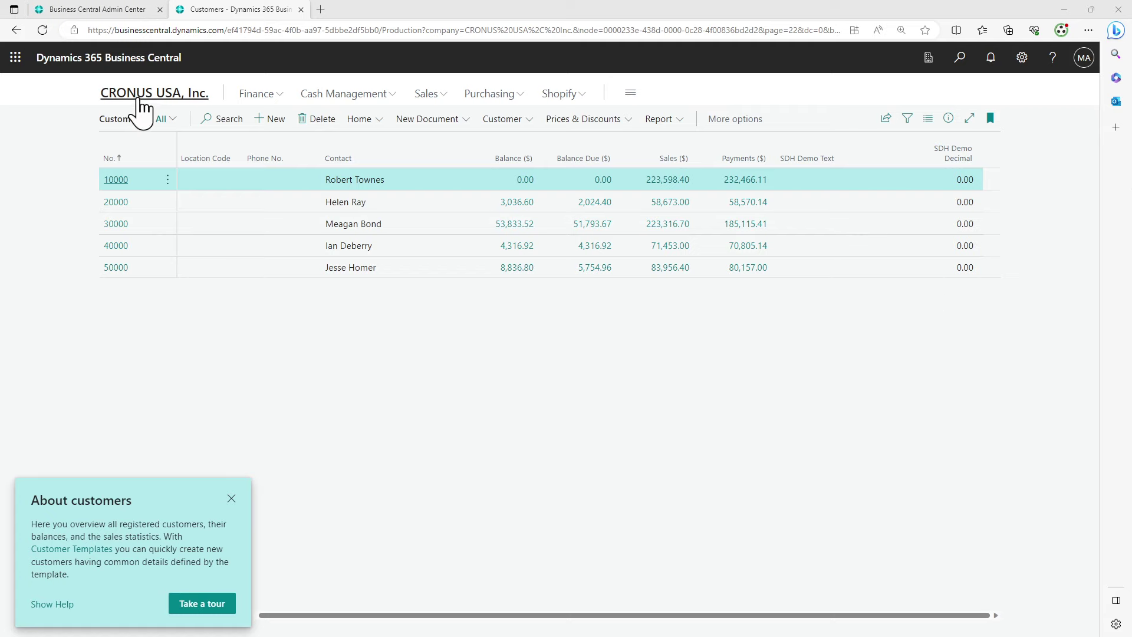
# Confirm the cloud company list lacks Demo Data, reload the cloud page, and return to on-premises
pyautogui.click(928, 58)
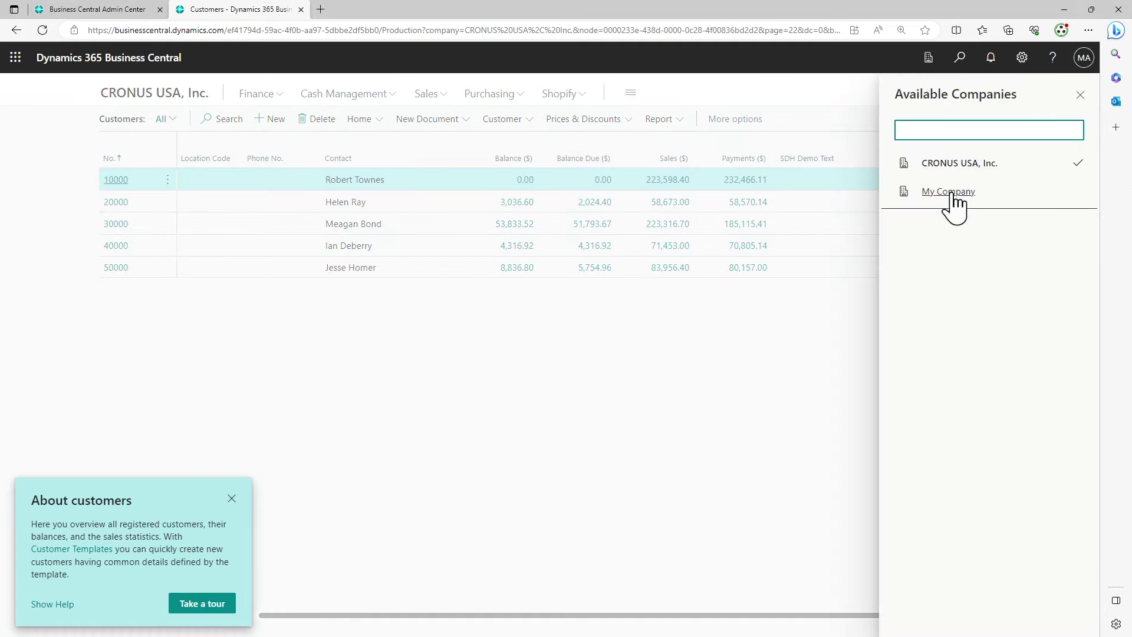
pyautogui.click(1081, 95)
pyautogui.click(561, 30)
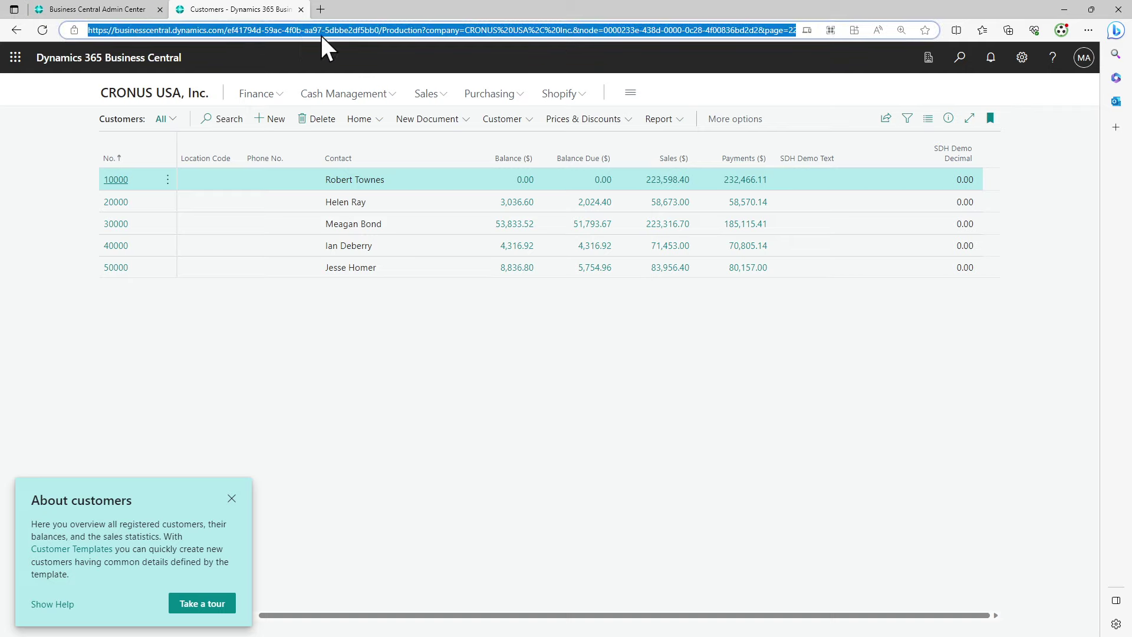
pyautogui.press('Return')
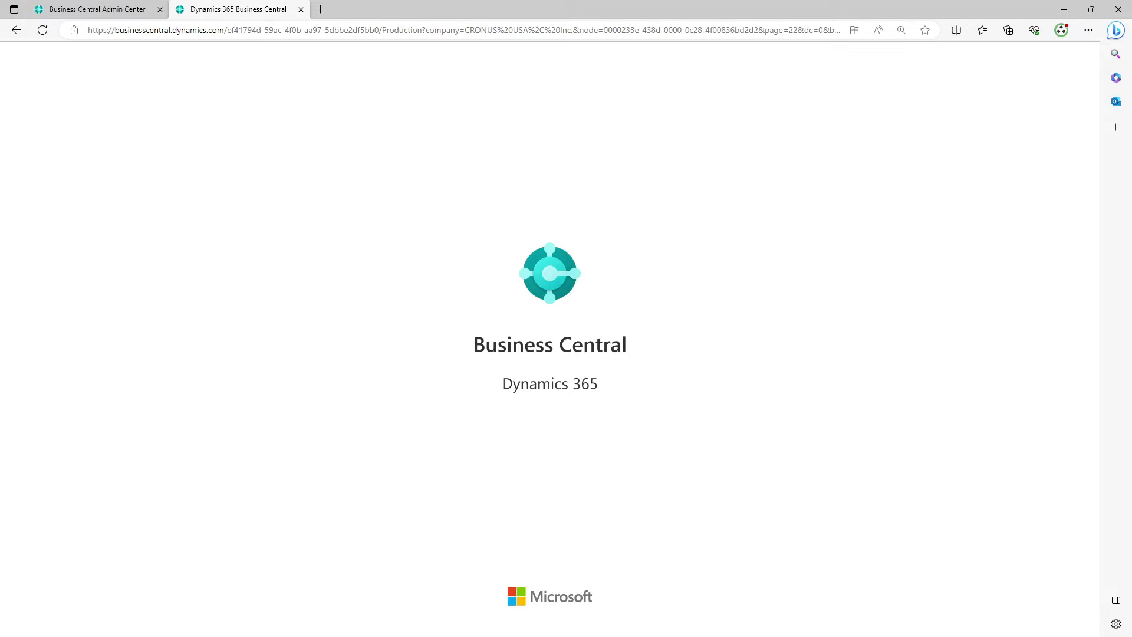
pyautogui.hotkey('alt', 'Tab')
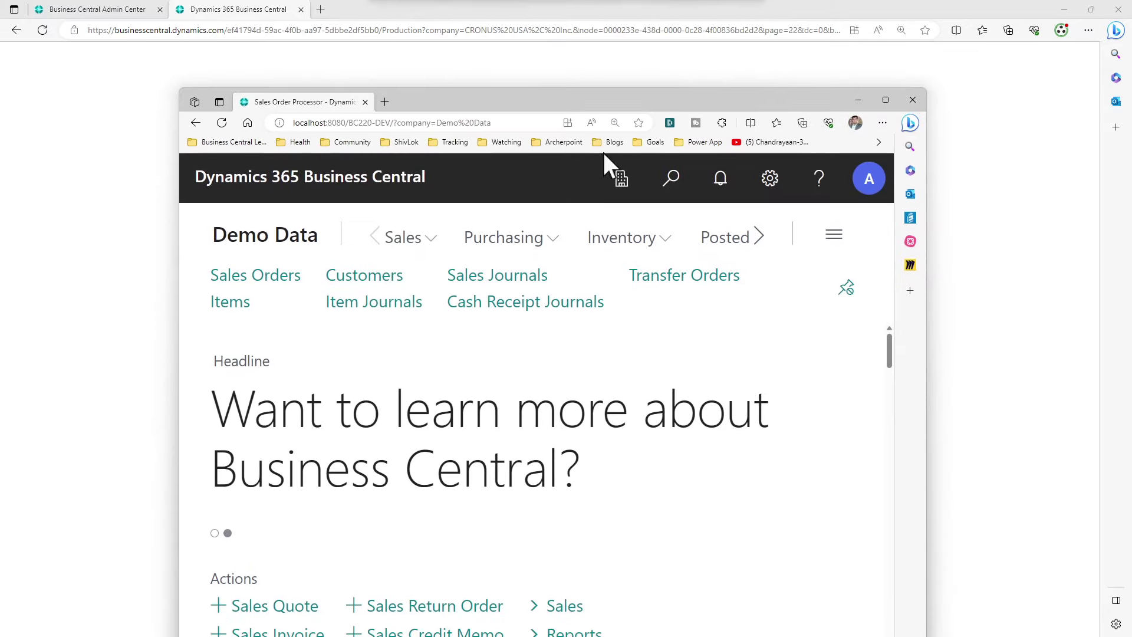
# Open the local Demo Data Customers list and view its Balance, Sales and Payments columns
pyautogui.click(338, 282)
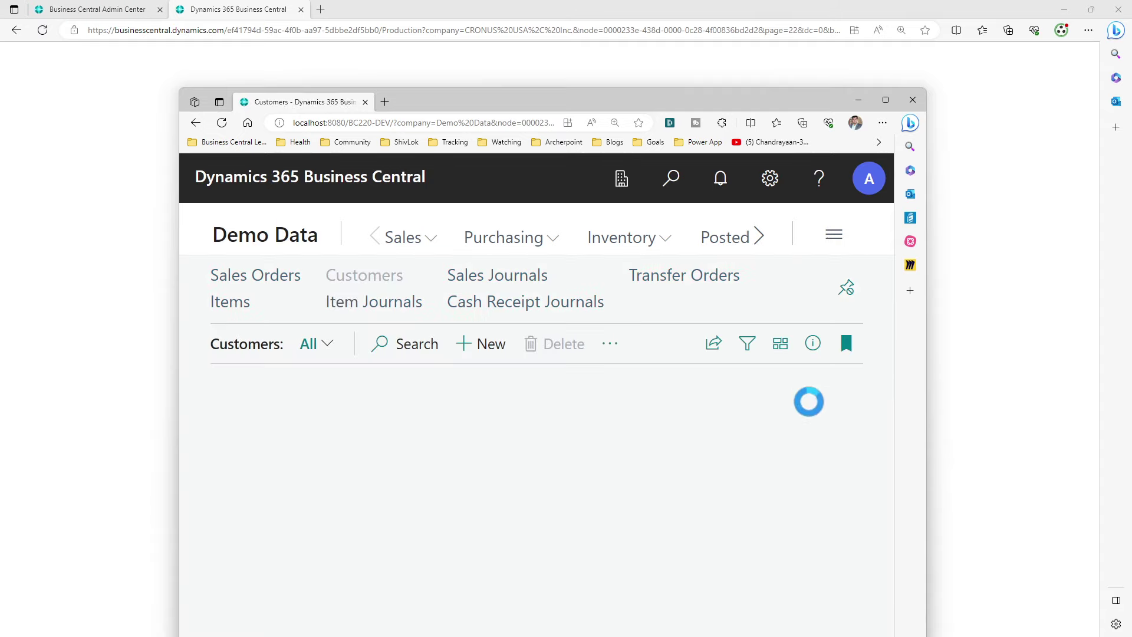
pyautogui.moveTo(755, 99); pyautogui.dragTo(721, 39)
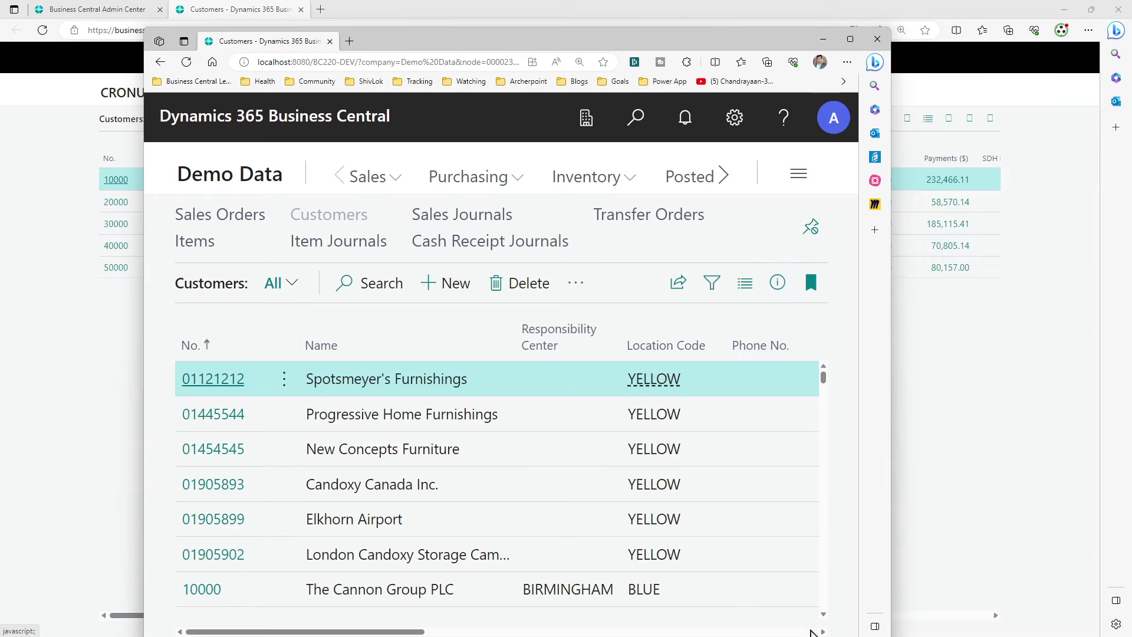
pyautogui.click(823, 632)
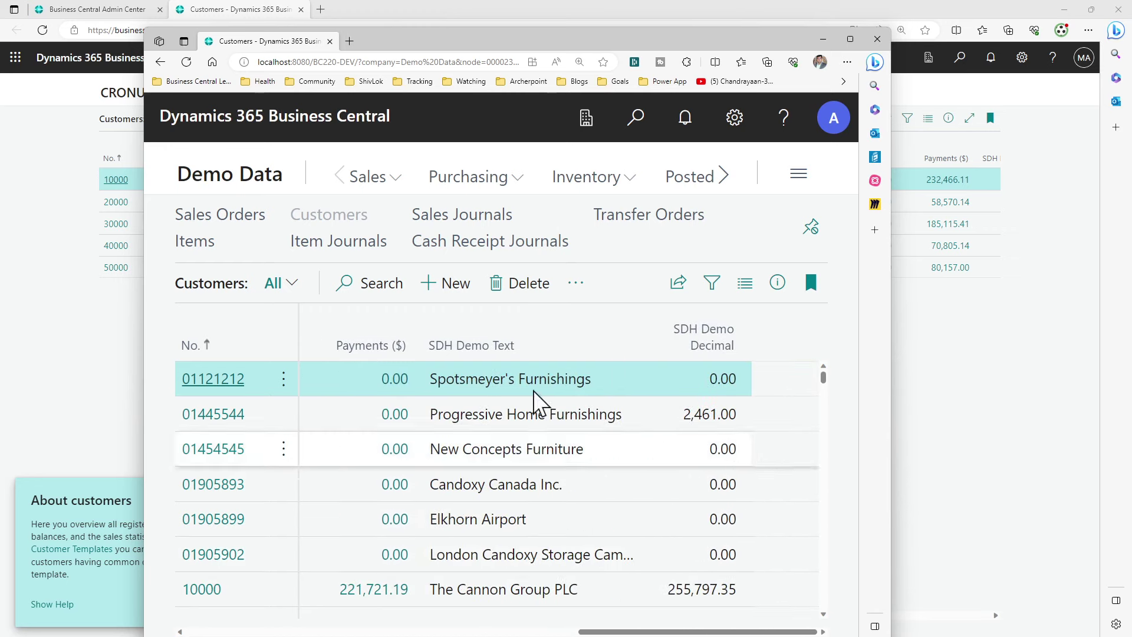
# Search 'SDH' to open the SDH Demo CustLedger list, review it, then leave the local window
pyautogui.click(642, 132)
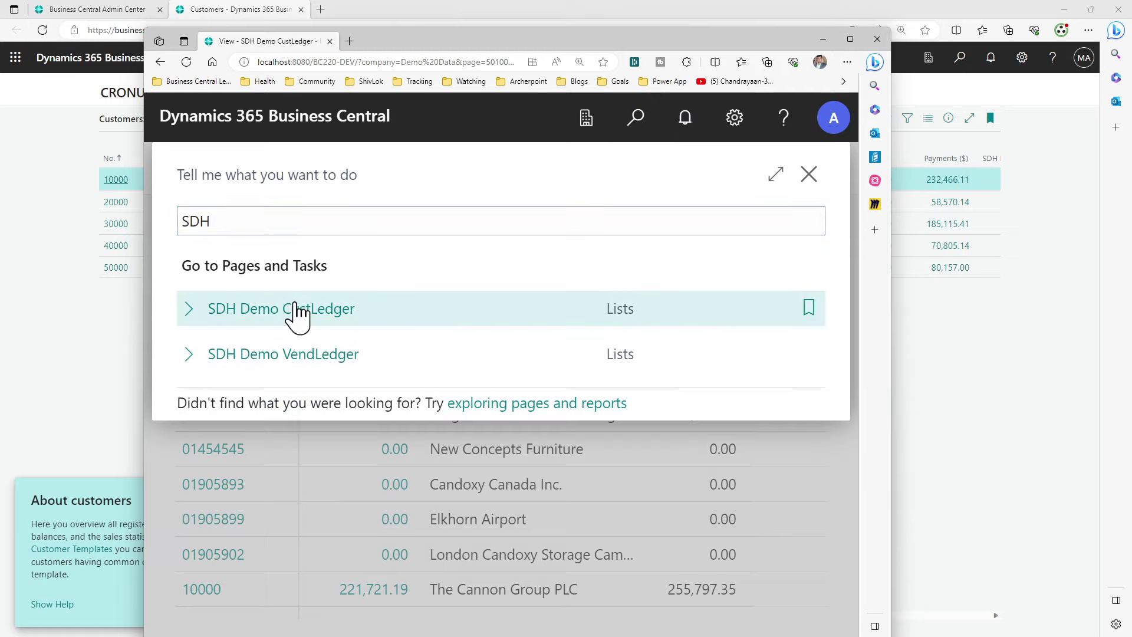
pyautogui.click(297, 313)
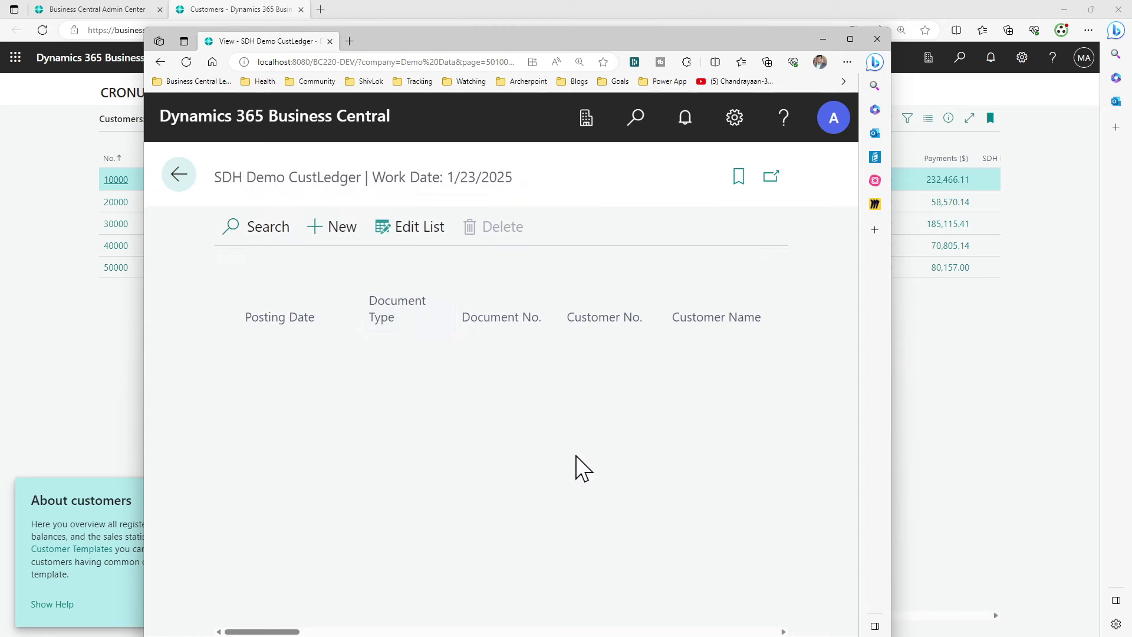
pyautogui.scroll(-5, 578, 466)
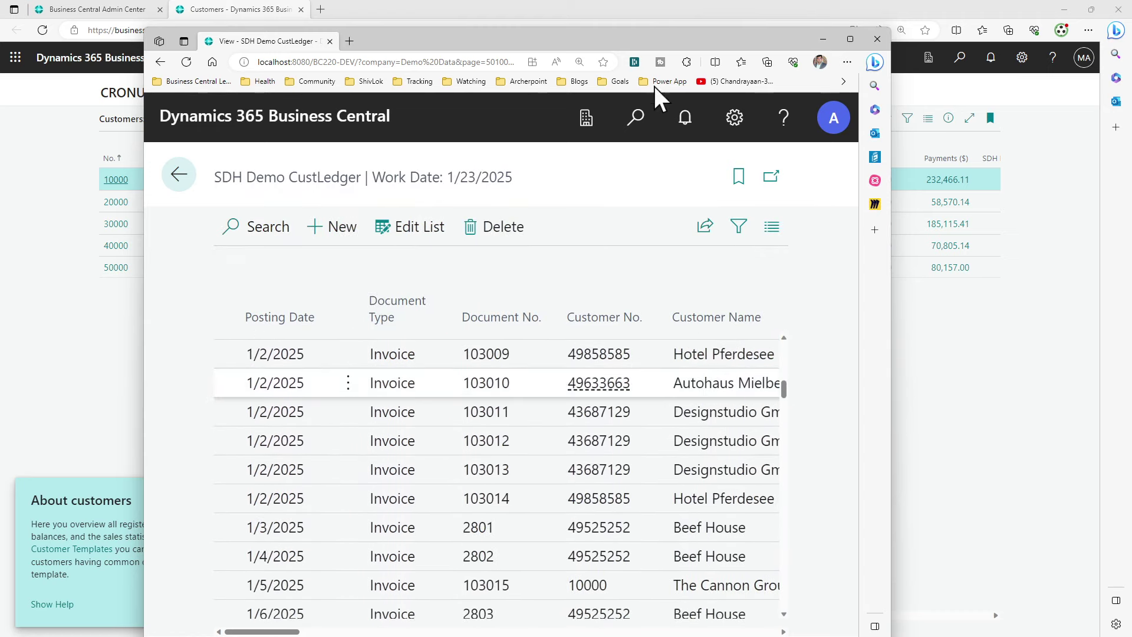
pyautogui.hotkey('alt', 'Tab')
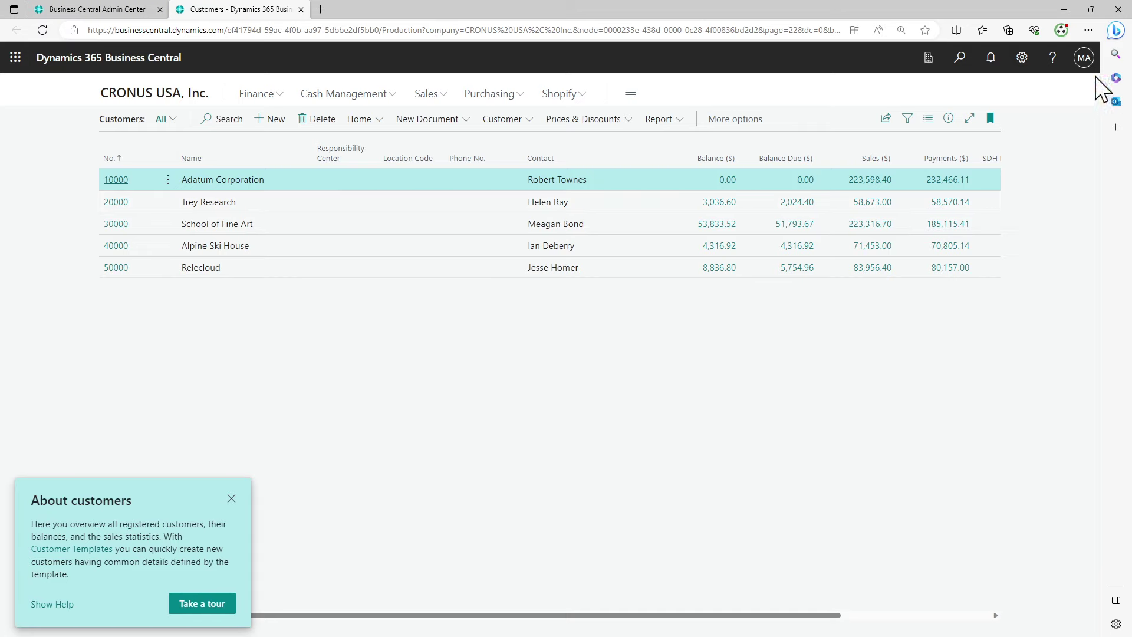
# Open Demo Data's Customers list in a new cloud tab, close the CRONUS USA tab, and accept the terms
pyautogui.click(929, 59)
pyautogui.click(943, 192)
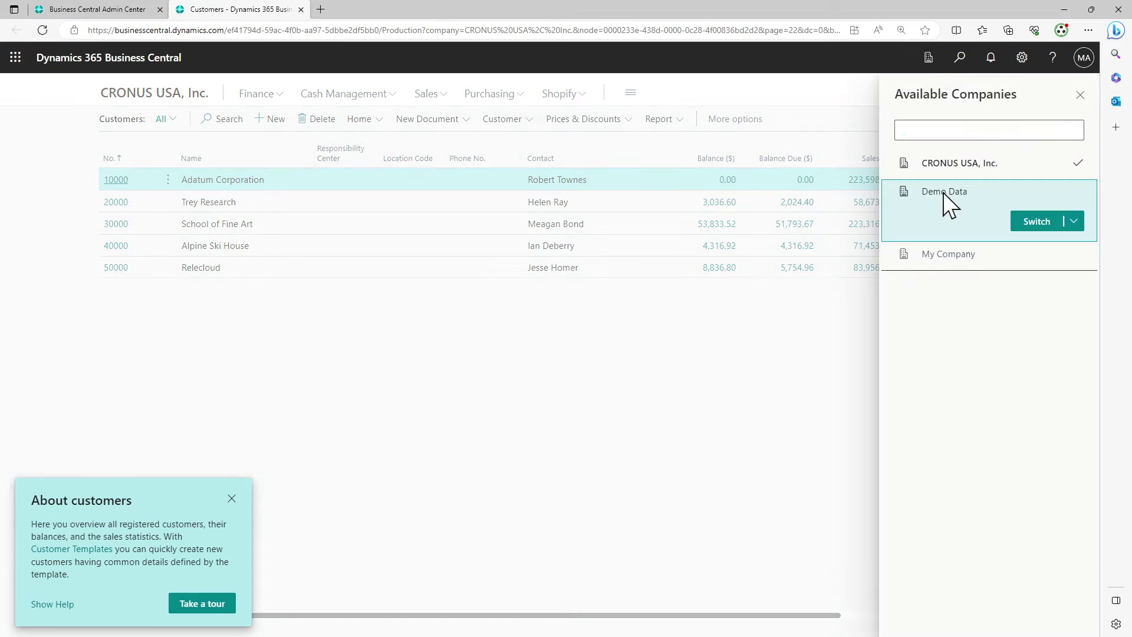
pyautogui.click(1074, 223)
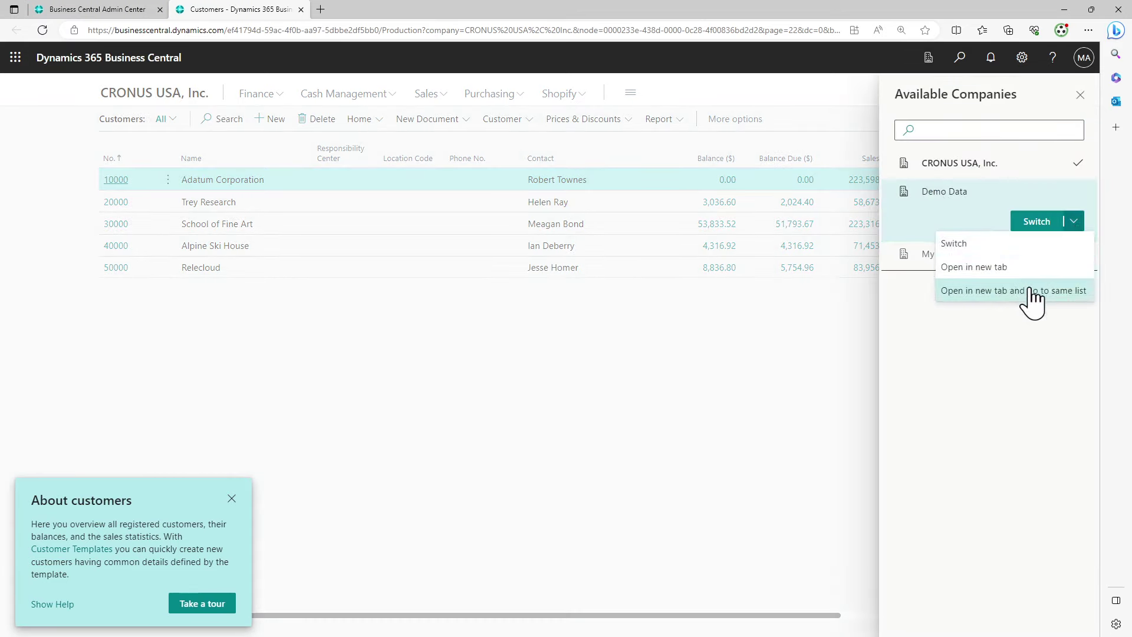
pyautogui.click(1033, 299)
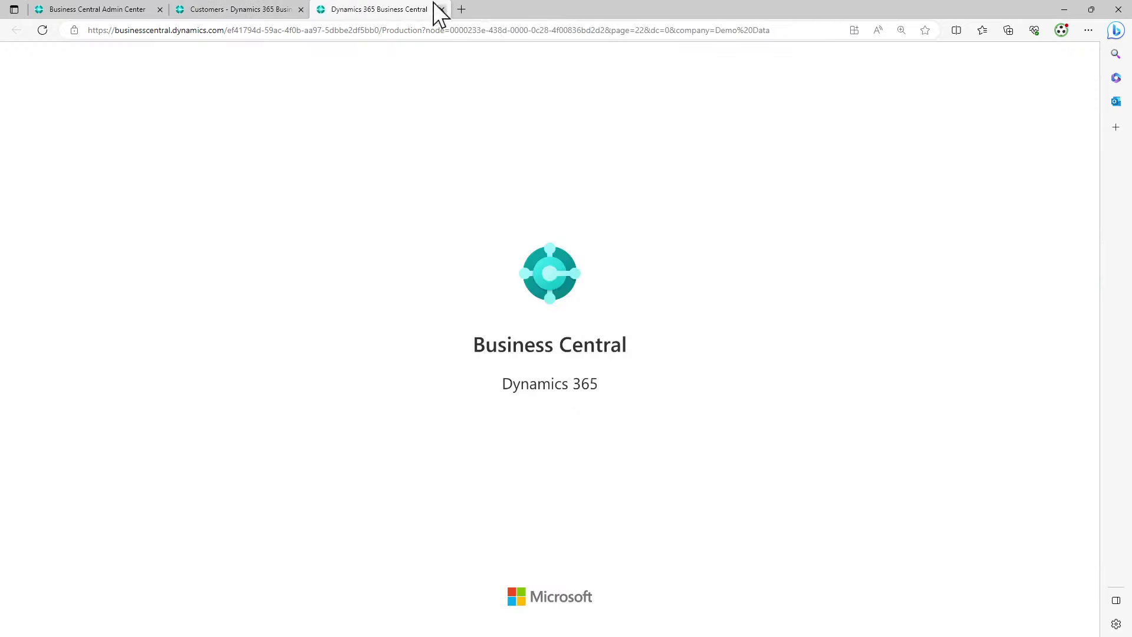
pyautogui.click(300, 9)
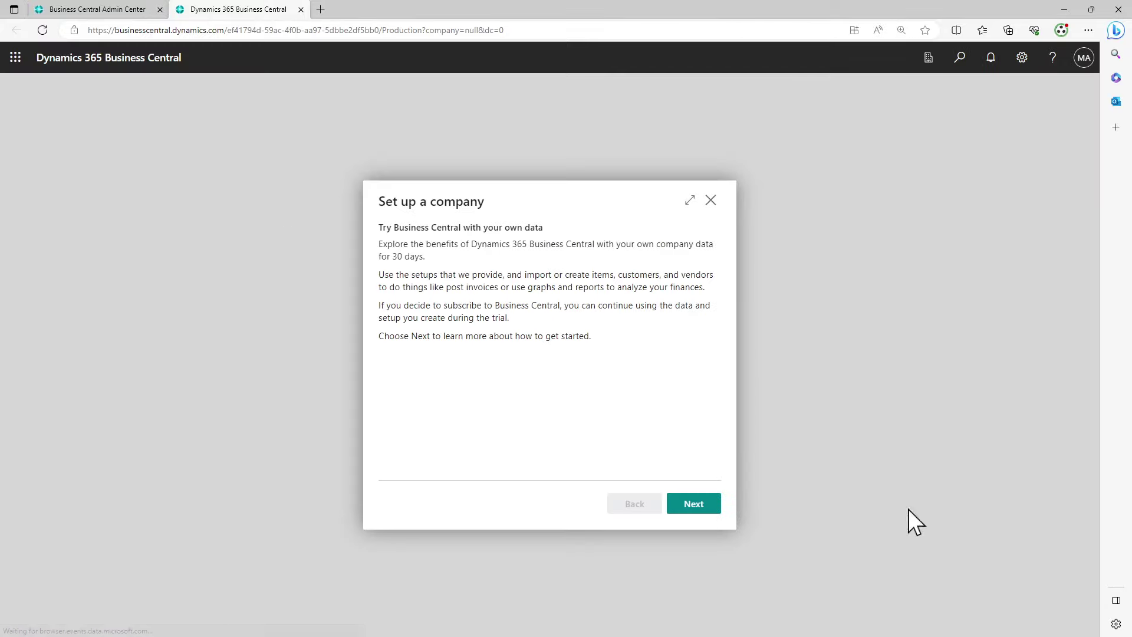
pyautogui.click(700, 502)
pyautogui.click(547, 333)
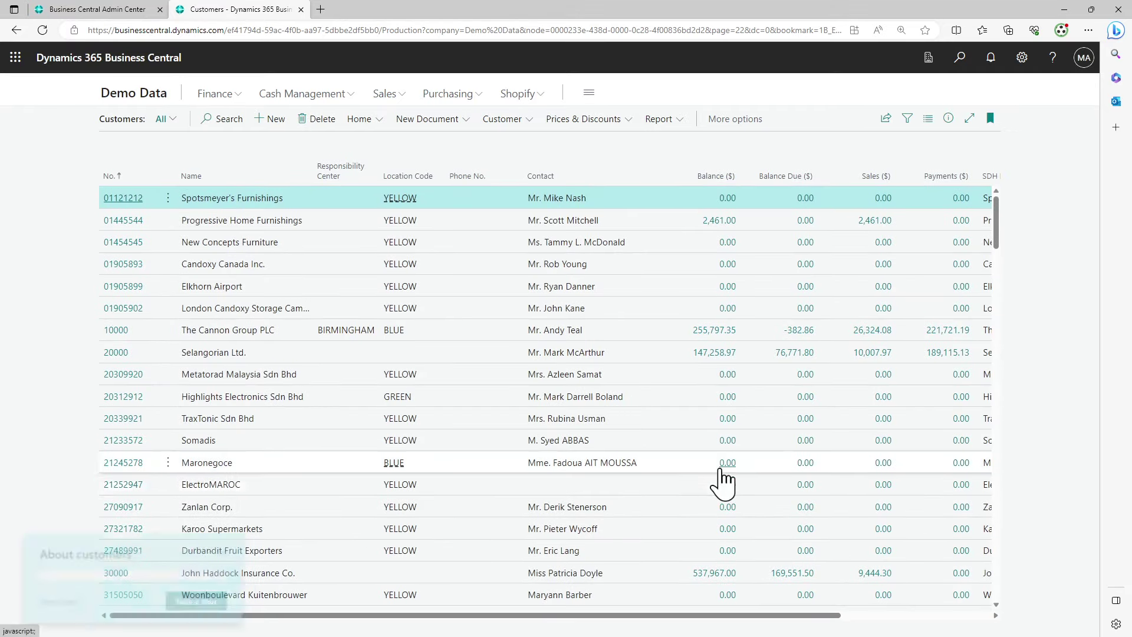
pyautogui.click(868, 615)
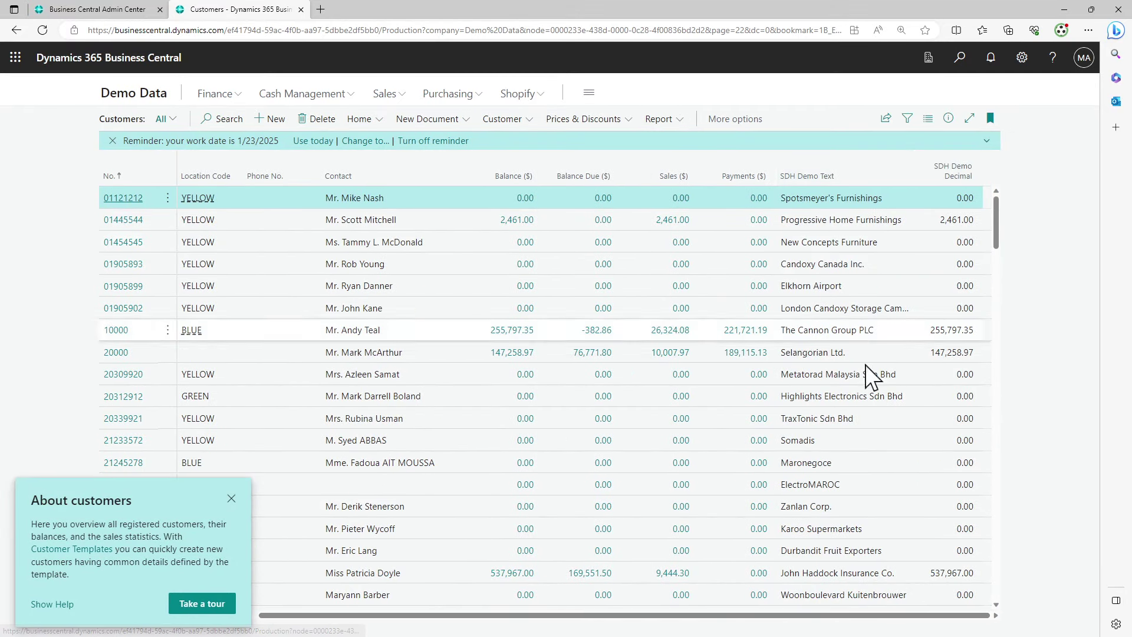
pyautogui.scroll(-10, 861, 473)
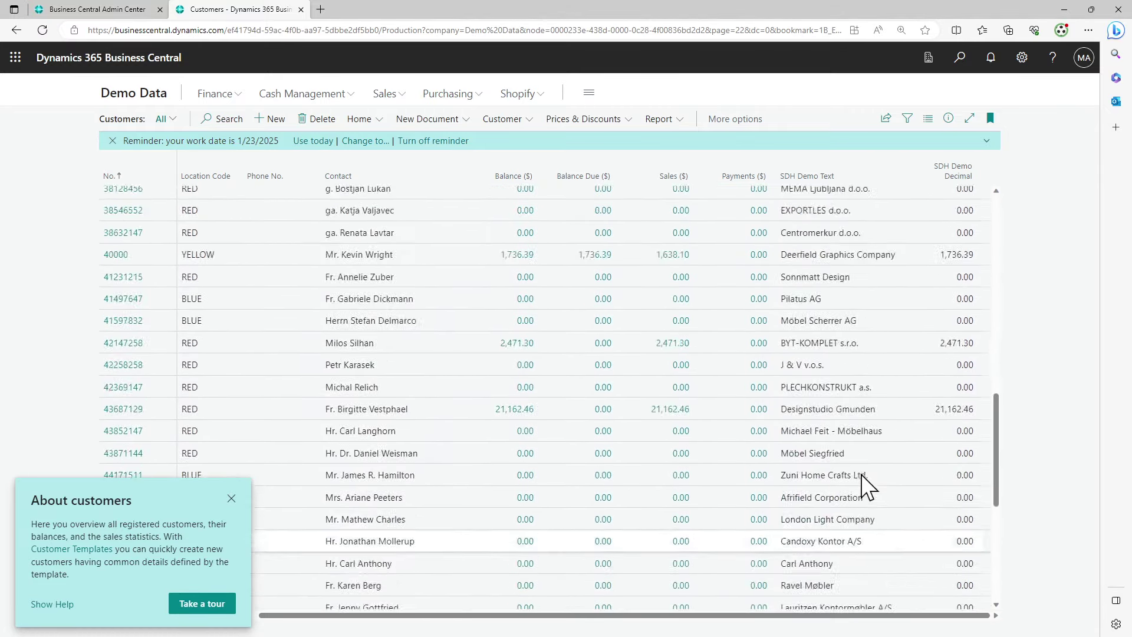
pyautogui.scroll(8, 861, 474)
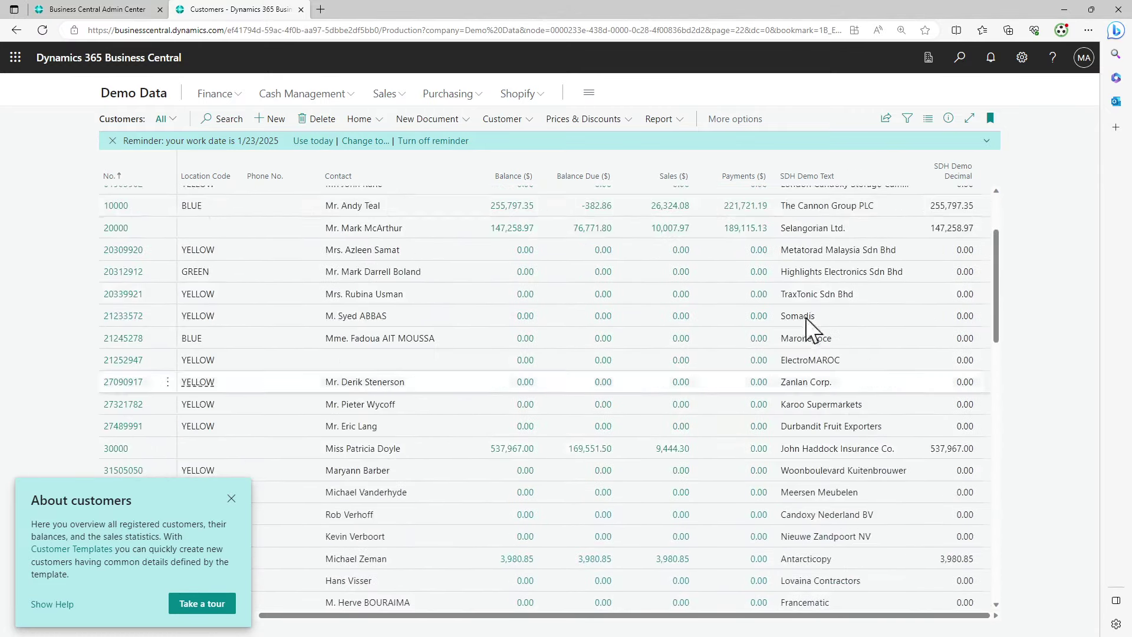
pyautogui.click(960, 59)
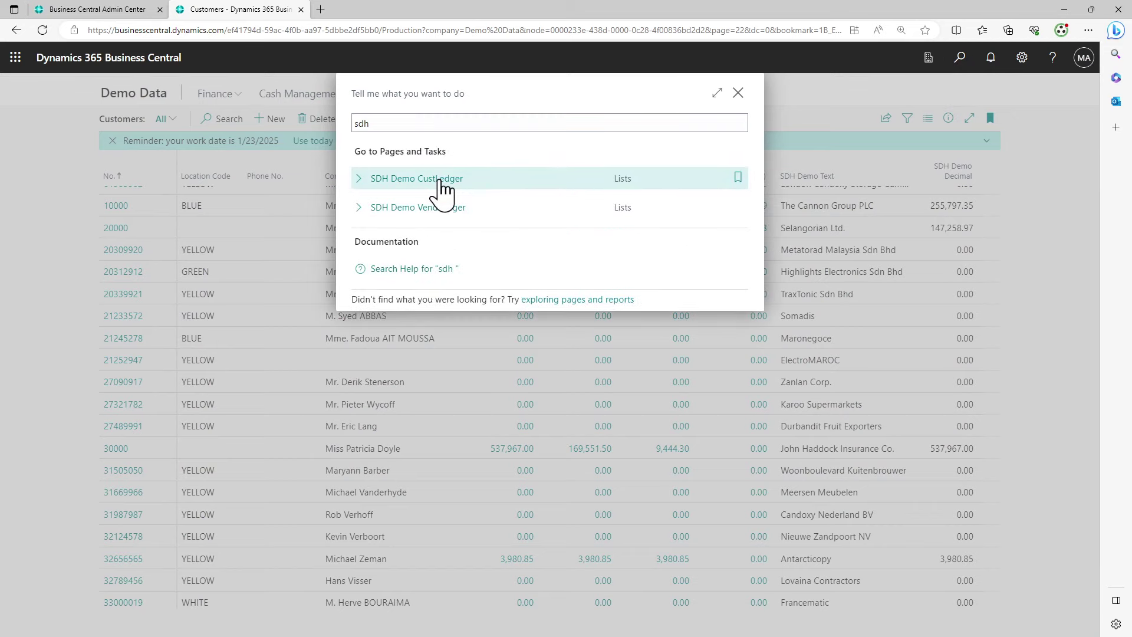
pyautogui.click(441, 180)
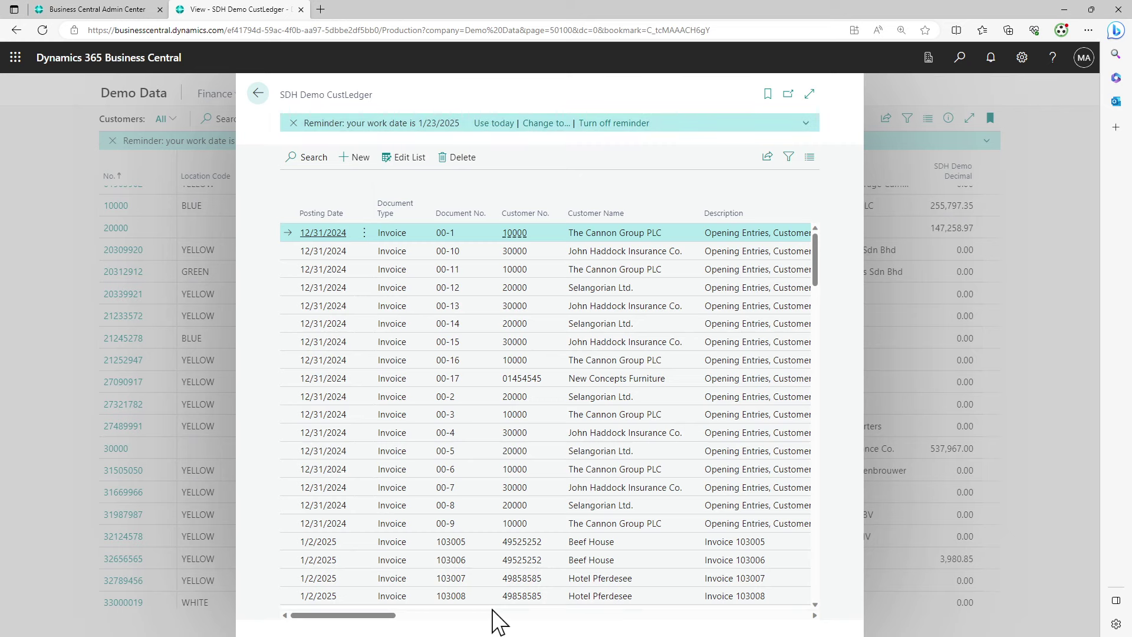
pyautogui.hotkey('ctrl', 'End')
pyautogui.moveTo(383, 616); pyautogui.dragTo(809, 616)
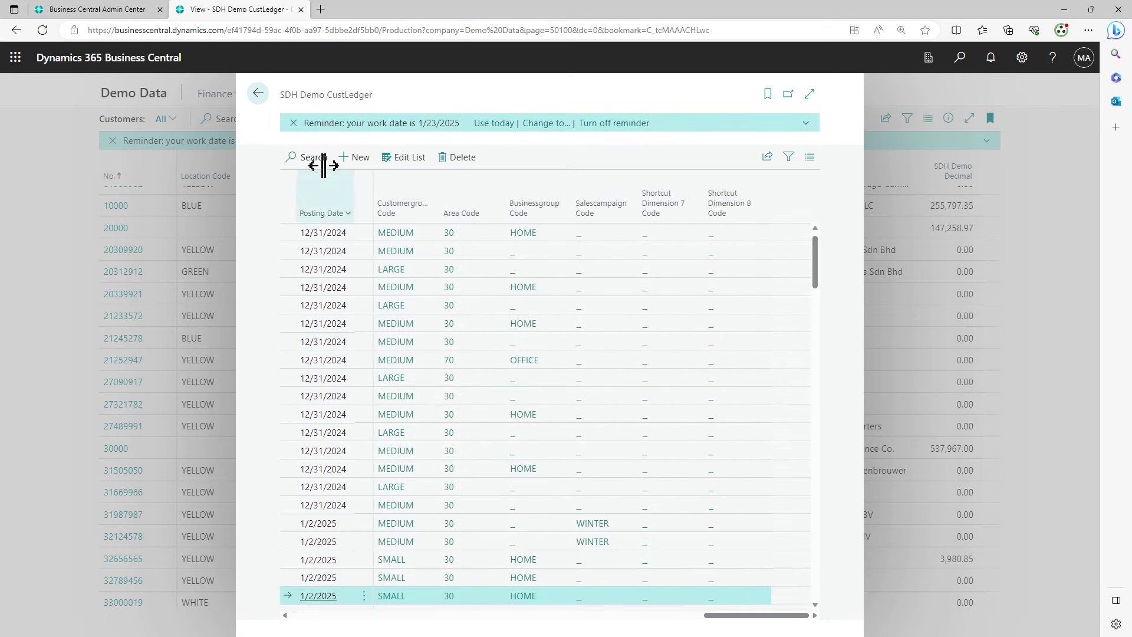
pyautogui.click(258, 93)
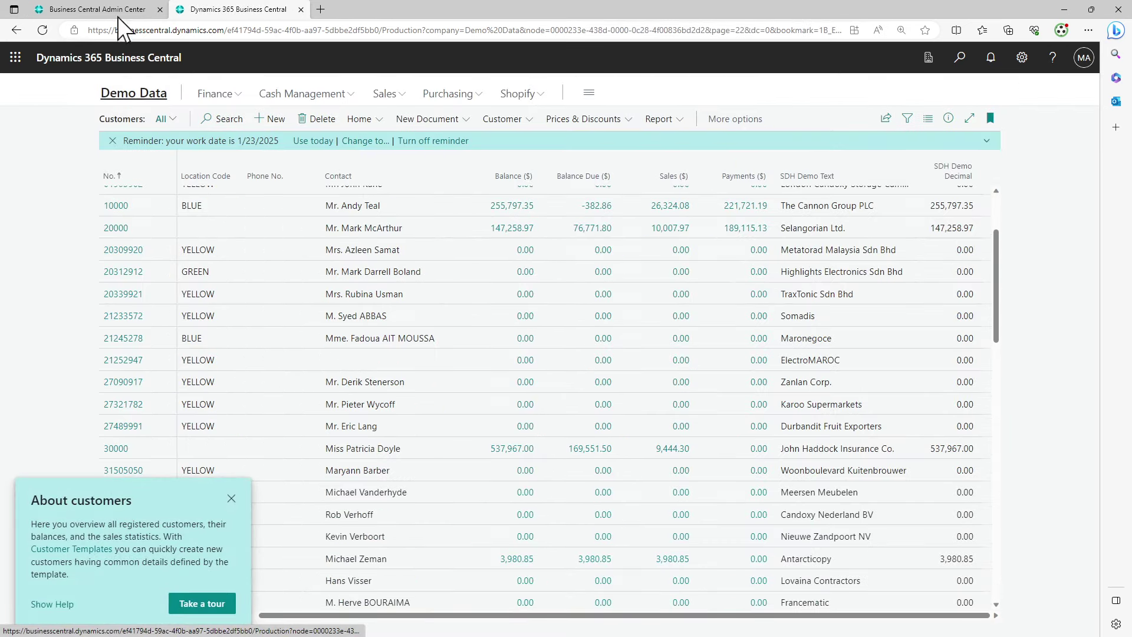
pyautogui.click(118, 14)
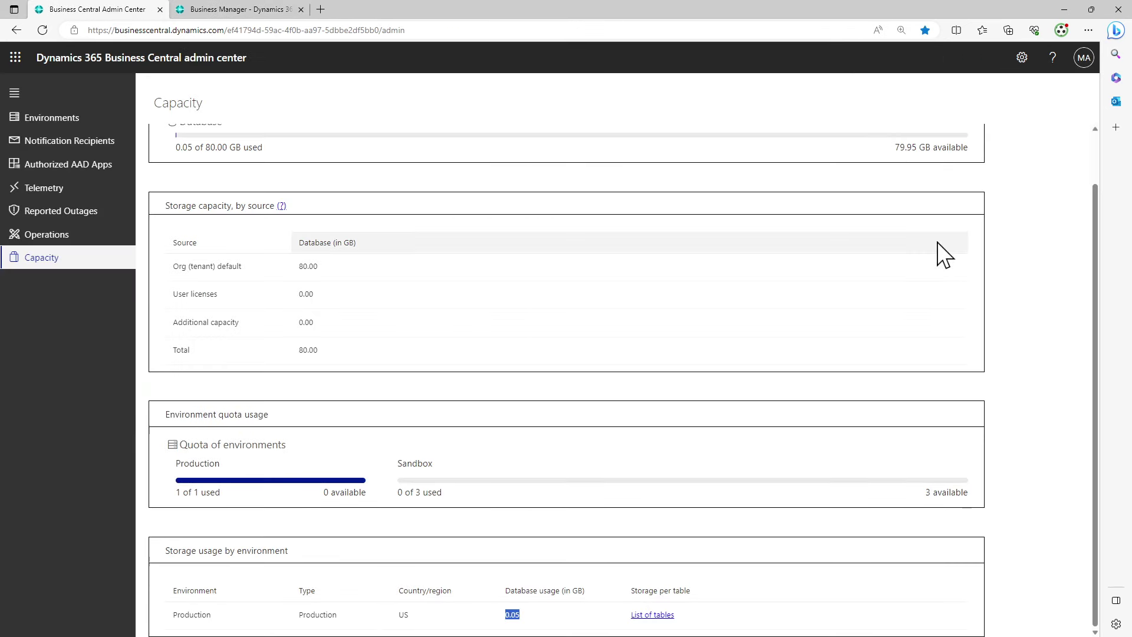
# Refresh the Capacity usage figures and select the 0.05 GB production database usage
pyautogui.scroll(1, 942, 254)
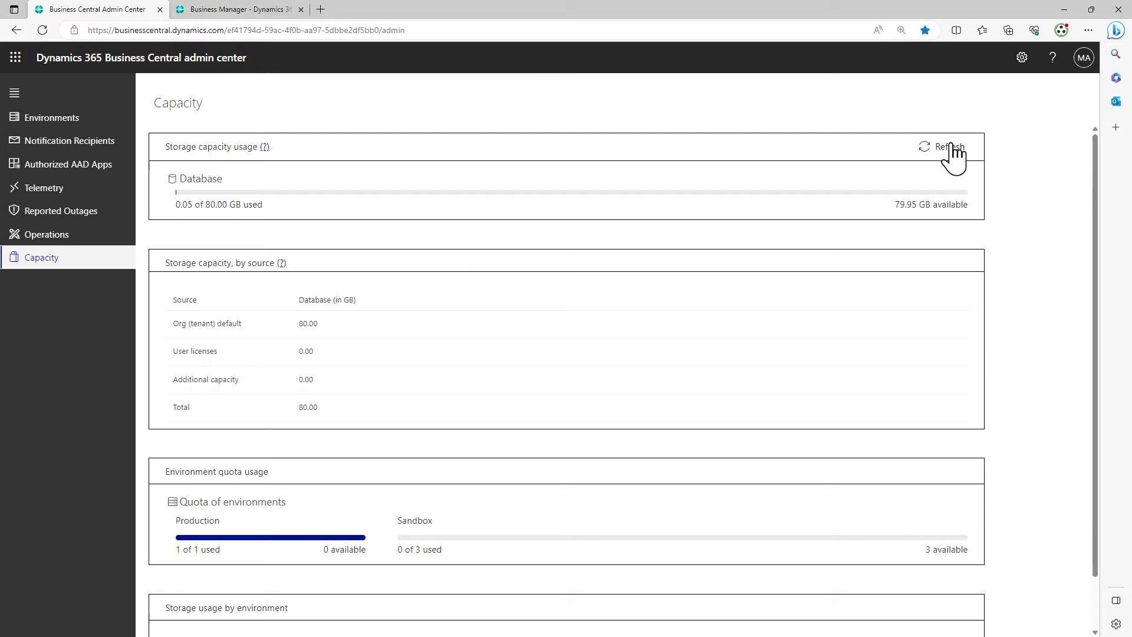
pyautogui.click(951, 146)
pyautogui.click(656, 383)
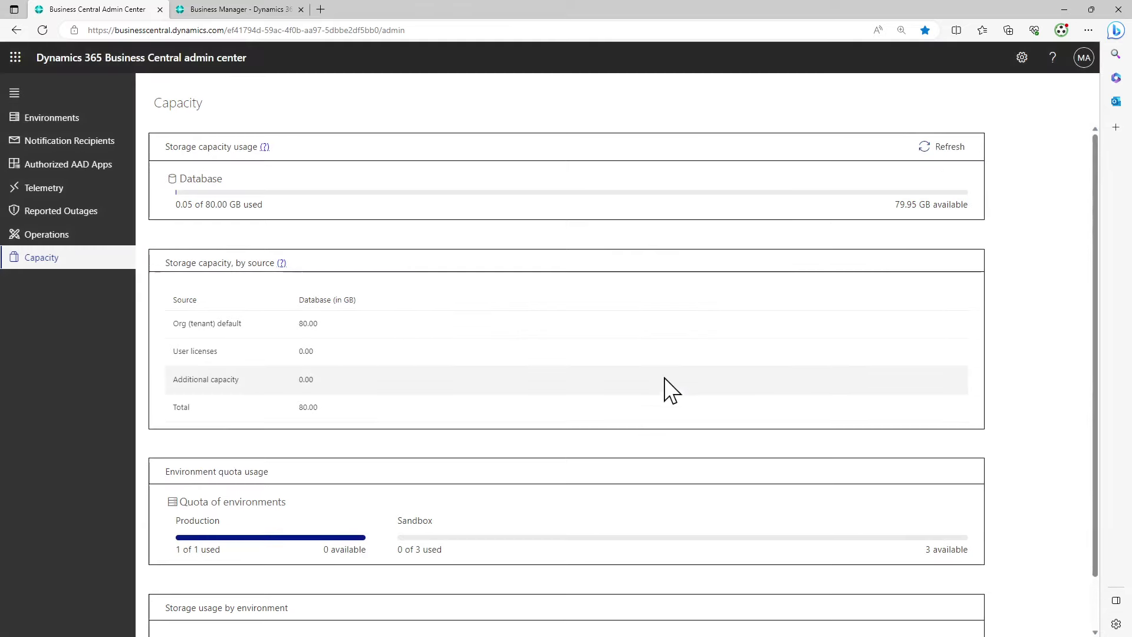
pyautogui.scroll(-1, 667, 389)
pyautogui.doubleClick(528, 618)
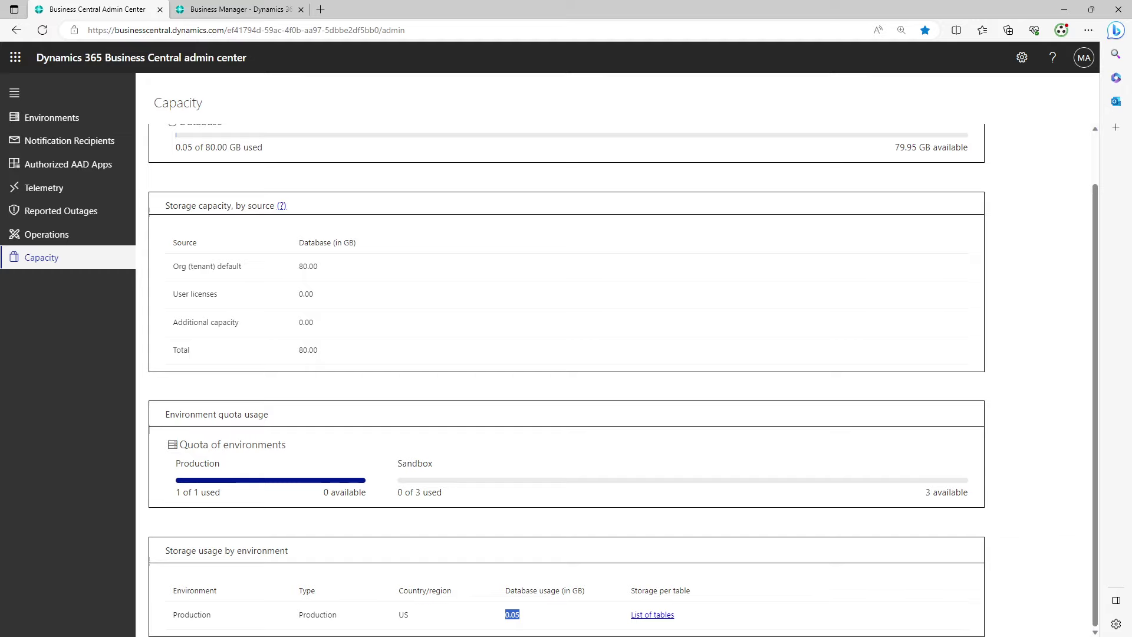
# Reload Capacity via Operations to show 0.12 of 80.00 GB, and compare with the 0.11 GB Notepad estimate
pyautogui.hotkey('alt', 'Tab')
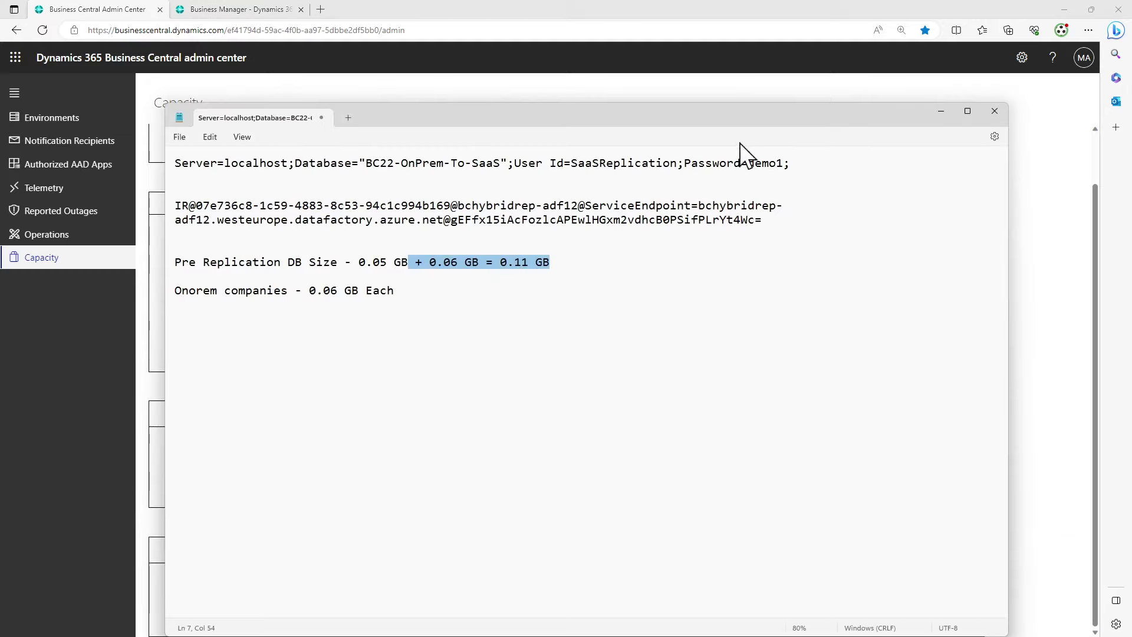
pyautogui.press('super+Down')
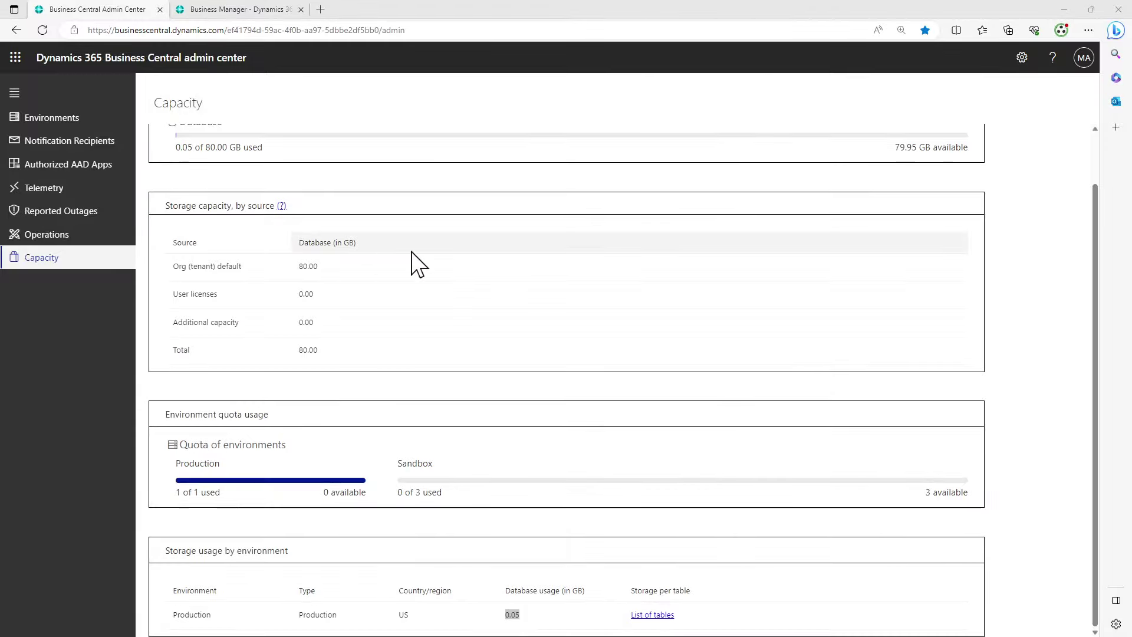
pyautogui.click(37, 237)
pyautogui.click(37, 257)
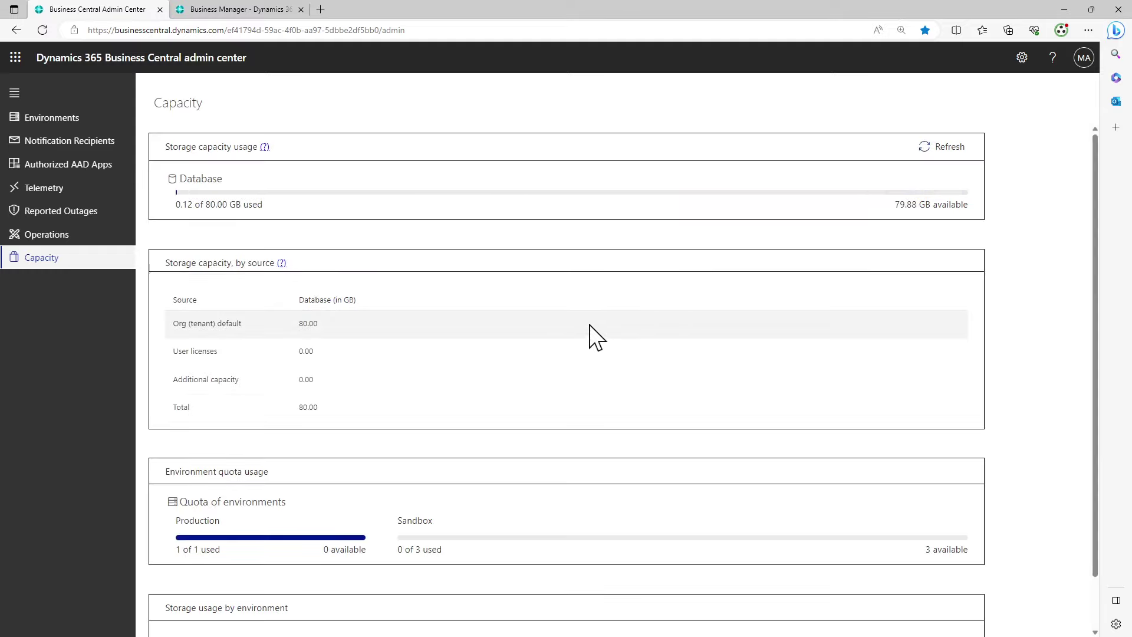
pyautogui.scroll(-1, 225, 240)
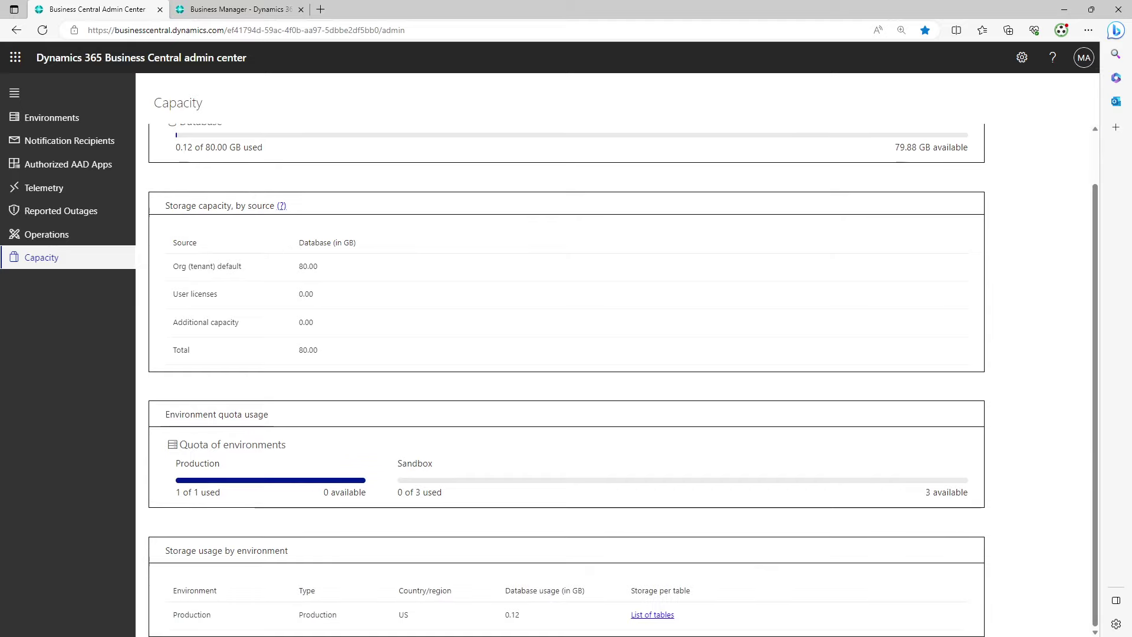
pyautogui.hotkey('alt', 'Tab')
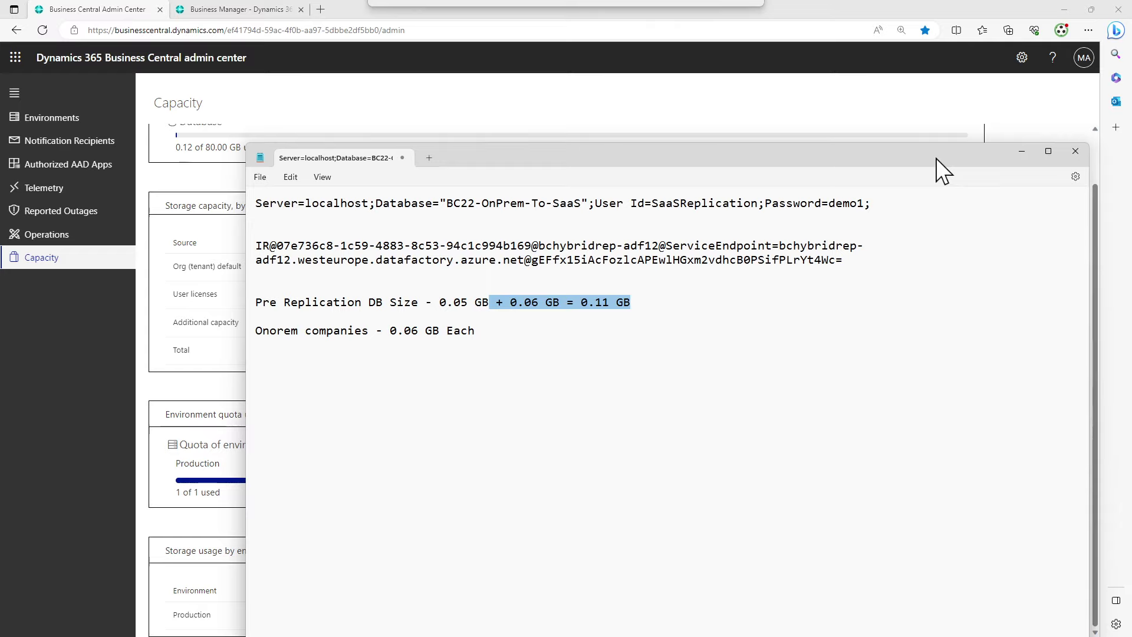
pyautogui.moveTo(496, 303); pyautogui.dragTo(748, 299)
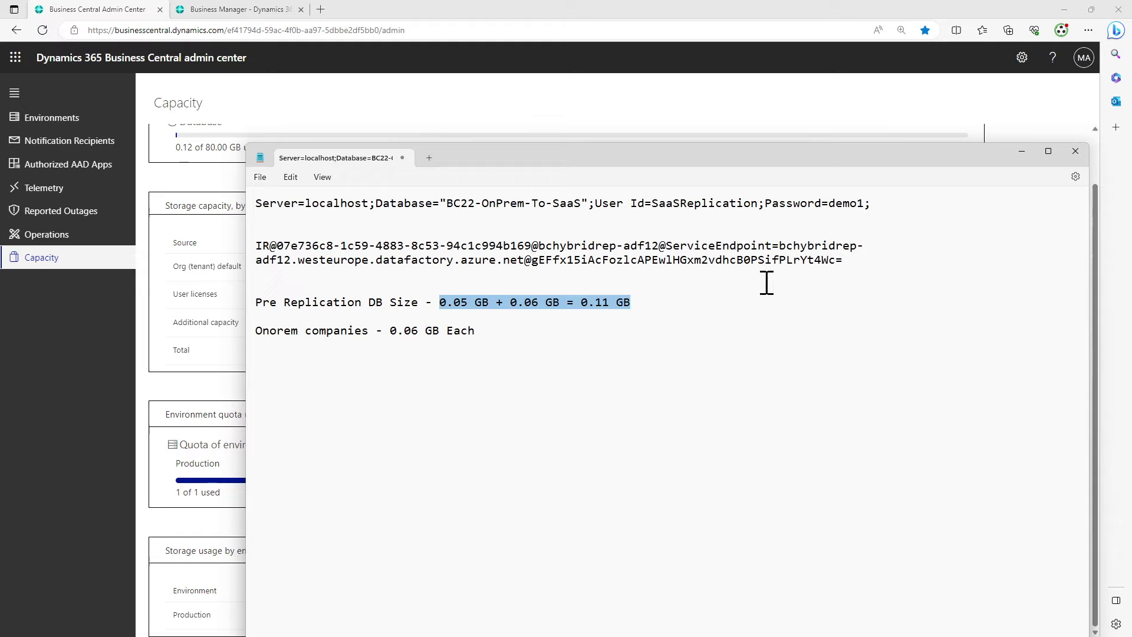